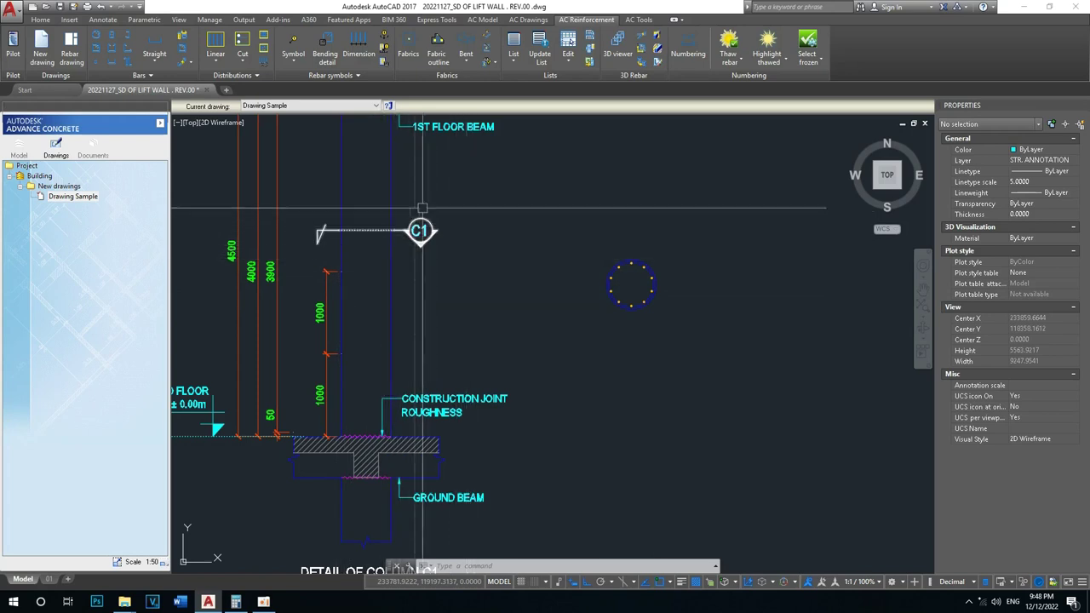
Step: Add a 600 vertical linear dimension across the rebar circle, placed to its left
middle_drag(596, 213, 606, 291)
scroll(638, 357, up, 2)
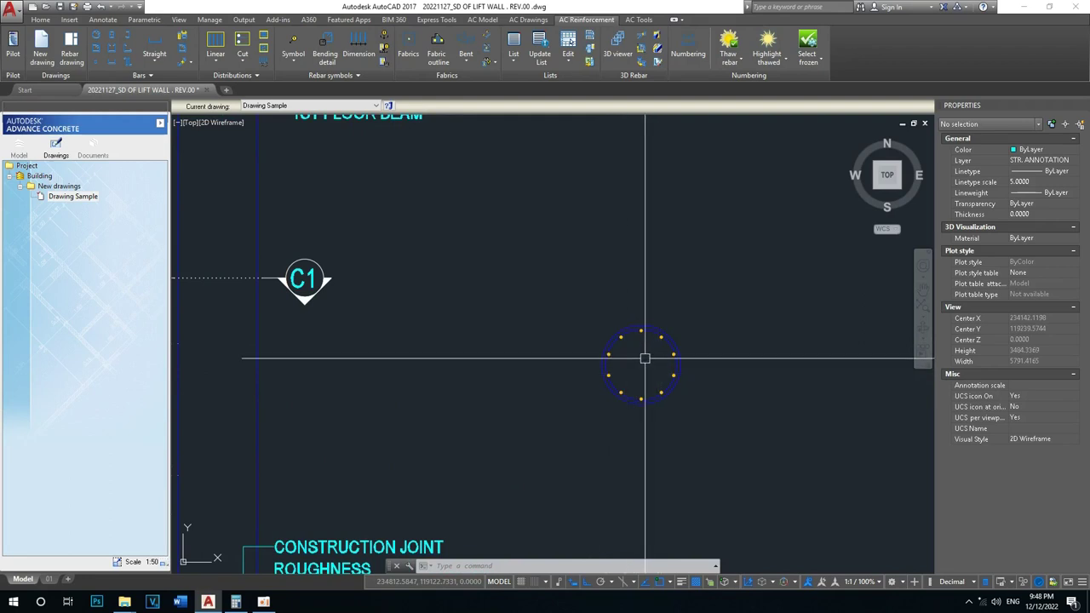
scroll(644, 356, down, 2)
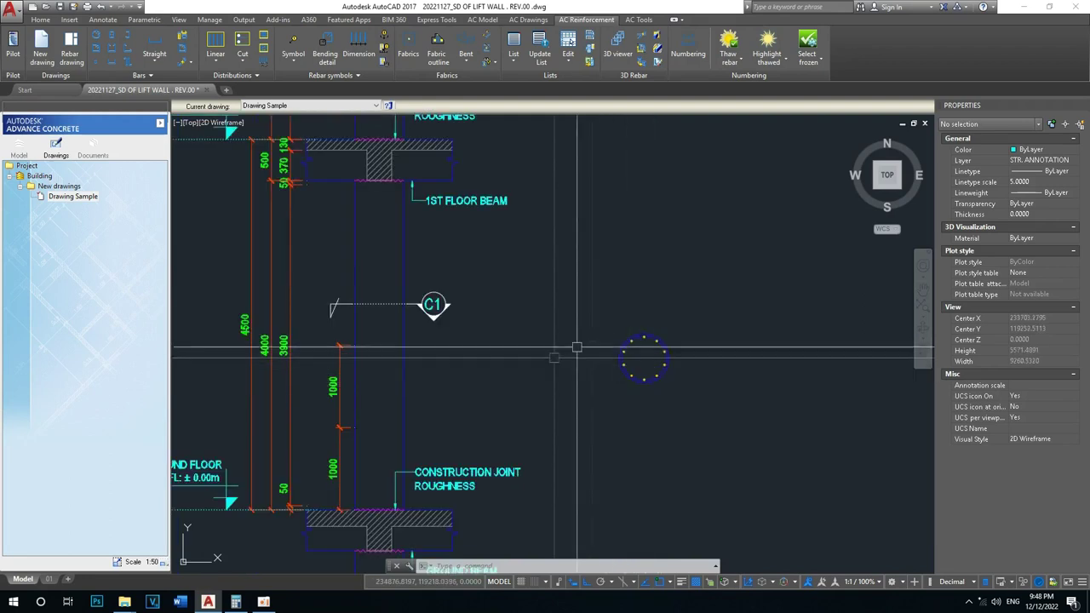
scroll(642, 351, up, 2)
scroll(637, 346, down, 2)
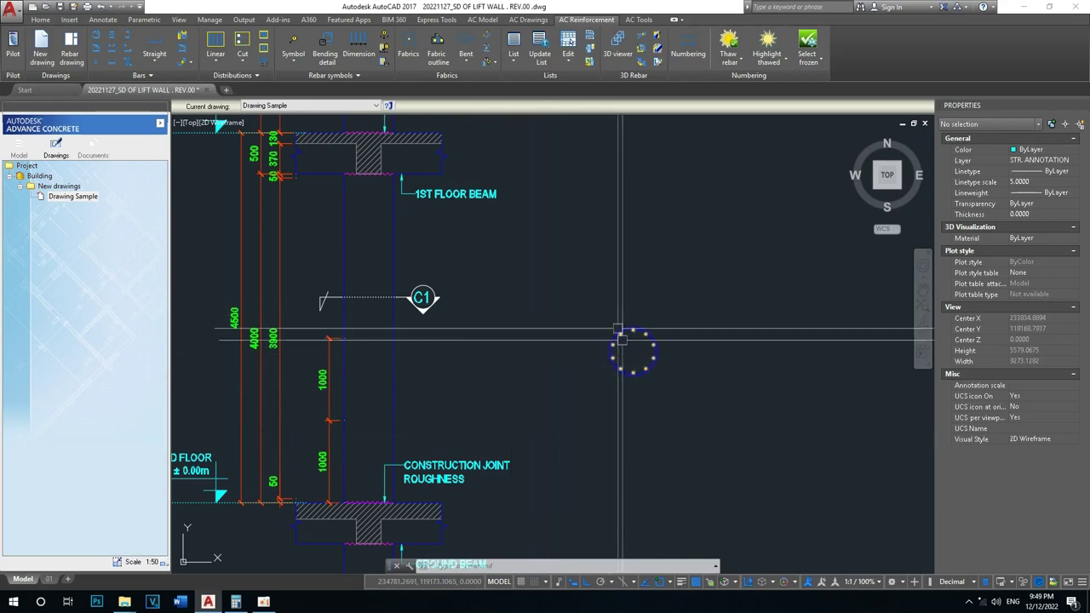
scroll(463, 301, up, 2)
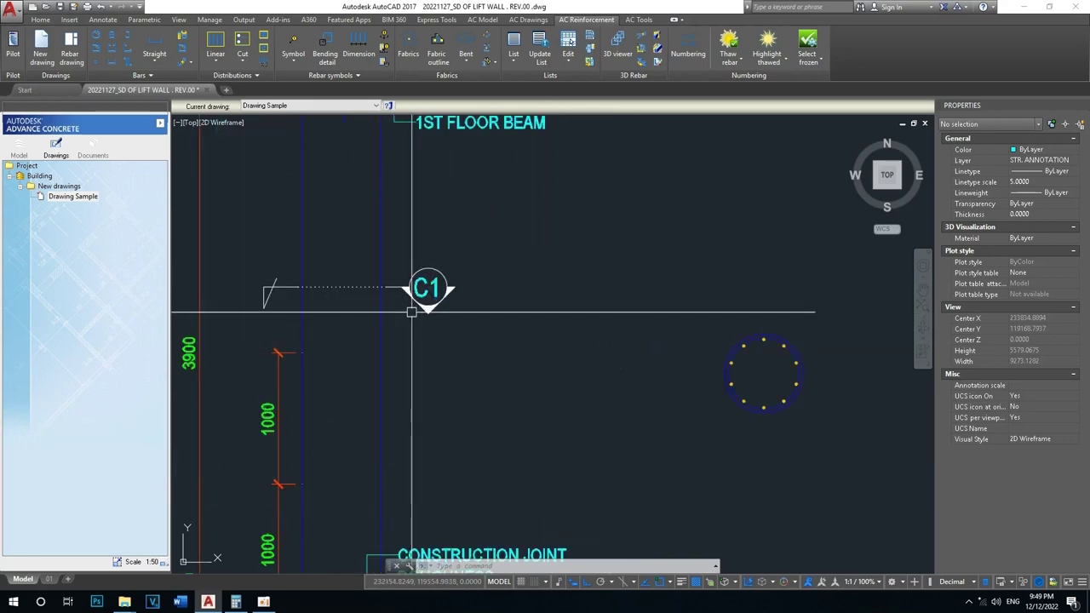
scroll(408, 309, down, 3)
scroll(499, 275, up, 1)
scroll(477, 297, down, 1)
scroll(639, 292, down, 2)
scroll(652, 297, up, 2)
scroll(511, 298, up, 3)
scroll(455, 292, down, 2)
scroll(545, 287, up, 2)
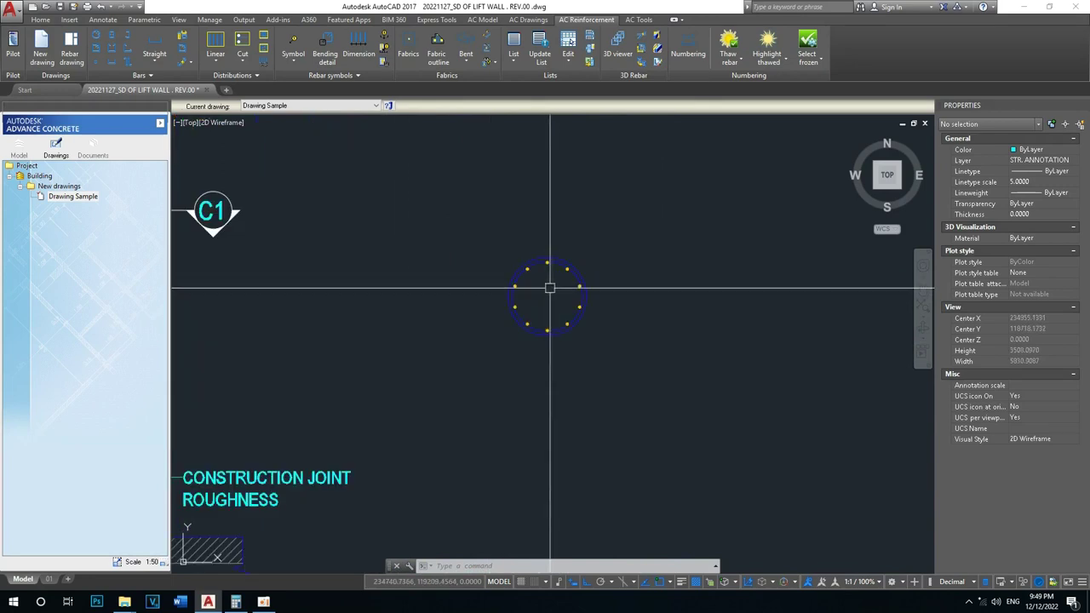
scroll(533, 315, up, 2)
text(dli)
key(Return)
click(529, 382)
click(529, 272)
scroll(477, 322, up, 3)
click(457, 317)
key(Escape)
key(Escape)
scroll(457, 317, down, 1)
scroll(503, 341, down, 3)
scroll(366, 392, up, 3)
scroll(375, 418, down, 2)
Step: Copy the DETAIL OF COLUMN C1 title block
text(o)
key(Return)
click(374, 417)
key(Return)
click(347, 420)
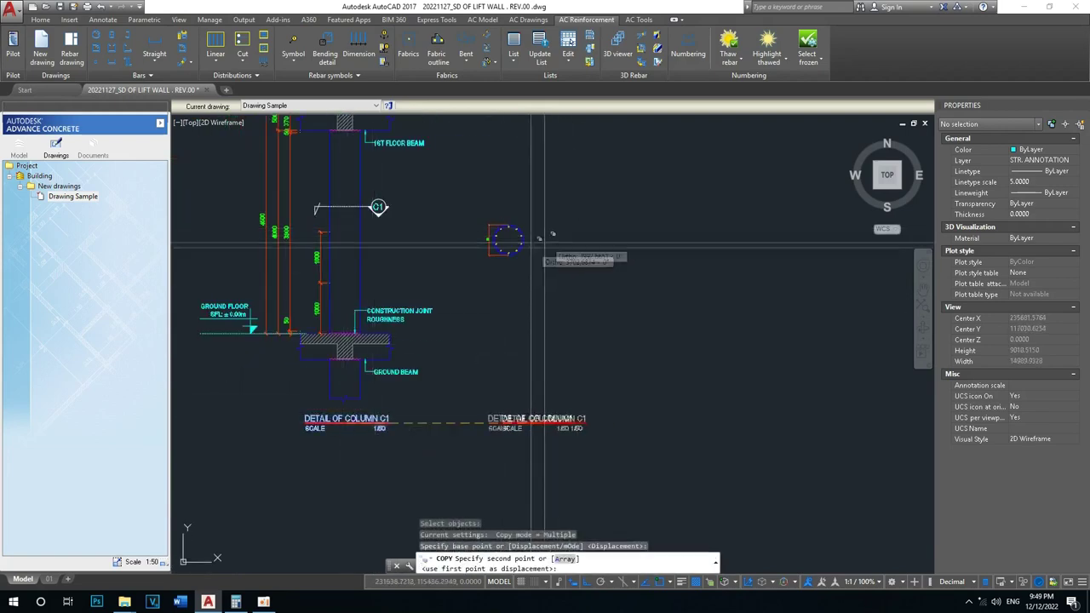
scroll(517, 261, up, 3)
scroll(523, 277, down, 1)
key(Escape)
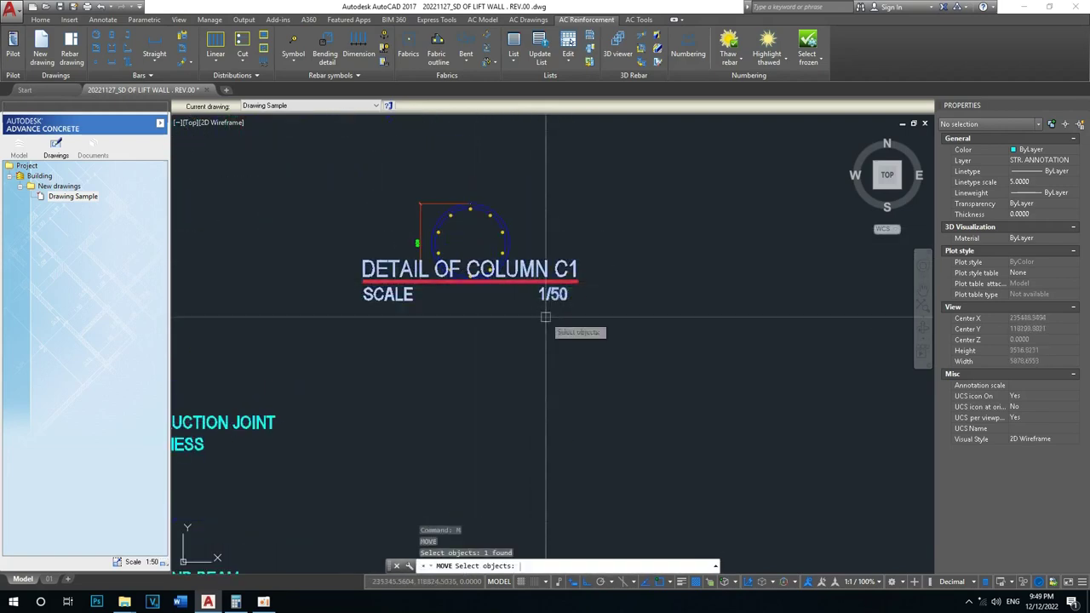
scroll(544, 307, up, 1)
click(419, 265)
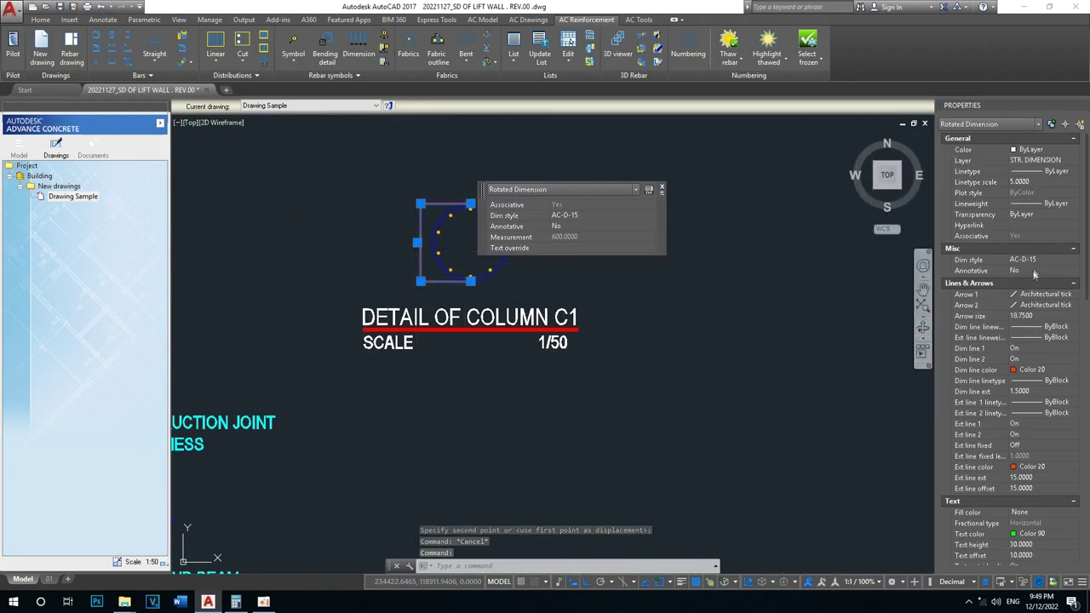
key(Escape)
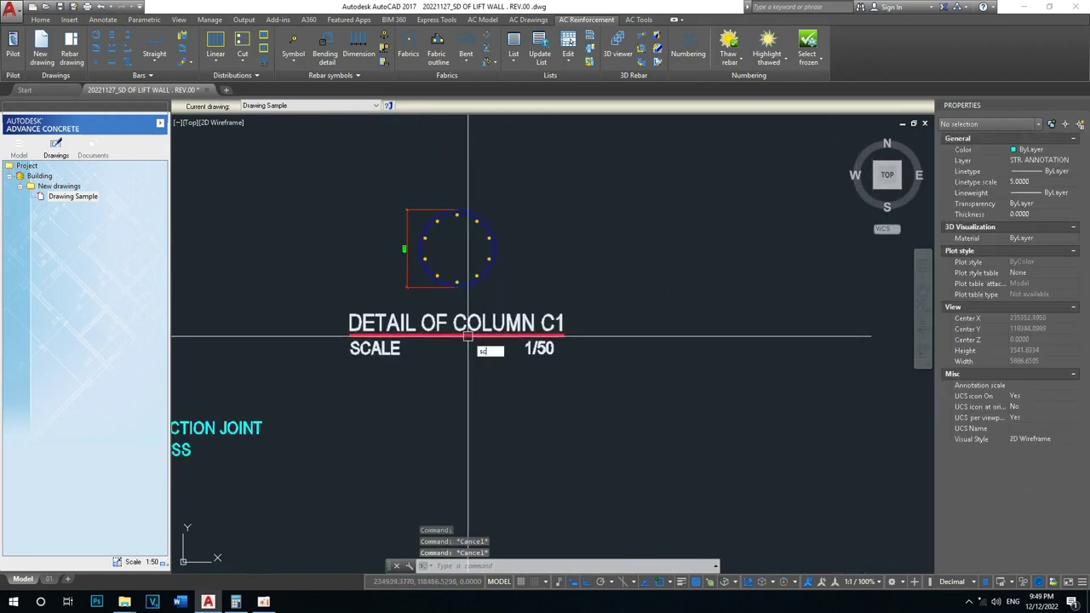
Step: Scale the copied title down to a smaller size
key(Return)
click(536, 348)
key(Return)
click(458, 336)
text(15/)
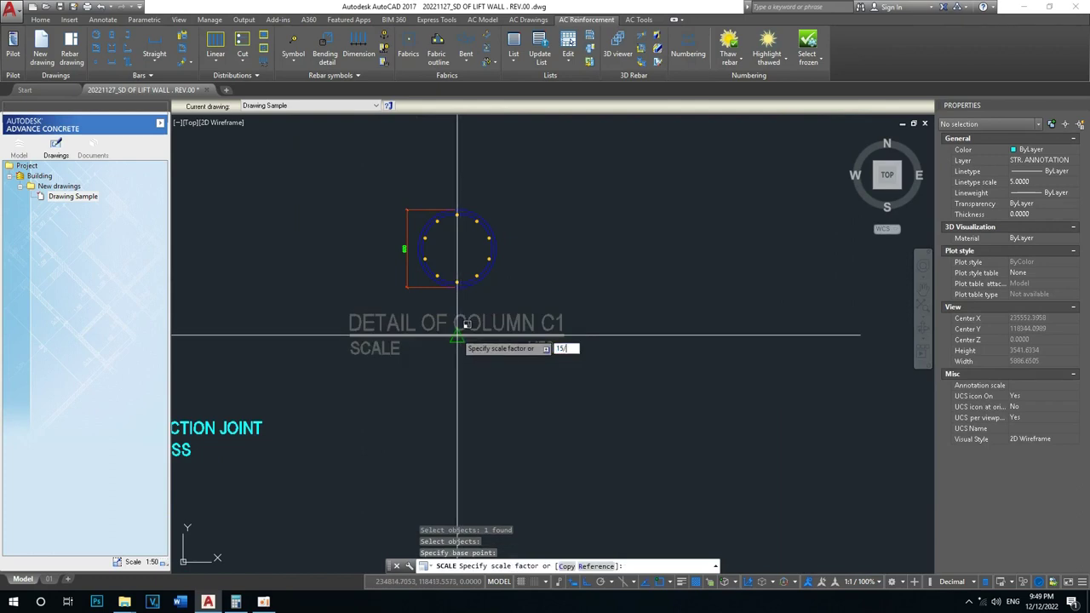
key(Return)
Step: Move the scaled title beneath the circle and begin changing its heading to SECTION C1
scroll(469, 358, up, 2)
text(m)
key(Return)
drag(462, 318, 490, 417)
key(Return)
click(627, 366)
click(628, 306)
scroll(460, 289, up, 2)
scroll(451, 289, up, 1)
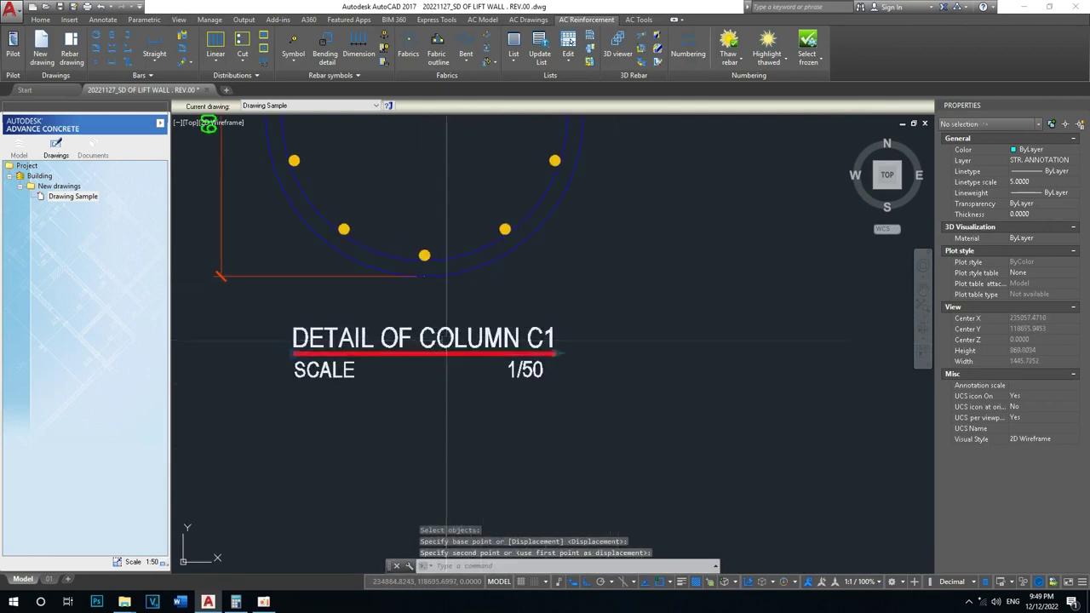
scroll(451, 289, up, 1)
double_click(490, 341)
text(sec)
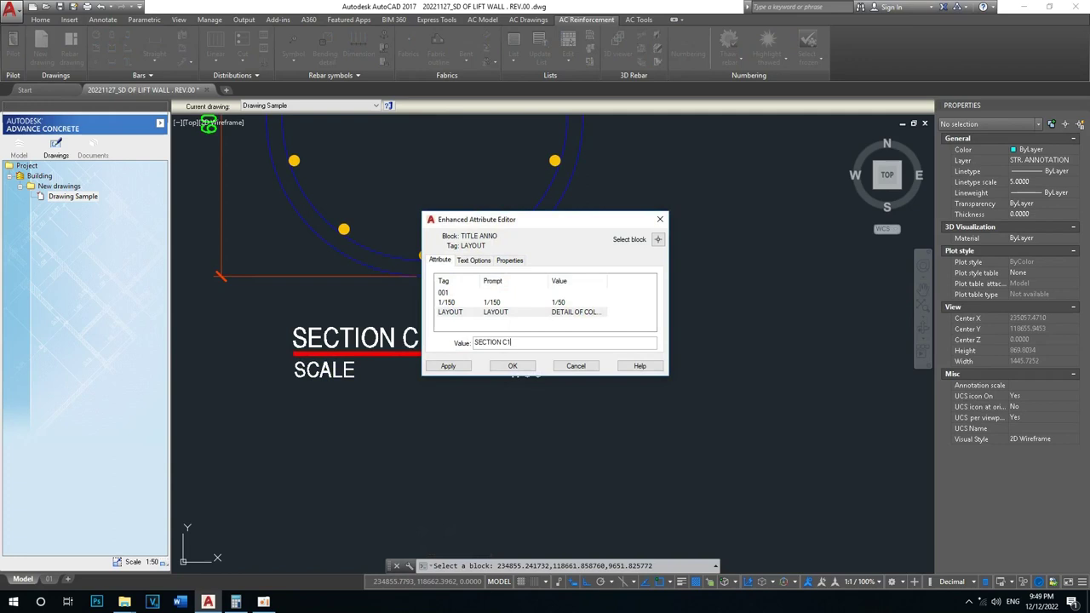
Step: Set the title heading to SECTION C1 and its scale to 1/15
click(512, 366)
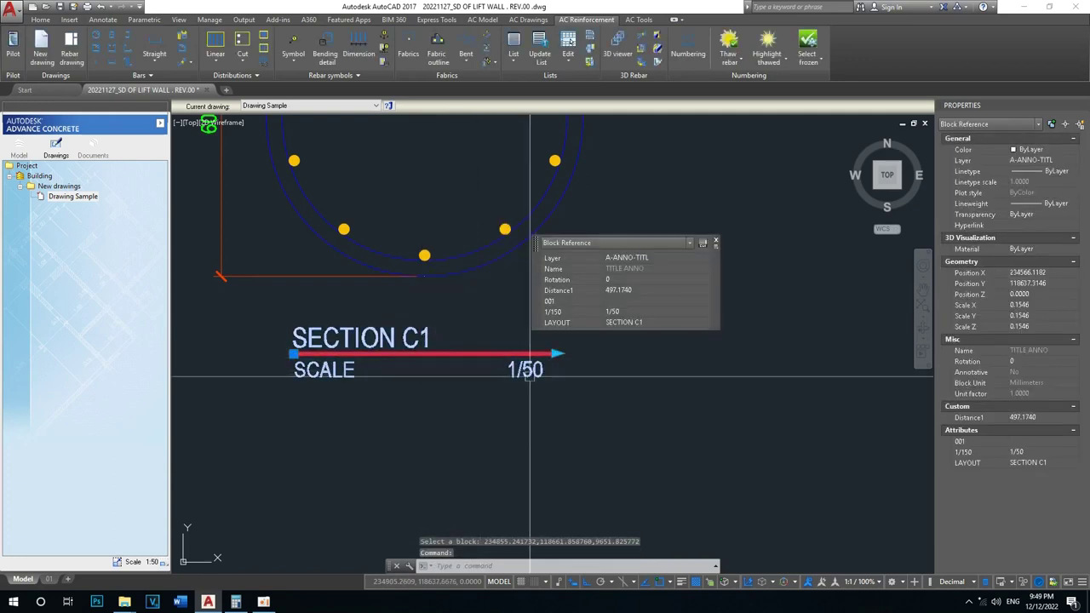
double_click(469, 355)
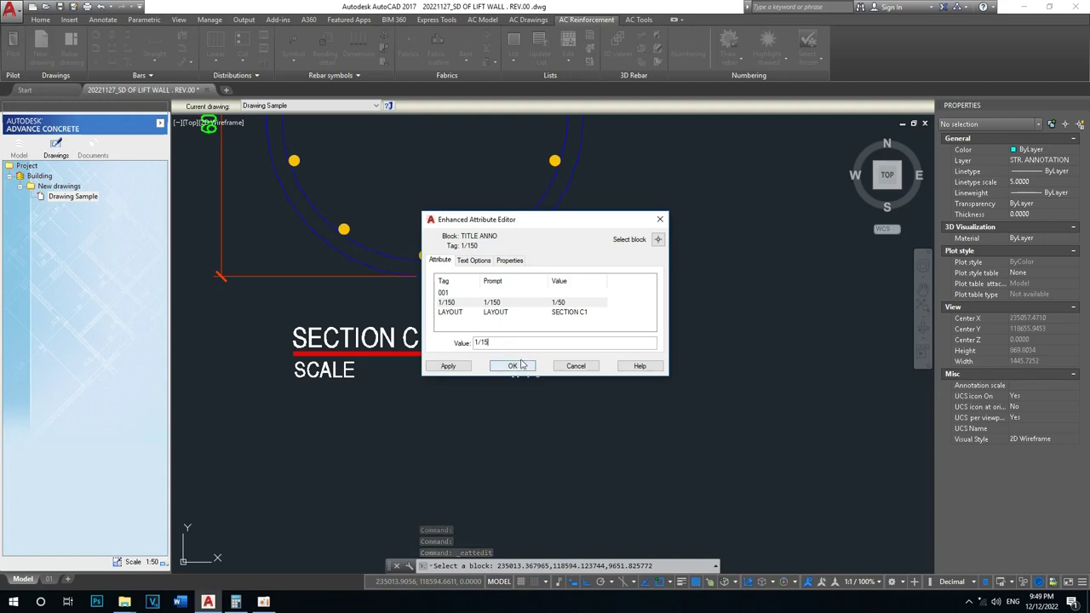
click(513, 366)
Step: Select the SECTION C1 title, try moving it, then cancel and leave it in place
click(545, 354)
click(554, 354)
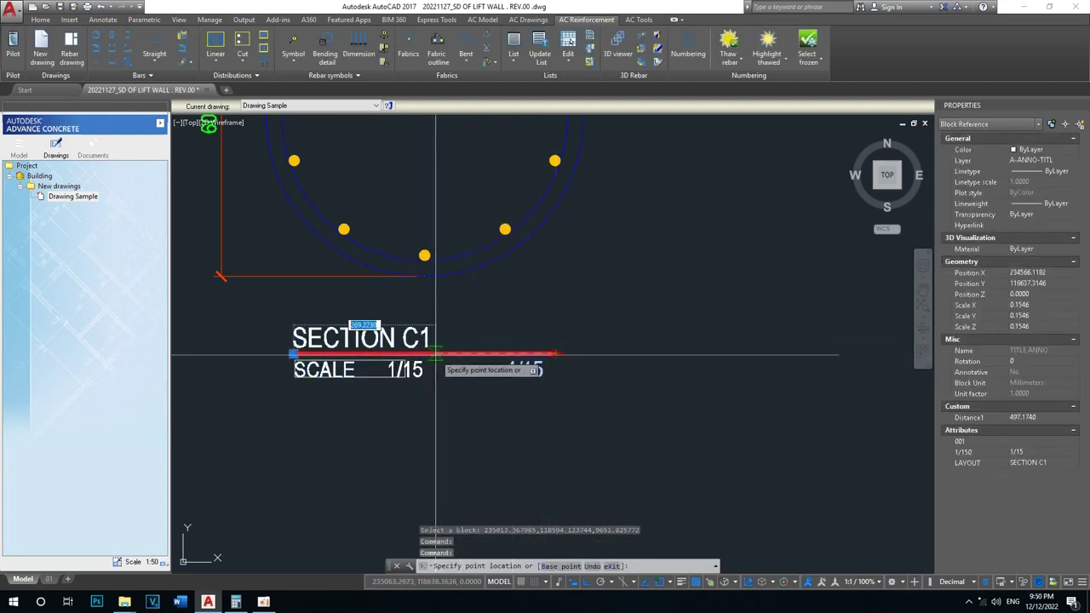
key(Escape)
text(m)
key(Return)
click(443, 389)
key(Escape)
scroll(508, 324, down, 3)
scroll(574, 319, up, 2)
scroll(644, 363, down, 5)
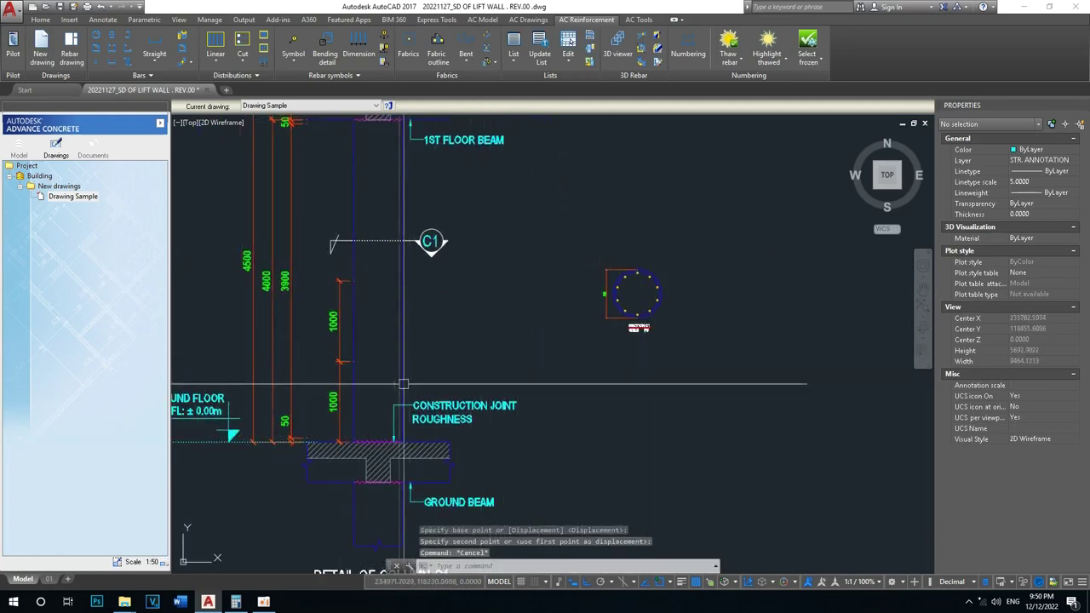
scroll(633, 297, up, 2)
scroll(598, 304, up, 2)
scroll(562, 263, up, 1)
scroll(542, 248, up, 1)
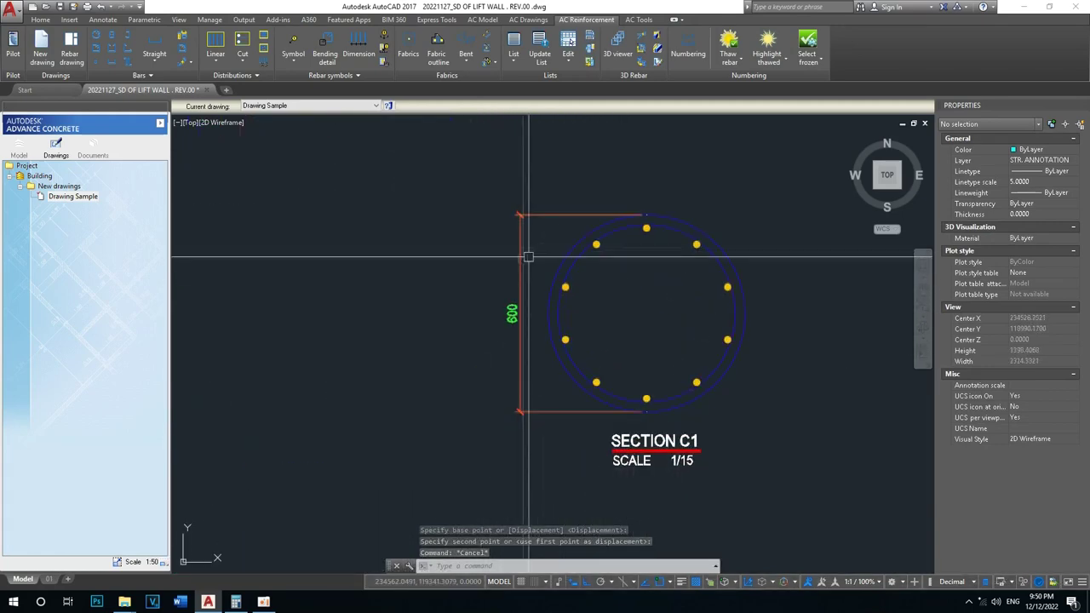
click(543, 248)
click(462, 301)
key(Escape)
middle_drag(547, 242, 487, 282)
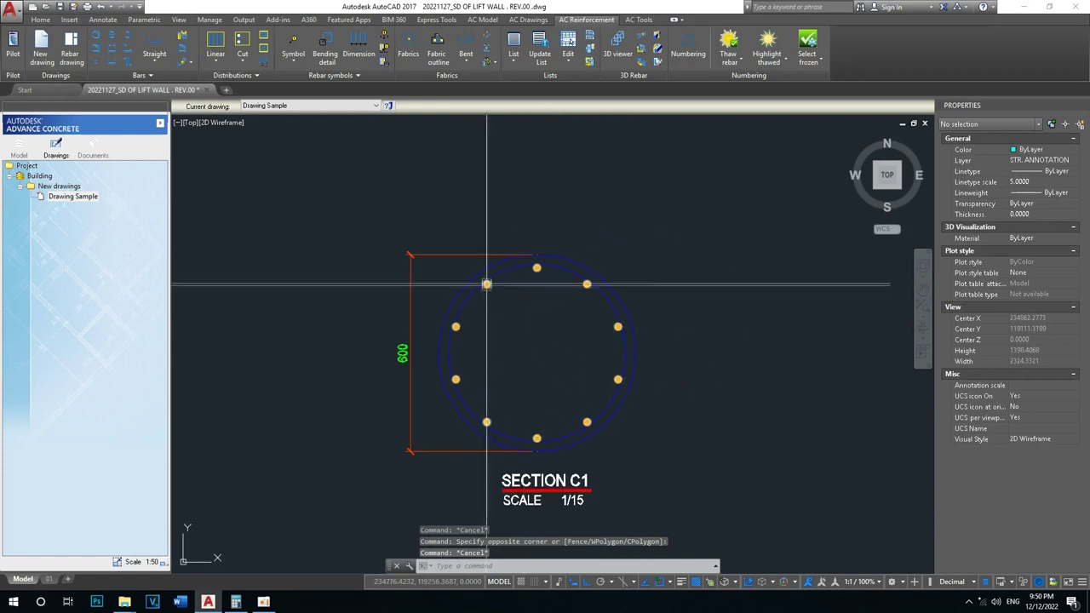
scroll(484, 294, up, 2)
scroll(644, 306, down, 4)
scroll(644, 281, up, 4)
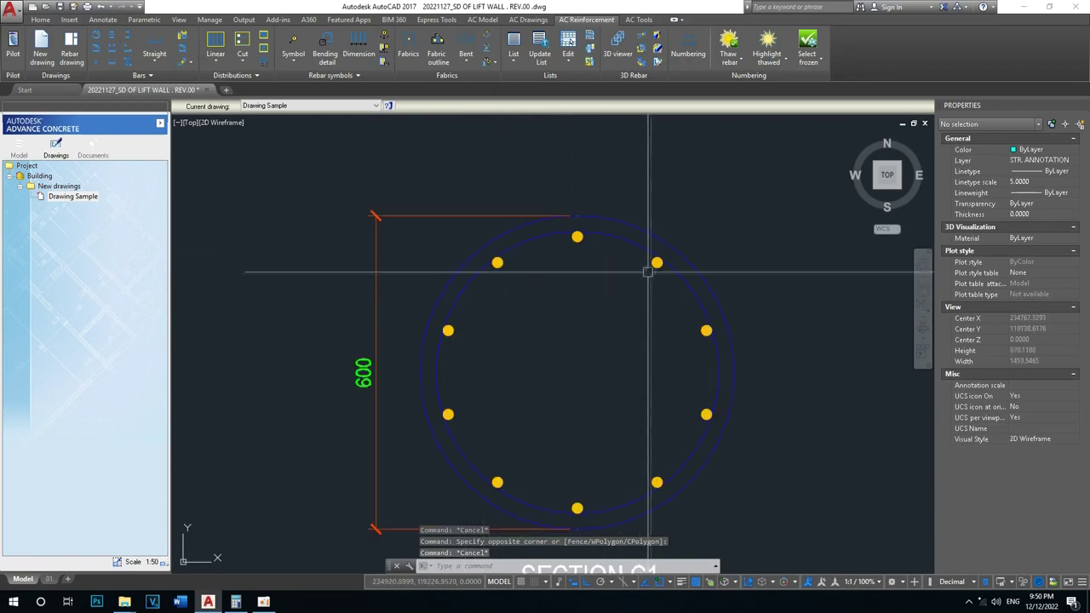
click(479, 267)
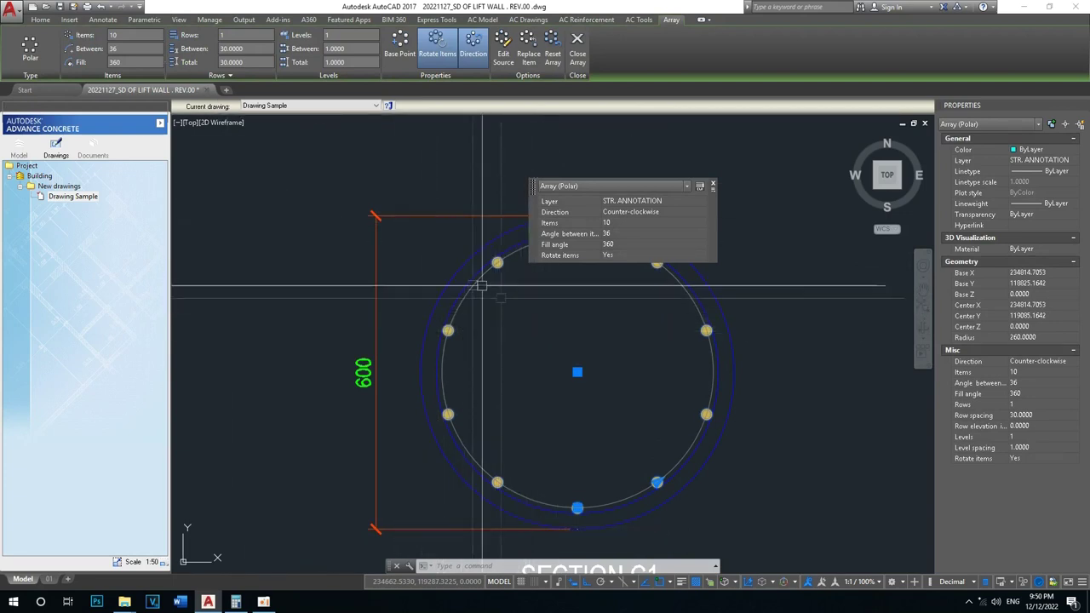
scroll(570, 353, down, 2)
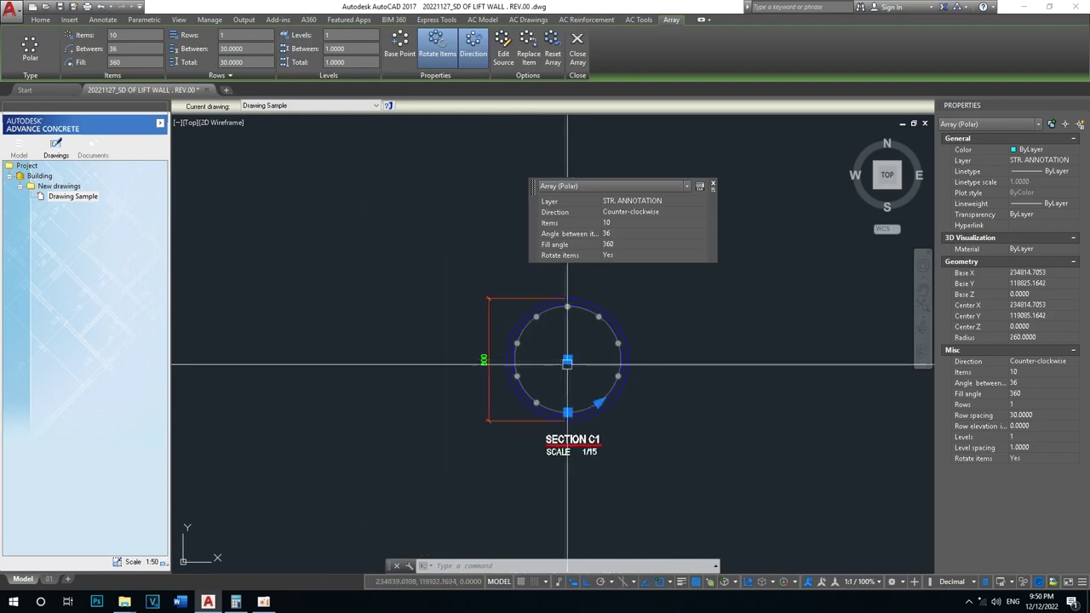
key(Escape)
scroll(602, 294, down, 2)
scroll(602, 294, down, 2)
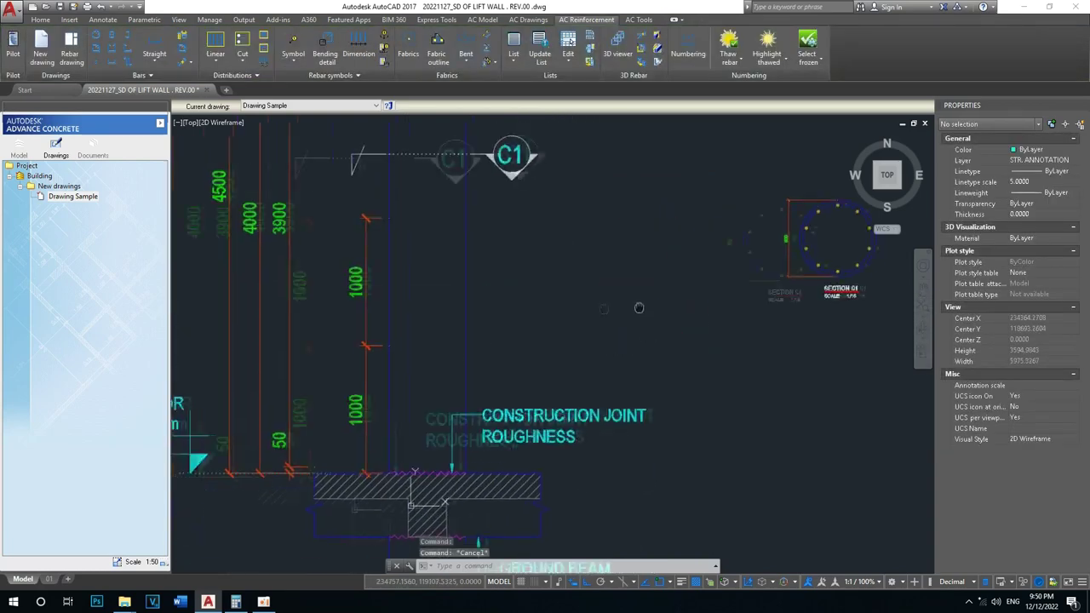
mouse_move(508, 315)
middle_down()
mouse_move(438, 426)
mouse_move(439, 229)
middle_up()
scroll(439, 230, down, 3)
scroll(477, 297, up, 3)
mouse_move(547, 306)
middle_down()
mouse_move(437, 253)
mouse_move(433, 389)
middle_up()
scroll(435, 276, down, 3)
scroll(483, 401, down, 2)
scroll(540, 356, up, 5)
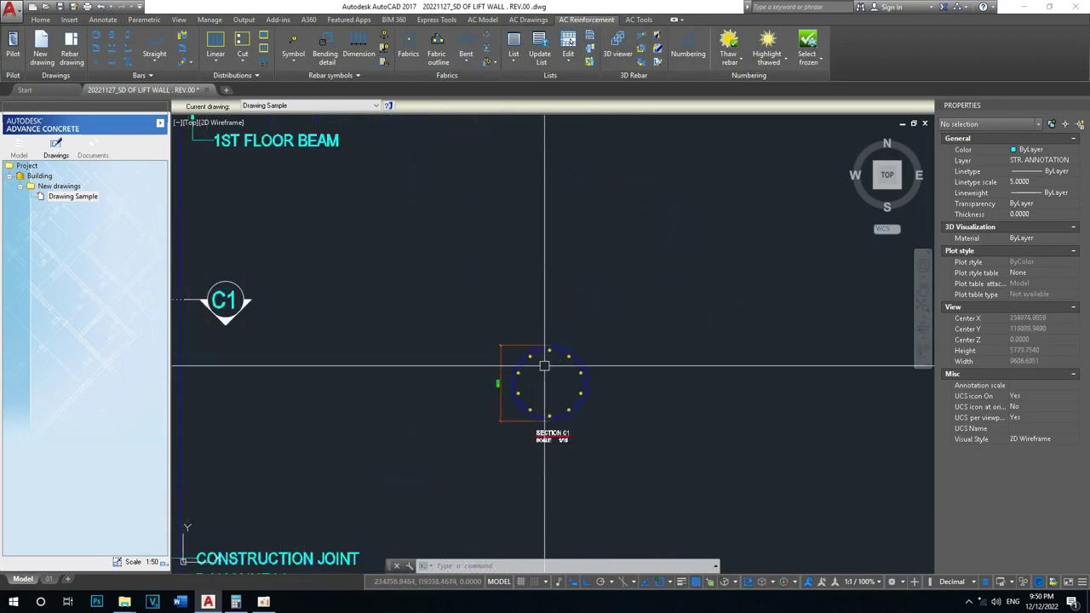
scroll(540, 365, up, 2)
scroll(565, 360, down, 4)
scroll(584, 347, up, 2)
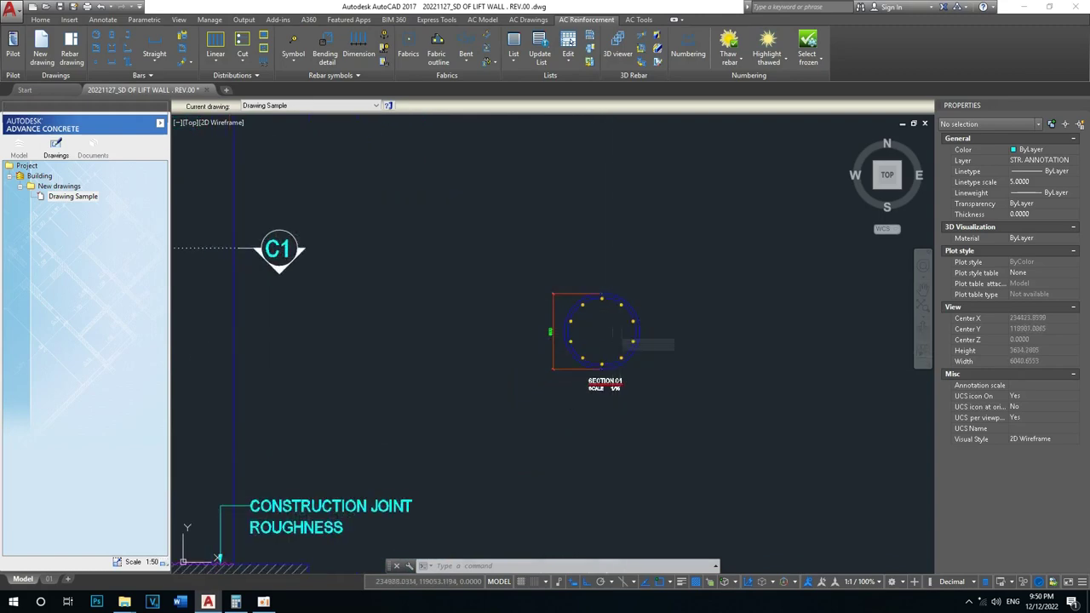
key(Return)
click(557, 314)
key(Return)
scroll(596, 324, up, 2)
click(496, 319)
scroll(596, 323, down, 2)
scroll(365, 377, up, 3)
Step: Draw two horizontal construction lines across the column elevation
key(Escape)
key(Escape)
middle_drag(385, 433, 419, 306)
scroll(439, 284, down, 3)
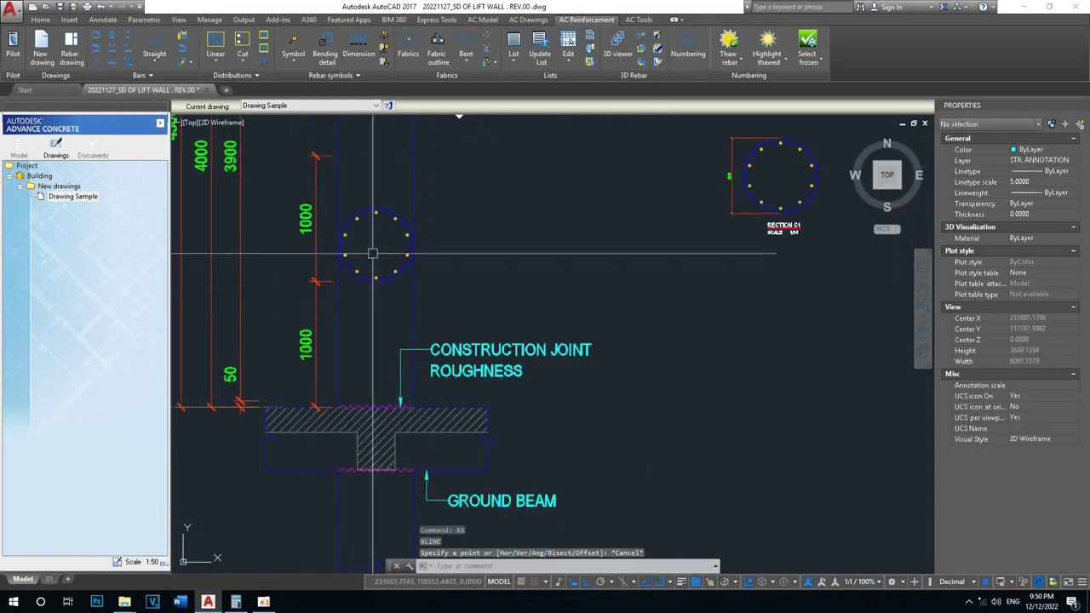
scroll(364, 243, up, 3)
key(Return)
click(287, 315)
click(351, 315)
key(Escape)
mouse_move(386, 188)
middle_down()
mouse_move(344, 370)
mouse_move(386, 316)
middle_up()
Step: Copy the section's bar ring to the right into the column elevation
click(386, 316)
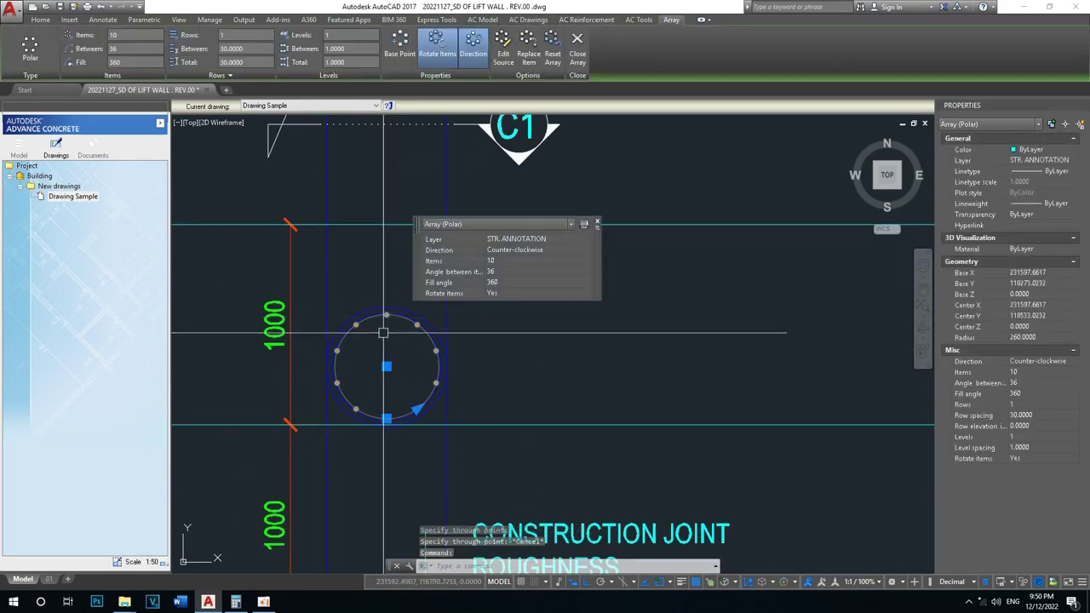
key(Escape)
scroll(440, 246, down, 3)
scroll(554, 316, down, 1)
scroll(555, 319, up, 4)
click(530, 298)
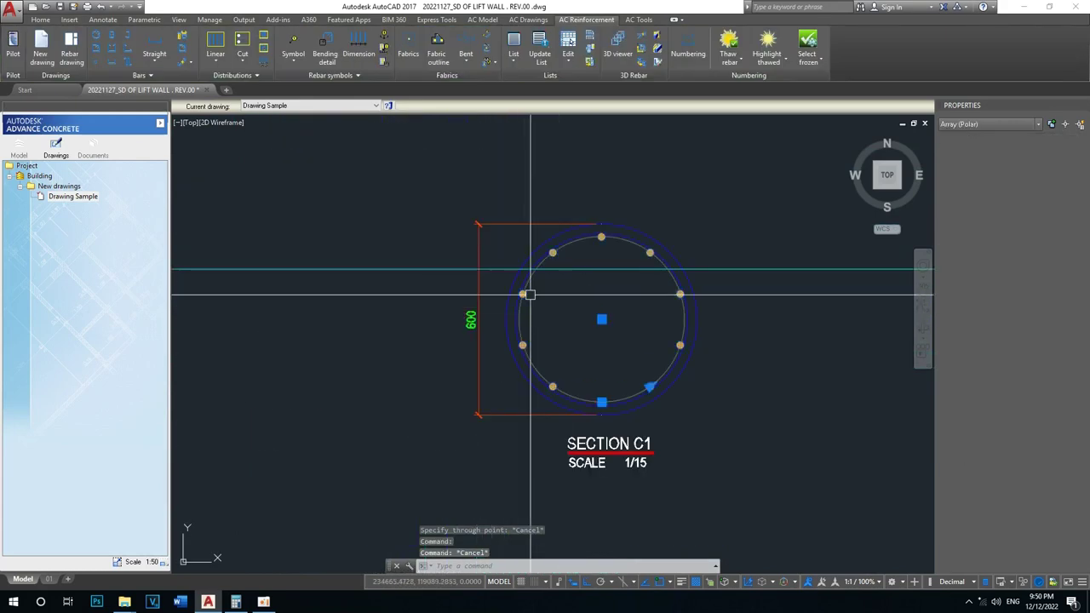
scroll(528, 306, down, 3)
text(co)
click(515, 317)
click(666, 316)
key(Escape)
Step: Explode the copied bar ring into separate parts
click(647, 317)
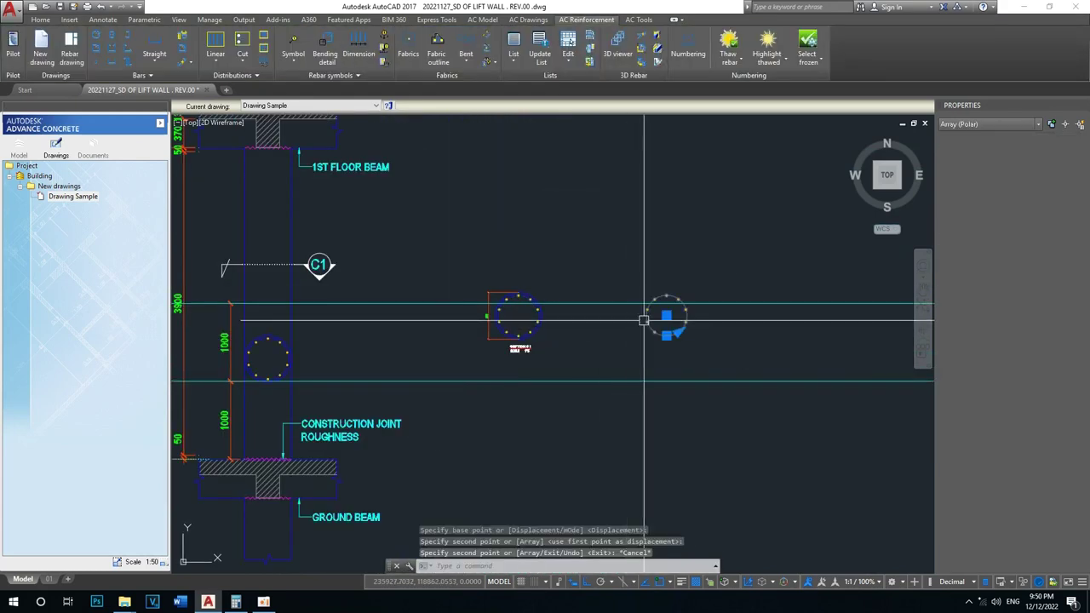
scroll(647, 315, up, 4)
text(x)
key(Return)
scroll(647, 316, up, 2)
key(Escape)
Step: Make MAIN BAR the current layer
click(647, 316)
key(Escape)
click(41, 21)
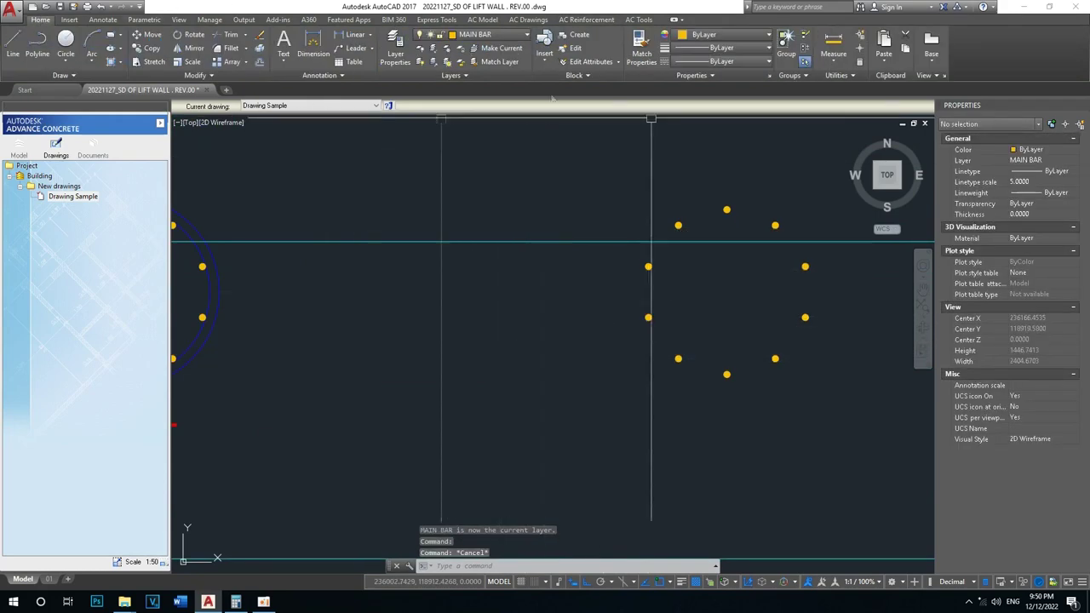
scroll(438, 324, down, 5)
scroll(502, 324, up, 2)
scroll(443, 323, up, 2)
middle_drag(444, 324, 431, 341)
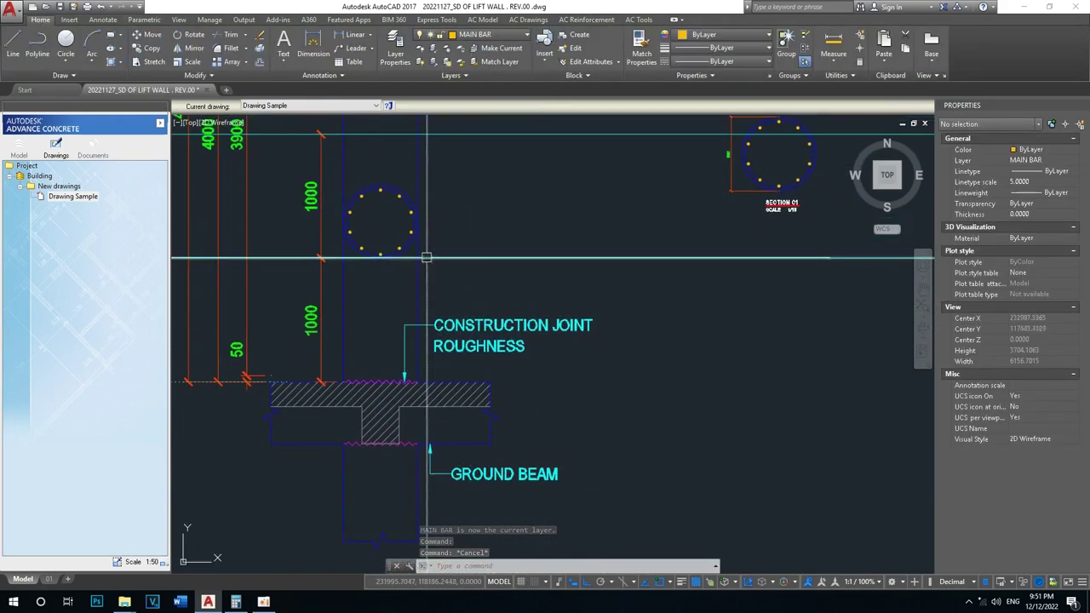
click(588, 20)
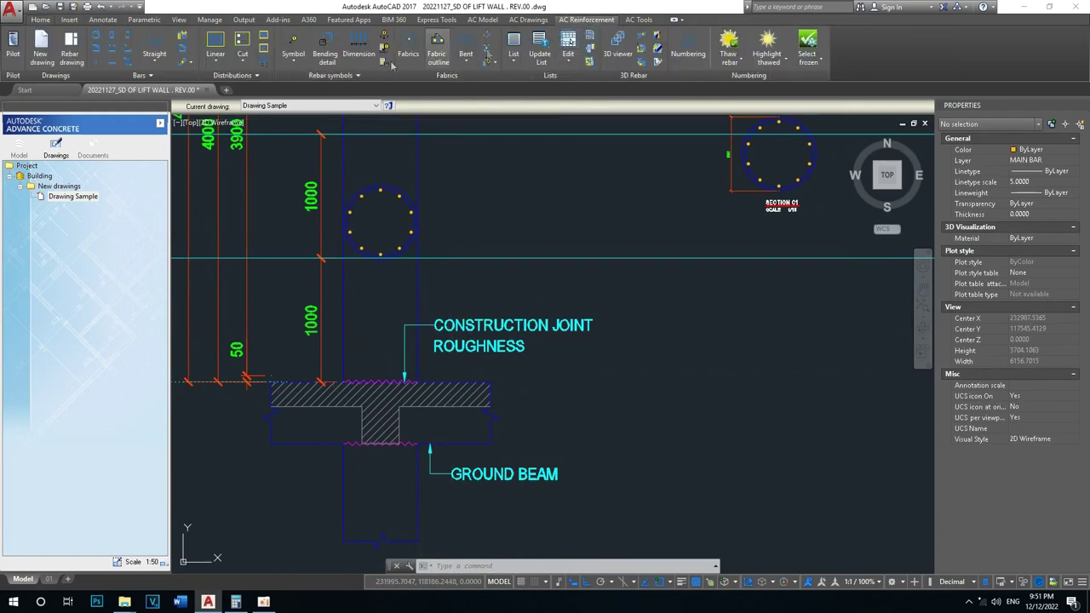
Step: Start a straight reinforcement bar with Ø20 diameter
click(153, 72)
click(162, 87)
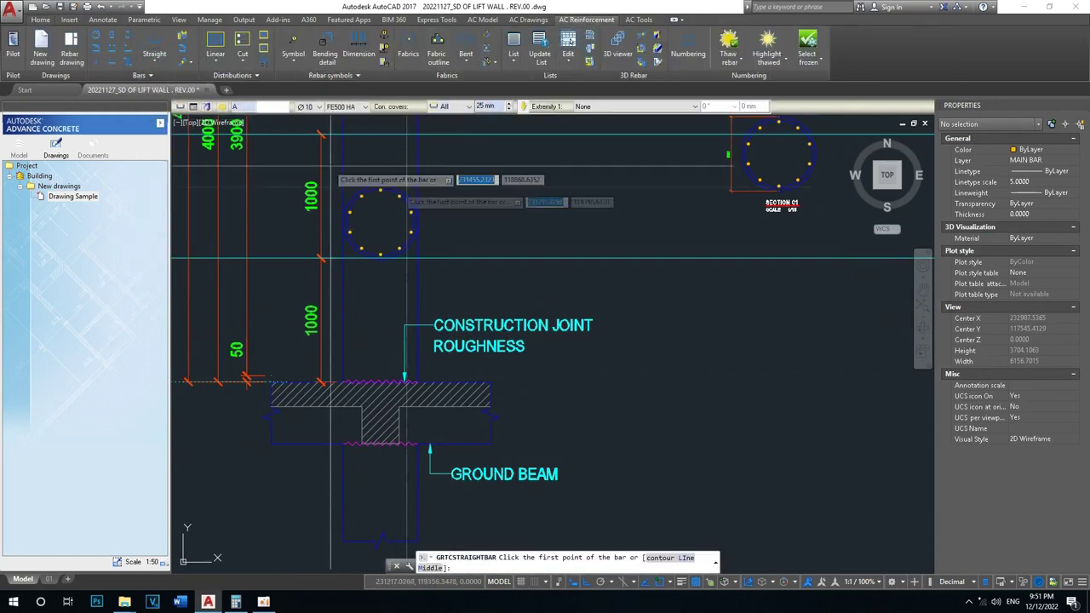
click(320, 108)
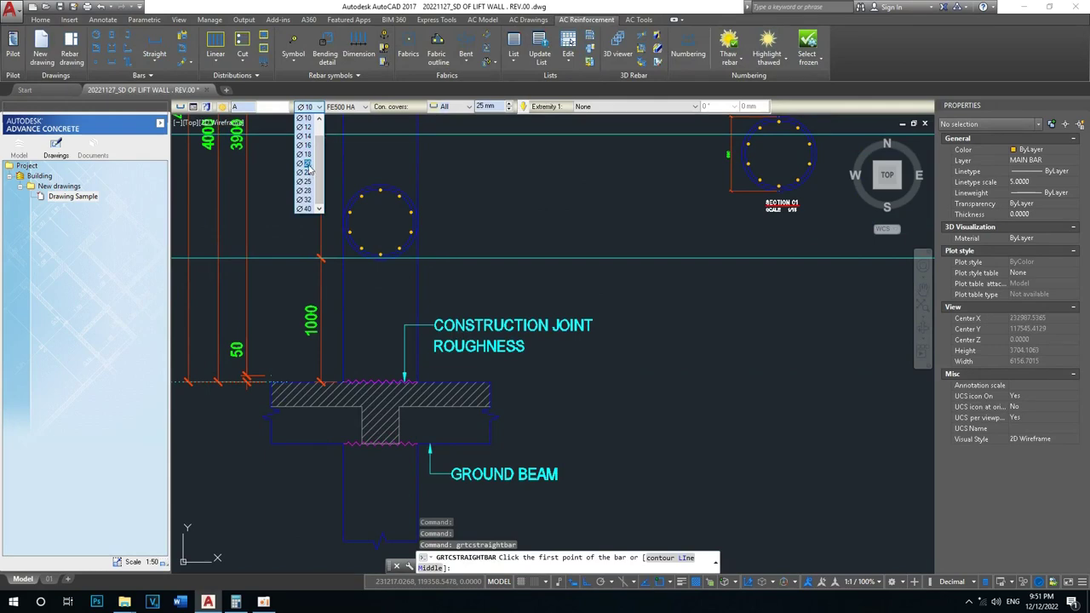
click(308, 167)
Step: Draw the Ø20 bar vertically from the column base up the elevation, choosing its side
middle_drag(426, 383, 426, 292)
click(416, 444)
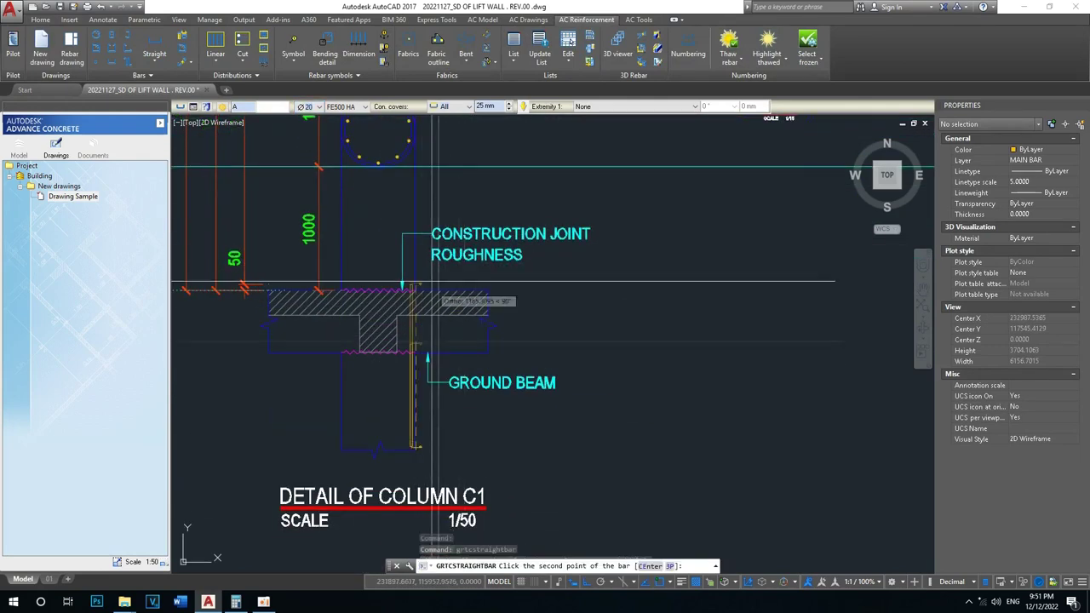
scroll(426, 255, up, 2)
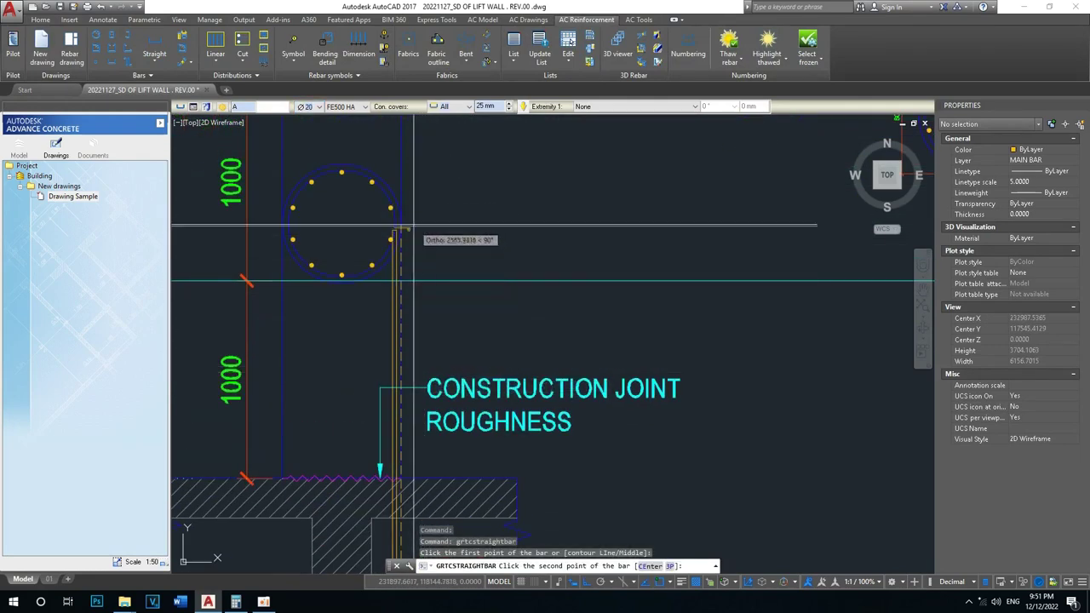
scroll(413, 225, up, 1)
scroll(400, 217, down, 3)
scroll(395, 211, up, 1)
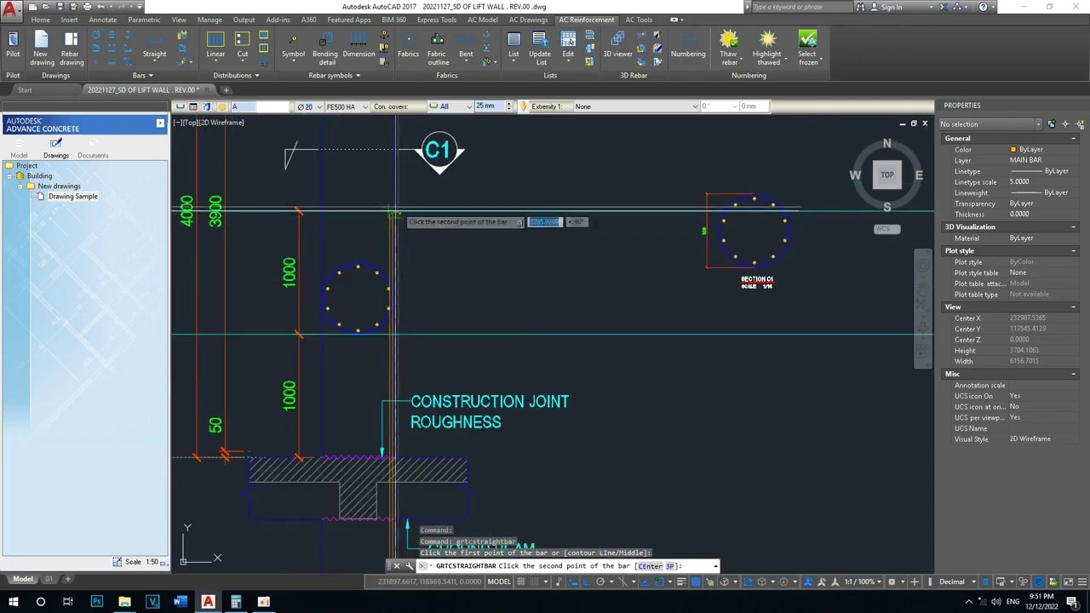
click(394, 213)
click(394, 228)
scroll(394, 228, up, 2)
key(Escape)
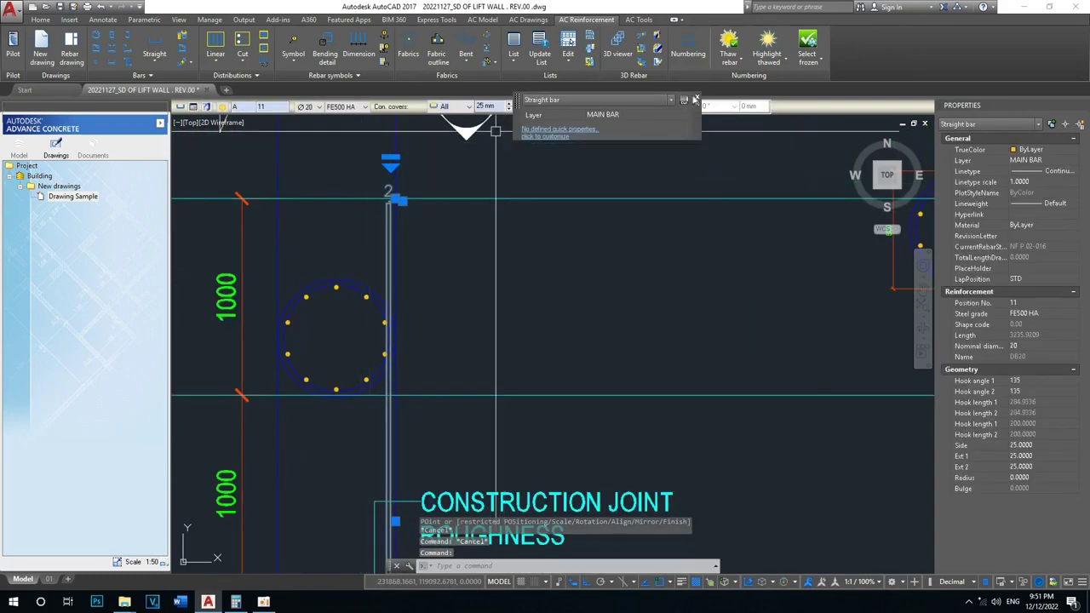
click(696, 100)
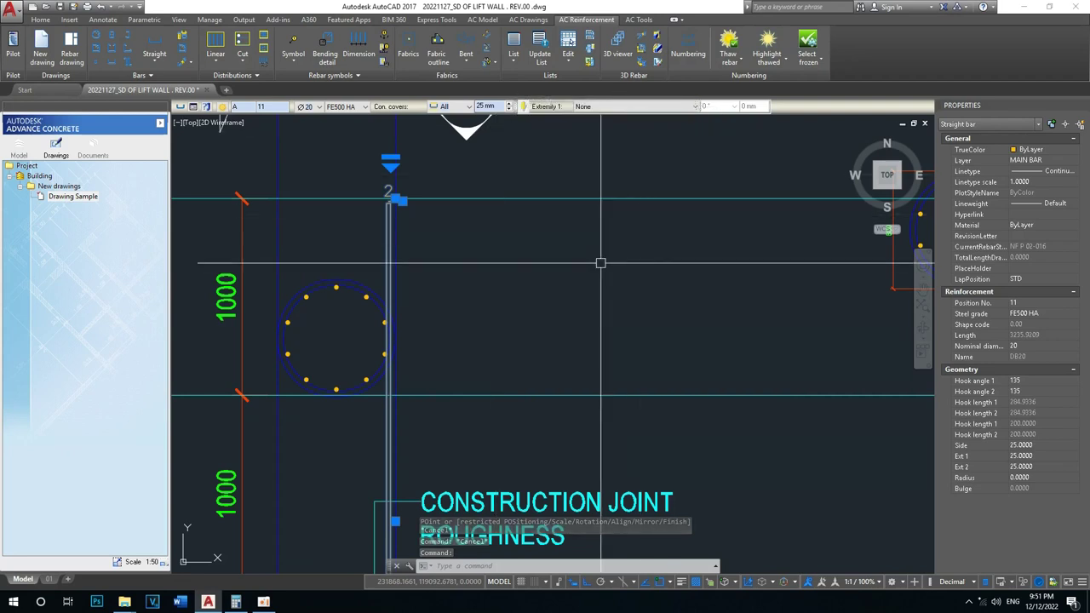
key(Escape)
text(40)
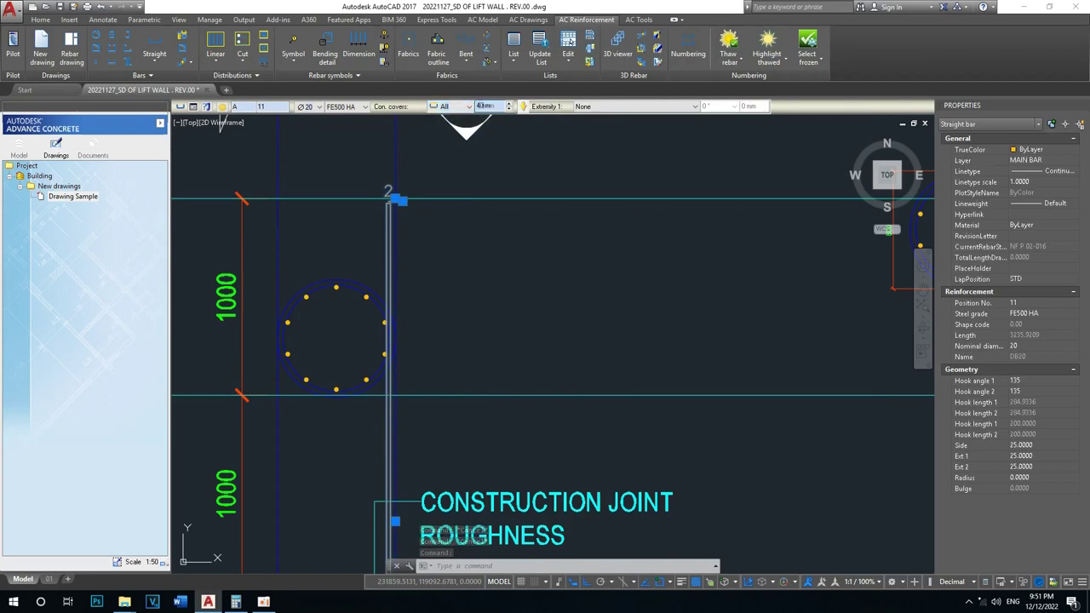
Step: Set the straight bar's cover to 50 mm and deselect it
scroll(392, 204, up, 2)
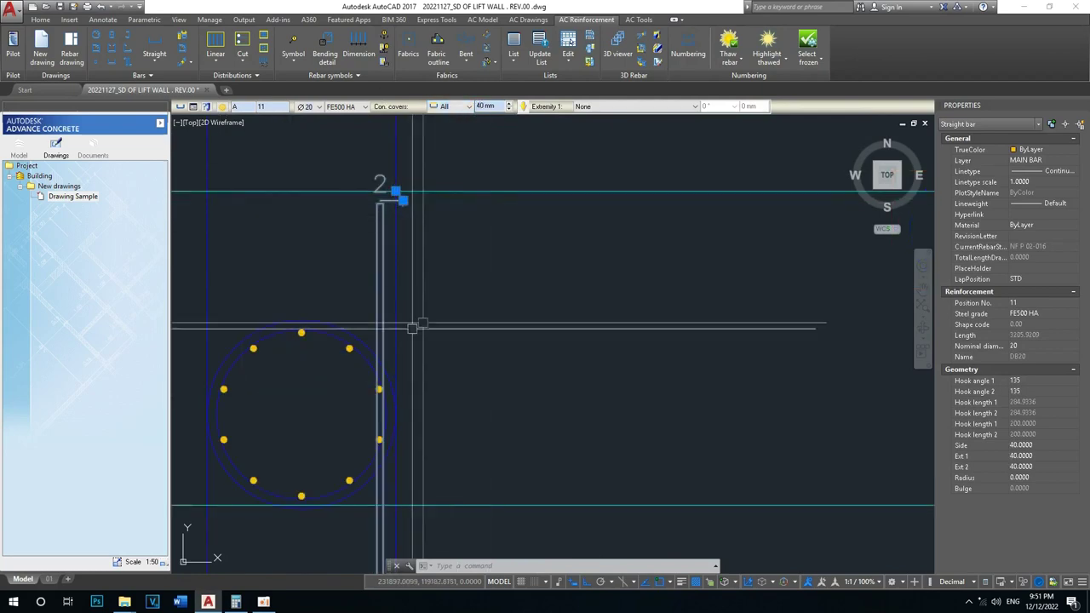
scroll(445, 261, down, 2)
scroll(447, 300, down, 2)
scroll(391, 300, up, 2)
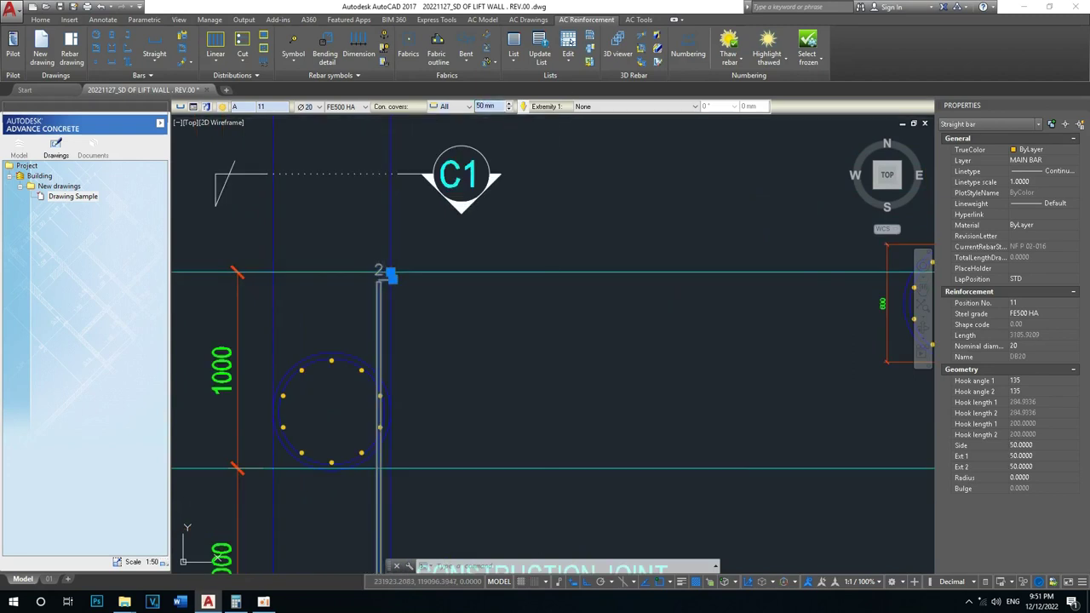
key(Escape)
scroll(377, 263, up, 1)
scroll(380, 255, up, 1)
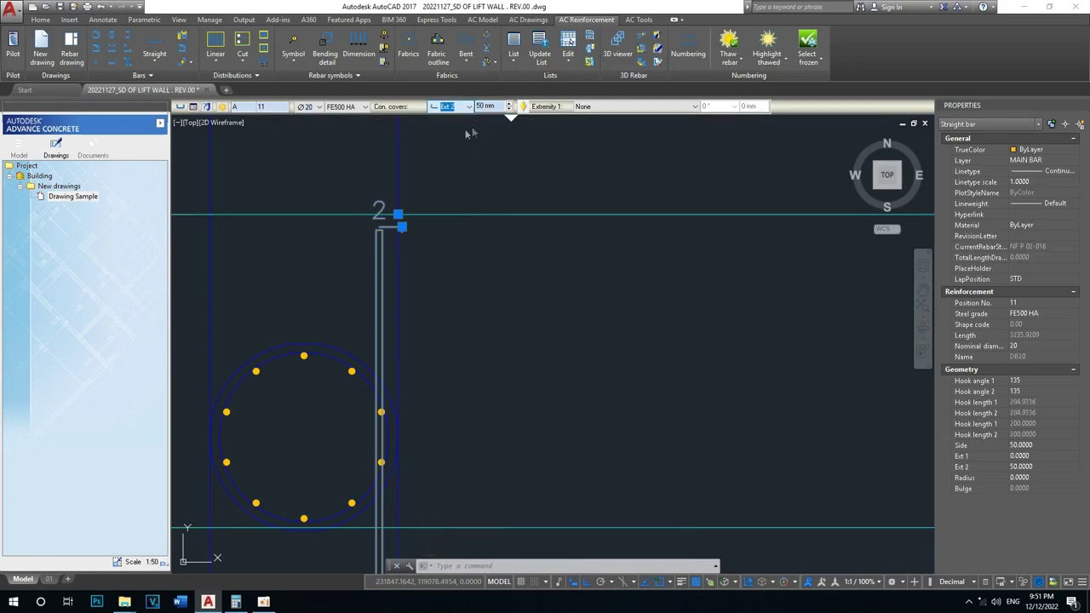
text(0)
key(Escape)
key(Escape)
Step: Open Advance Concrete Project Preferences at the Display settings
scroll(425, 341, down, 5)
middle_drag(380, 498, 446, 363)
middle_drag(447, 553, 446, 327)
scroll(446, 364, down, 2)
scroll(446, 364, up, 3)
middle_drag(430, 229, 413, 301)
scroll(413, 301, up, 3)
middle_drag(408, 312, 396, 320)
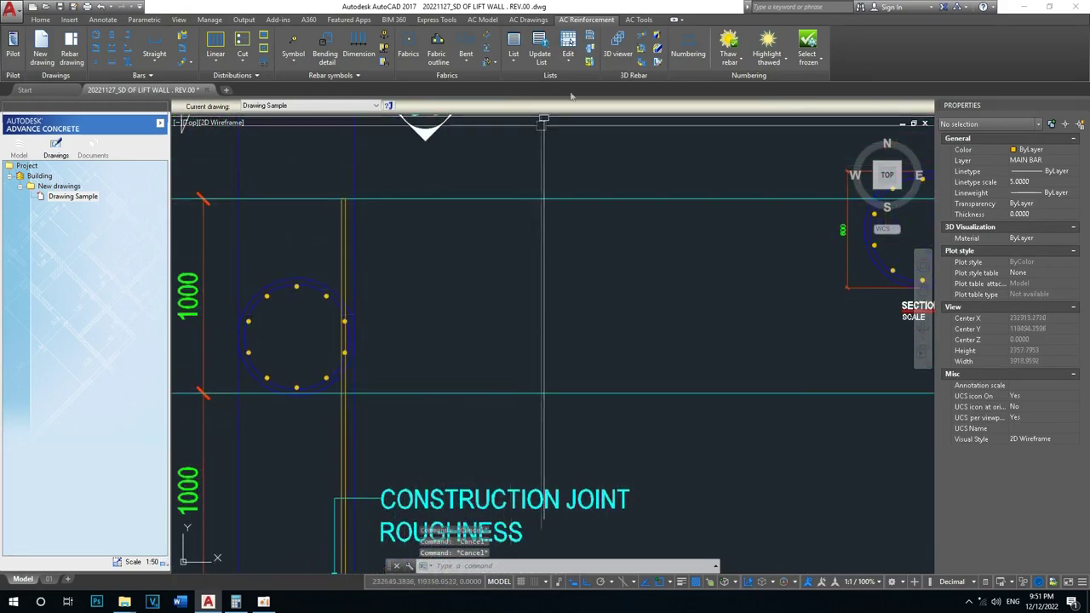
click(639, 19)
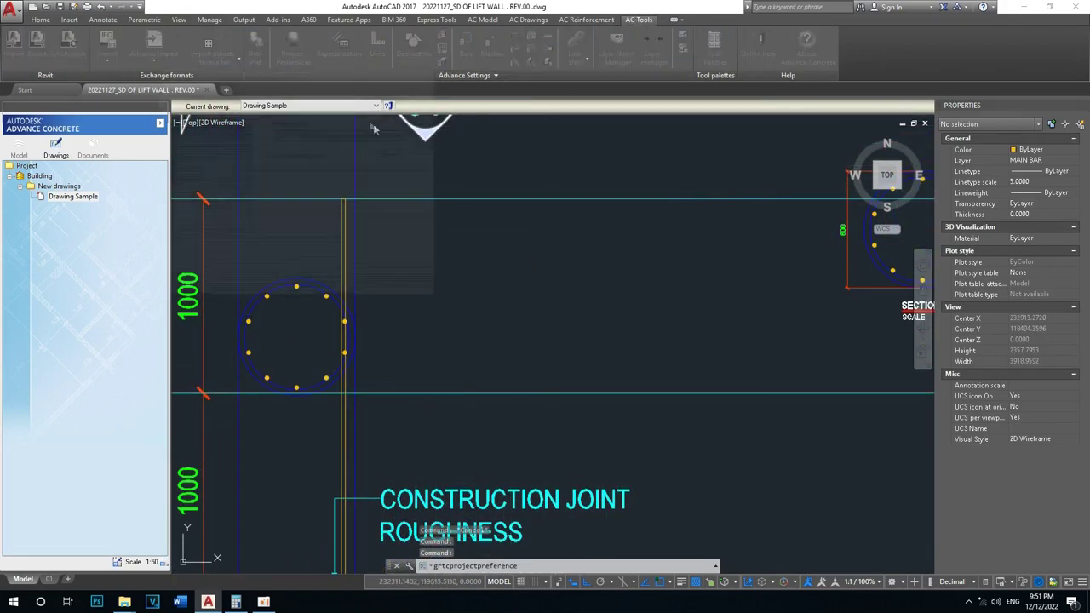
click(407, 106)
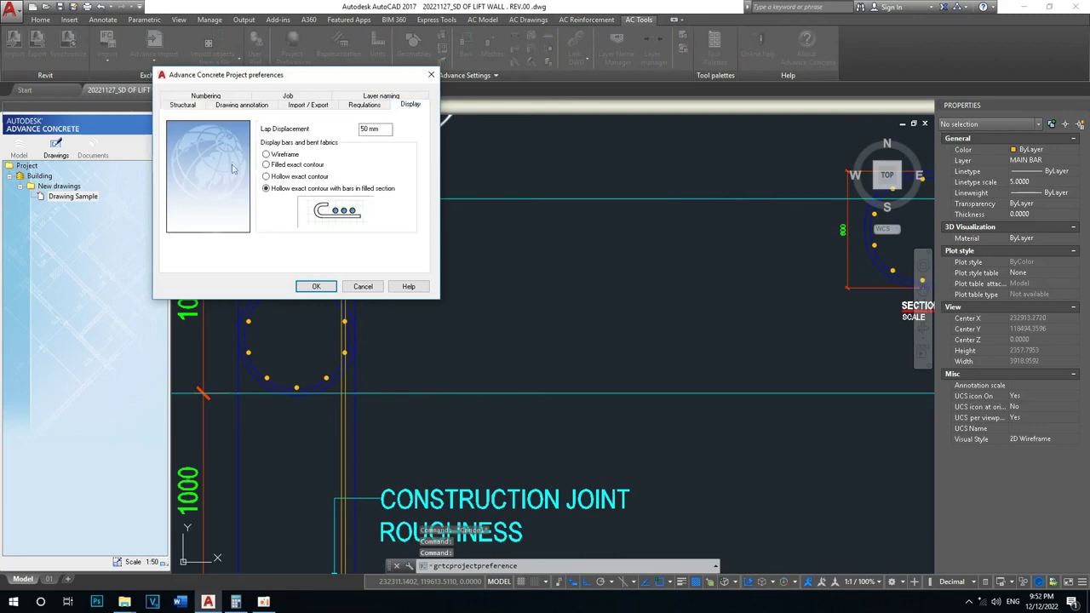
Step: Apply the display preferences and explode the vertical bar into plain linework
click(316, 286)
click(343, 246)
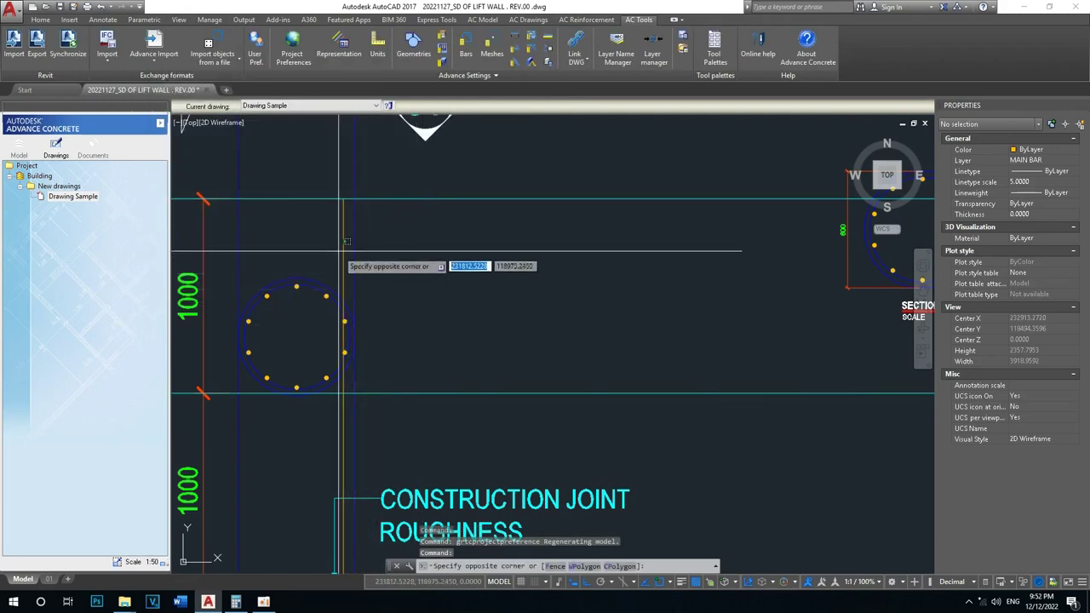
click(339, 249)
text(x)
key(Return)
Step: Give the bar line colour 253, HIDDENX2 linetype and a larger linetype scale
click(343, 234)
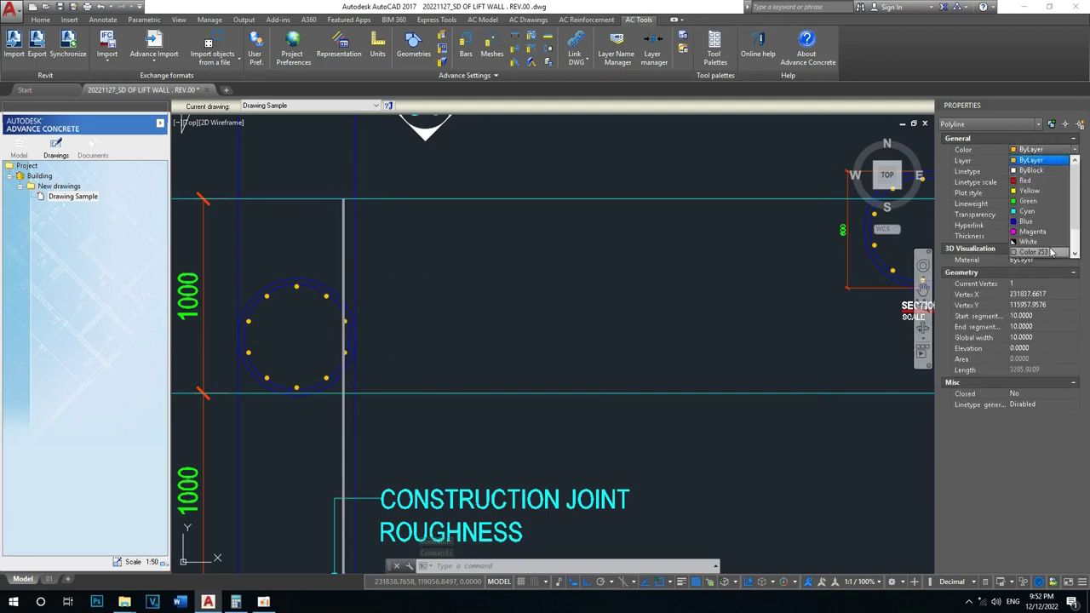
click(1052, 252)
middle_drag(389, 353, 391, 317)
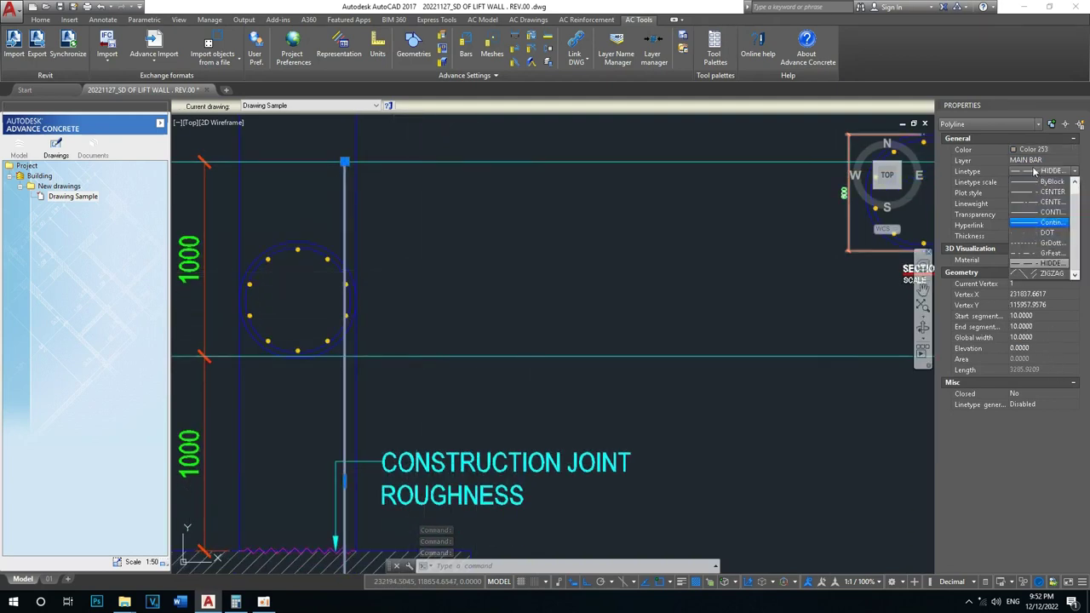
click(1045, 265)
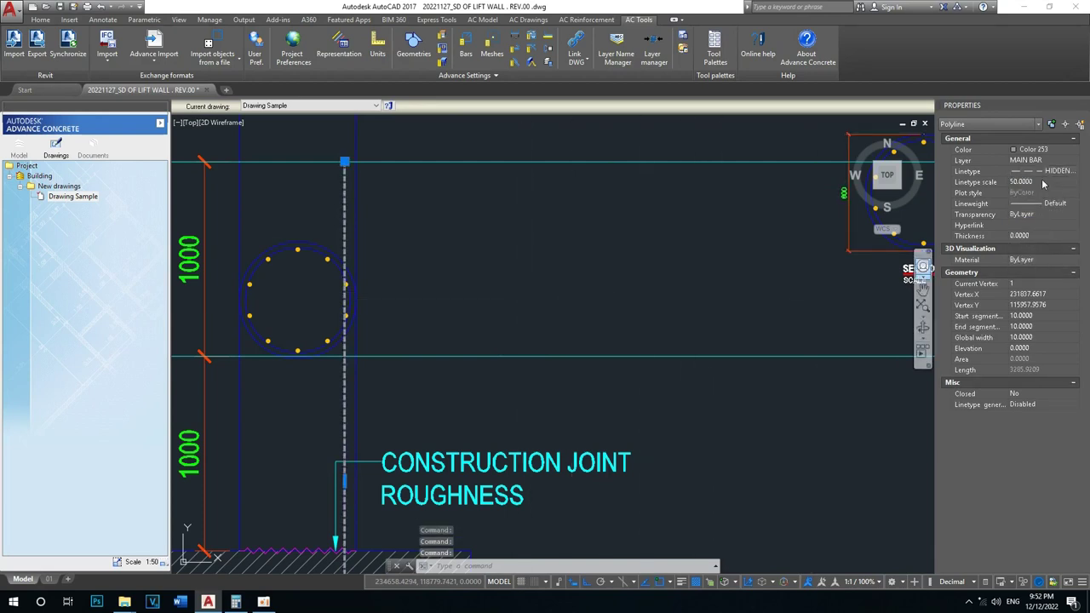
key(Escape)
text(1)
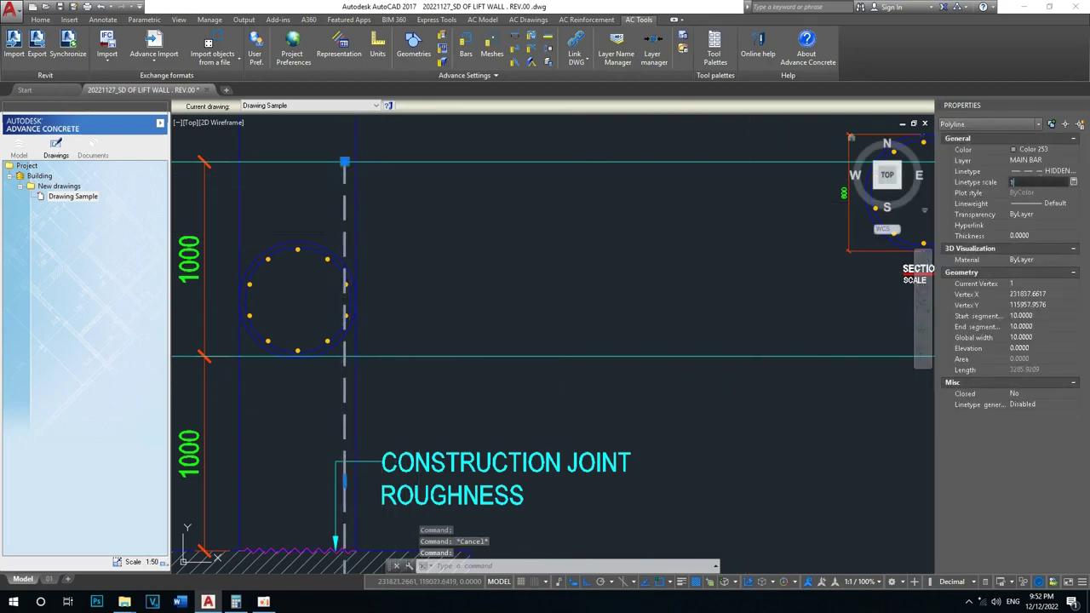
key(Return)
key(Escape)
middle_drag(363, 379, 483, 293)
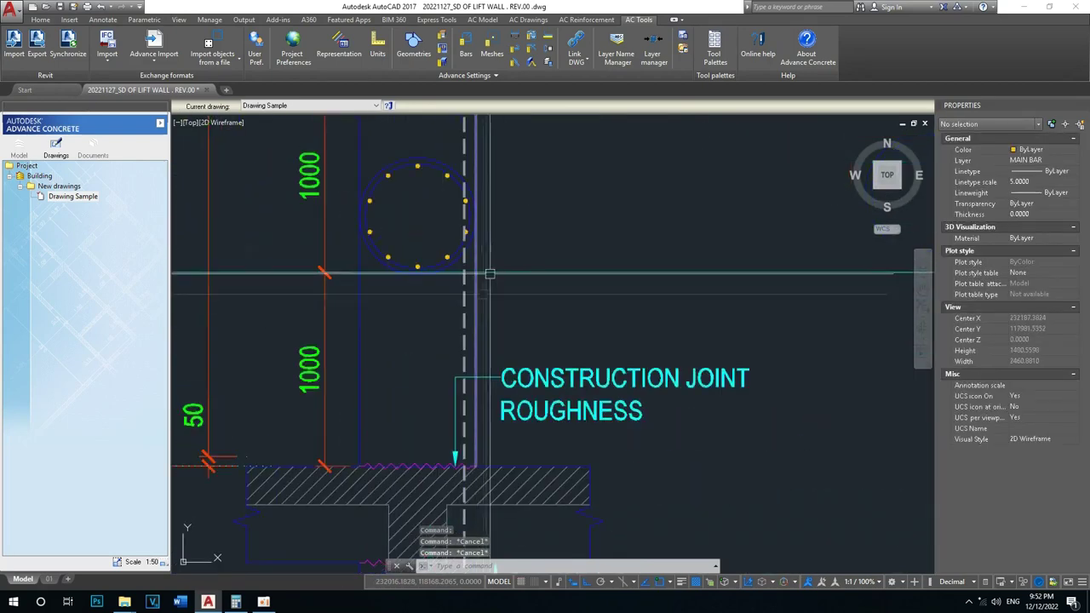
Step: Mirror the dashed bar about the column centre, keeping the original
scroll(451, 307, down, 3)
scroll(423, 321, up, 1)
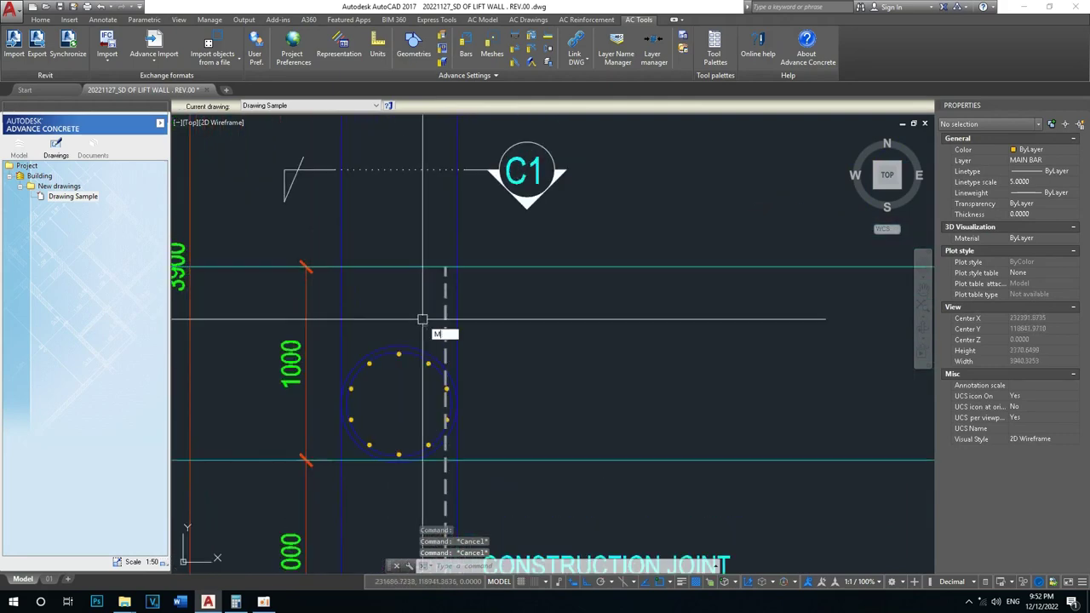
text(i)
key(Return)
key(Return)
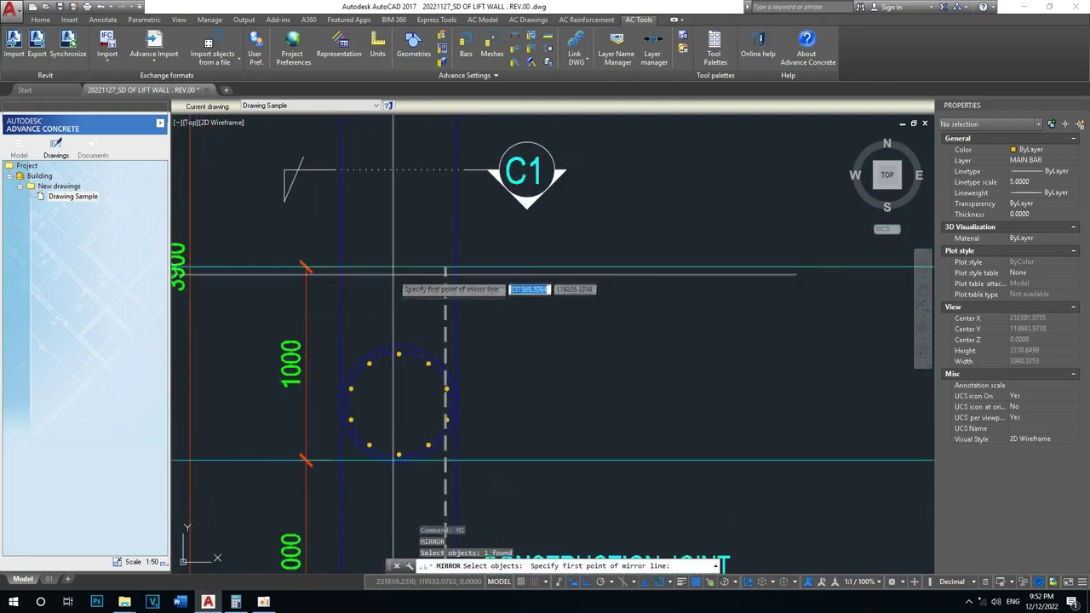
click(399, 350)
click(398, 315)
scroll(477, 323, up, 3)
scroll(544, 325, down, 1)
key(Return)
scroll(544, 325, up, 2)
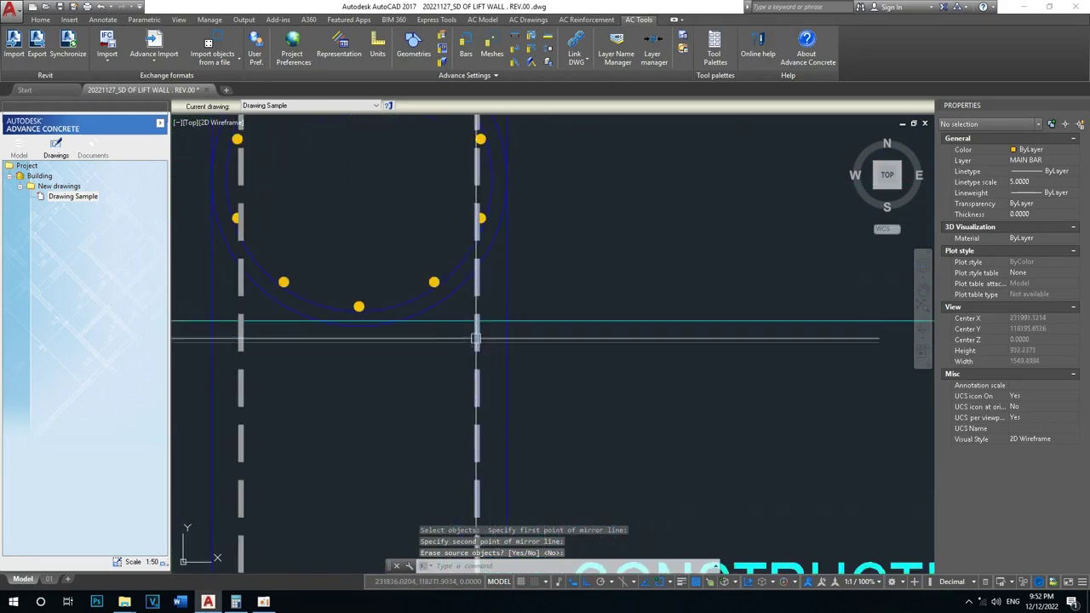
text(co)
key(Return)
Step: Copy a dashed bar sideways to sit beside the original
click(407, 350)
click(596, 364)
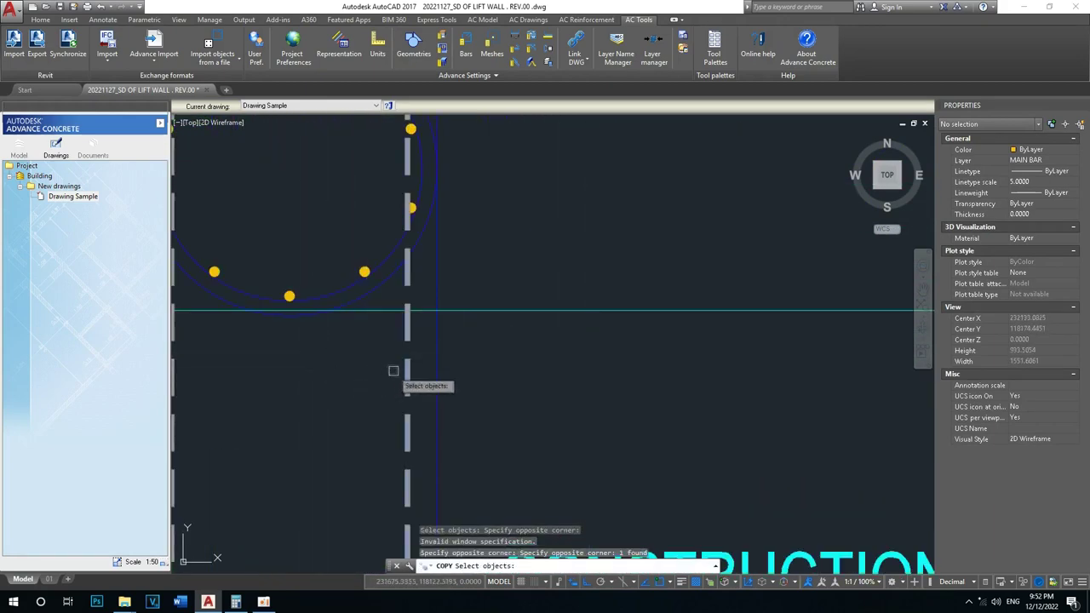
key(Return)
key(Escape)
key(Return)
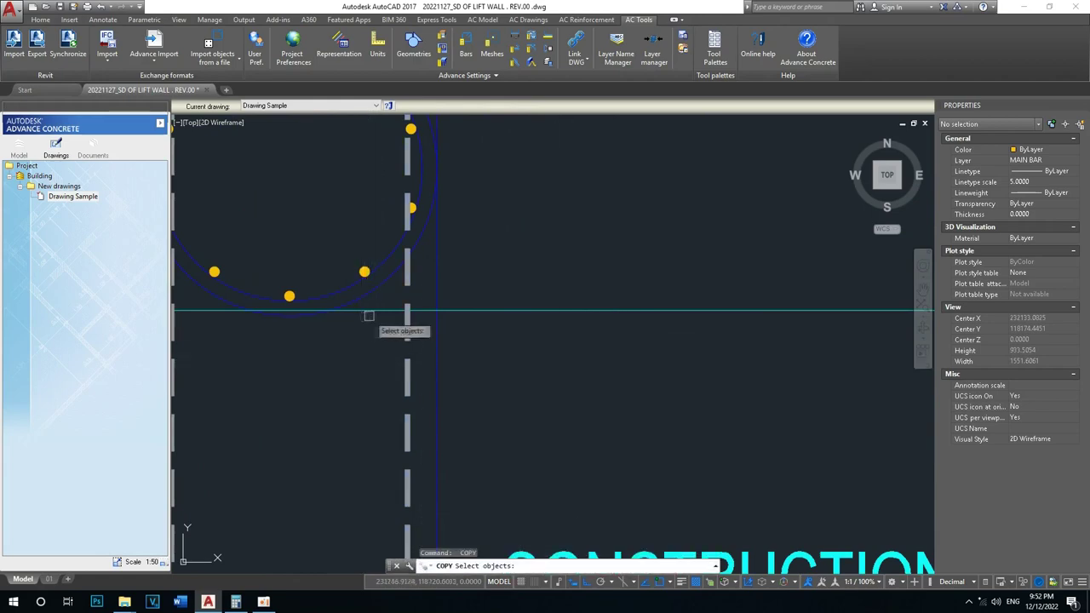
scroll(281, 302, up, 3)
key(Return)
click(479, 407)
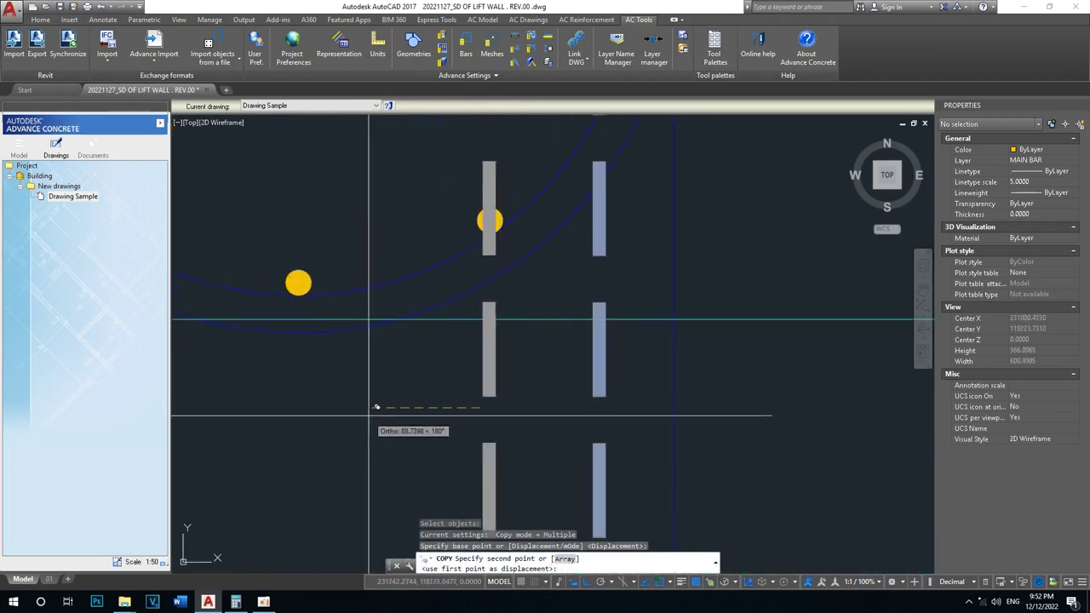
click(376, 406)
key(Escape)
scroll(375, 407, down, 3)
scroll(367, 358, down, 3)
scroll(468, 221, up, 2)
scroll(349, 309, down, 2)
scroll(349, 309, up, 2)
Step: Trim the extra length off the bar lines
text(tr)
key(Return)
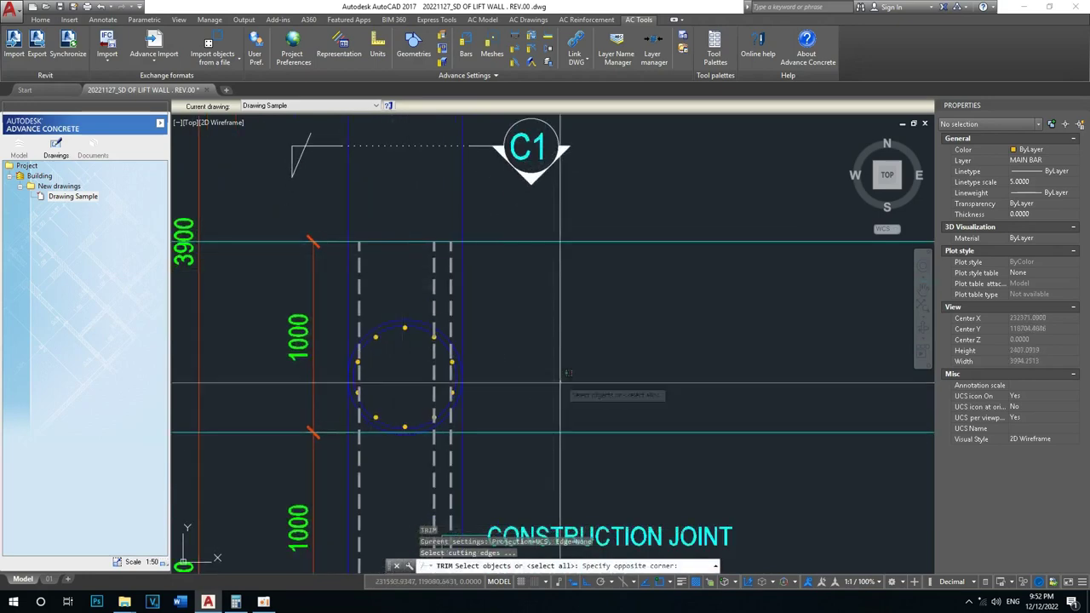
key(Return)
key(Escape)
Step: Copy another dashed bar further left across the column width
text(cc)
key(Return)
middle_drag(452, 430, 470, 306)
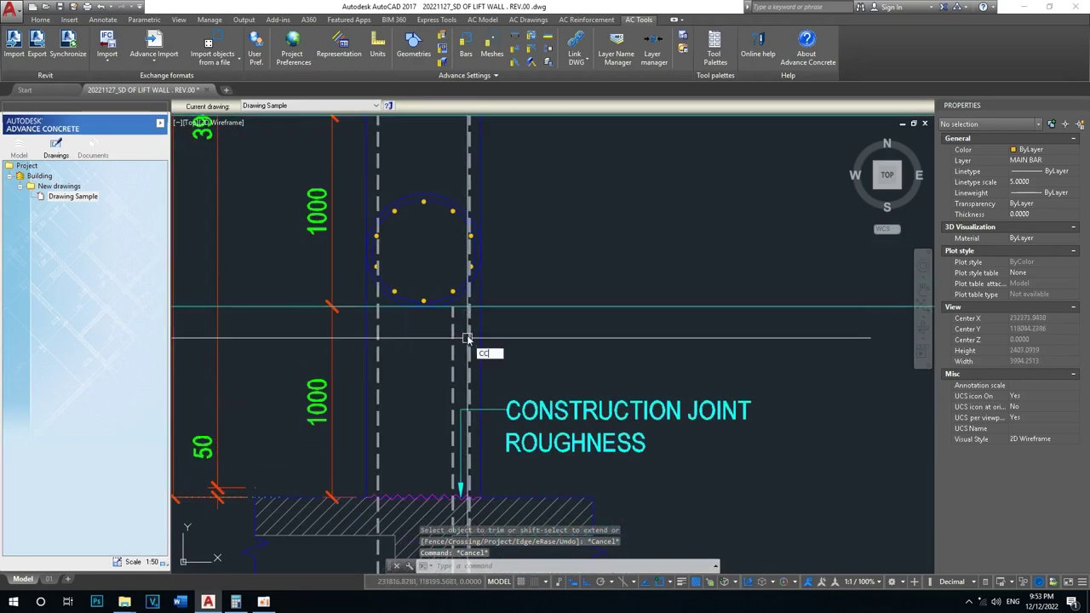
click(470, 307)
scroll(470, 307, up, 6)
key(Return)
click(474, 345)
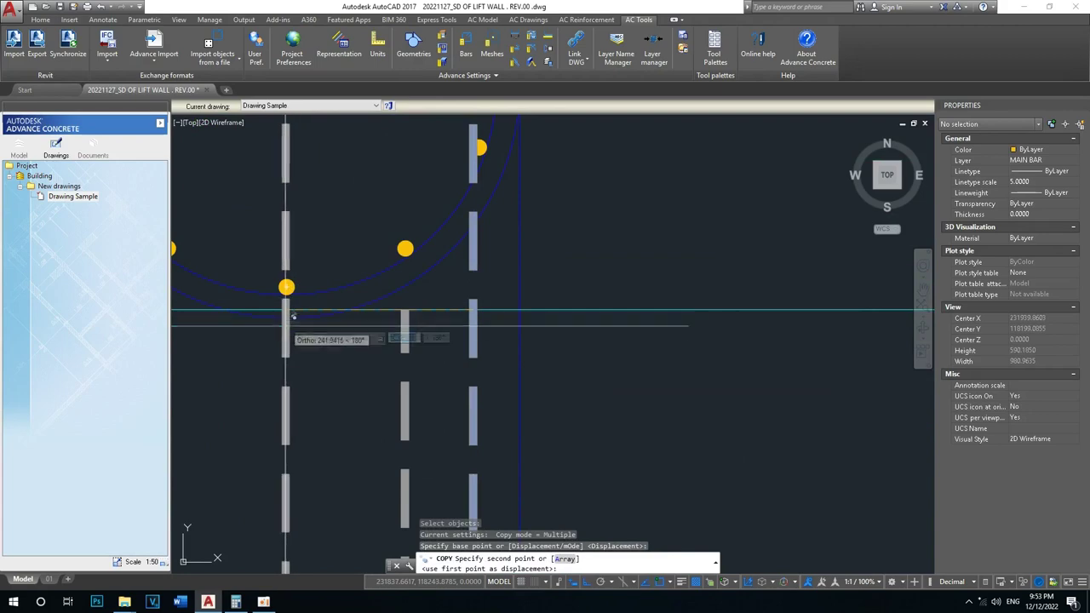
click(295, 341)
scroll(421, 324, down, 4)
key(Escape)
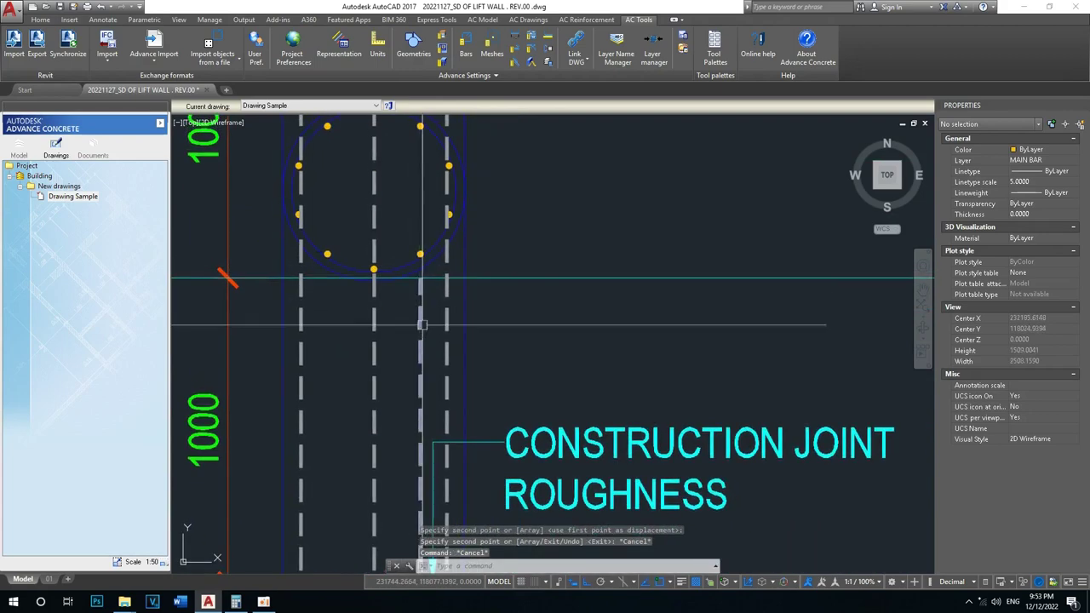
Step: Begin mirroring another bar line
text(Mi)
key(Return)
click(420, 324)
scroll(388, 323, down, 4)
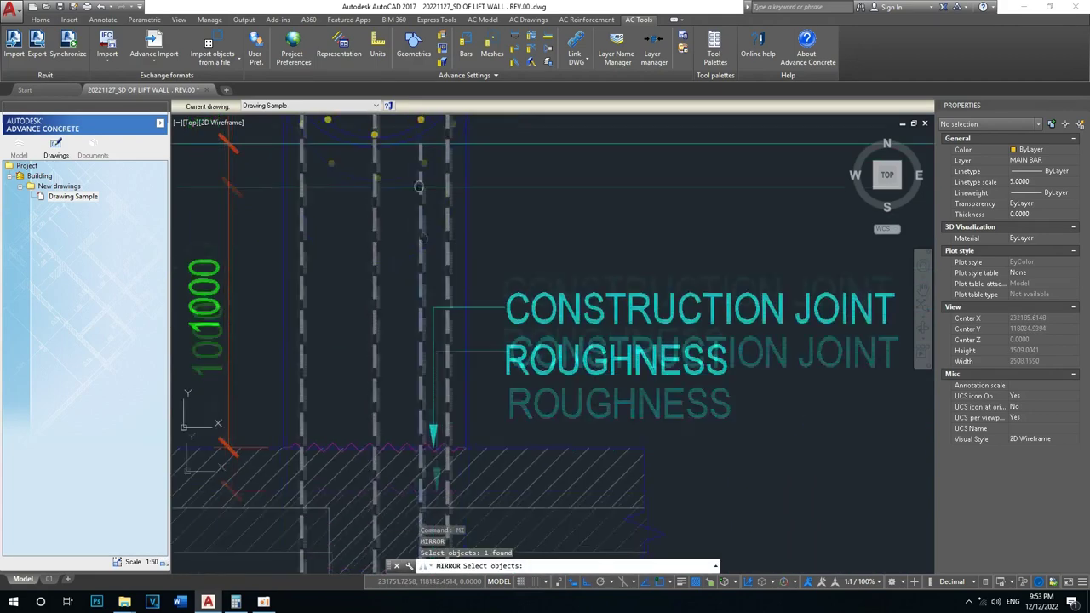
Step: Try a mirror about the midpoint between two points, then cancel it
middle_drag(422, 251, 401, 394)
shift+right_click(366, 245)
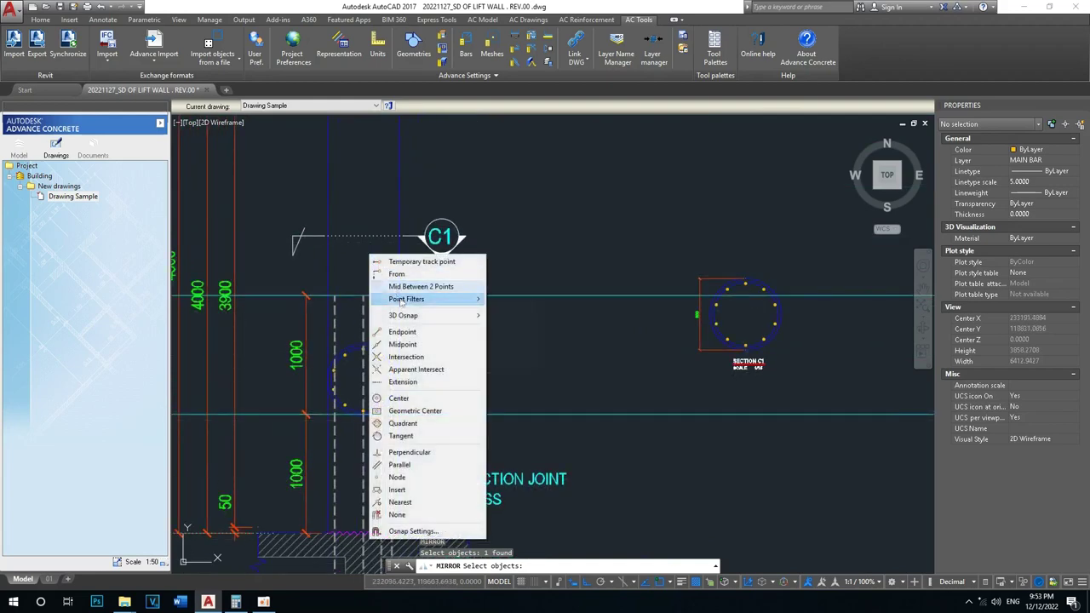
click(421, 286)
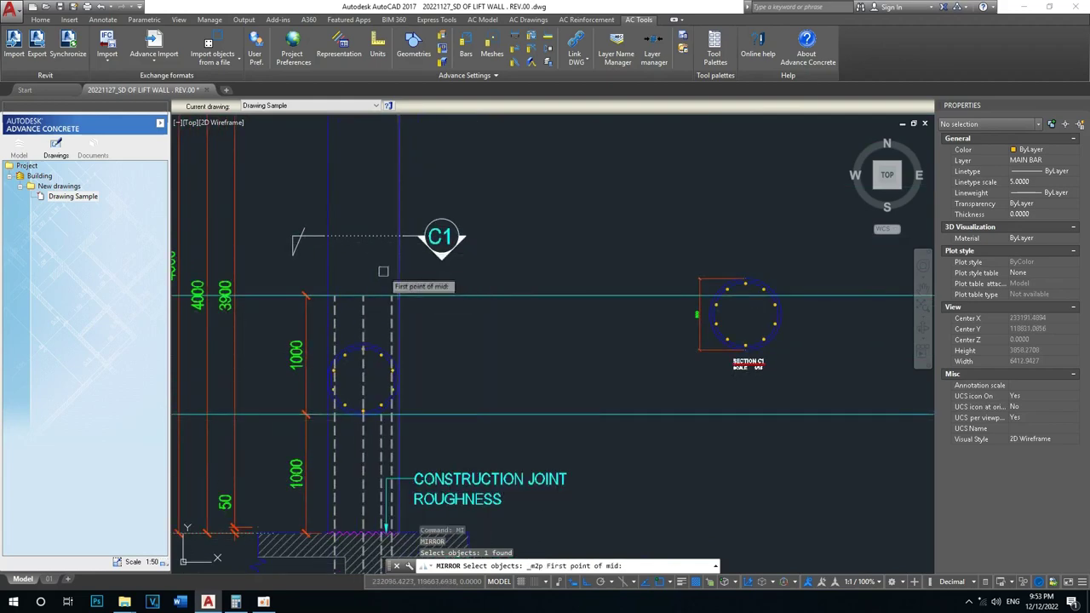
key(Escape)
key(Escape)
key(Return)
scroll(374, 394, up, 4)
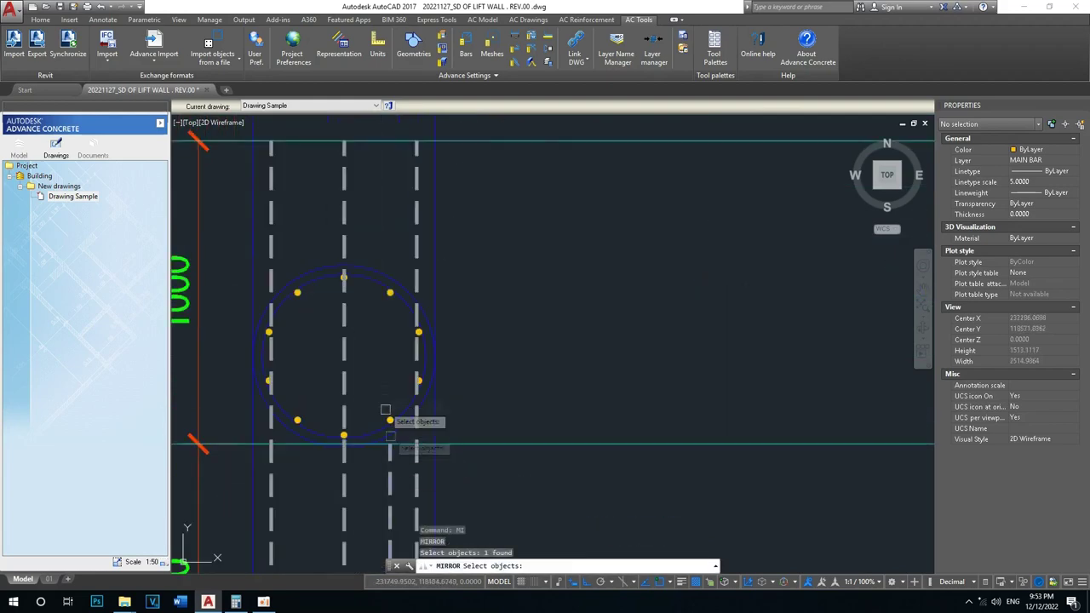
shift+right_click(363, 314)
click(418, 68)
middle_drag(357, 213, 364, 325)
click(307, 223)
click(257, 224)
click(349, 192)
key(Escape)
Step: Select the circle and bar dots on the elevation and erase them with E
scroll(403, 213, down, 2)
middle_drag(403, 205, 389, 338)
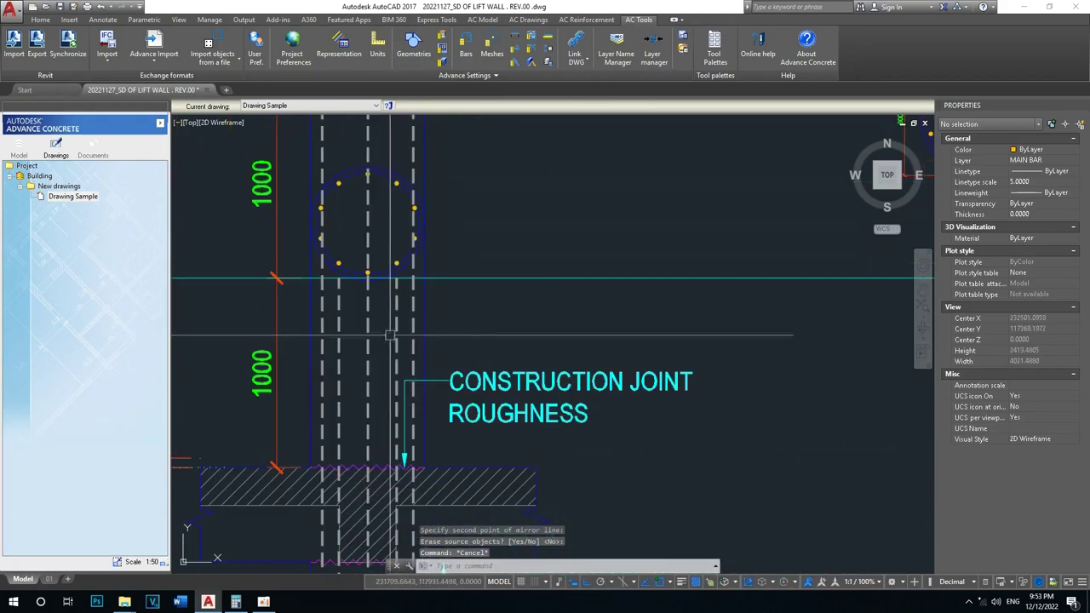
scroll(324, 310, up, 2)
scroll(382, 312, down, 5)
scroll(397, 287, up, 5)
scroll(420, 184, down, 2)
middle_drag(417, 219, 405, 270)
click(444, 220)
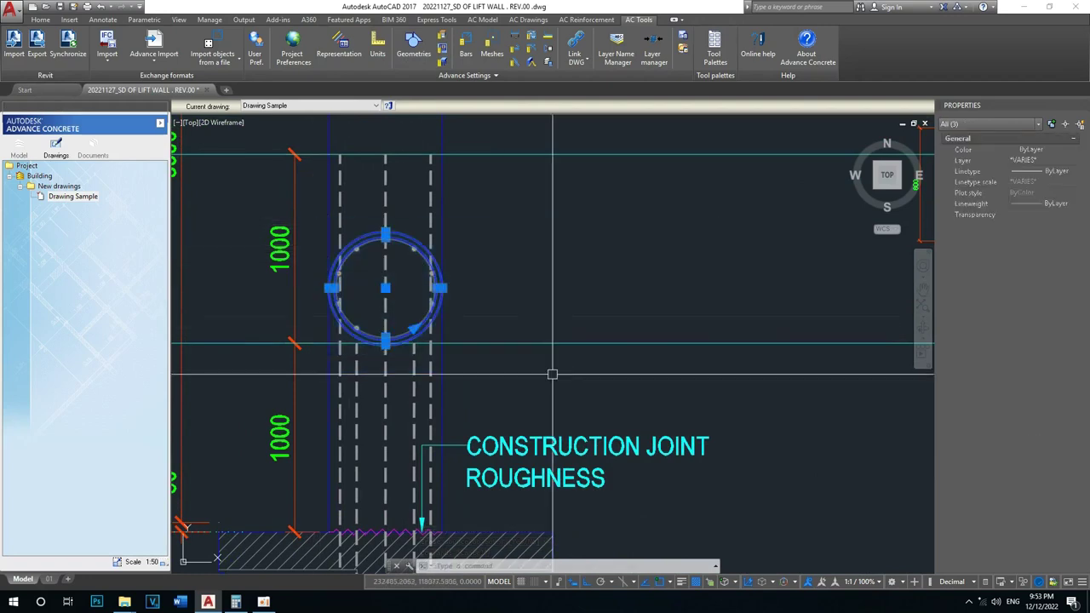
scroll(406, 326, down, 4)
scroll(407, 322, up, 3)
text(E)
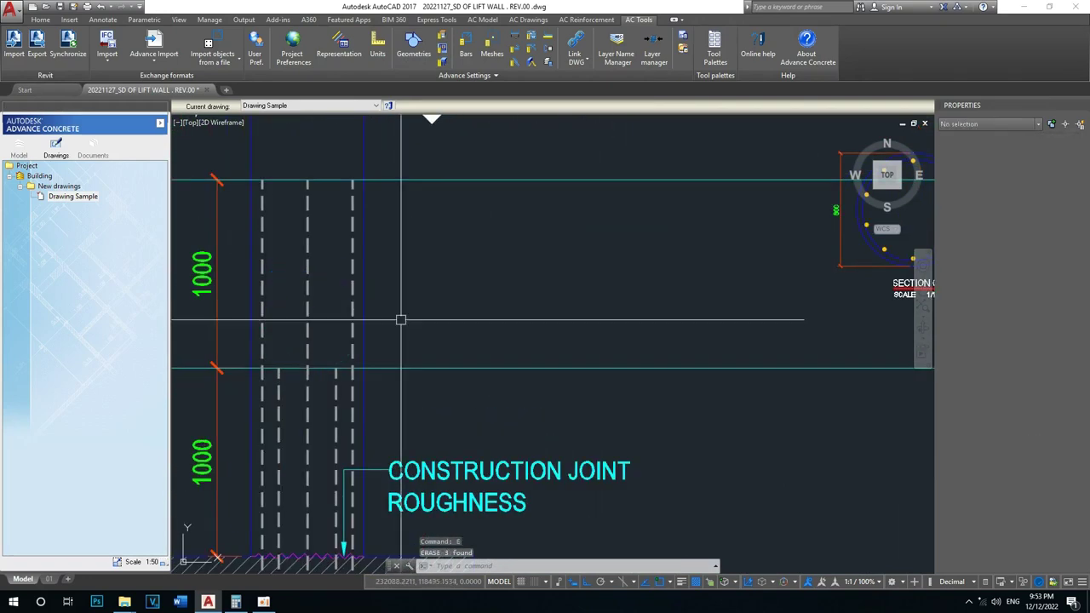
key(Return)
scroll(432, 295, down, 3)
scroll(440, 306, up, 3)
scroll(377, 369, up, 2)
click(377, 369)
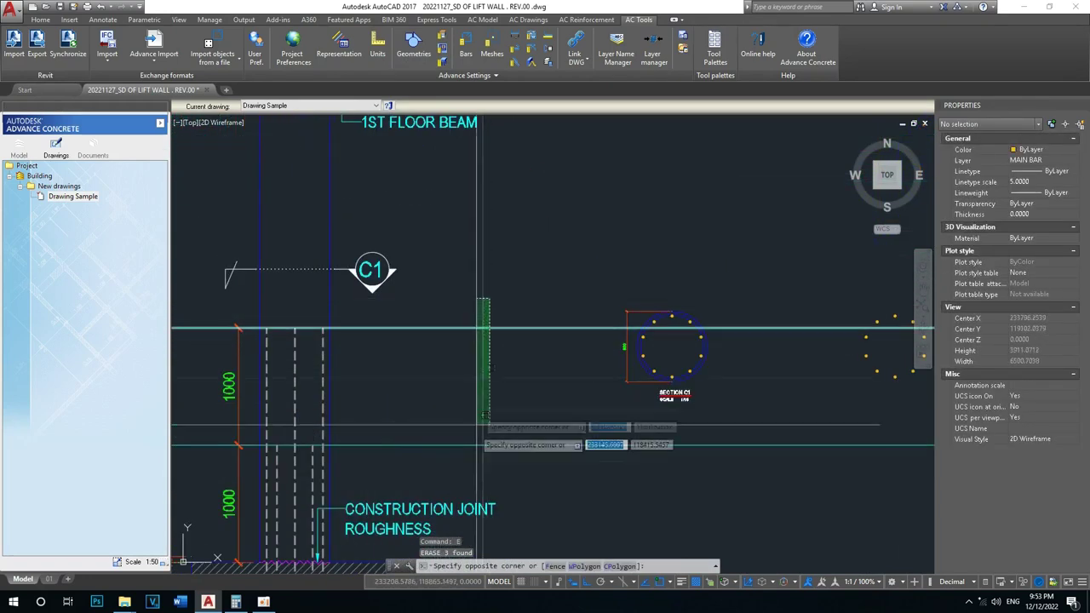
Step: Start moving the C1 section marker, then cancel the move
key(Escape)
middle_drag(378, 369, 378, 314)
scroll(378, 314, down, 2)
scroll(380, 341, up, 4)
scroll(381, 366, down, 1)
scroll(381, 372, down, 1)
scroll(381, 372, up, 2)
scroll(383, 340, down, 4)
middle_drag(391, 214, 398, 310)
scroll(471, 313, up, 2)
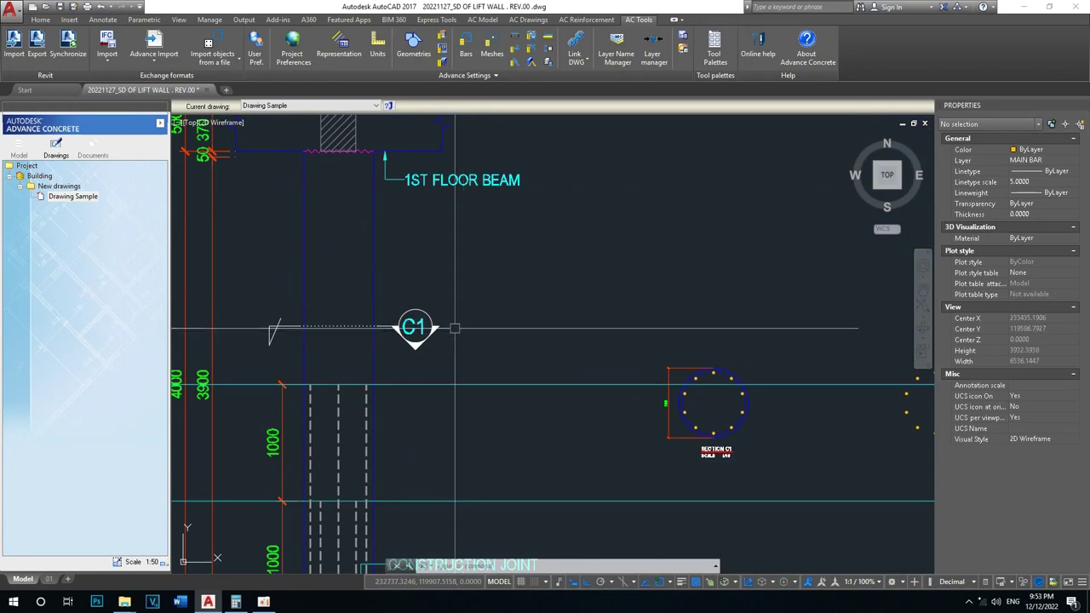
text(m)
key(Return)
click(417, 328)
key(Return)
click(511, 400)
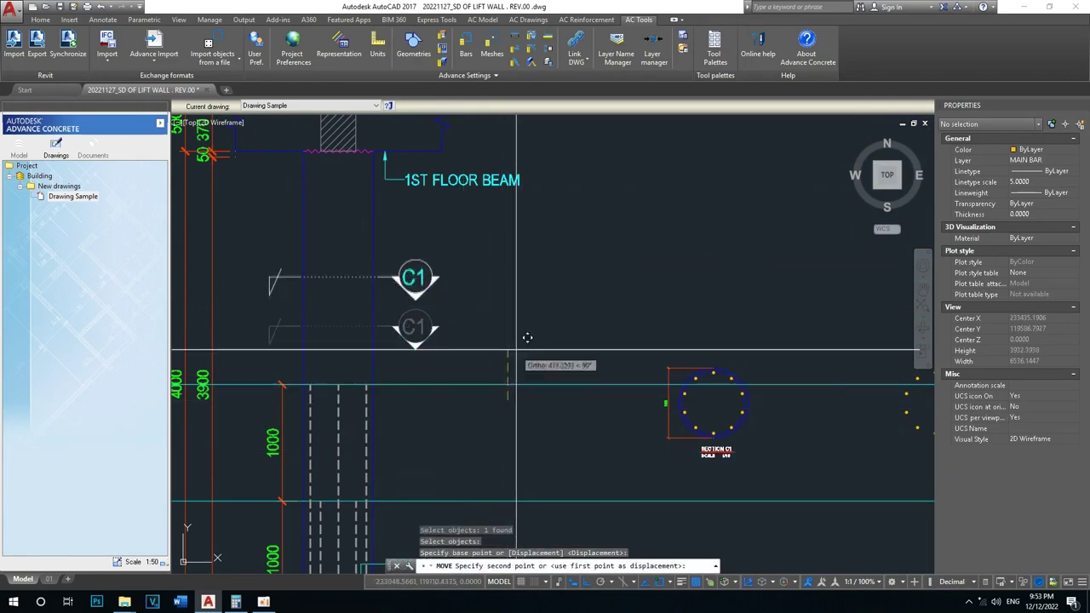
key(Escape)
key(Escape)
scroll(438, 272, up, 2)
scroll(396, 353, down, 3)
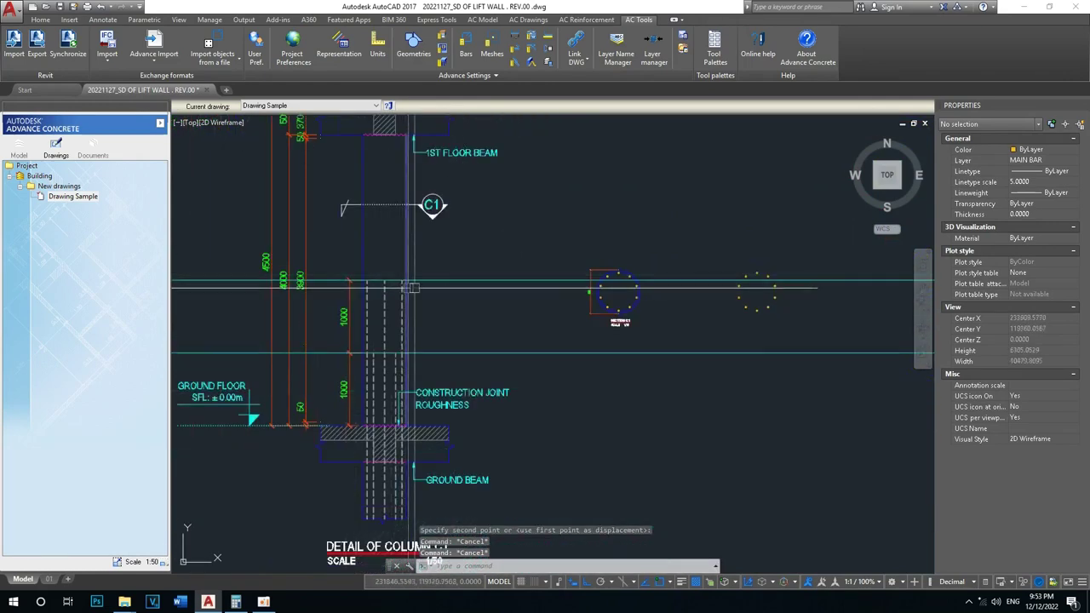
scroll(429, 256, up, 2)
Step: Place an XLINE construction line through a point on the elevation
text(xl)
key(Return)
click(425, 294)
key(Escape)
scroll(433, 371, down, 2)
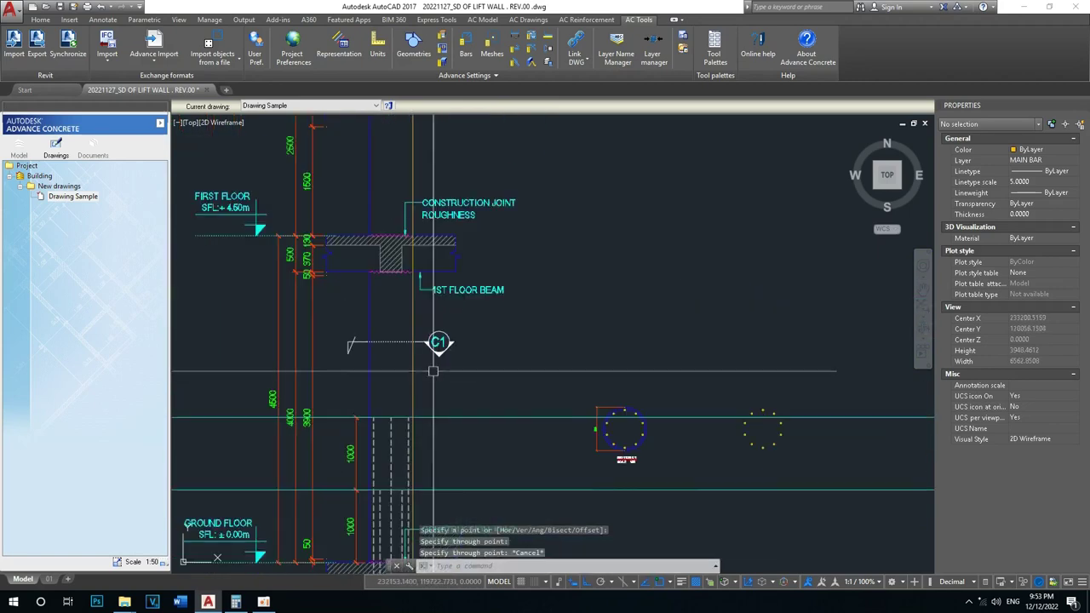
scroll(433, 371, up, 3)
Step: Move the line 20 units
text(m)
key(Return)
key(Return)
mouse_move(464, 392)
middle_down()
mouse_move(465, 304)
mouse_move(477, 278)
middle_up()
click(477, 278)
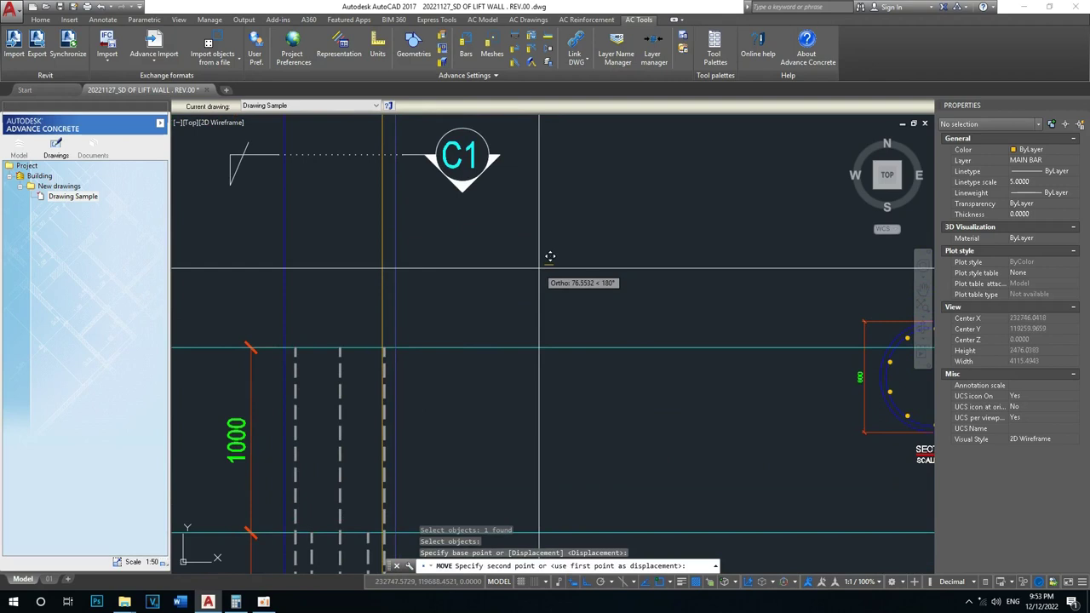
text(0)
key(Return)
key(Escape)
key(Escape)
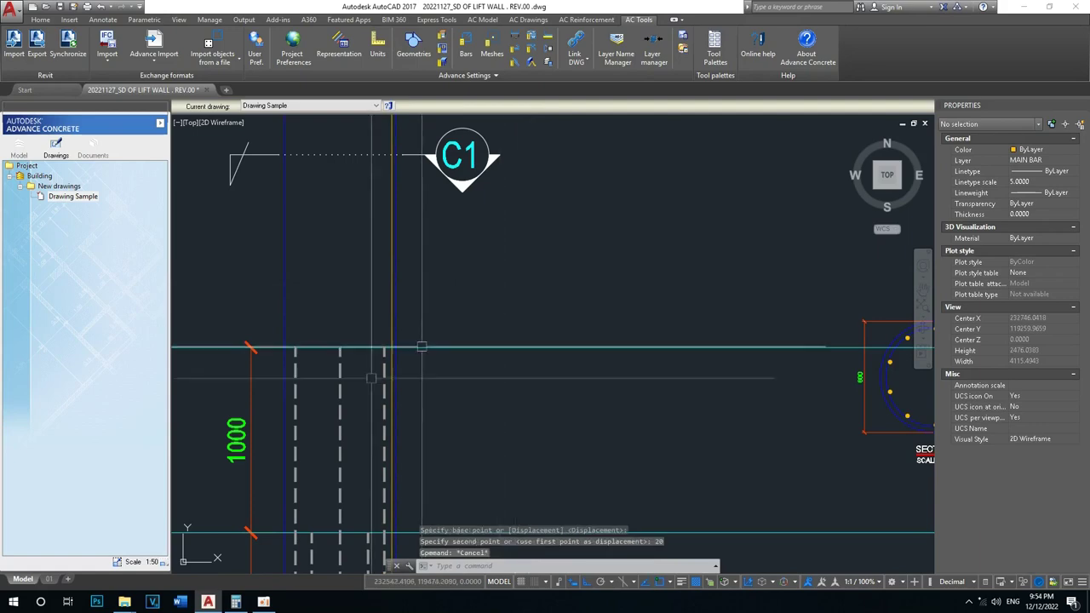
Step: Copy the cyan horizontal line 120 units upward (6×20) and pick the Polygonal bar tool
scroll(477, 406, down, 2)
scroll(467, 316, up, 2)
middle_drag(468, 316, 506, 292)
text(c)
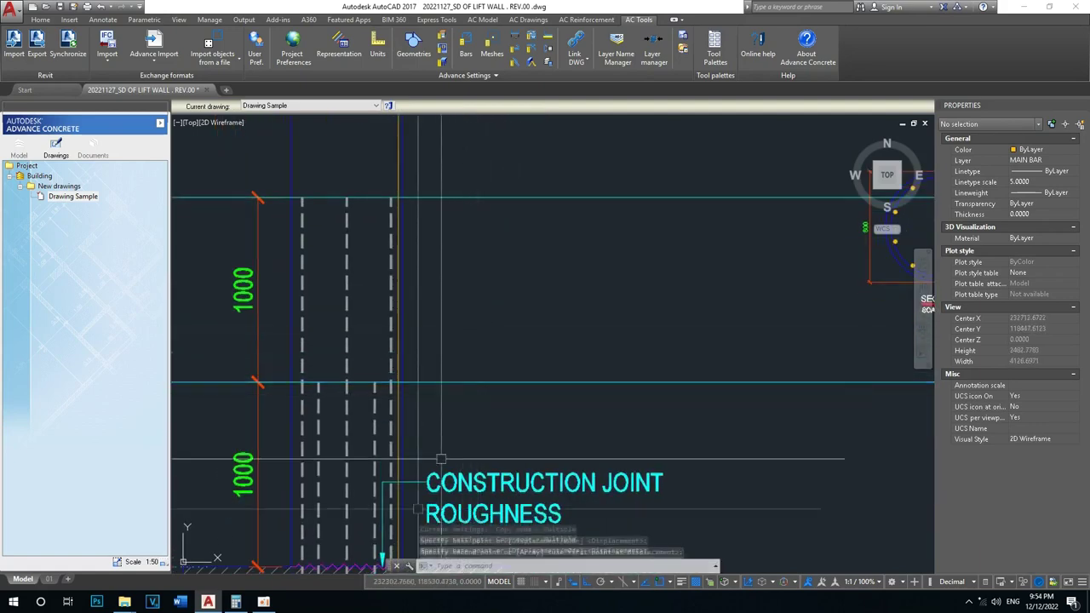
click(236, 601)
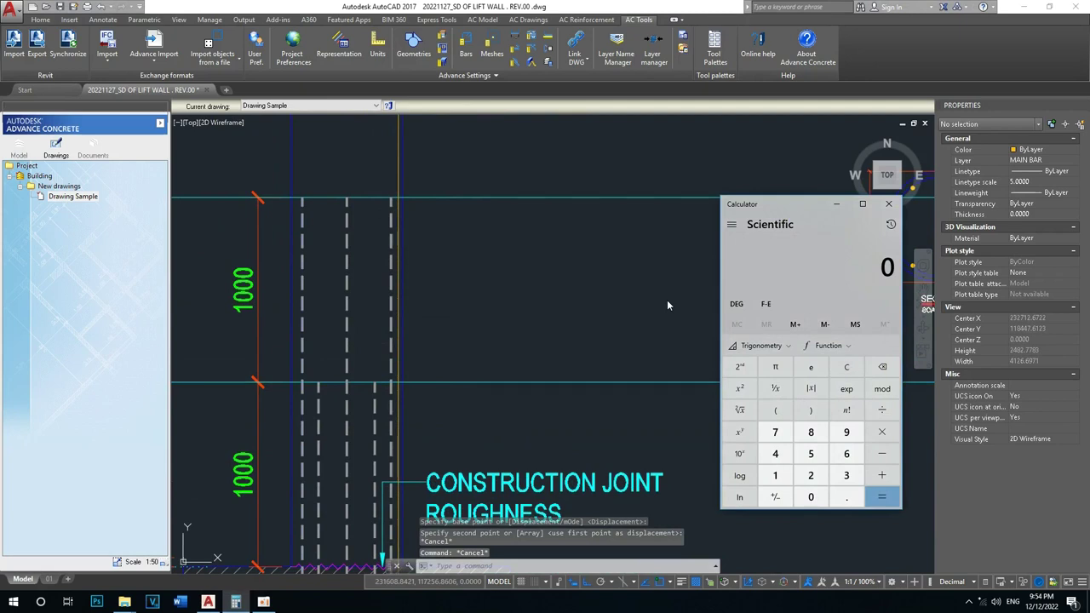
key(Return)
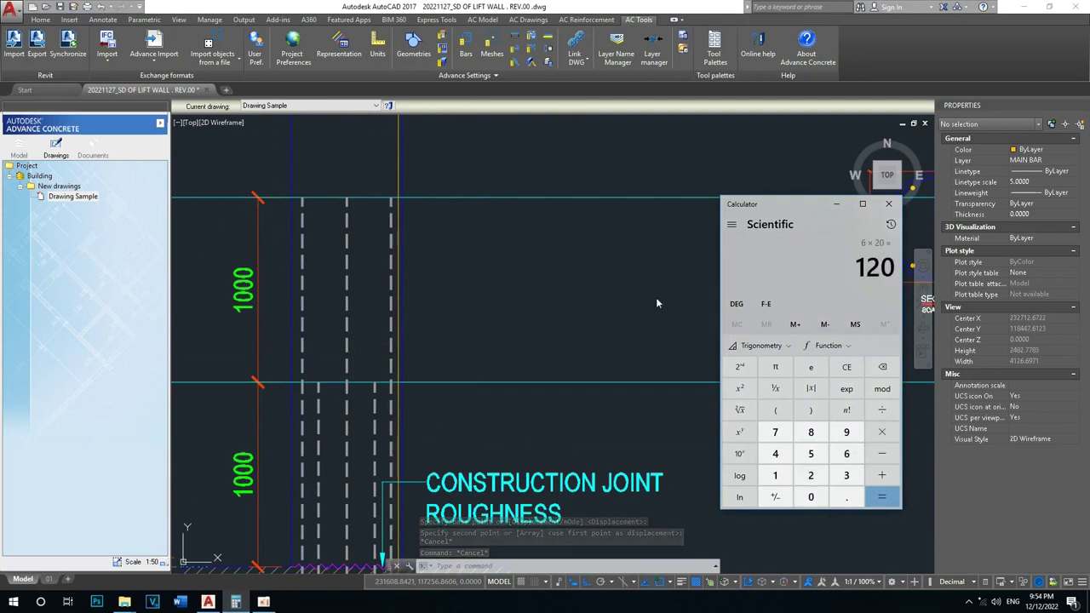
click(656, 298)
click(539, 375)
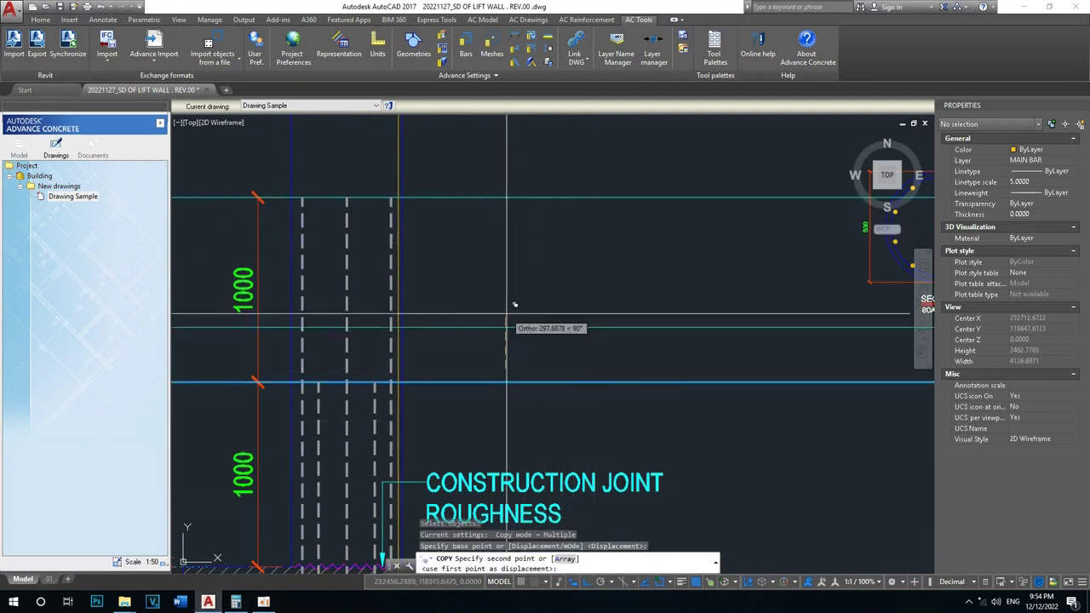
text(120)
key(Return)
key(Escape)
key(Escape)
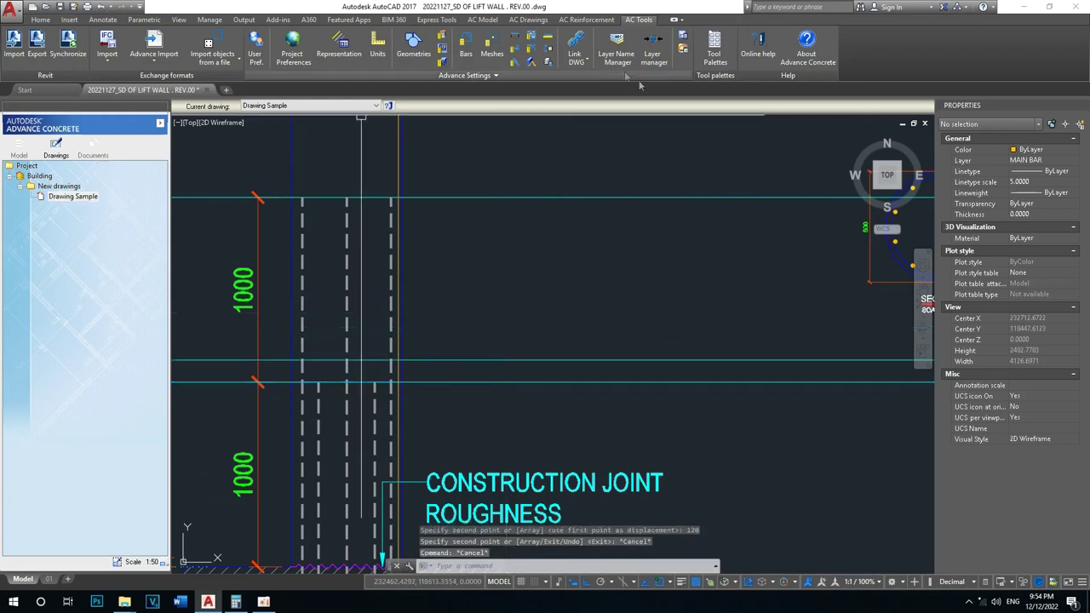
click(606, 20)
click(152, 66)
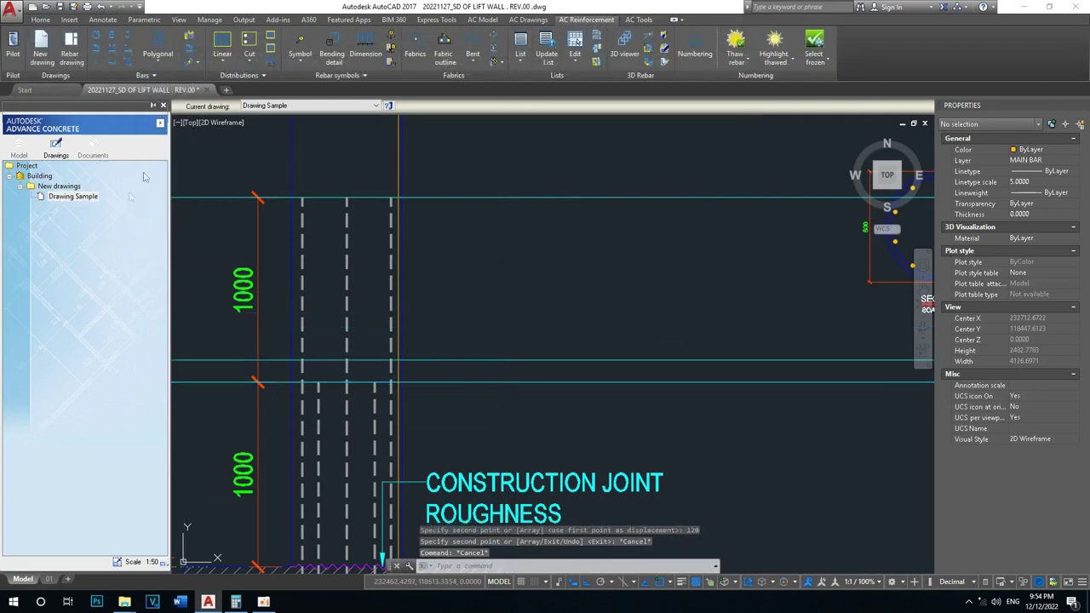
Step: After checking the project preferences, start a polygonal bar with diameter Ø20
click(165, 104)
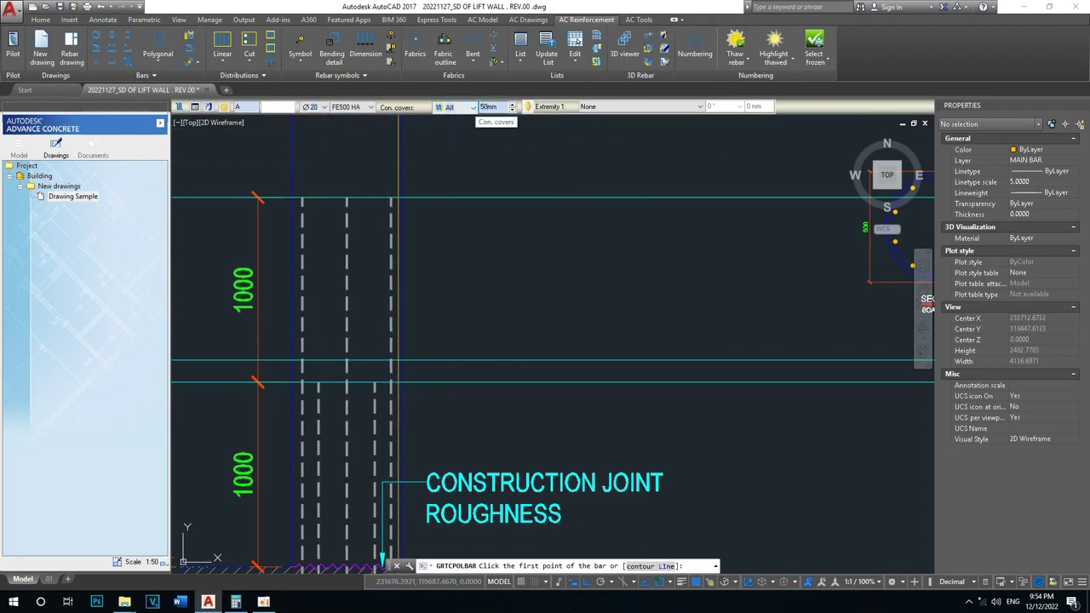
scroll(407, 118, down, 2)
scroll(418, 61, down, 1)
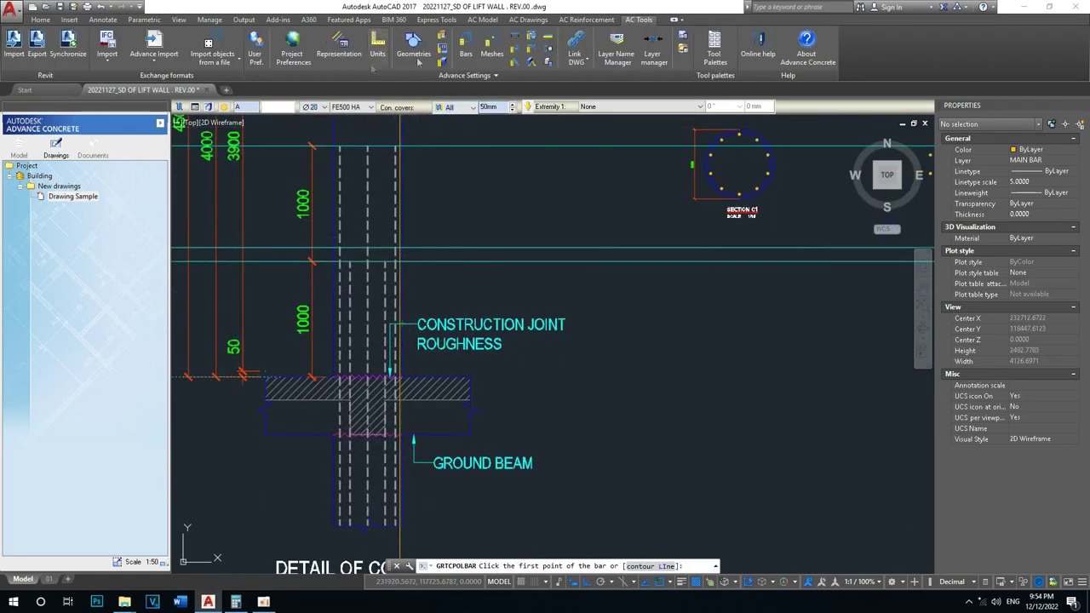
click(307, 49)
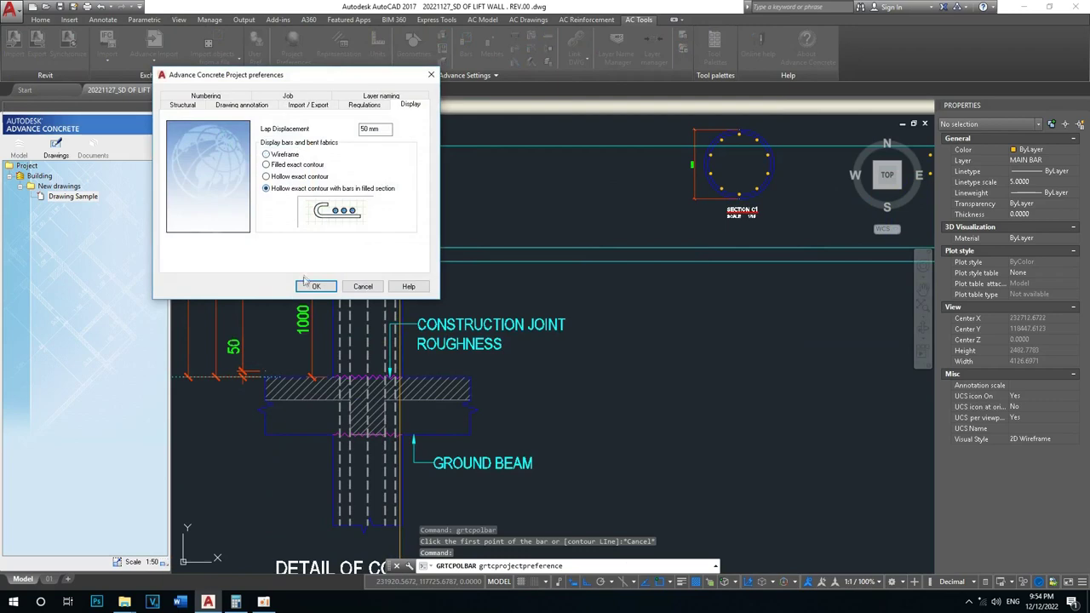
click(311, 287)
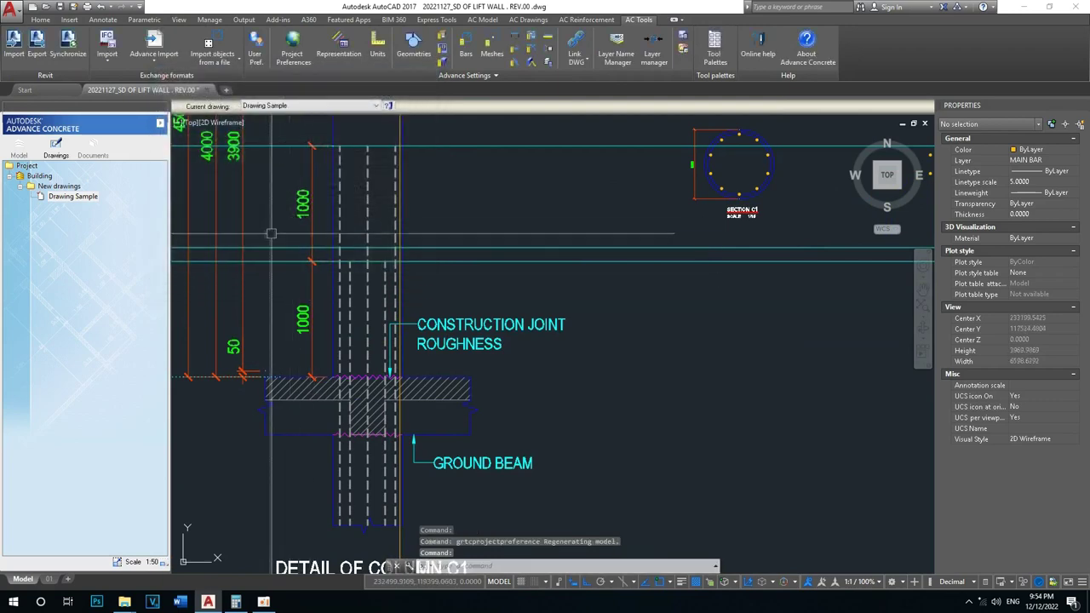
click(574, 21)
click(157, 40)
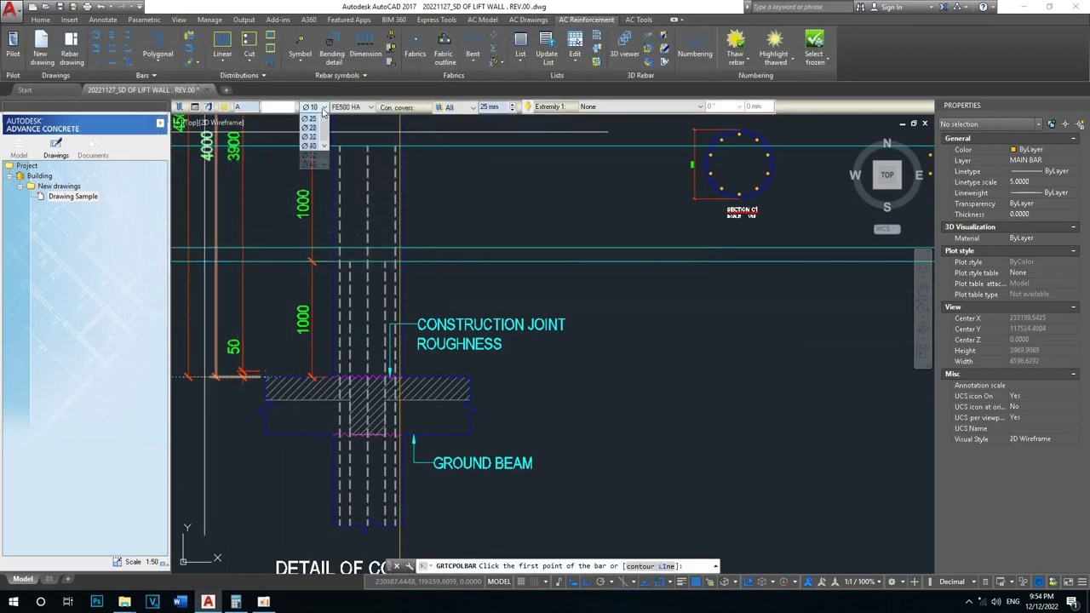
click(311, 165)
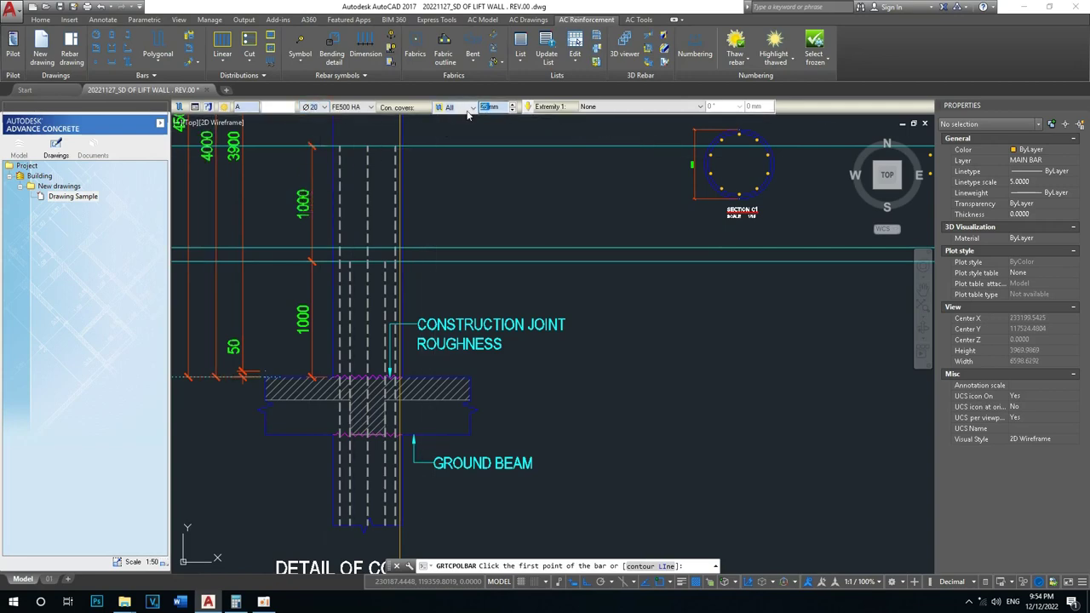
Step: Place the bar's first point on the hatch edge and the next points up the column
scroll(405, 345, up, 1)
scroll(404, 345, up, 2)
scroll(404, 344, up, 2)
scroll(405, 345, up, 1)
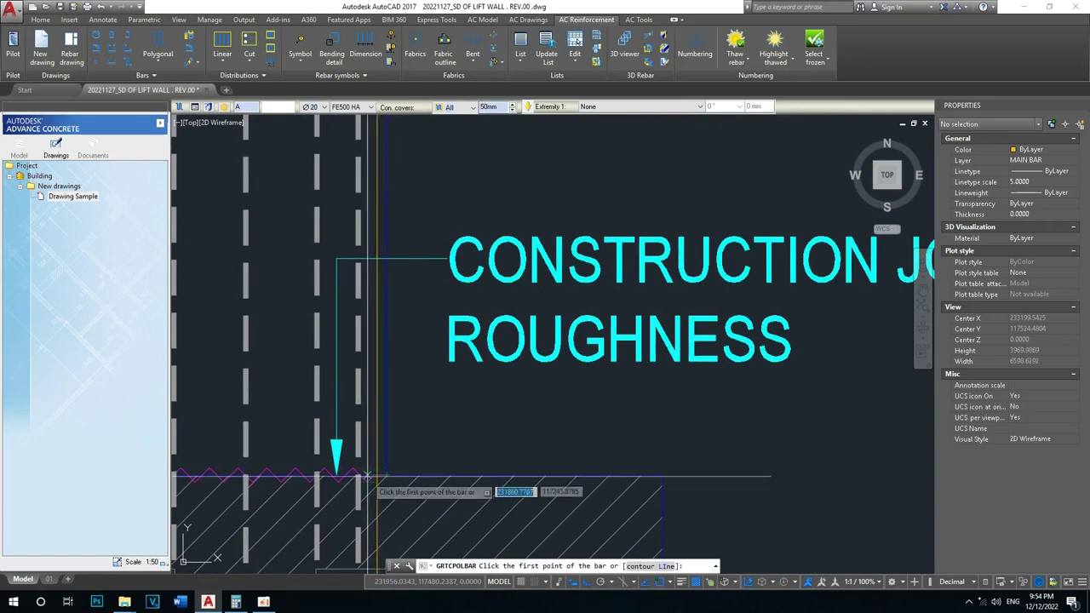
scroll(386, 474, up, 3)
scroll(402, 466, down, 2)
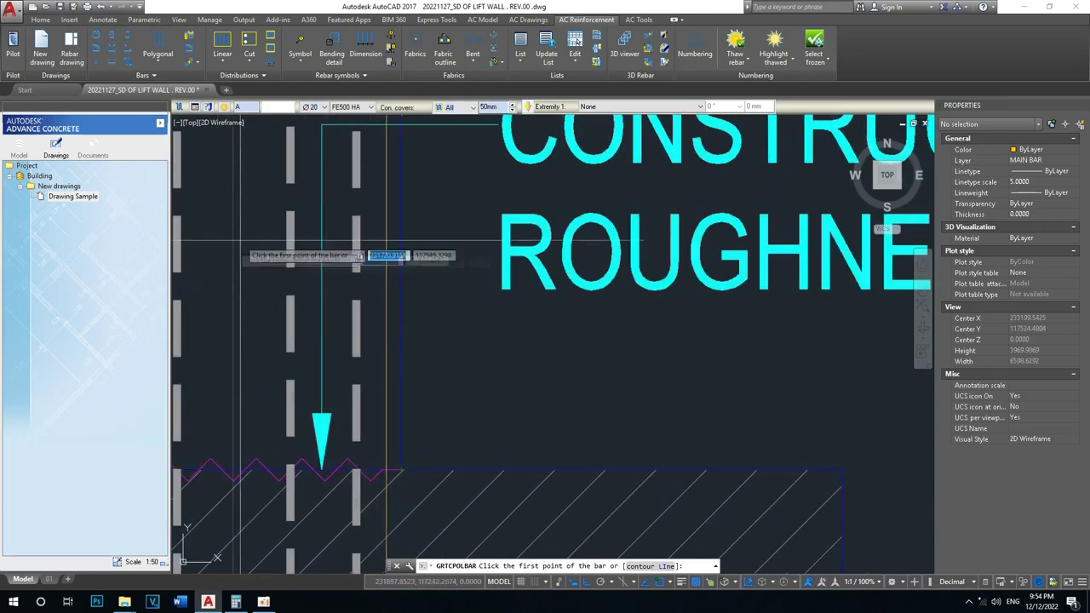
scroll(402, 375, up, 2)
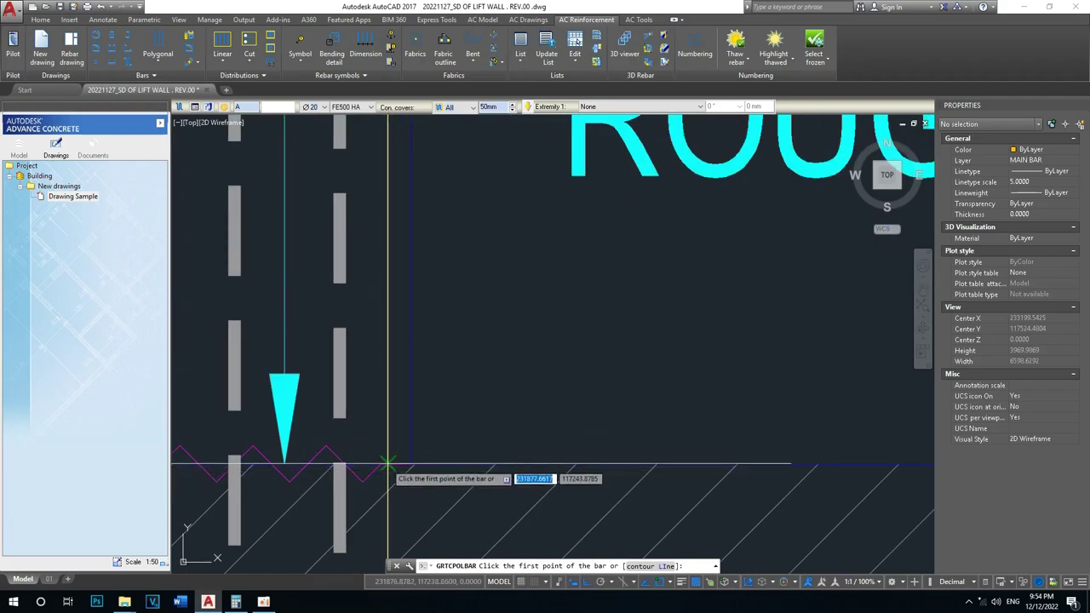
click(389, 467)
scroll(389, 467, down, 2)
scroll(383, 401, down, 1)
middle_drag(384, 223, 384, 401)
scroll(358, 340, up, 4)
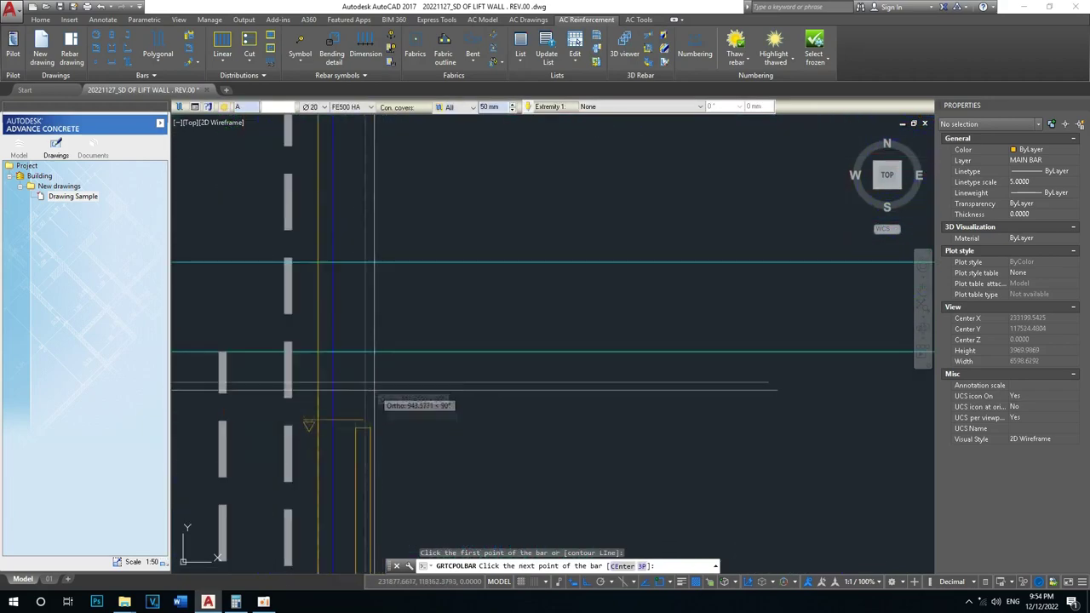
click(343, 339)
click(343, 280)
Step: Run the bar up to the top of the wall and finish entering points
scroll(341, 273, down, 3)
scroll(366, 255, down, 2)
middle_drag(391, 244, 392, 384)
scroll(391, 385, down, 1)
middle_drag(375, 213, 375, 434)
middle_drag(341, 255, 323, 477)
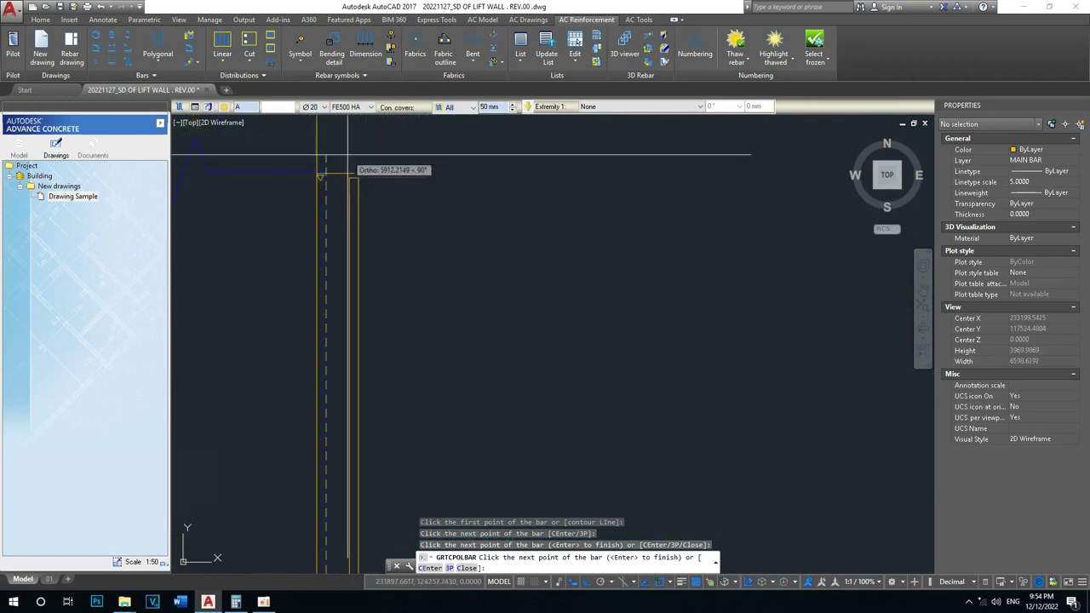
click(326, 170)
key(Return)
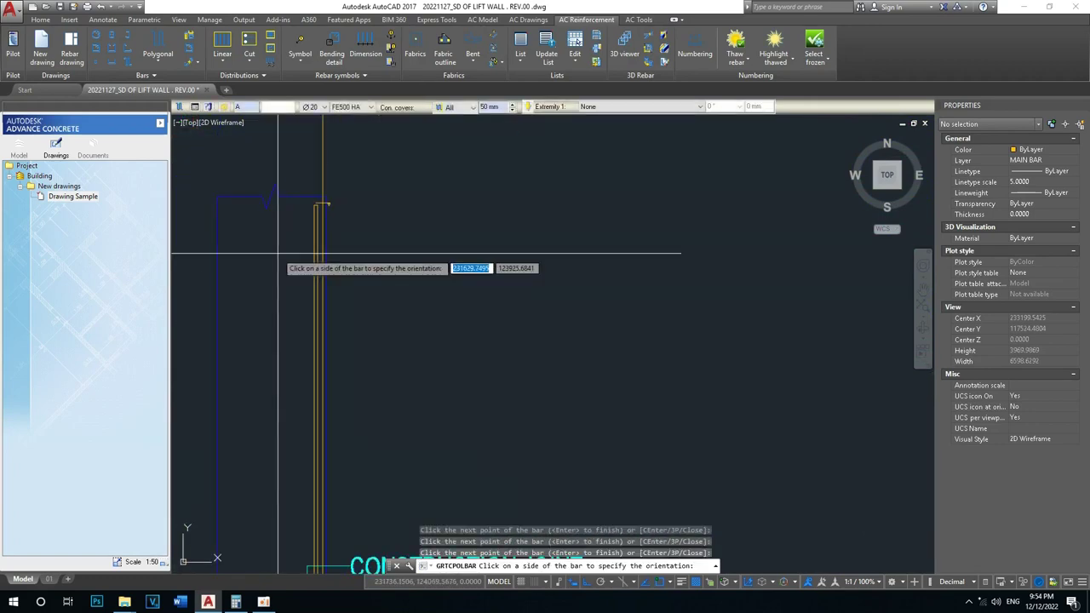
Step: Choose which side of the wall edge the bar lies on and end the bar command
middle_drag(414, 337, 414, 244)
scroll(418, 400, down, 2)
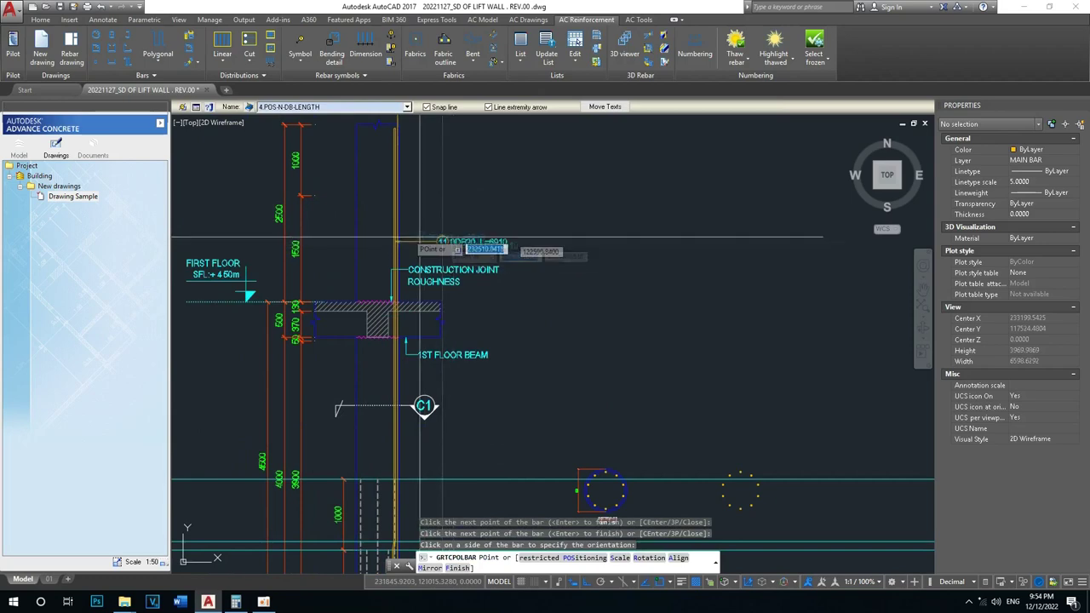
scroll(375, 450, up, 4)
click(375, 450)
key(Escape)
Step: Set the bar's Ext 1 cover to 0 mm, then clear the selection
scroll(363, 420, down, 4)
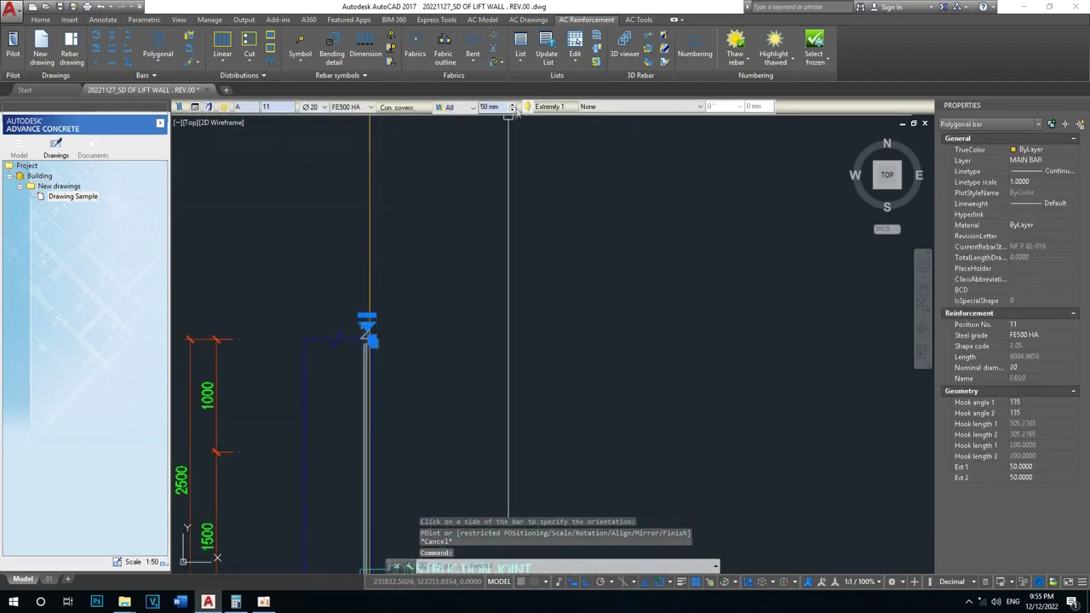
text(0)
key(Return)
click(473, 106)
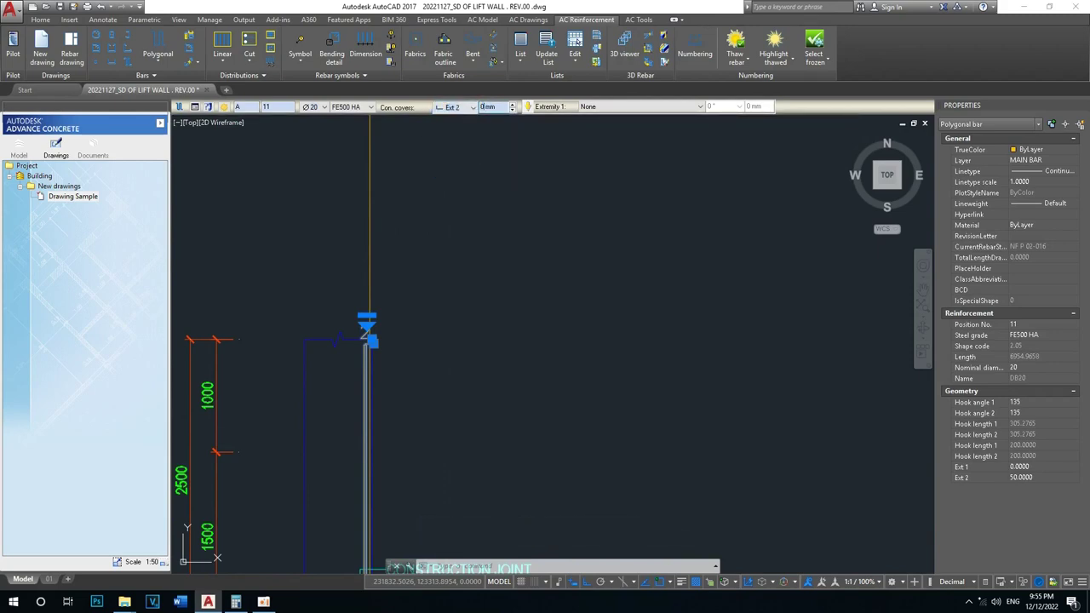
scroll(477, 164, up, 2)
key(Escape)
scroll(409, 236, up, 2)
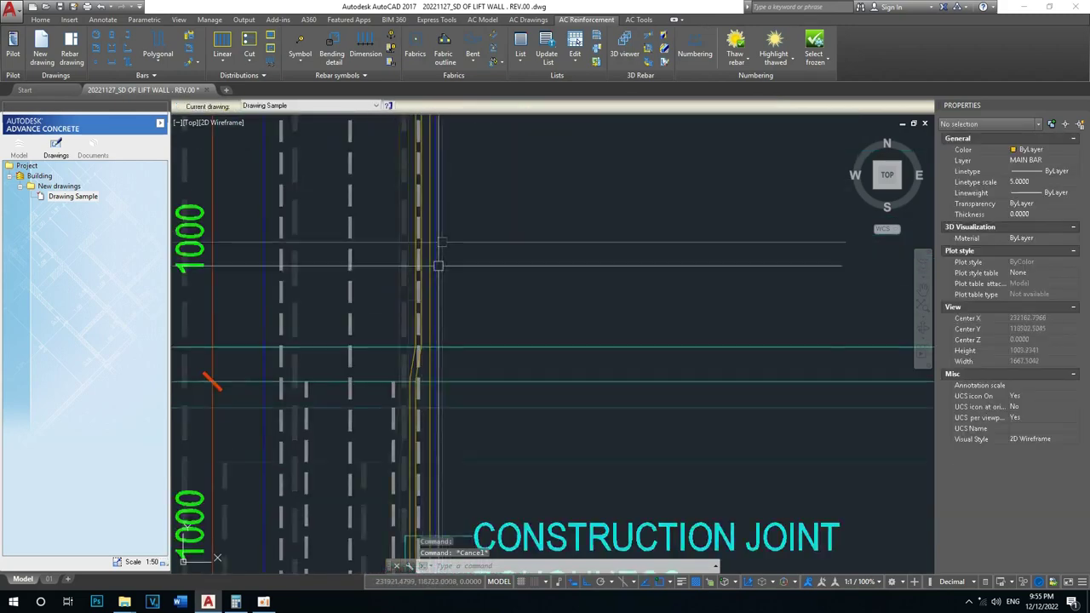
Step: Clear the selection and abandon a trial stretch of the bar
scroll(441, 329, down, 1)
scroll(404, 387, up, 3)
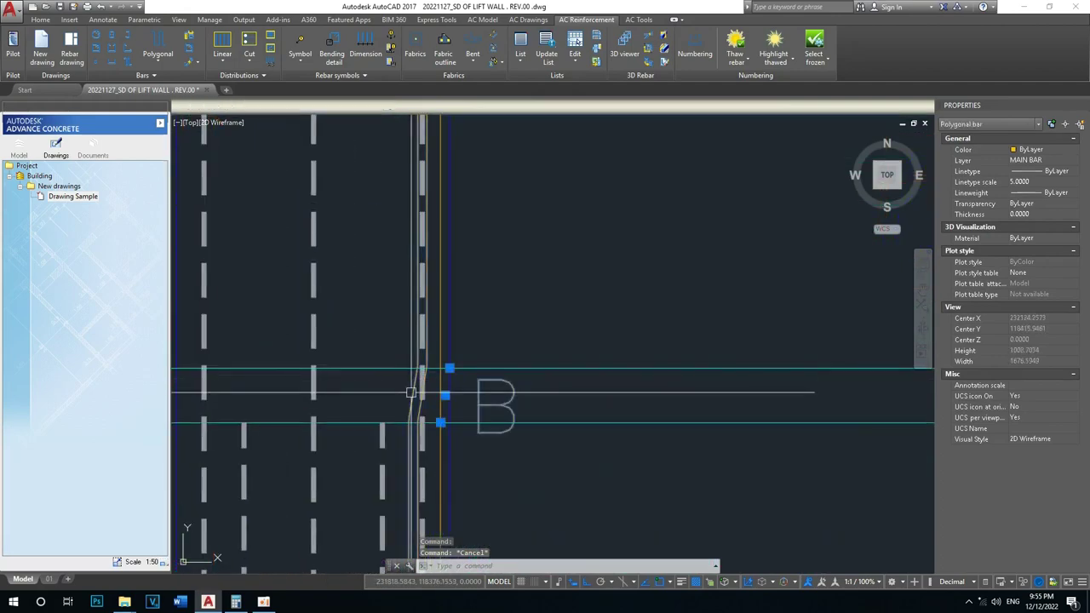
scroll(410, 393, down, 2)
scroll(426, 375, down, 1)
scroll(438, 357, up, 2)
scroll(449, 338, down, 2)
key(Escape)
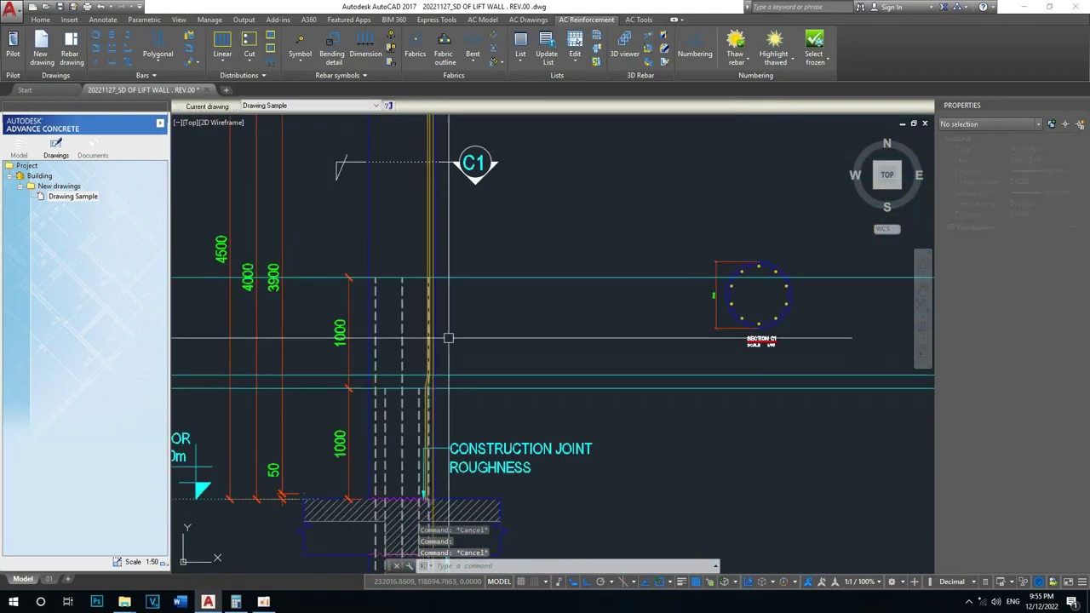
scroll(449, 338, up, 2)
scroll(443, 356, up, 1)
key(Return)
key(Escape)
scroll(425, 362, up, 2)
scroll(400, 369, up, 2)
Step: Try copying the cranked bar with COPY, then cancel it
text(c)
key(Return)
click(403, 346)
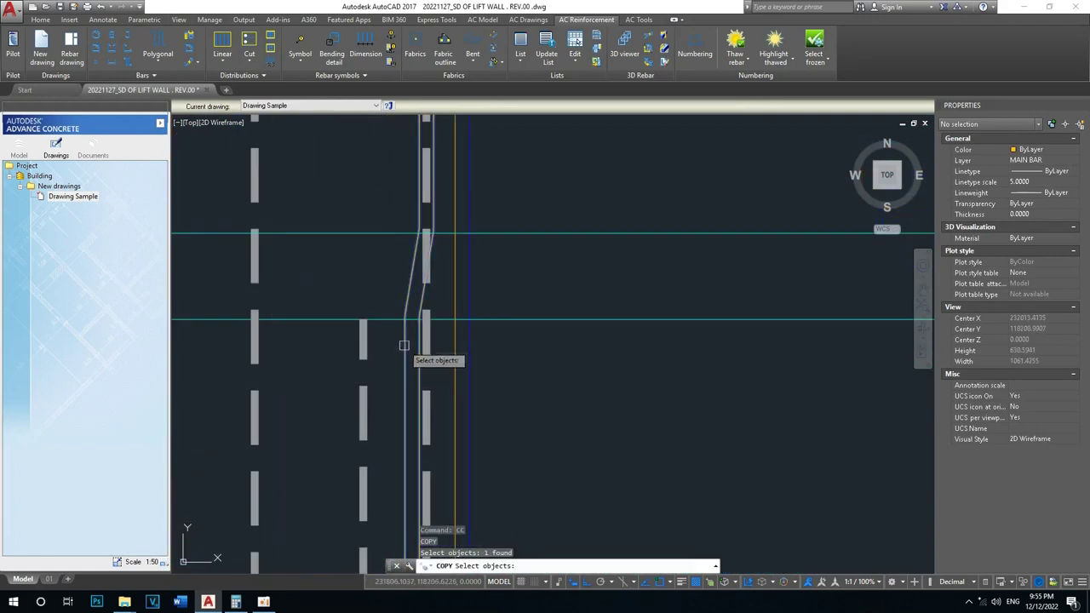
scroll(430, 383, down, 3)
scroll(415, 400, up, 3)
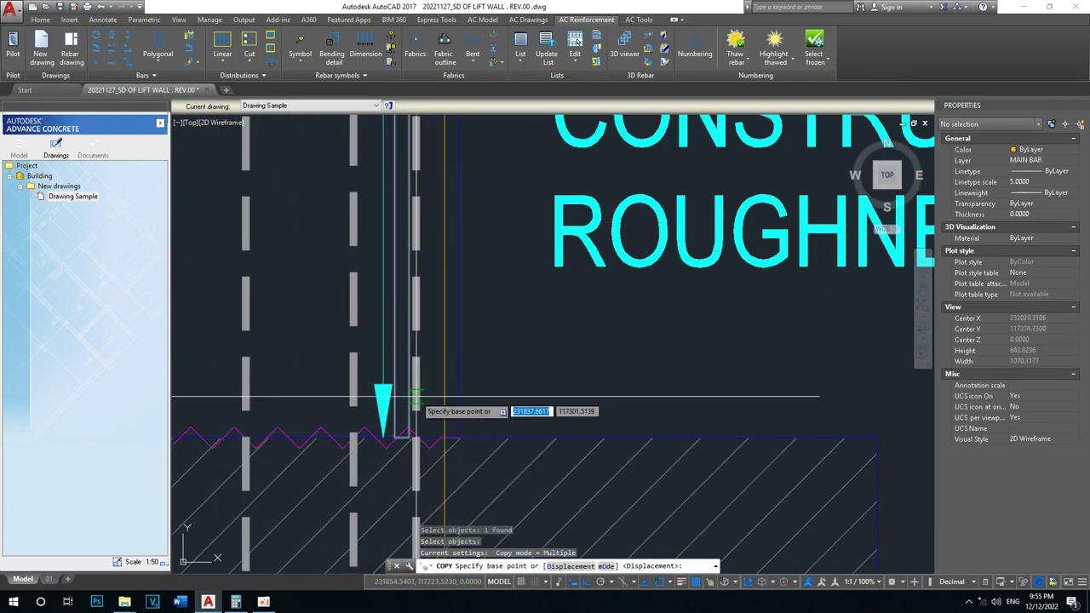
click(417, 396)
scroll(352, 396, down, 3)
scroll(389, 255, up, 2)
scroll(382, 369, up, 2)
key(Escape)
Step: Mirror the cranked bar about the column centreline, keeping the original bar
text(mi)
key(Return)
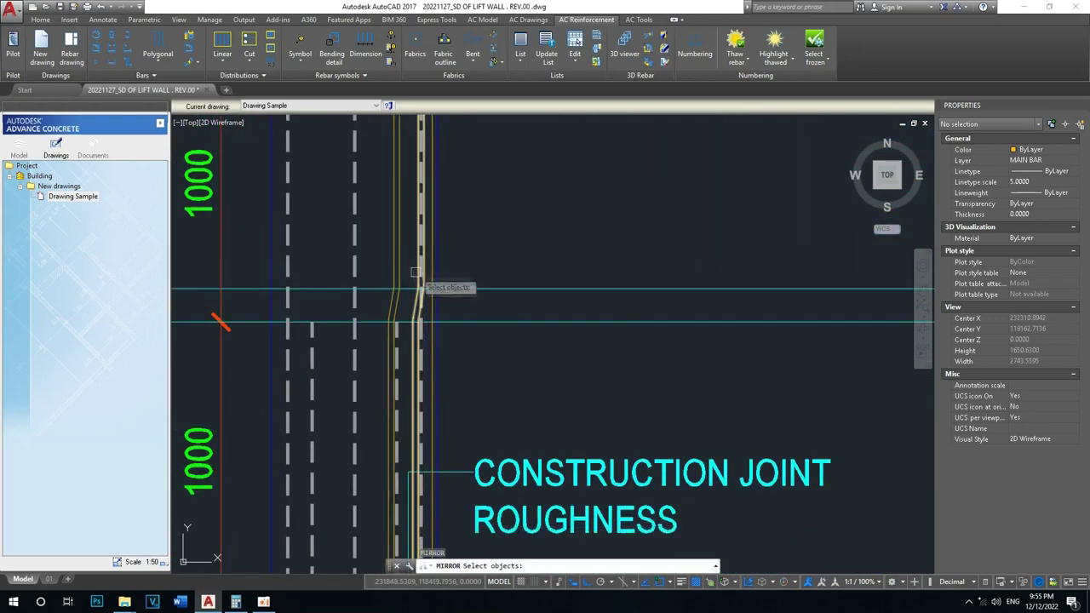
key(Return)
scroll(358, 307, up, 2)
scroll(400, 358, down, 3)
middle_drag(400, 434, 382, 354)
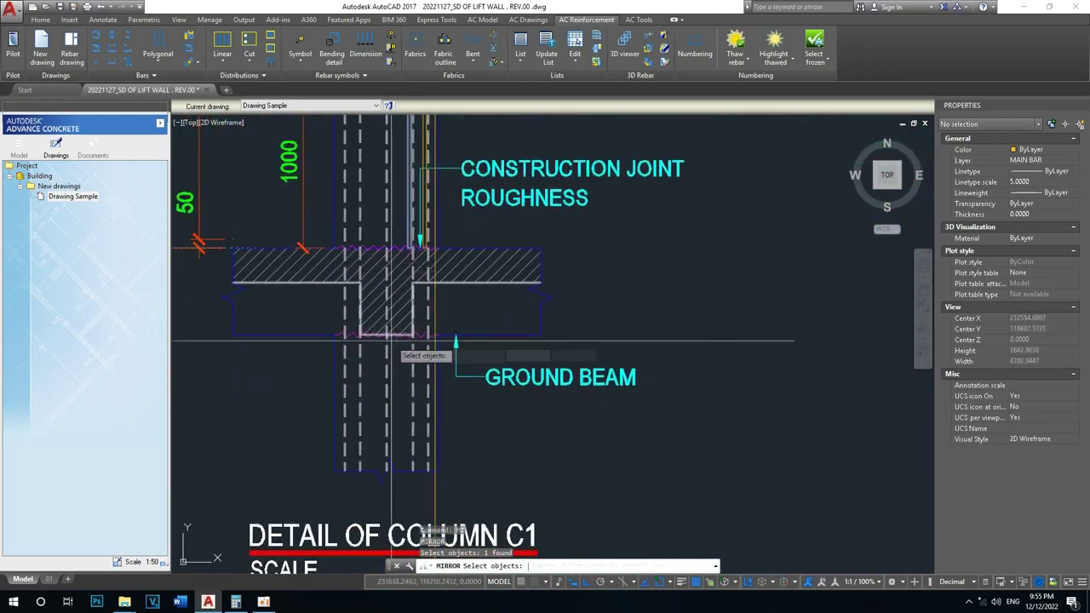
scroll(379, 332, up, 4)
scroll(394, 395, down, 2)
middle_drag(388, 255, 383, 443)
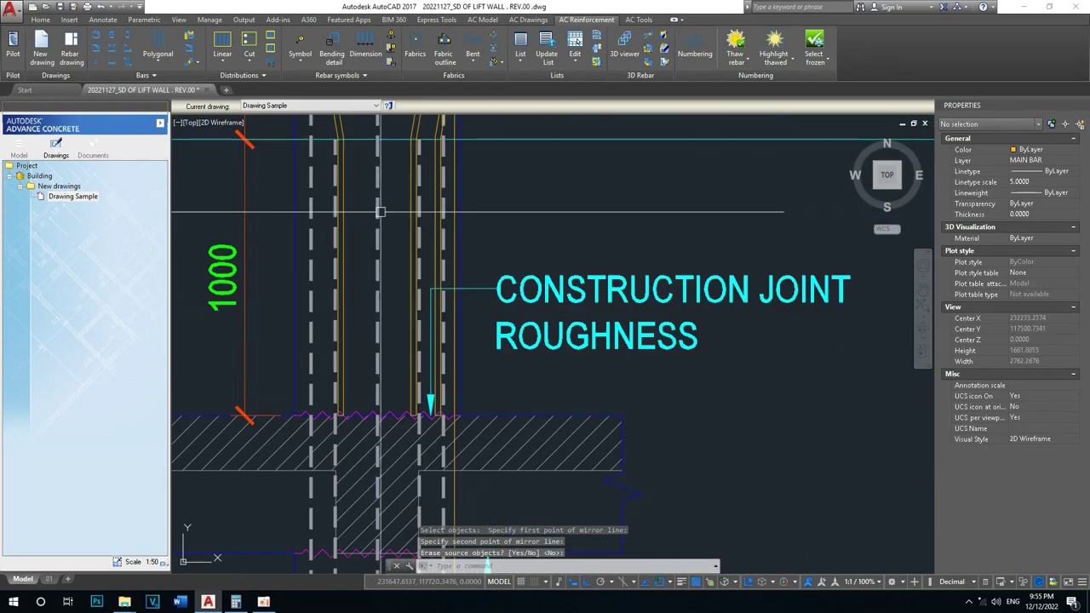
scroll(376, 307, down, 2)
click(376, 306)
scroll(375, 307, up, 3)
scroll(391, 311, down, 1)
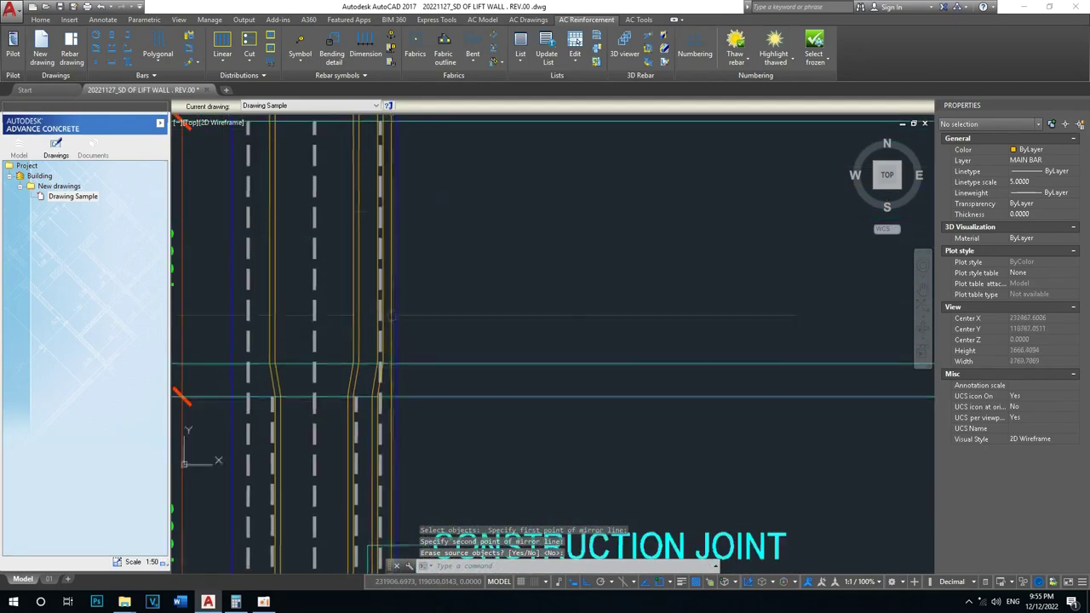
scroll(386, 258, up, 2)
key(Return)
scroll(410, 280, down, 1)
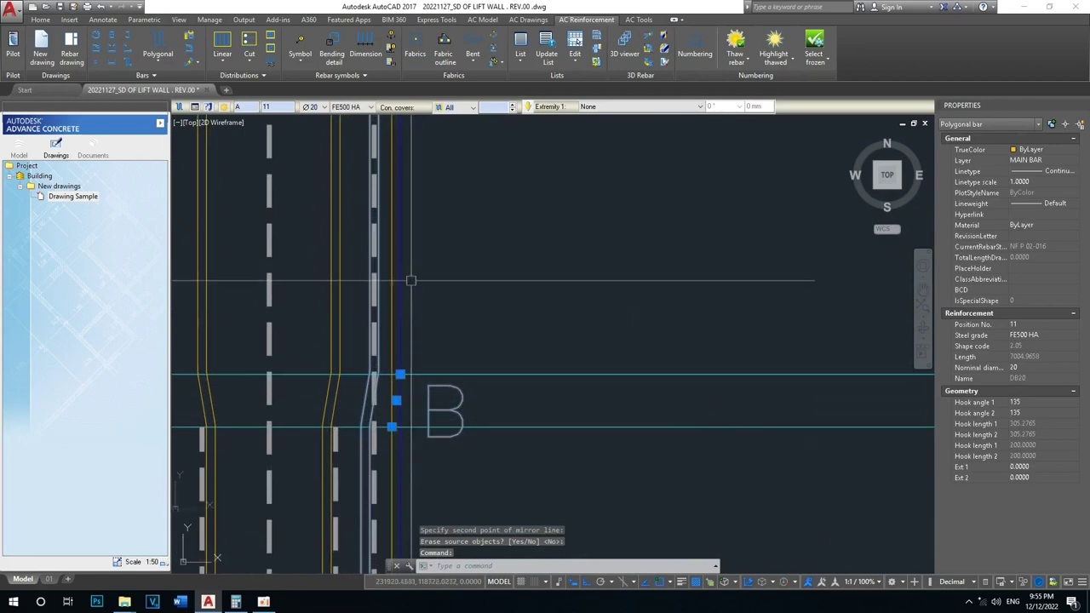
Step: Try moving the bar with MOVE, then cancel it
text(m)
key(Return)
click(400, 375)
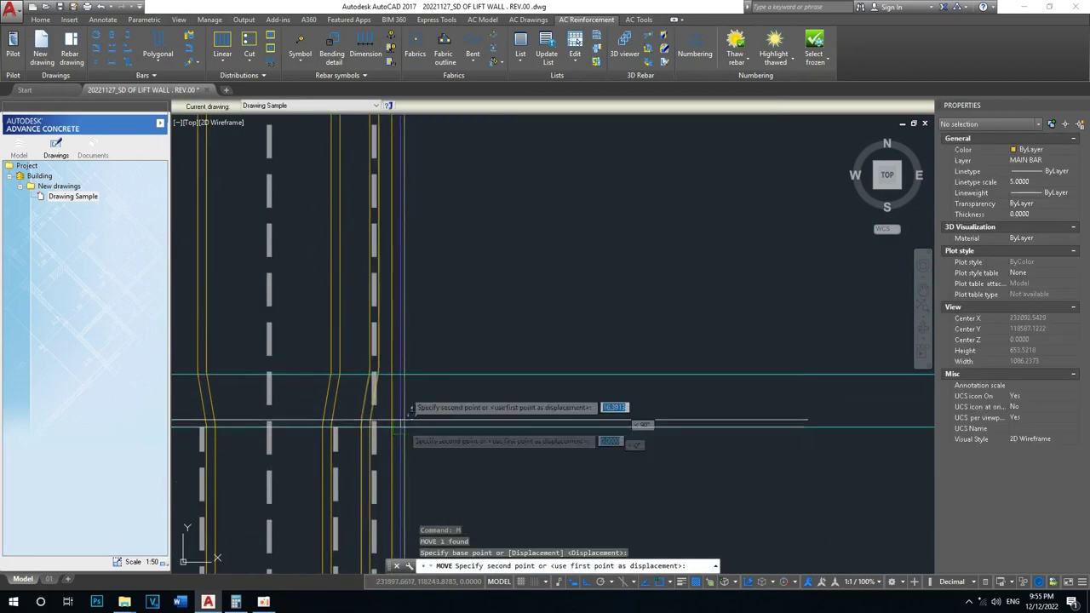
scroll(418, 182, down, 3)
scroll(409, 158, up, 2)
key(Escape)
scroll(389, 374, down, 2)
scroll(384, 369, down, 2)
scroll(384, 369, down, 2)
scroll(360, 389, down, 2)
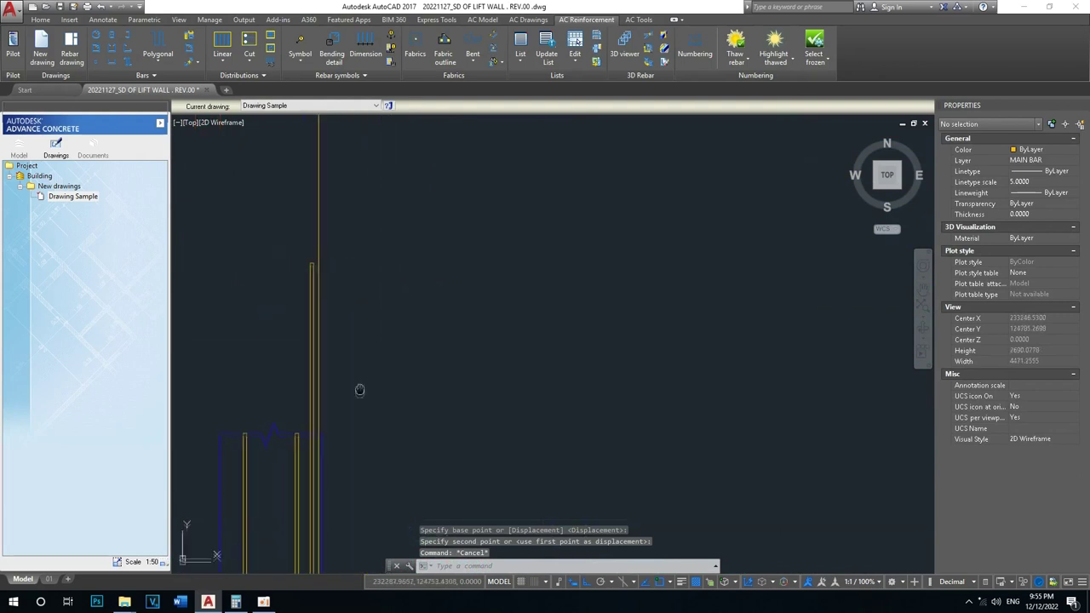
Step: Erase the grey vertical line
click(356, 178)
click(282, 206)
text(e)
key(Return)
middle_drag(360, 431, 386, 367)
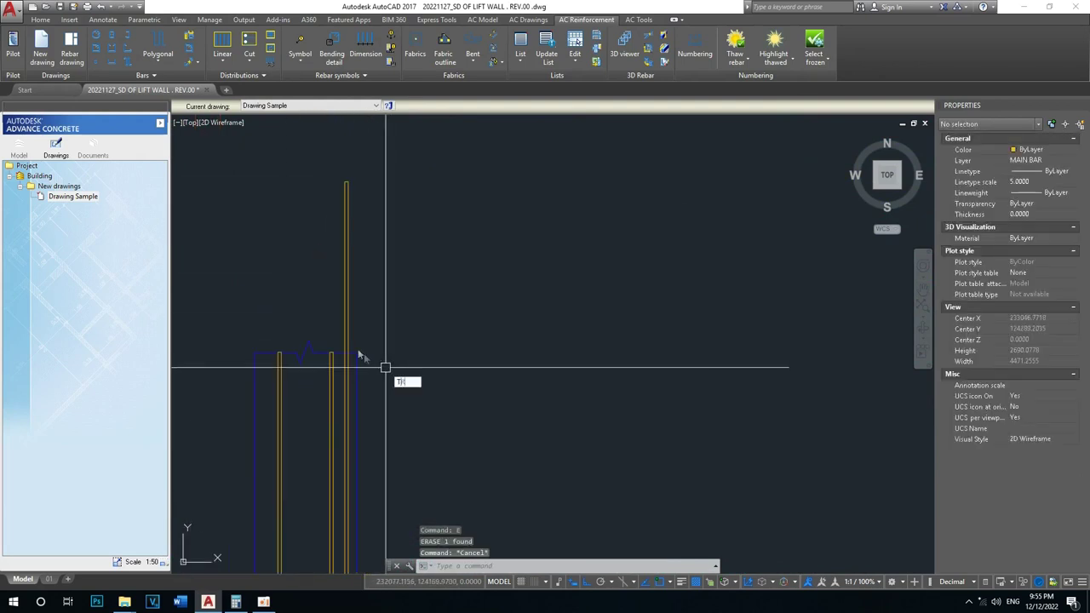
Step: Trim the bar end above the wall and confirm the bar-modified question
text(r)
key(Return)
scroll(353, 349, up, 4)
click(337, 315)
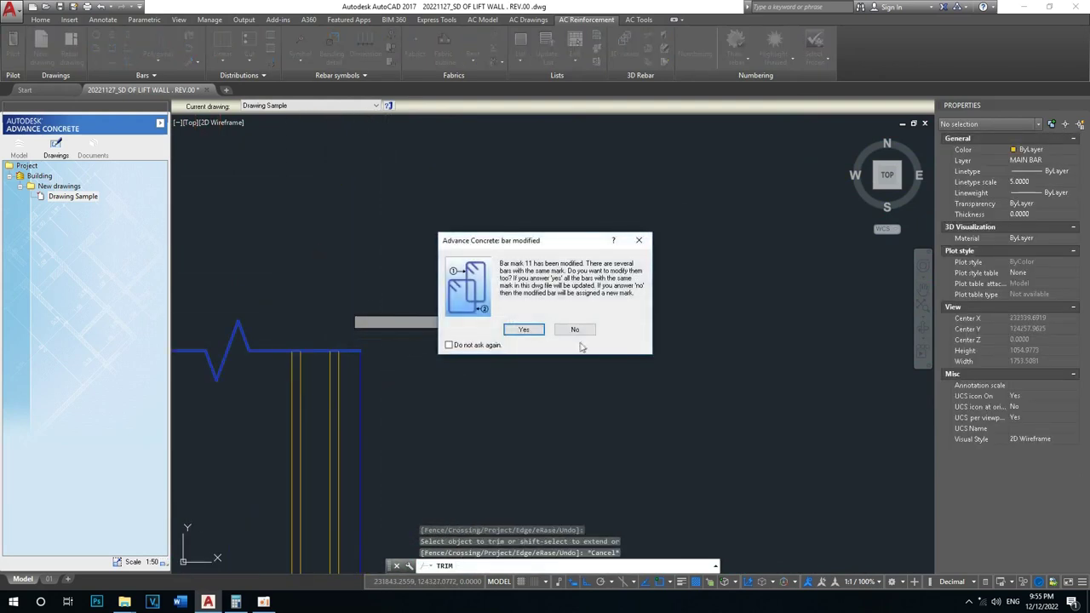
click(521, 331)
scroll(450, 330, down, 5)
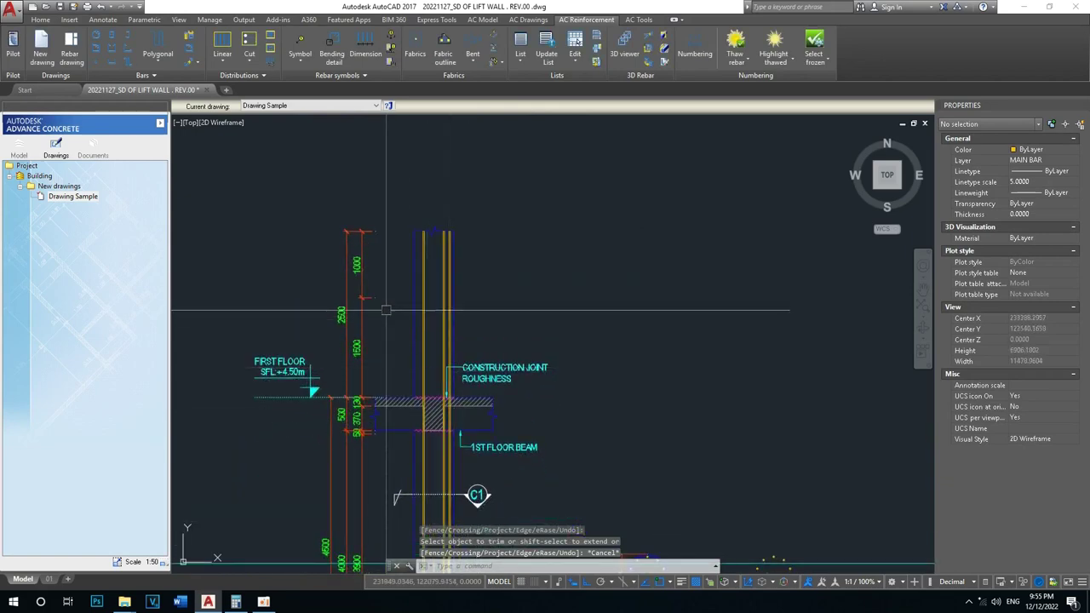
Step: Draw a horizontal construction line (XLINE) across the column
text(xl)
key(Return)
click(451, 298)
scroll(467, 268, up, 4)
key(Escape)
key(Escape)
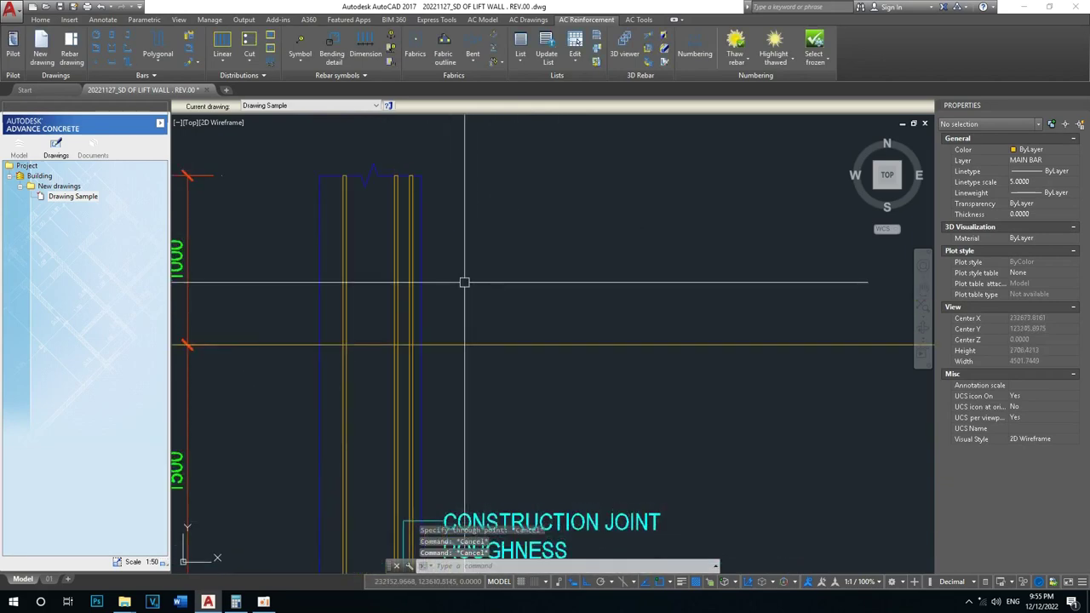
Step: Trim the bar back to the new construction line
text(tr)
key(Return)
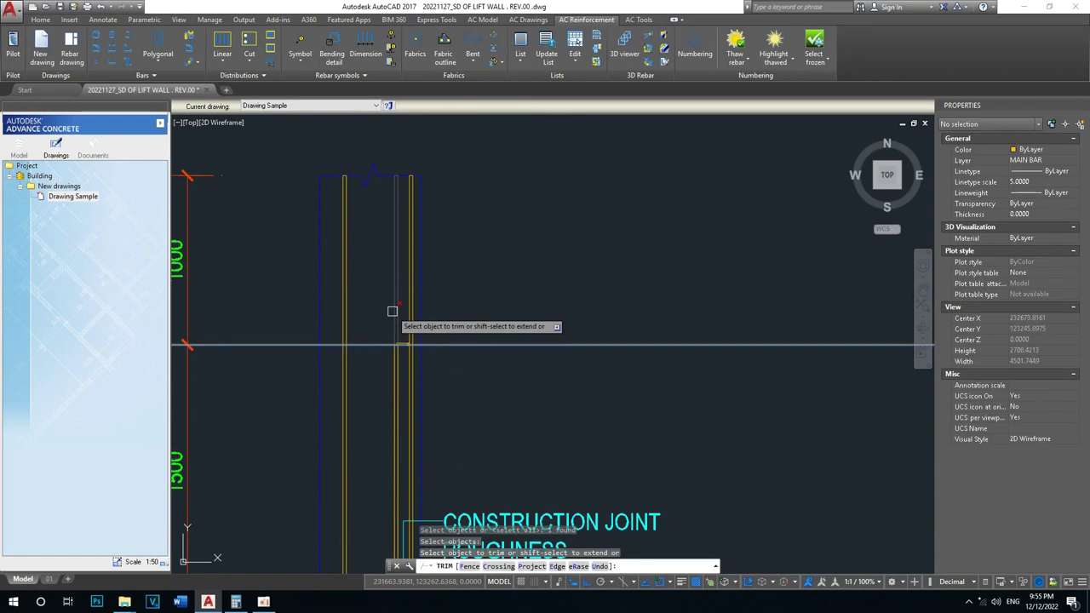
scroll(392, 311, down, 5)
key(Escape)
middle_drag(408, 357, 422, 397)
scroll(422, 397, up, 3)
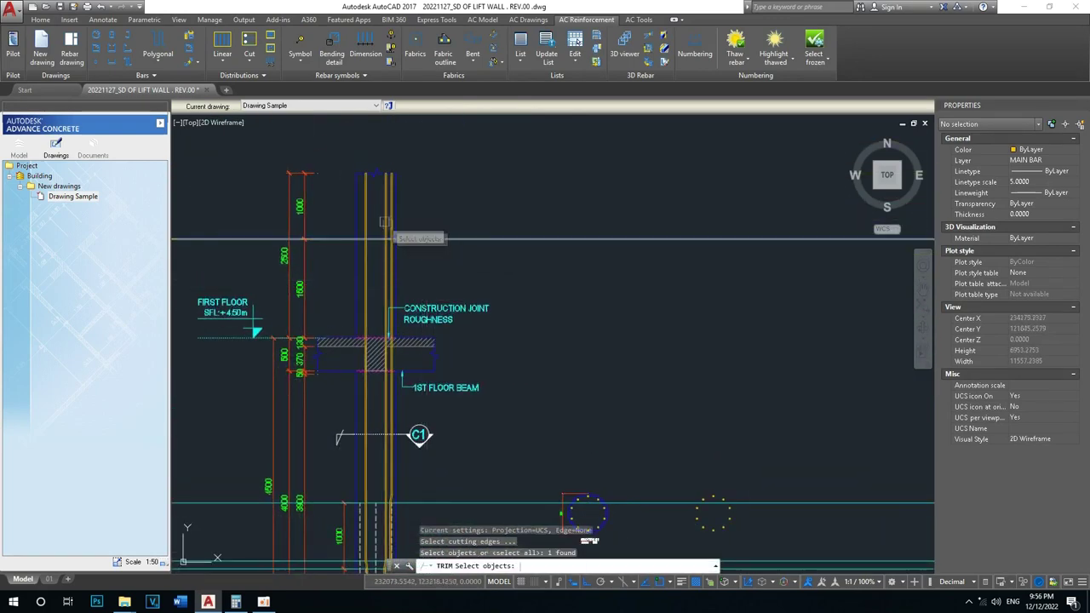
key(Return)
scroll(387, 226, up, 4)
click(397, 231)
key(Return)
key(Escape)
key(Escape)
Step: Delete the surplus vertical bar
scroll(443, 331, down, 4)
scroll(417, 358, up, 3)
scroll(400, 374, down, 3)
scroll(387, 379, up, 3)
click(384, 380)
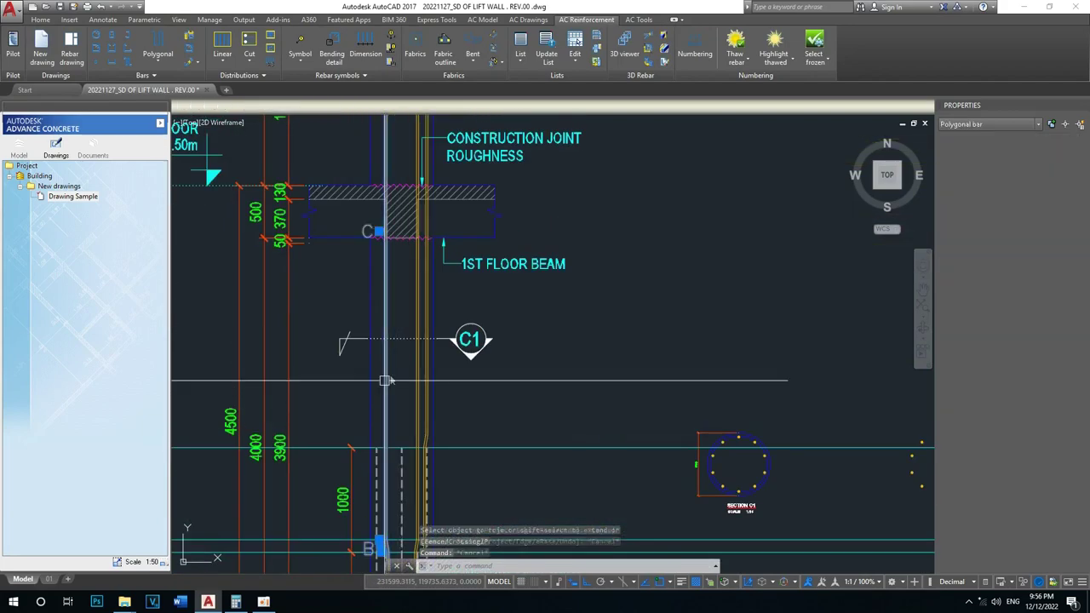
key(Delete)
Step: Place the 600 dimension across the column top
scroll(409, 366, down, 3)
scroll(390, 312, up, 3)
scroll(361, 482, down, 2)
scroll(386, 252, up, 1)
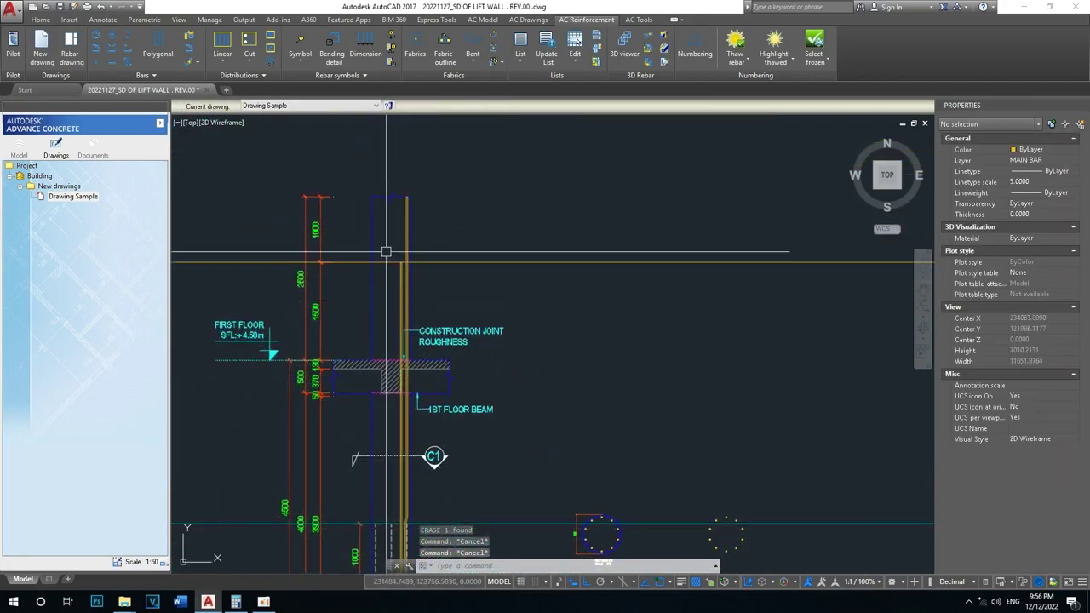
click(411, 236)
click(414, 162)
key(Escape)
middle_drag(414, 161, 417, 201)
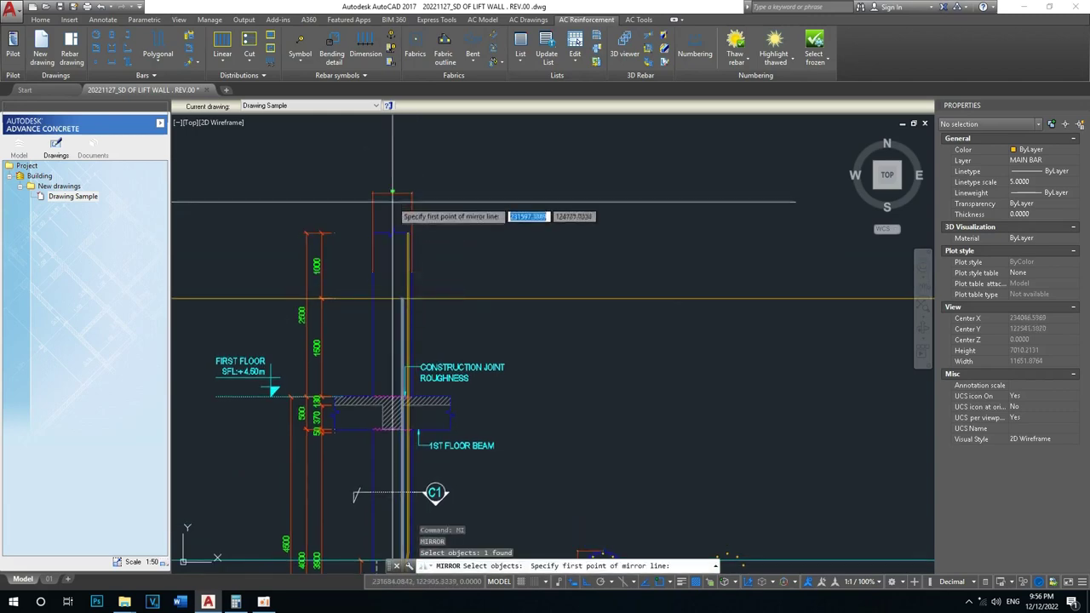
Step: Finish mirroring the upper main bar, keeping the source, then cancel the second mirror
key(Return)
scroll(396, 171, up, 6)
scroll(468, 246, down, 5)
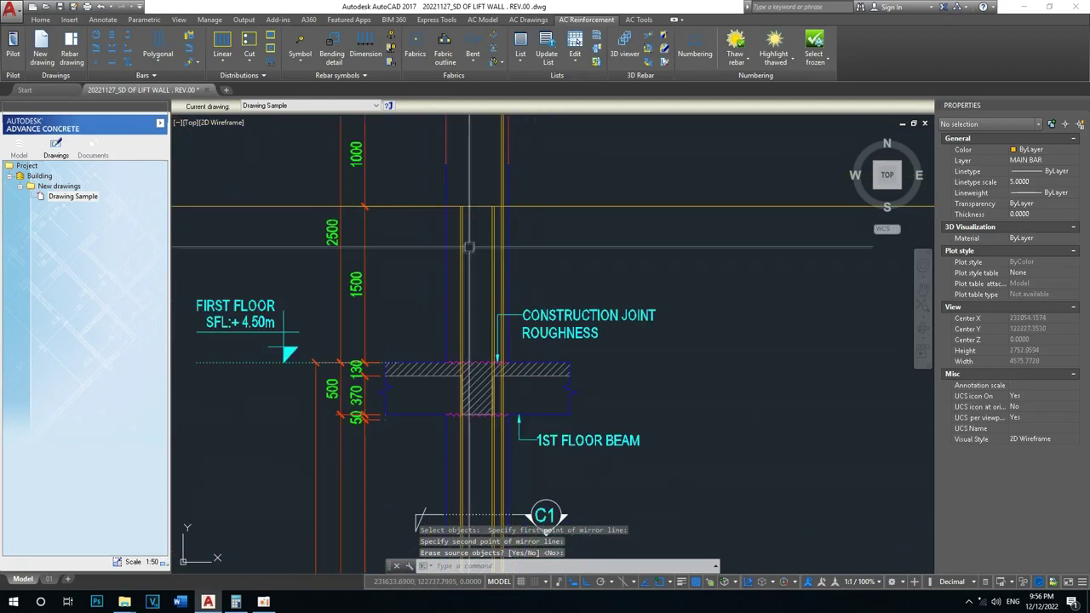
scroll(451, 308, up, 2)
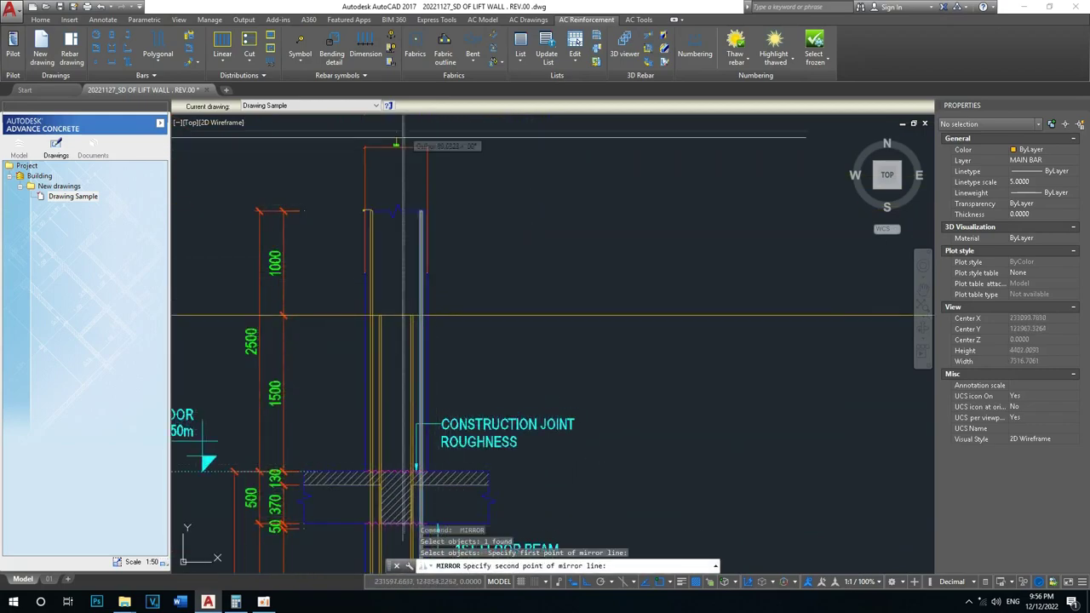
key(Escape)
scroll(425, 255, down, 3)
scroll(442, 281, down, 3)
scroll(442, 298, up, 4)
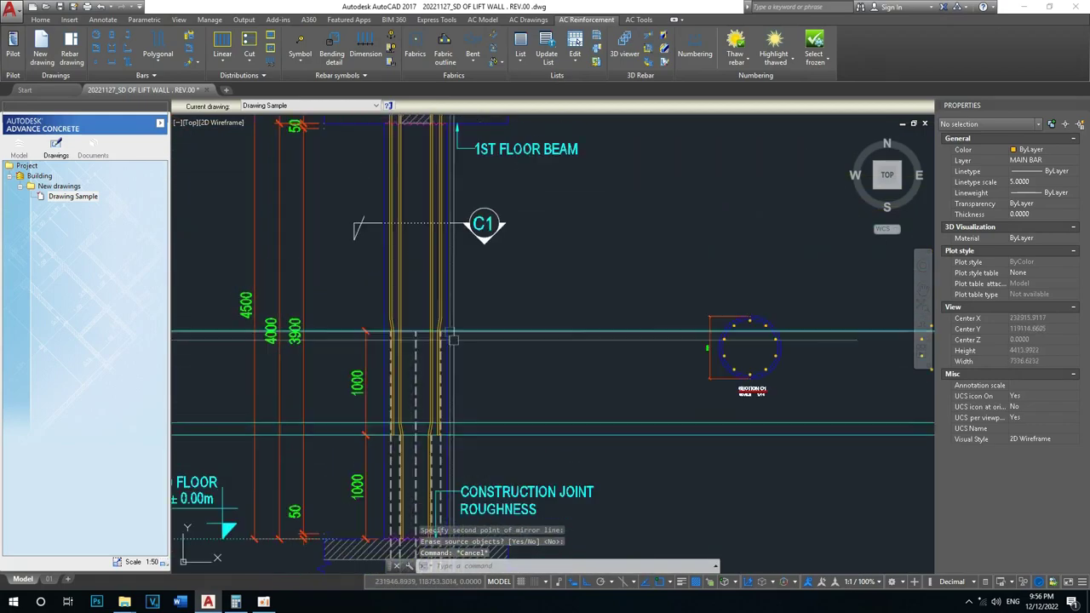
scroll(441, 314, up, 4)
Step: Try copying a bar with CC, then cancel the copy
text(CC)
key(Return)
scroll(441, 313, down, 4)
click(476, 340)
key(Return)
scroll(417, 291, up, 5)
click(417, 291)
scroll(404, 288, down, 2)
scroll(374, 294, down, 2)
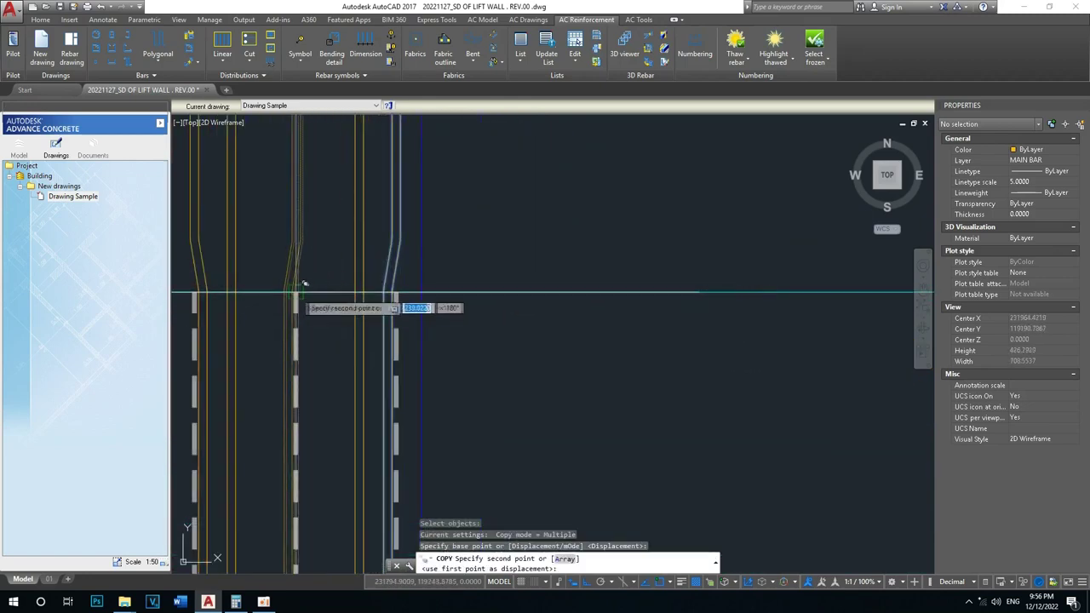
key(Escape)
scroll(307, 294, down, 3)
scroll(384, 340, down, 2)
Step: Erase the surplus bar near the column top
click(490, 444)
key(Escape)
scroll(340, 170, up, 2)
scroll(441, 191, down, 2)
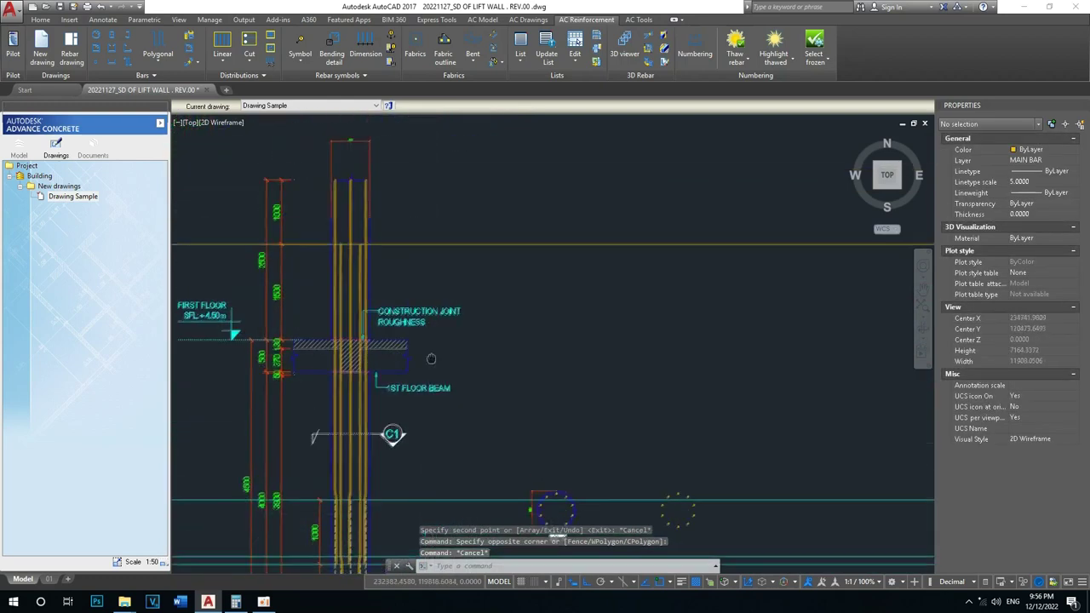
middle_drag(441, 191, 341, 255)
click(324, 206)
scroll(324, 206, up, 3)
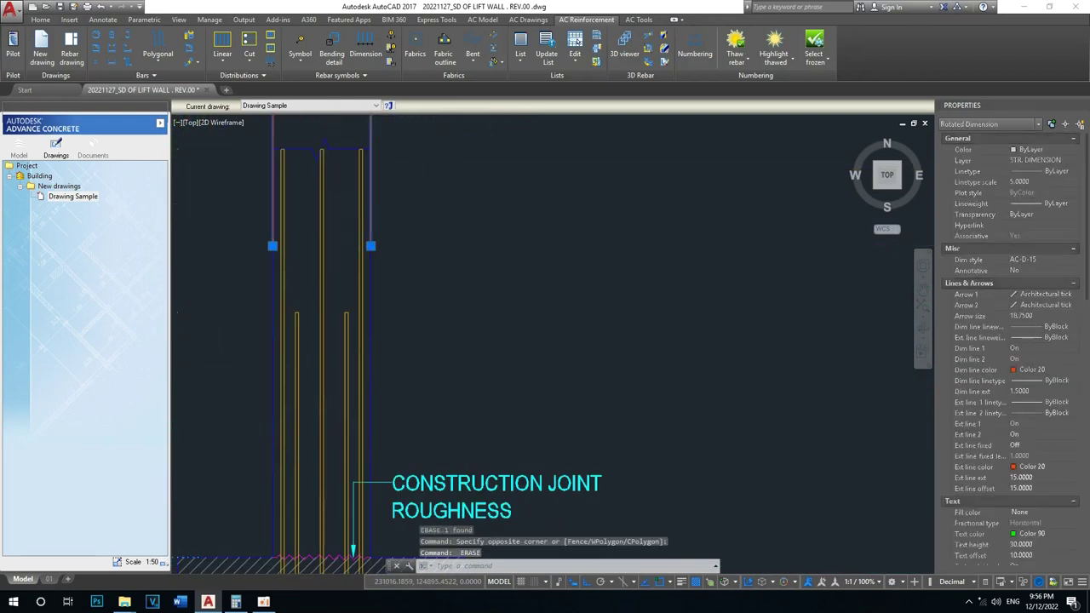
scroll(338, 287, down, 3)
text(e)
key(Return)
scroll(338, 288, up, 2)
scroll(354, 259, down, 5)
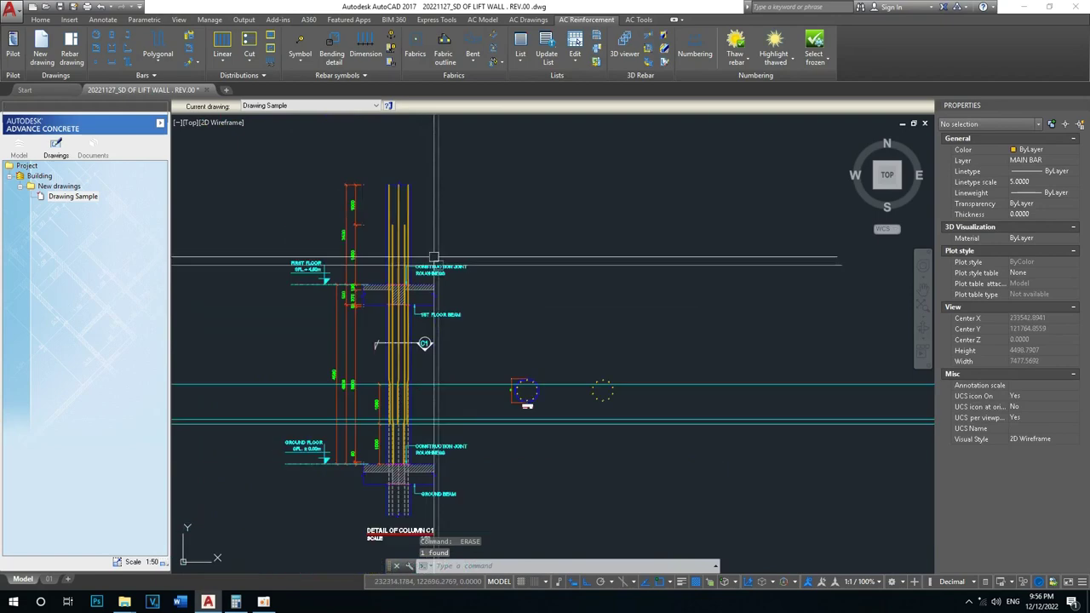
scroll(329, 139, up, 2)
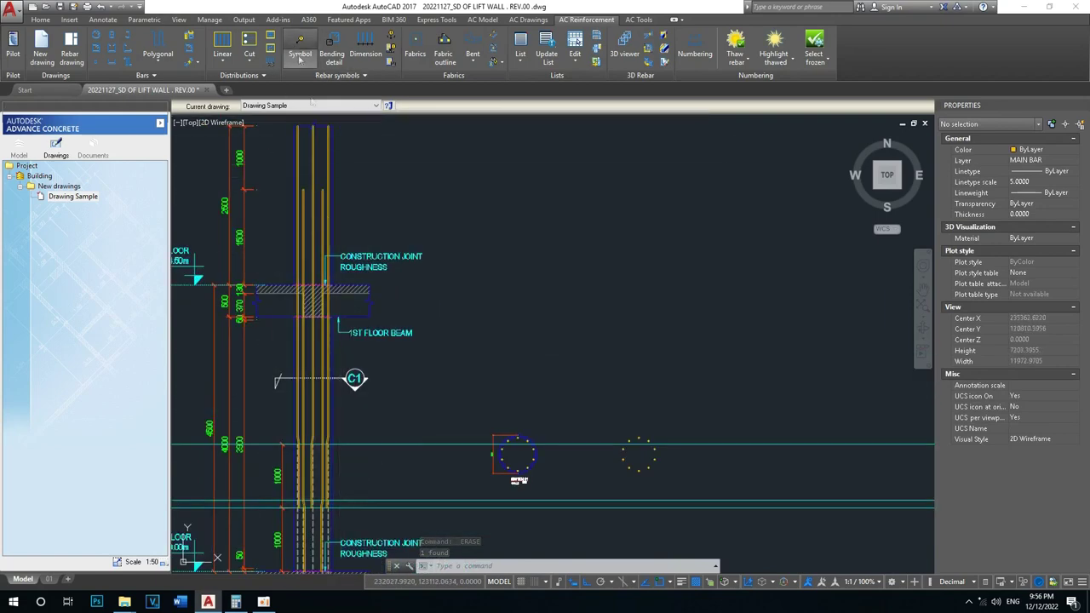
Step: Place the 12 0DB20, L=6010 rebar label beside the column bars
scroll(321, 217, up, 4)
click(332, 198)
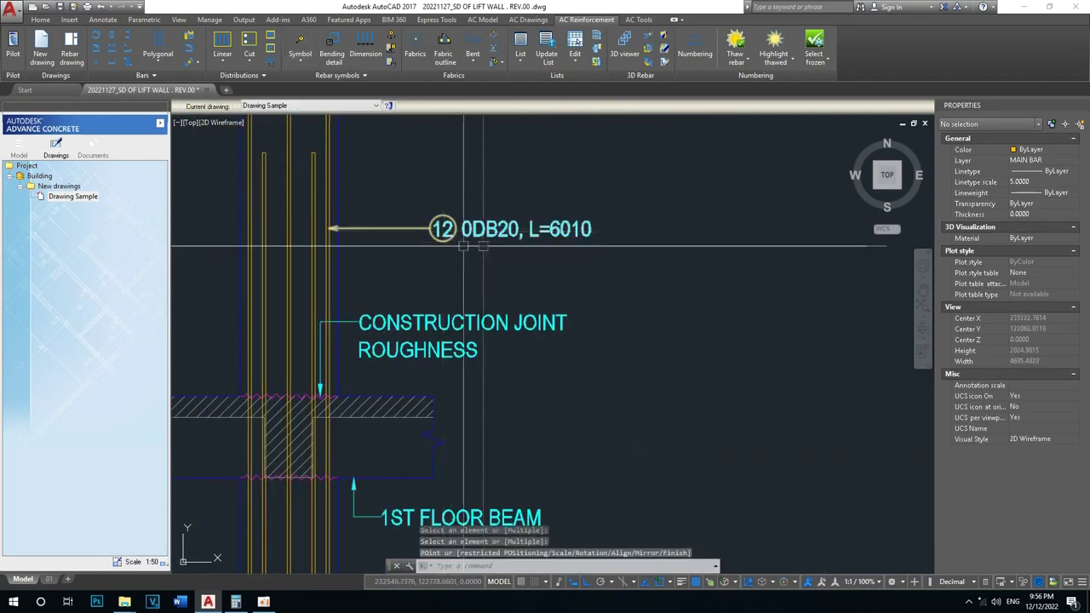
scroll(520, 239, down, 2)
middle_drag(479, 203, 473, 308)
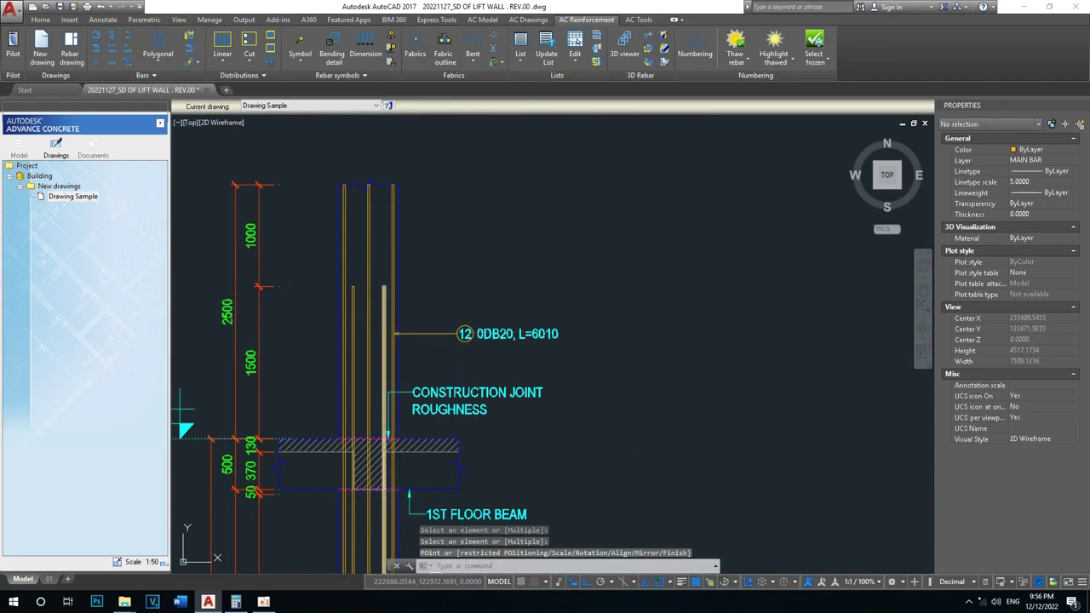
click(464, 333)
click(446, 297)
middle_drag(499, 263, 495, 294)
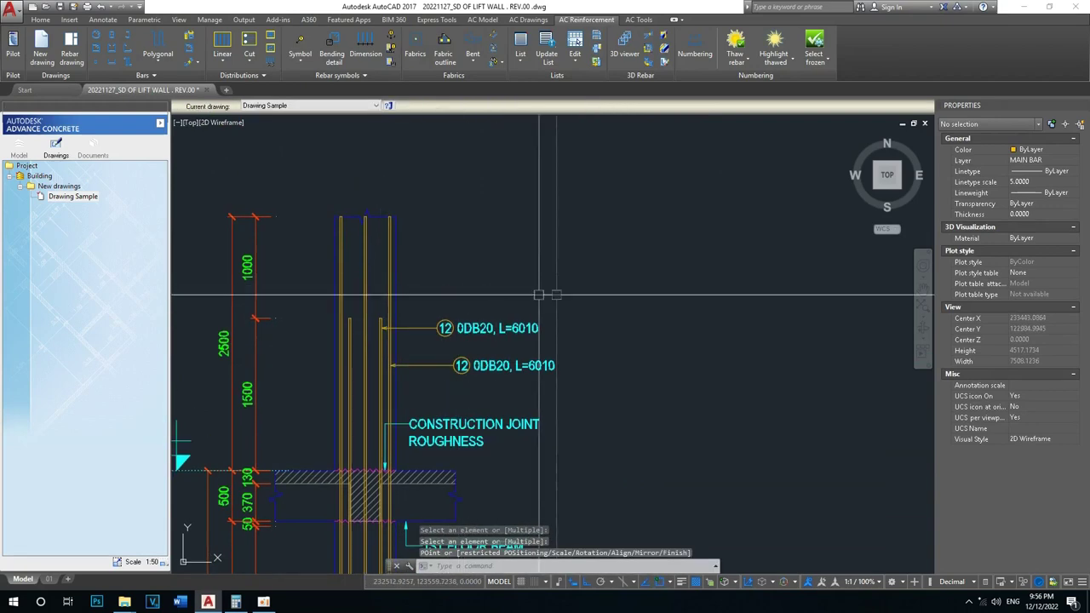
scroll(521, 358, up, 2)
scroll(505, 247, down, 2)
scroll(503, 270, down, 2)
scroll(503, 271, up, 2)
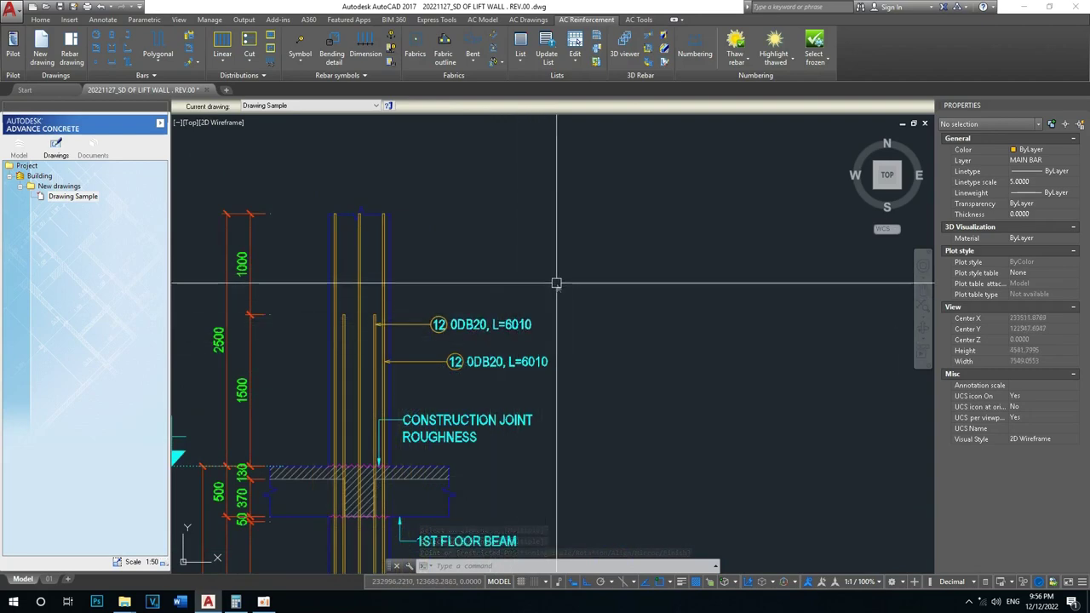
Step: Stretch the bar tops down 10 so the bars read L=6000
text(s)
key(Return)
click(564, 158)
click(213, 370)
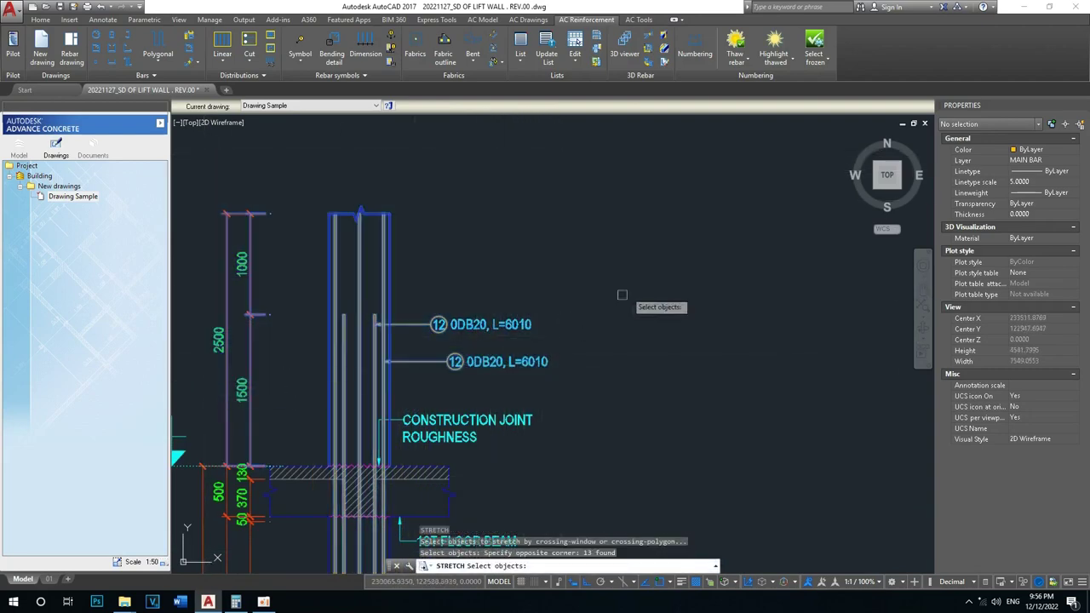
key(Return)
click(681, 221)
key(Return)
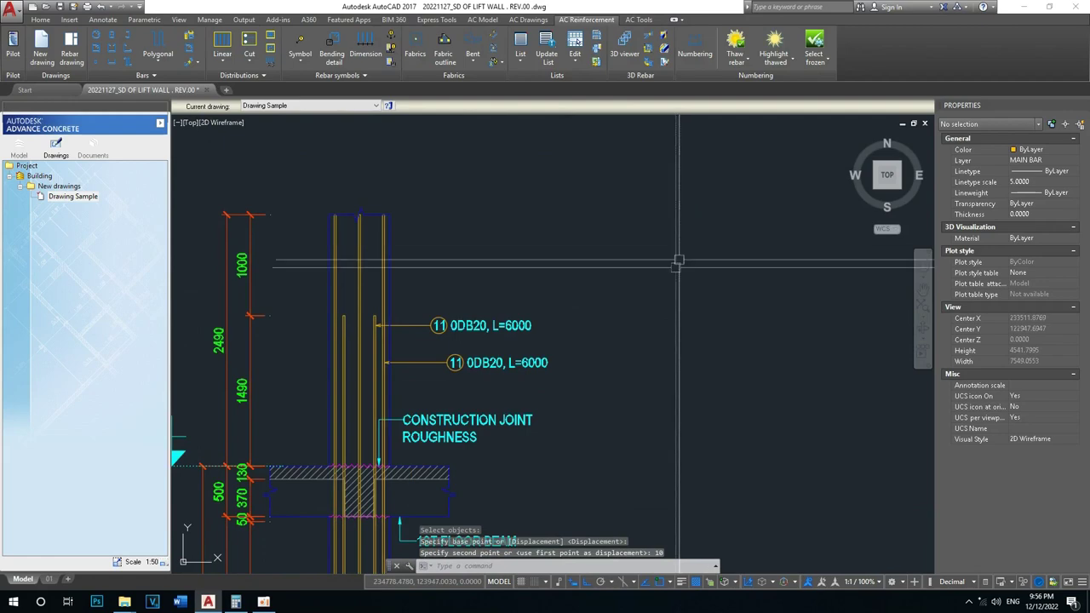
scroll(479, 360, up, 3)
scroll(359, 290, down, 4)
scroll(435, 334, down, 2)
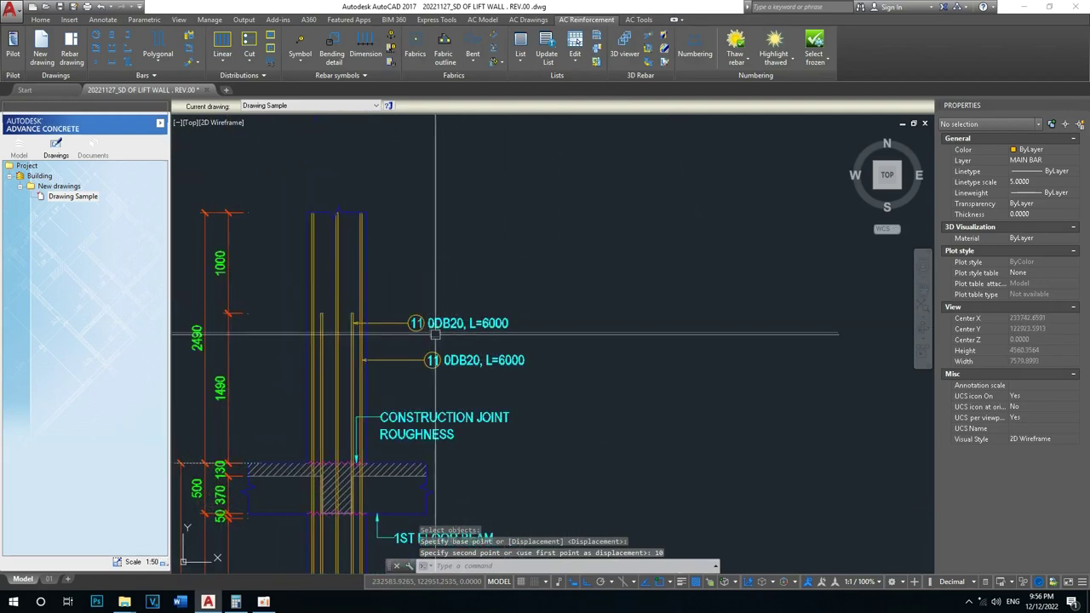
Step: Erase the two 11 0DB20 bar labels
drag(440, 291, 396, 379)
text(e)
key(Return)
key(Escape)
middle_drag(245, 388, 343, 276)
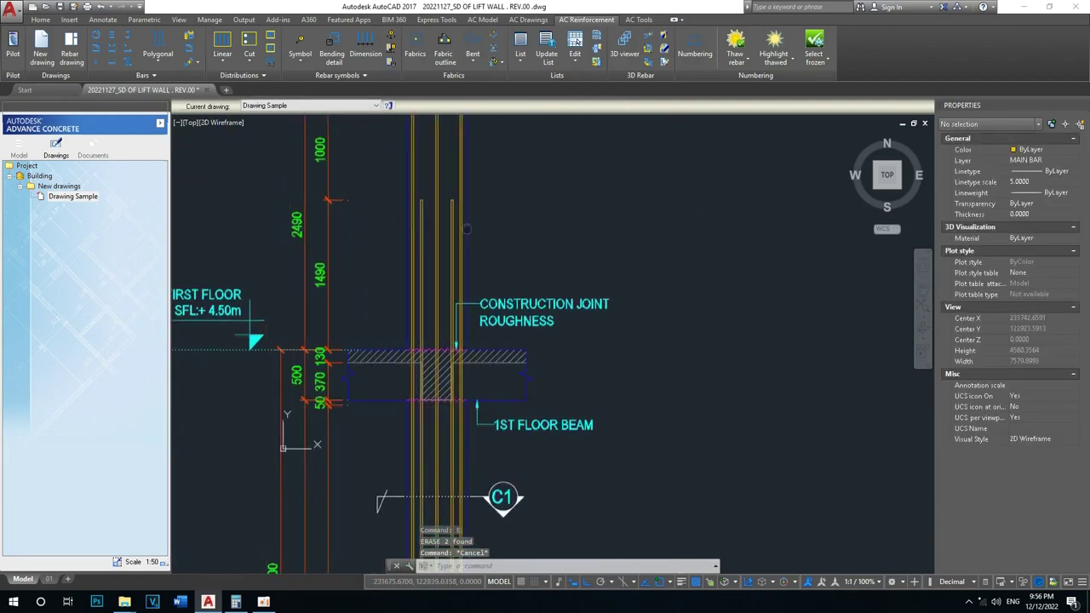
scroll(343, 276, down, 3)
scroll(361, 350, up, 2)
scroll(361, 350, down, 2)
scroll(361, 350, up, 1)
scroll(281, 348, up, 2)
scroll(383, 341, down, 2)
scroll(443, 340, up, 2)
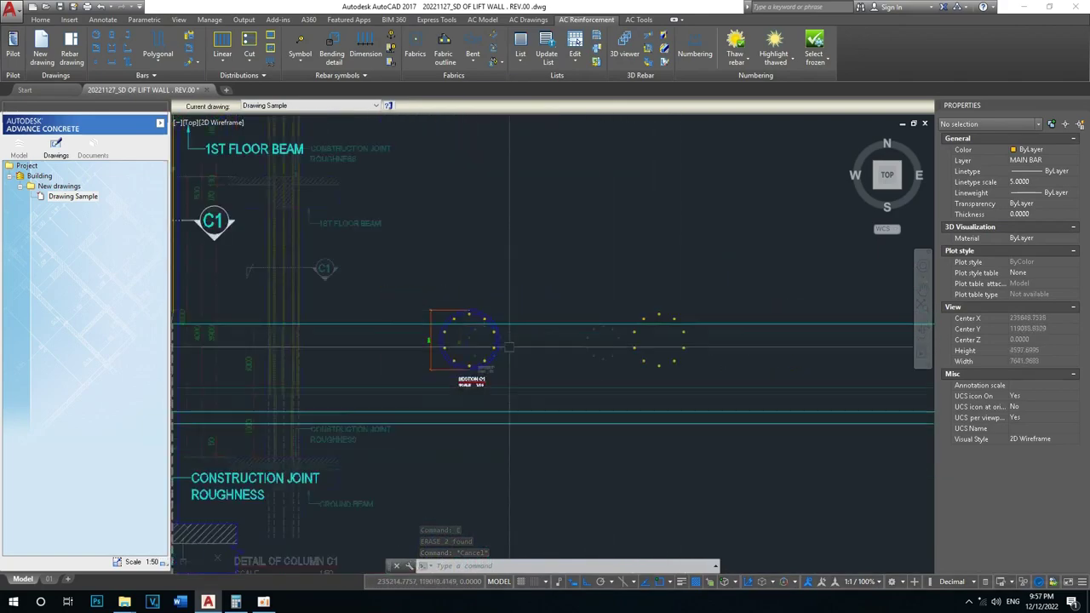
scroll(513, 314, down, 2)
Step: Erase the selected bar dots
drag(562, 310, 645, 389)
text(e)
key(Return)
scroll(508, 340, up, 4)
Step: Move the ring of bar dots to the right of the Section C1 circle
scroll(464, 327, up, 2)
scroll(464, 326, down, 3)
text(o)
key(Return)
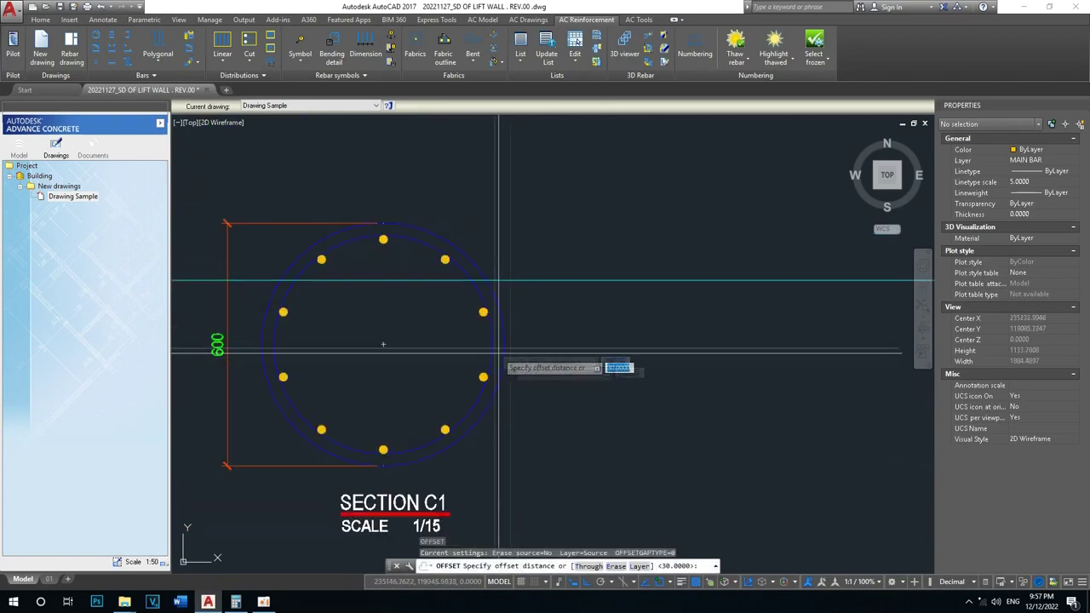
key(Escape)
click(479, 311)
scroll(479, 310, down, 1)
text(m)
key(Return)
click(511, 377)
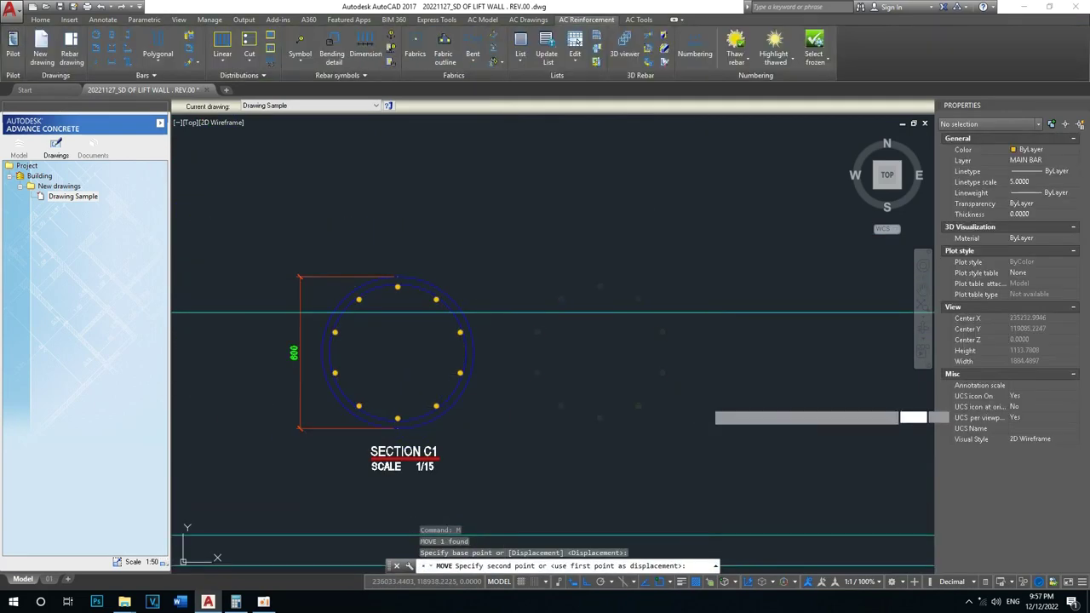
key(Escape)
Step: Erase the inner circle of Section C1 and select the 600 dimension
click(463, 348)
text(e)
key(Return)
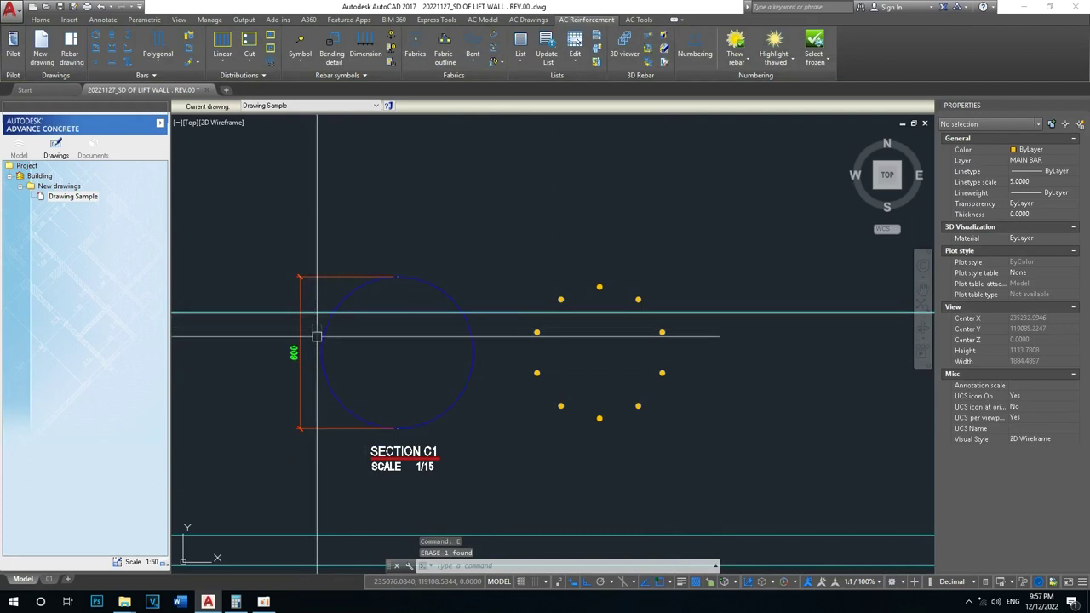
scroll(331, 314, up, 3)
click(333, 452)
click(280, 479)
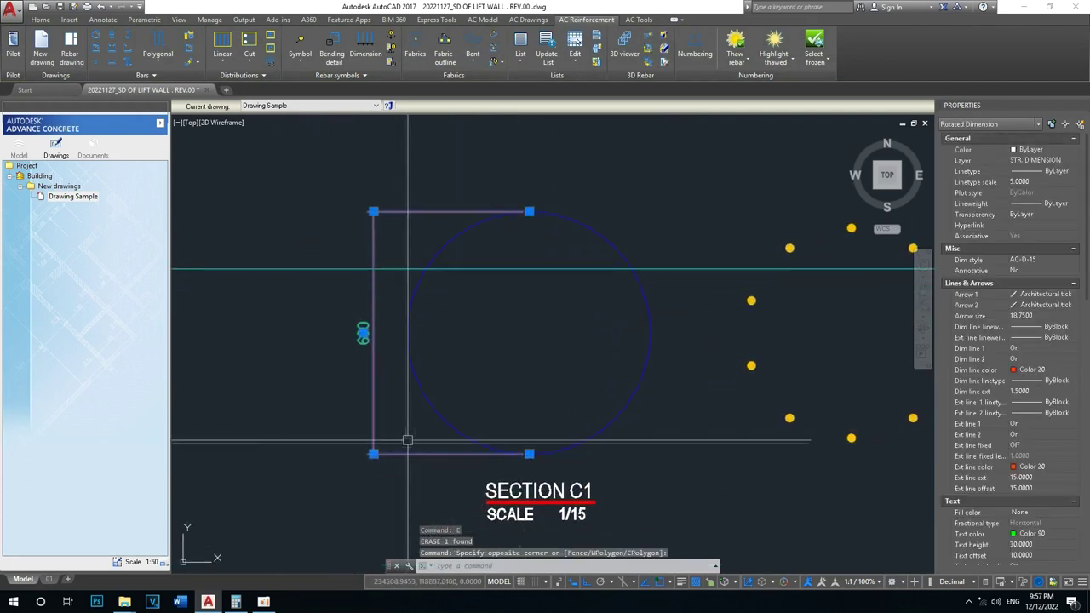
Step: Draw a construction line and grip-shorten the 600 dimension by 40 at the bottom
key(Escape)
text(xl)
key(Return)
click(400, 358)
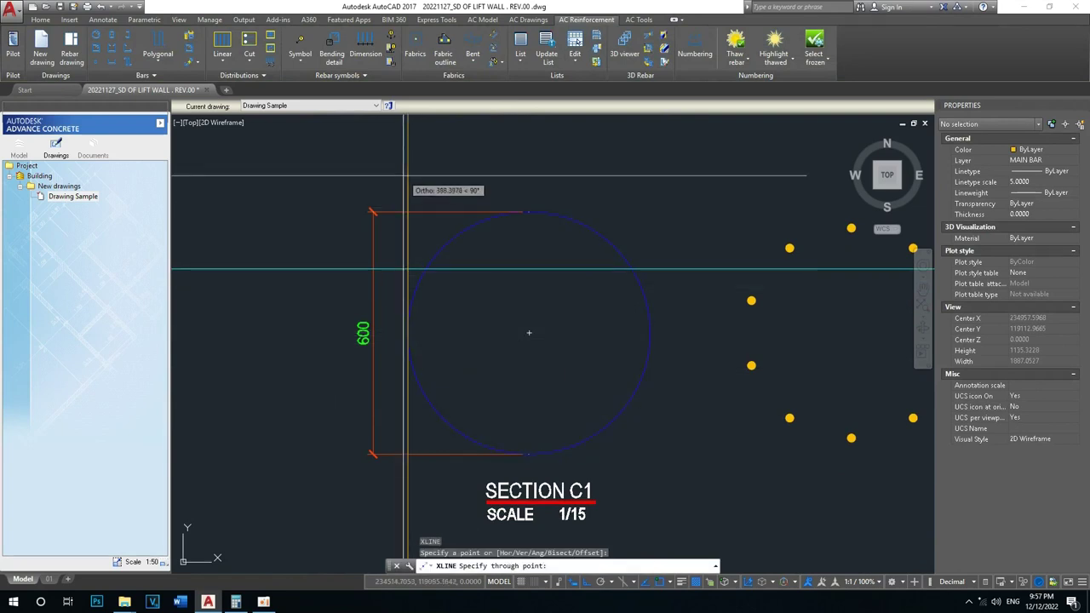
key(Escape)
click(393, 454)
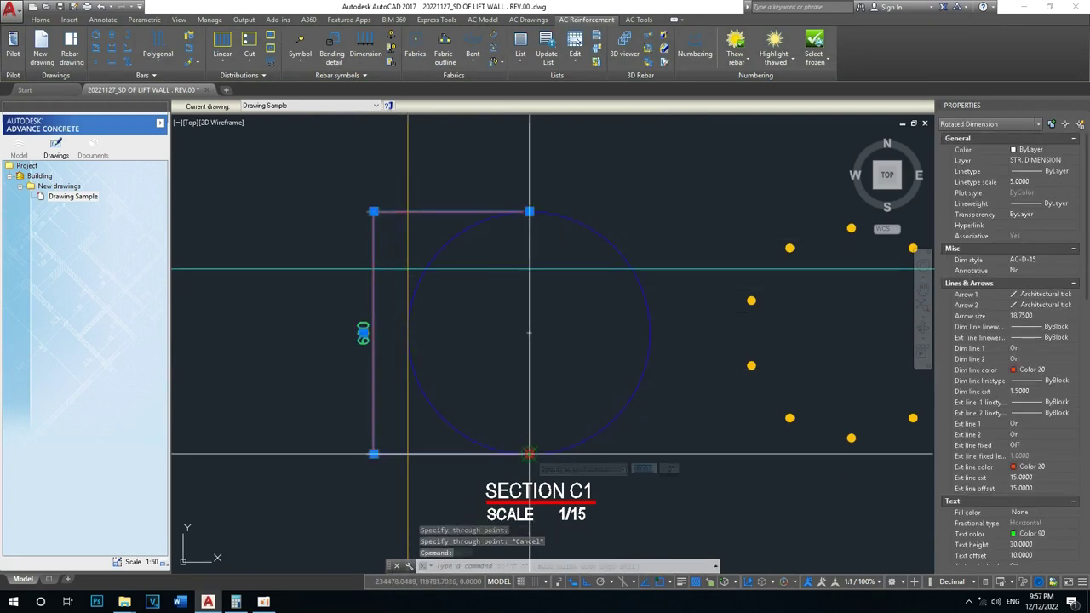
click(415, 445)
click(408, 454)
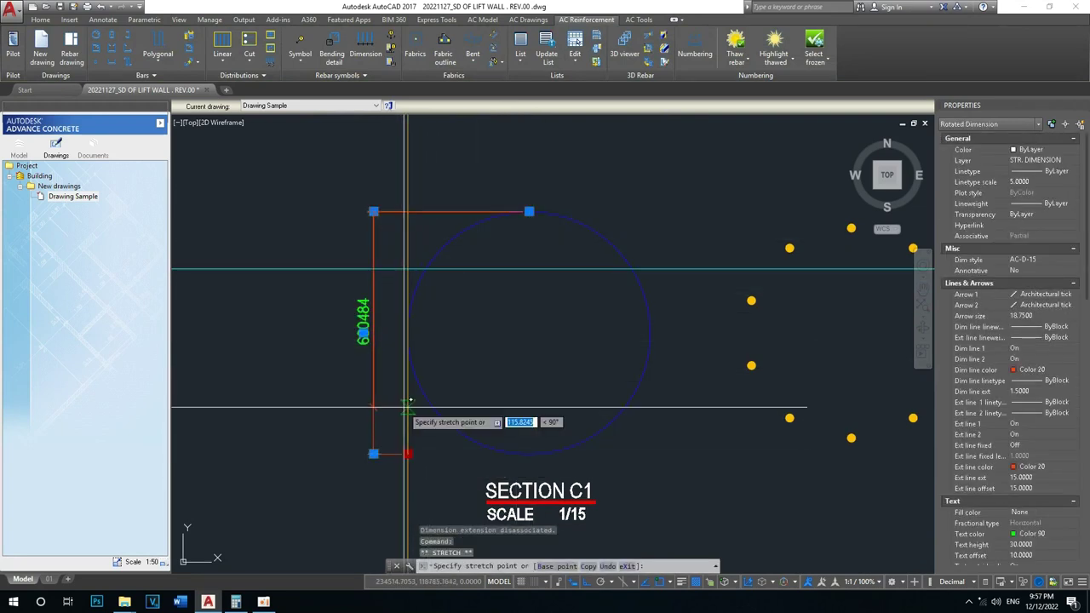
text(40)
key(Return)
Step: Add the bottom 40 linear dimension beside the shortened dimension
text(dli)
key(Return)
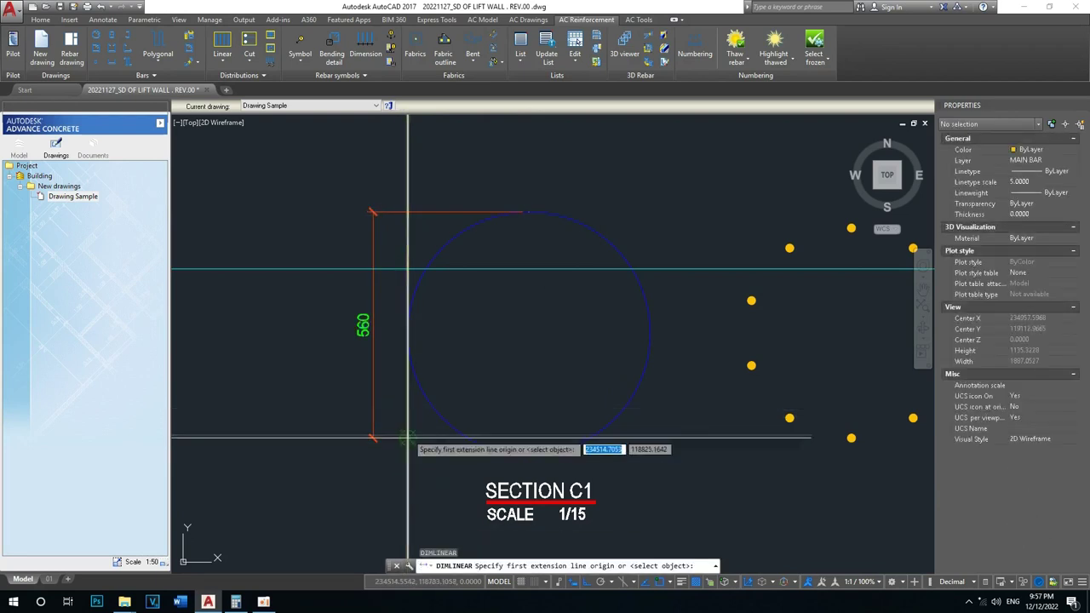
click(407, 438)
click(529, 454)
click(372, 443)
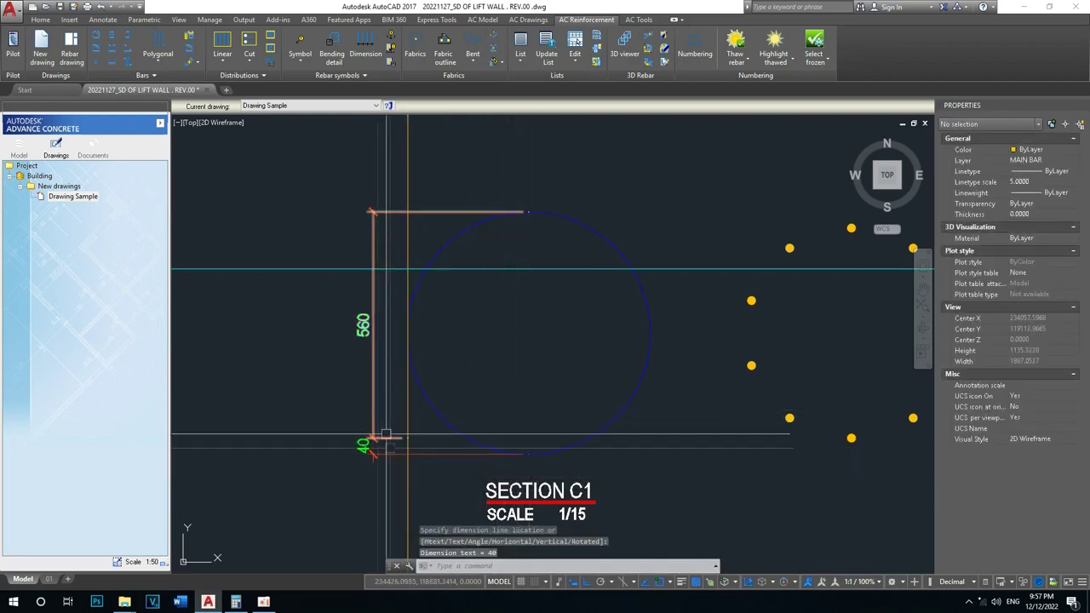
Step: Grip-adjust the middle dimension's top end so it reads 520
scroll(392, 451, up, 3)
click(762, 448)
click(744, 431)
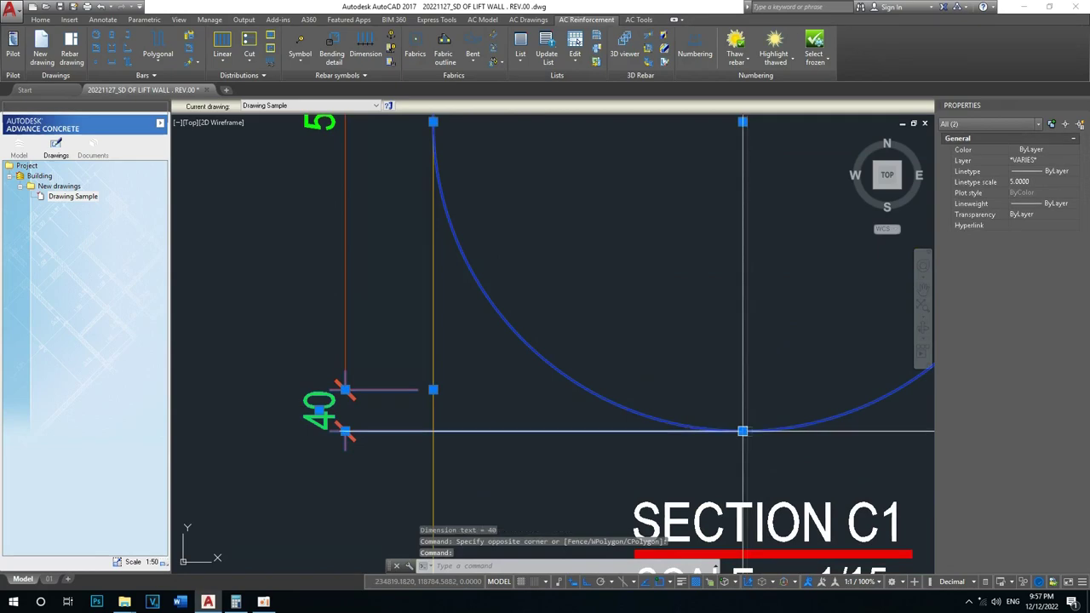
click(742, 430)
key(Escape)
key(Escape)
click(548, 432)
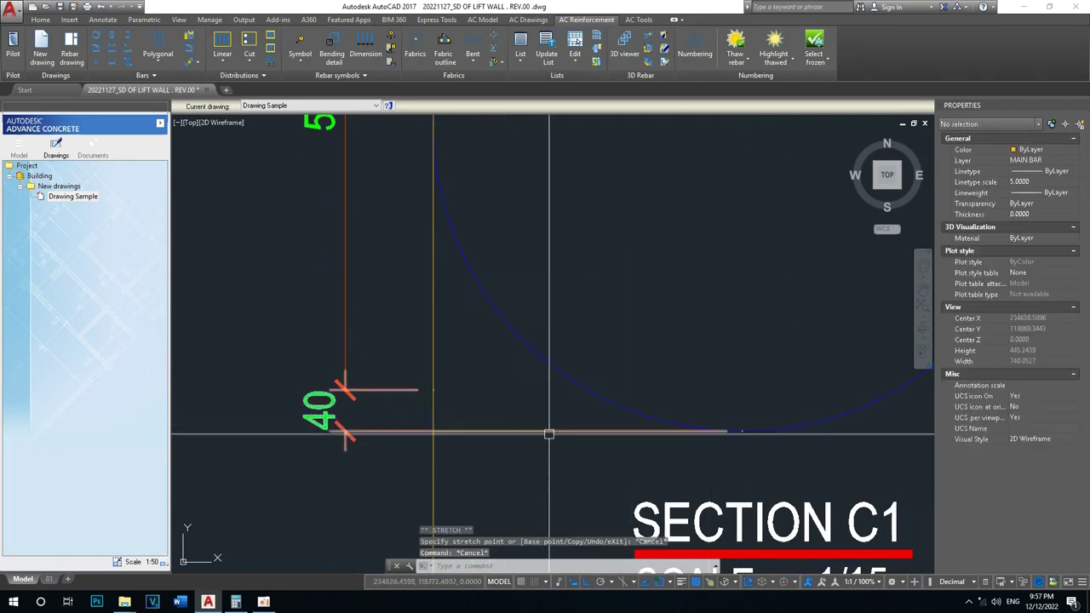
click(742, 431)
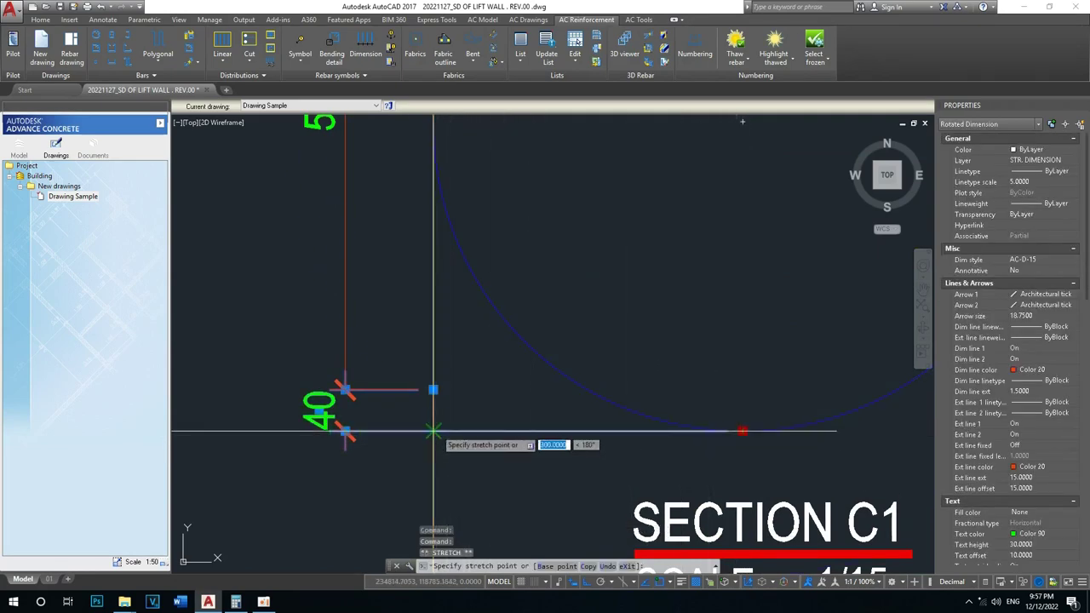
scroll(433, 432, down, 3)
click(424, 239)
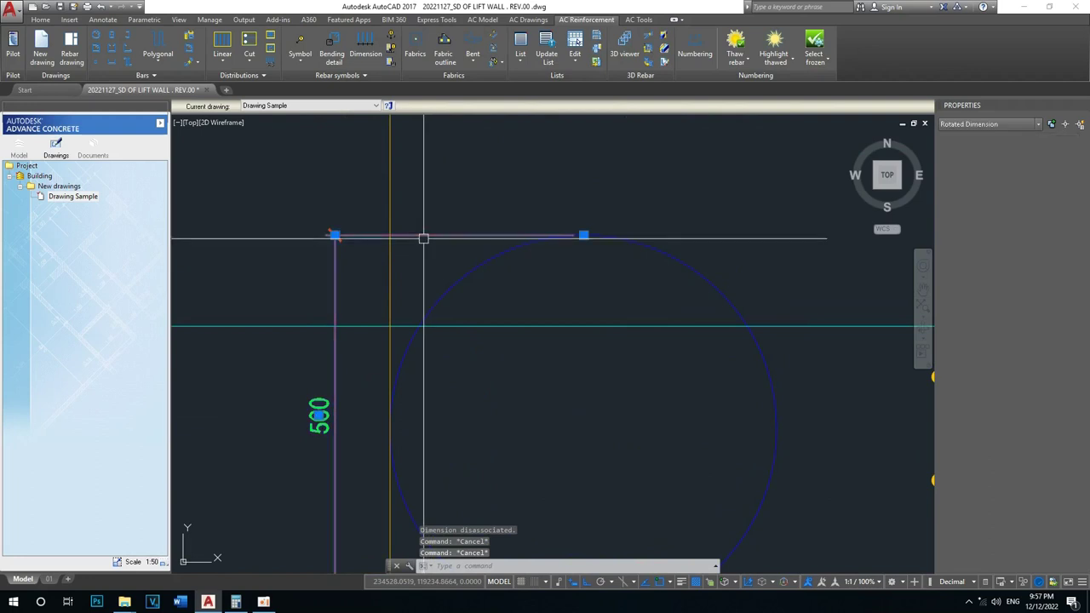
click(583, 235)
click(387, 236)
click(389, 235)
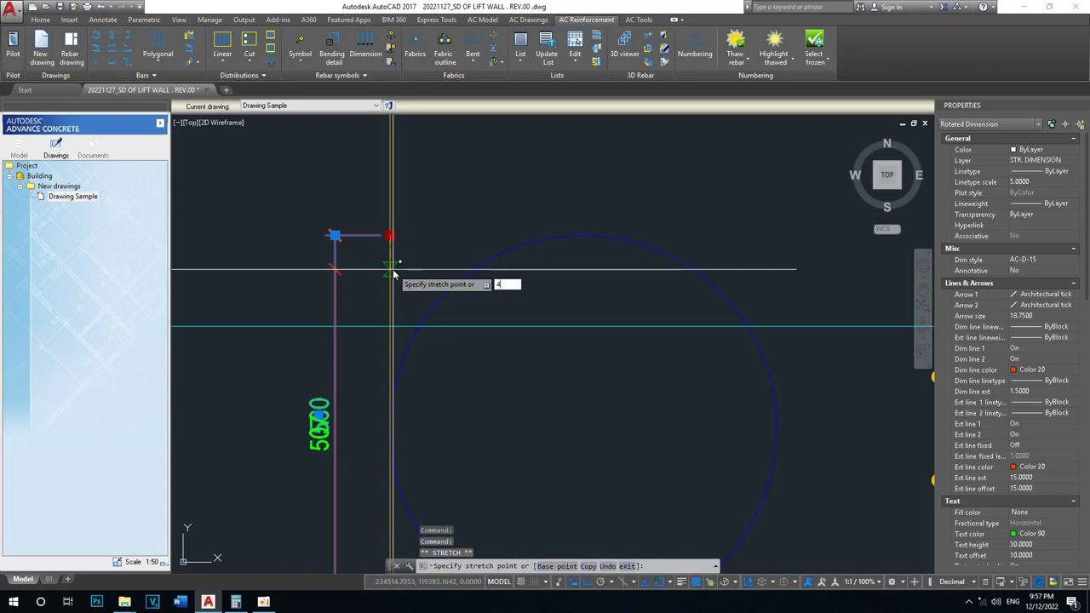
text(0)
key(Return)
Step: Add the top 40 linear dimension
text(dli)
key(Return)
click(402, 263)
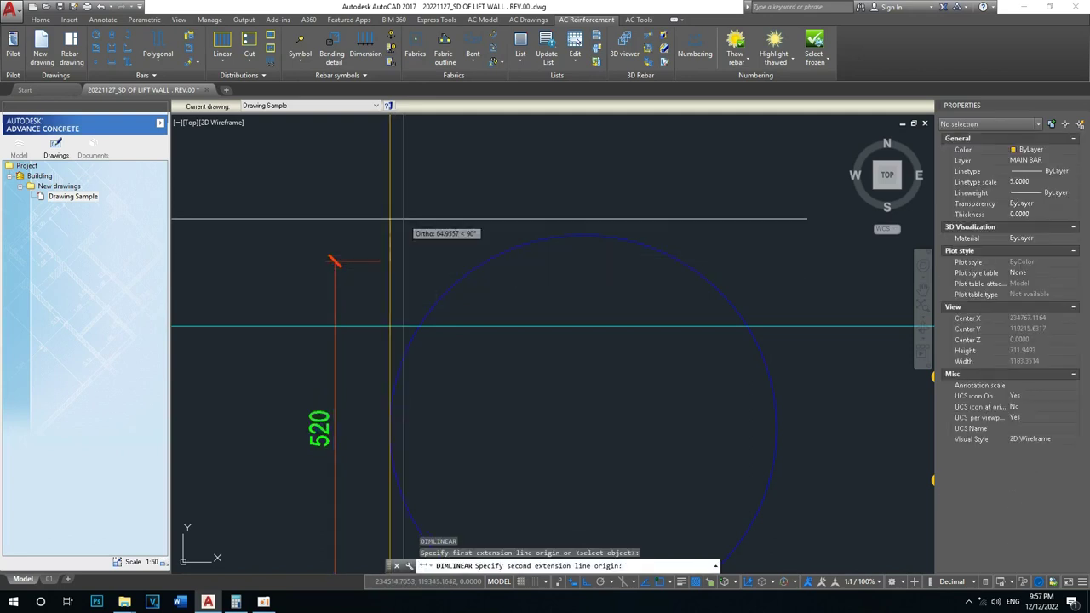
text(0)
key(Return)
Step: Add the overall 600 dimension beside the 40 + 520 + 40 chain
click(333, 320)
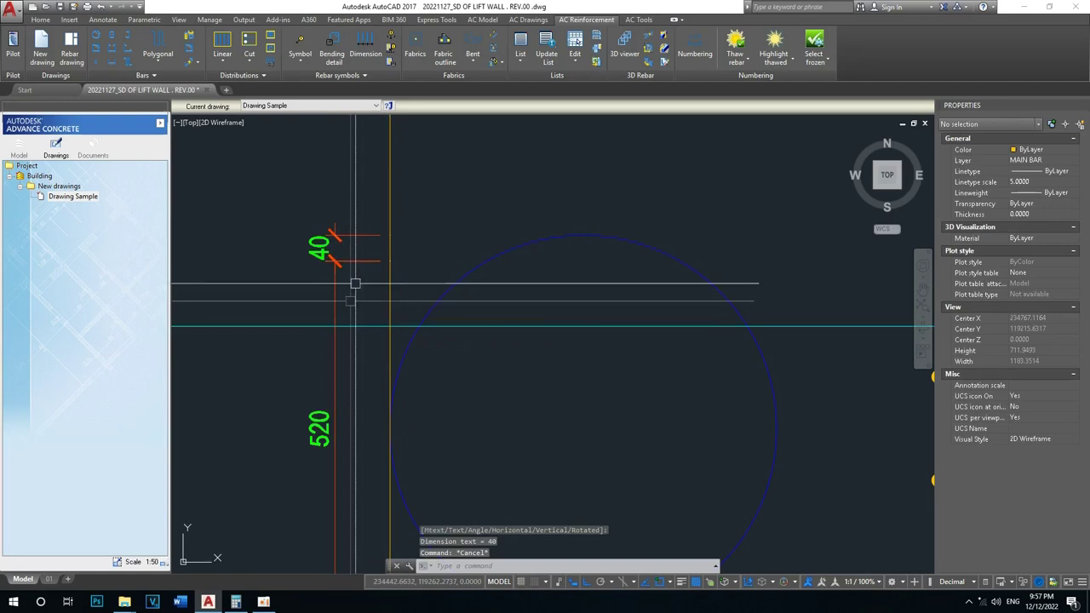
key(Return)
click(390, 234)
scroll(390, 234, down, 4)
click(389, 399)
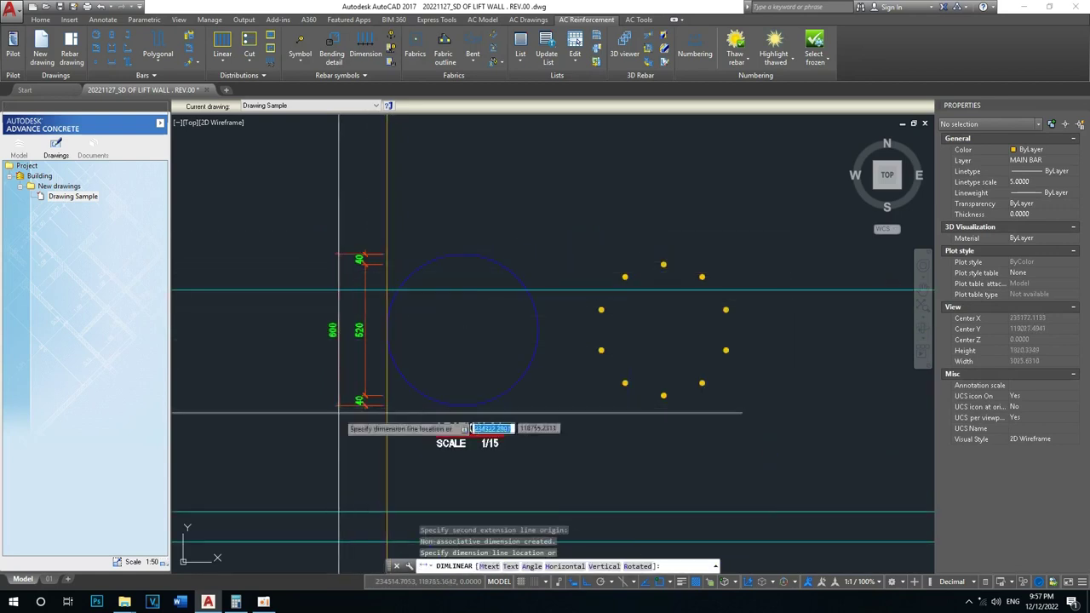
scroll(345, 383, up, 5)
key(Escape)
key(Escape)
Step: Erase the construction lines around Section C1
scroll(319, 299, down, 3)
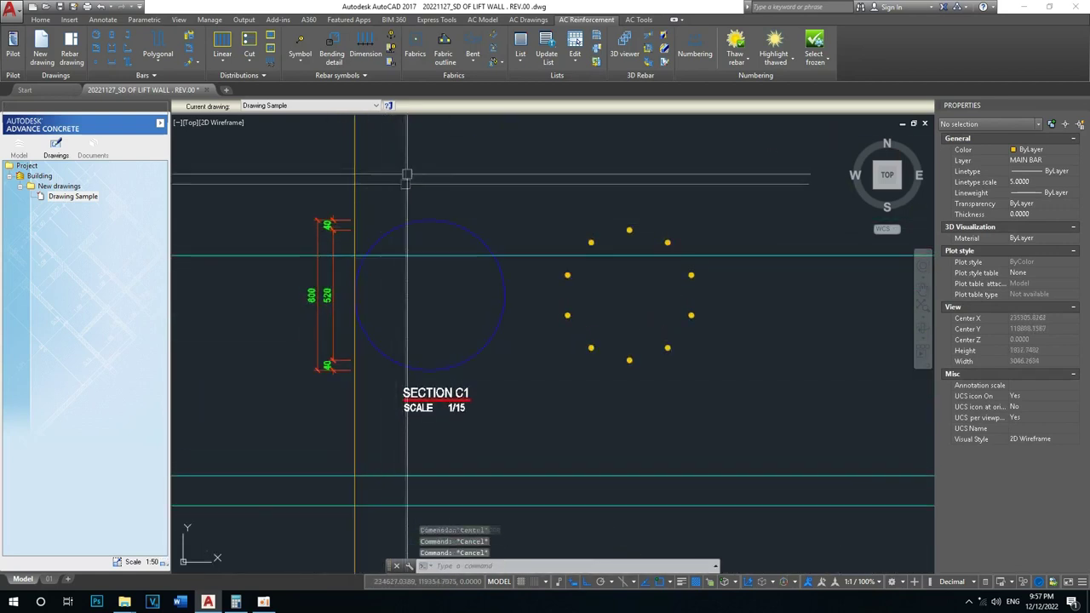
click(355, 205)
click(319, 171)
key(Return)
scroll(519, 218, down, 2)
key(Escape)
scroll(545, 230, up, 2)
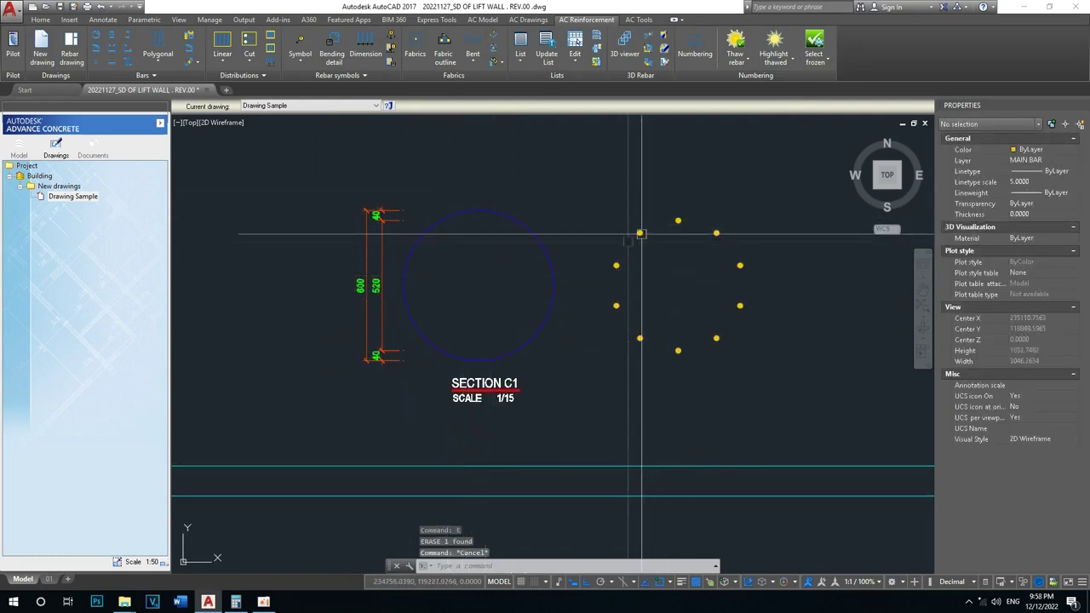
text(o)
key(Return)
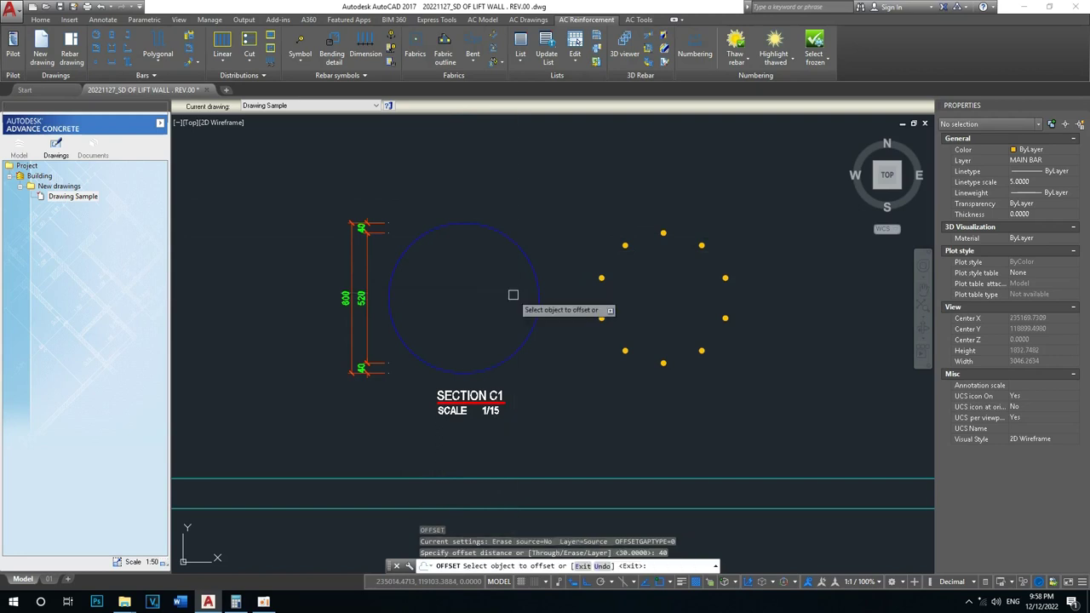
Step: Offset the Section C1 circle 40 inward toward the centre
click(528, 265)
click(480, 280)
key(Escape)
scroll(394, 297, up, 5)
scroll(424, 274, down, 3)
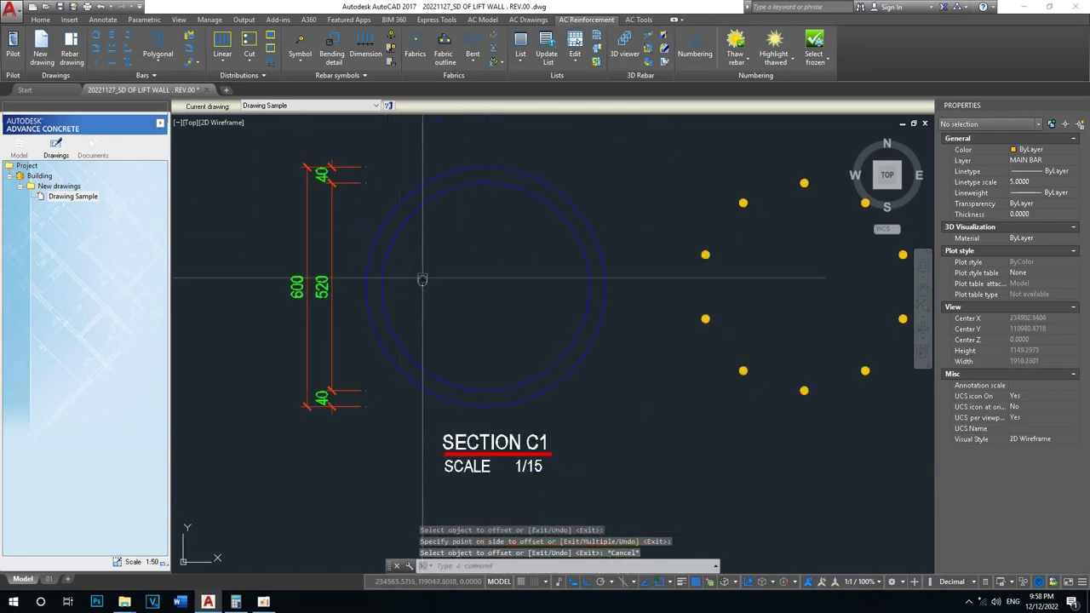
scroll(364, 333, up, 1)
Step: Offset the new circle a further 10 inward, then select the polar ring of bar dots
text(o)
key(Return)
text(10)
key(Return)
click(358, 366)
click(404, 345)
key(Escape)
key(Escape)
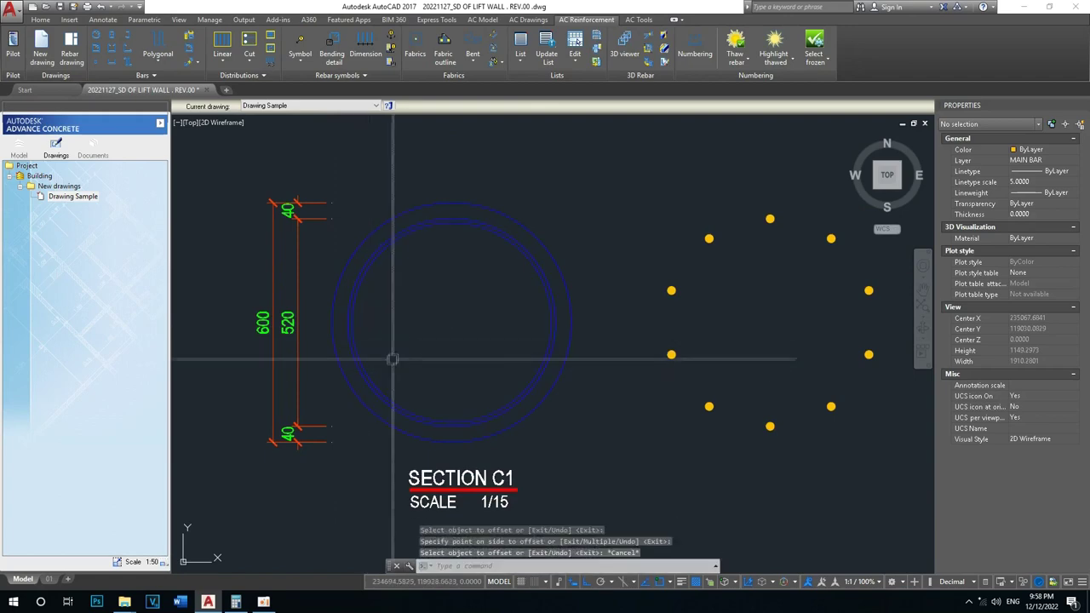
scroll(372, 307, up, 3)
scroll(663, 378, down, 3)
middle_drag(664, 378, 570, 362)
click(615, 355)
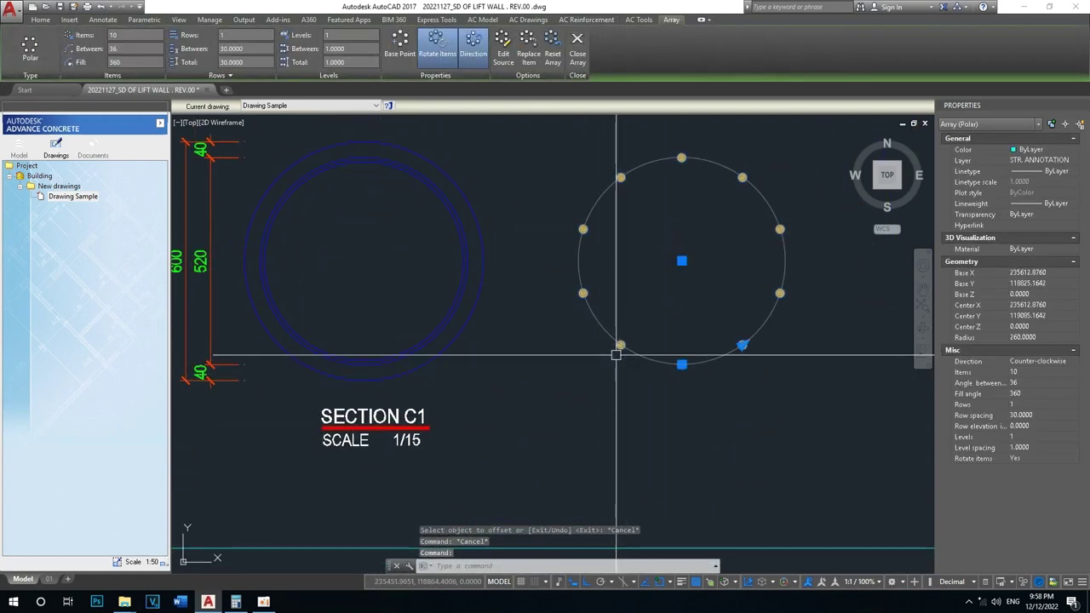
Step: Explode the bar ring into separate dots and pick out the bottom dot, abandoning a move
text(x)
key(Return)
click(699, 386)
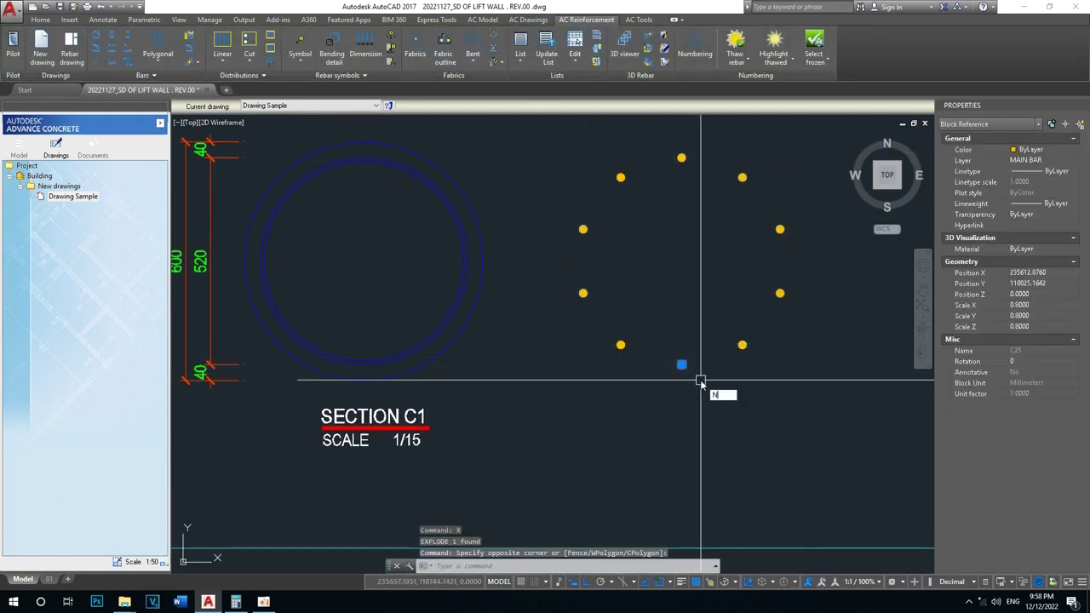
click(694, 365)
text(m)
key(Return)
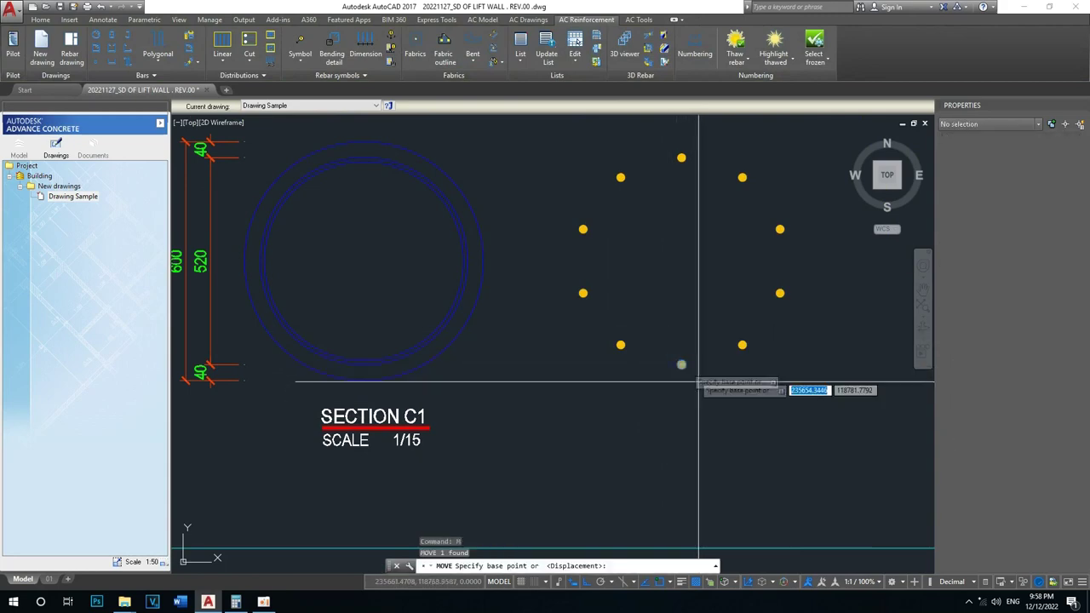
scroll(694, 375, up, 2)
scroll(679, 365, up, 2)
click(673, 364)
scroll(681, 353, down, 4)
scroll(511, 345, up, 2)
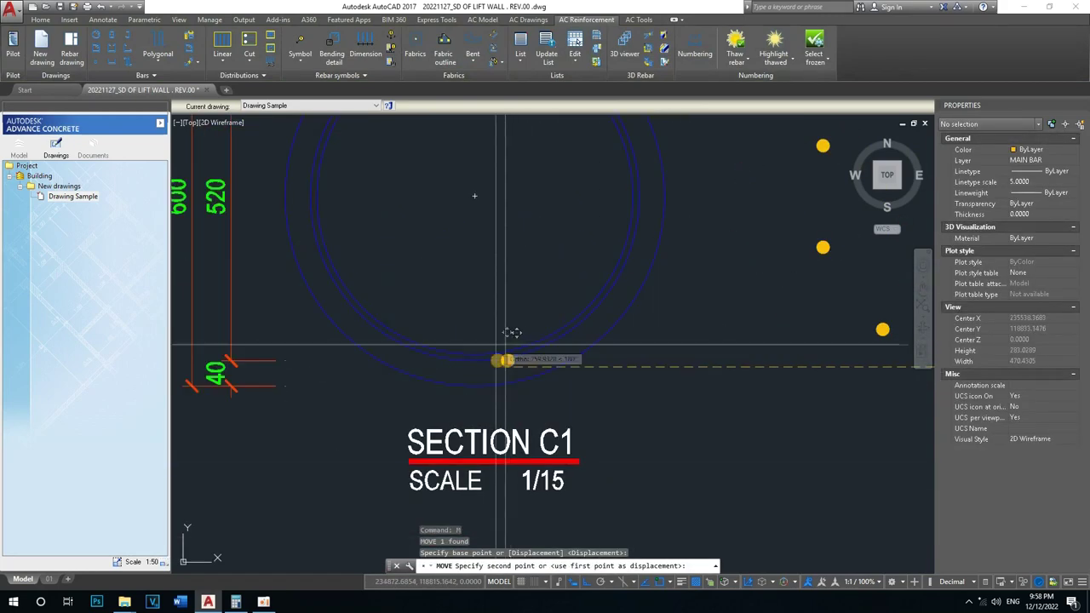
key(Escape)
middle_drag(477, 264, 476, 348)
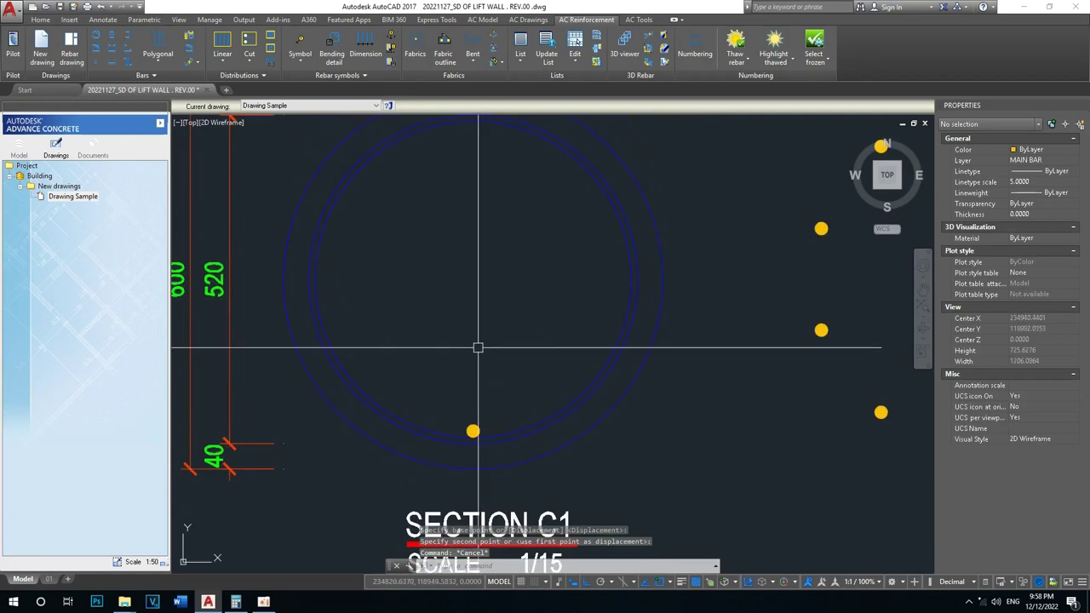
text(AR)
Step: Polar-array the dot around the column centre into a ring of ten main bars
key(Return)
click(428, 377)
click(526, 447)
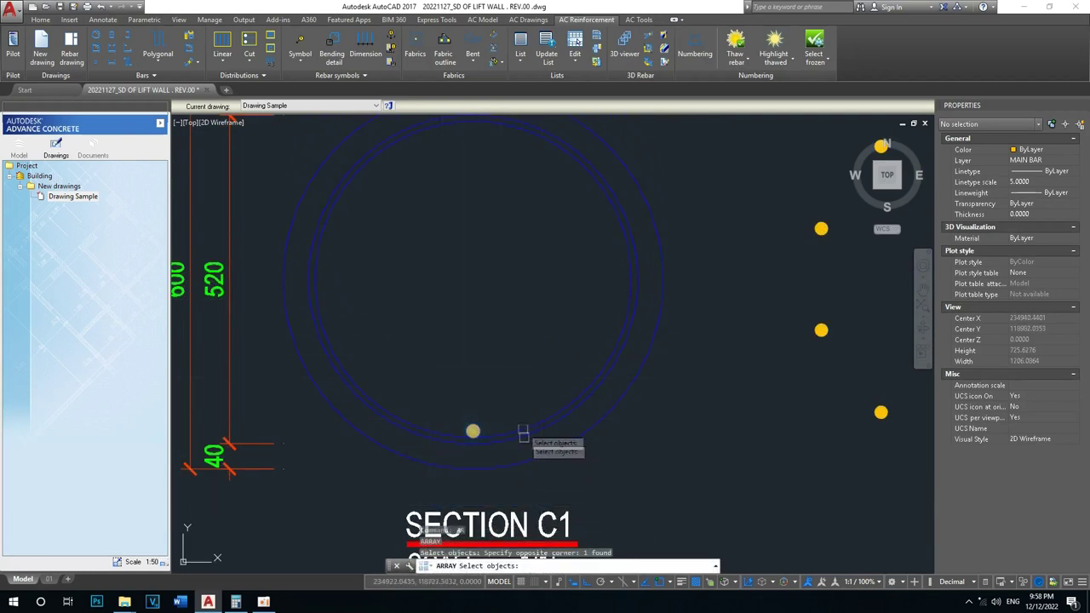
key(Return)
click(519, 380)
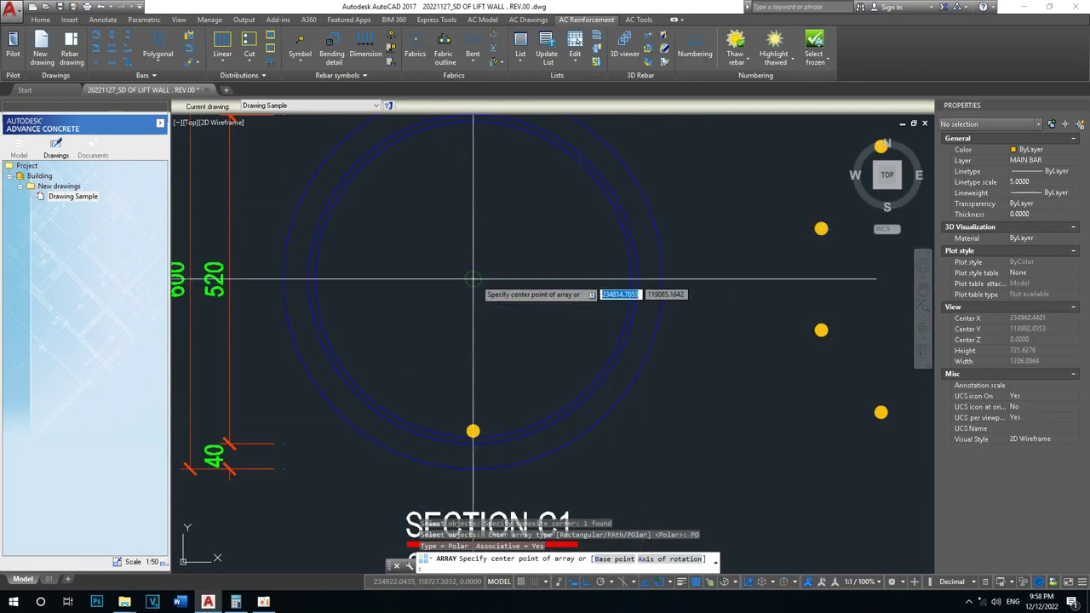
click(472, 289)
key(Escape)
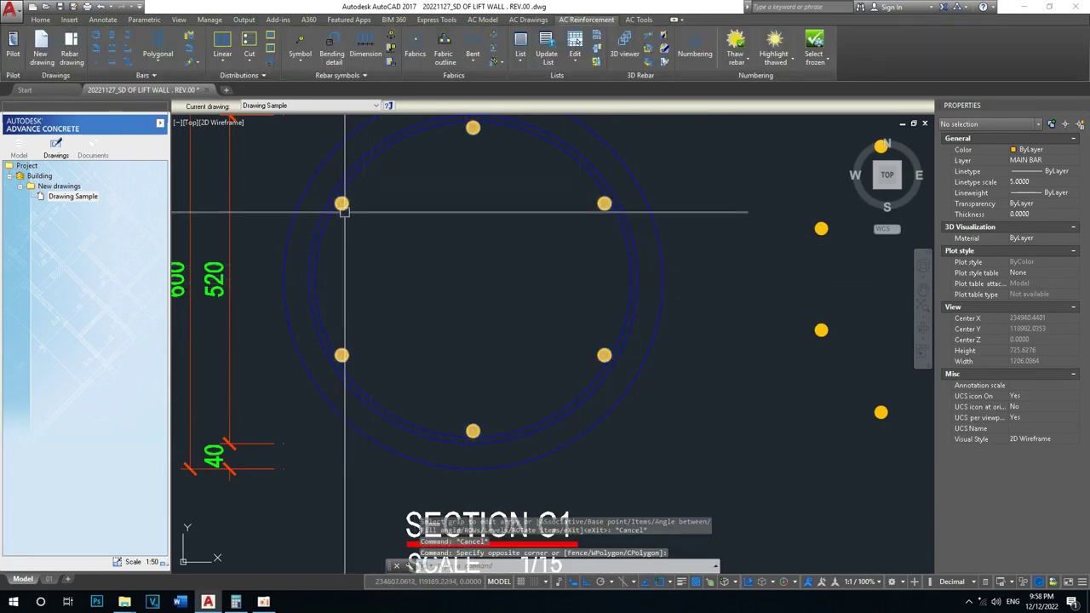
click(331, 202)
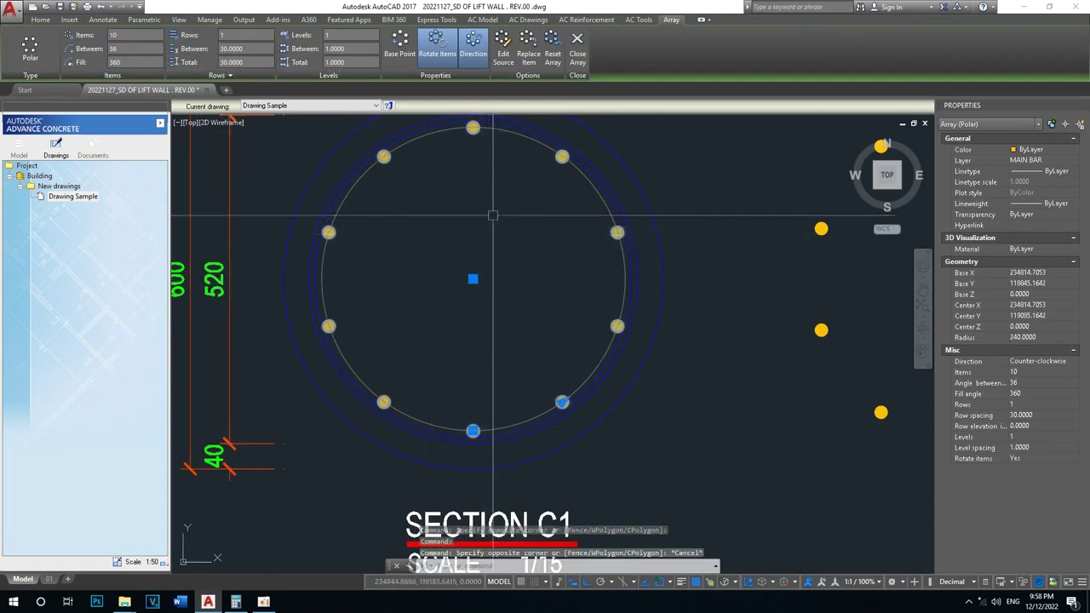
key(Escape)
key(Escape)
Step: Erase the two helper offset circles with E
scroll(499, 231, down, 2)
scroll(562, 258, up, 5)
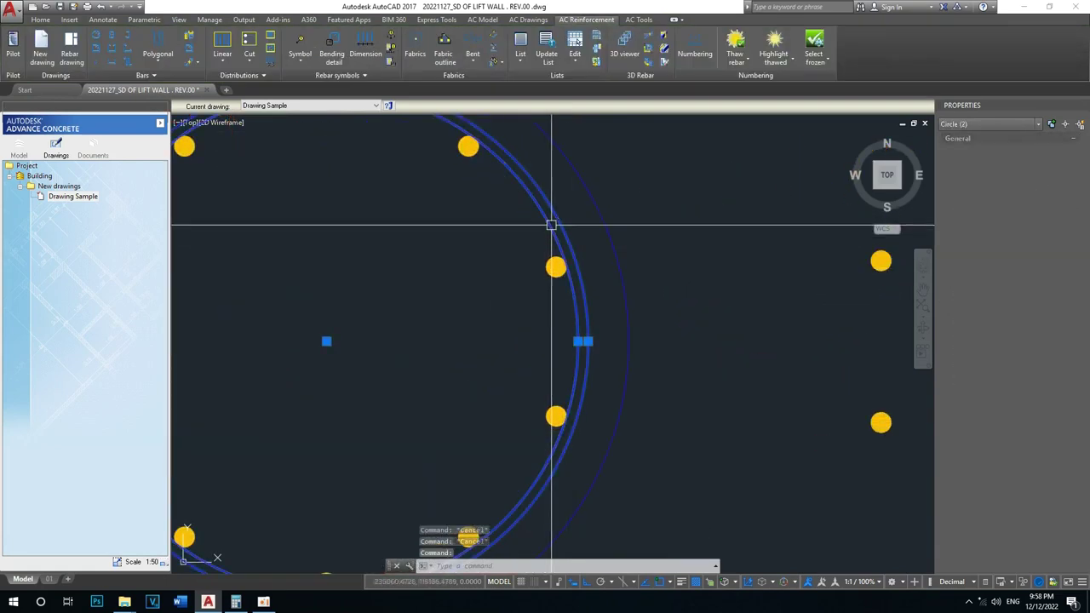
scroll(574, 239, down, 5)
scroll(509, 223, up, 1)
text(e)
key(Return)
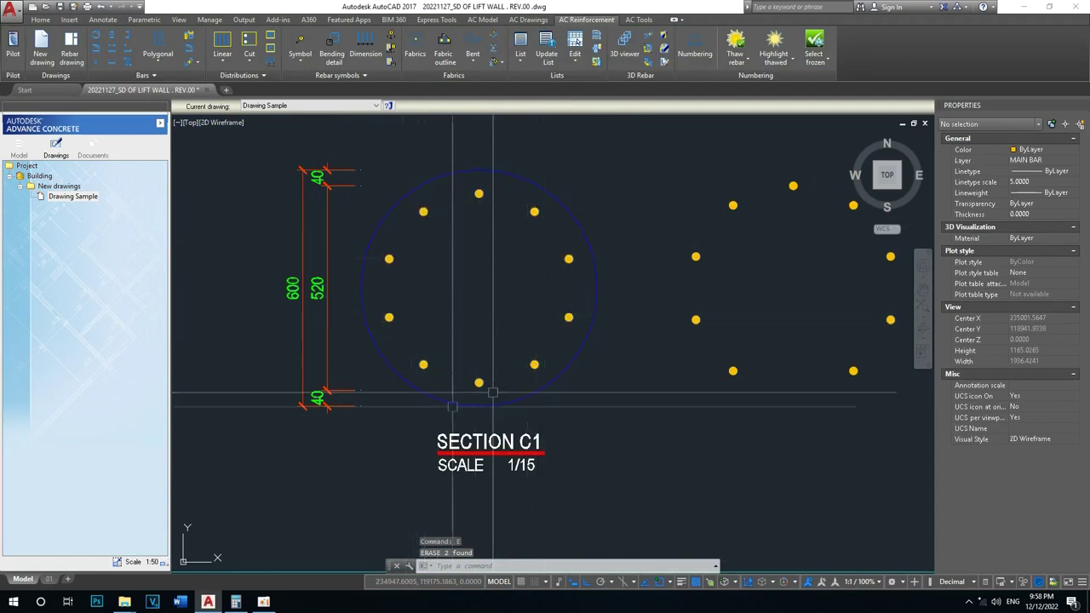
Step: Clear the bar ring selection and return to the AC Reinforcement tools
click(478, 381)
scroll(469, 273, down, 2)
key(Escape)
scroll(469, 273, down, 3)
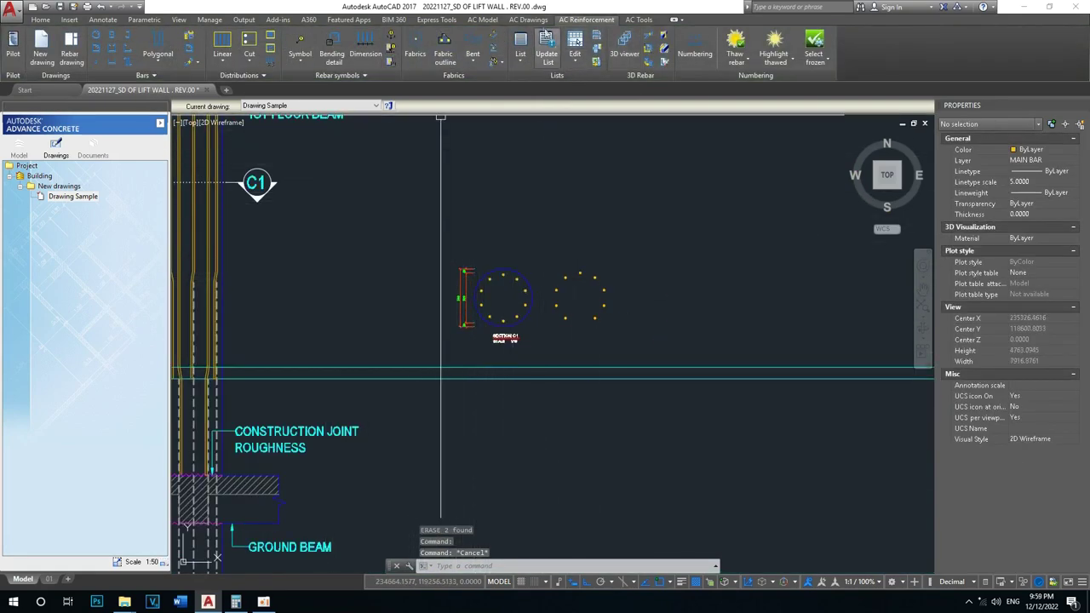
click(528, 18)
click(586, 20)
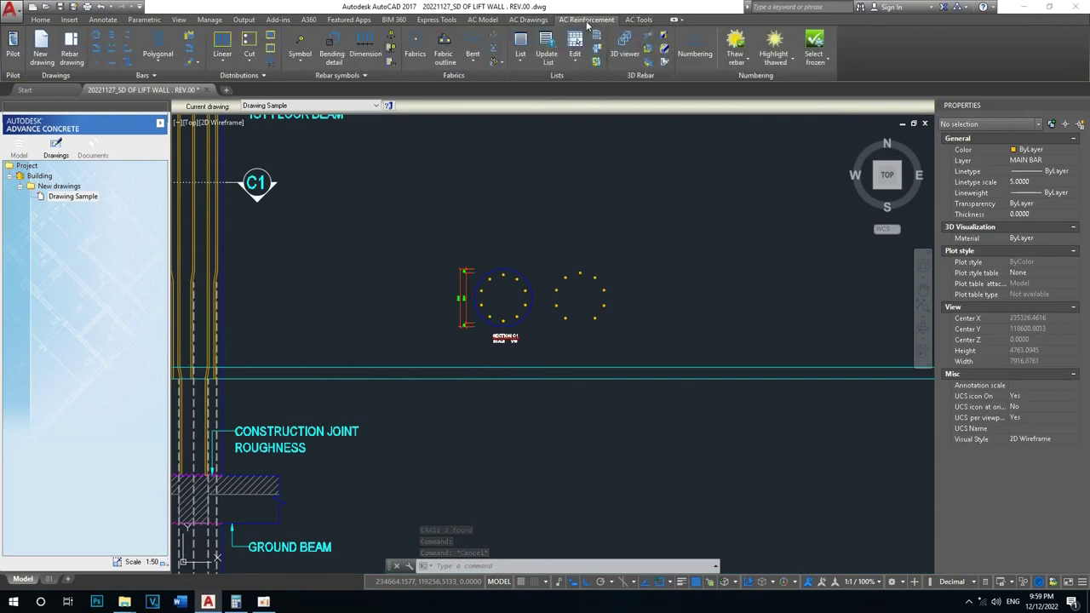
Step: Start a shaped bar with spiral shape code 8.10, set its justification and Ø10 diameter
click(191, 39)
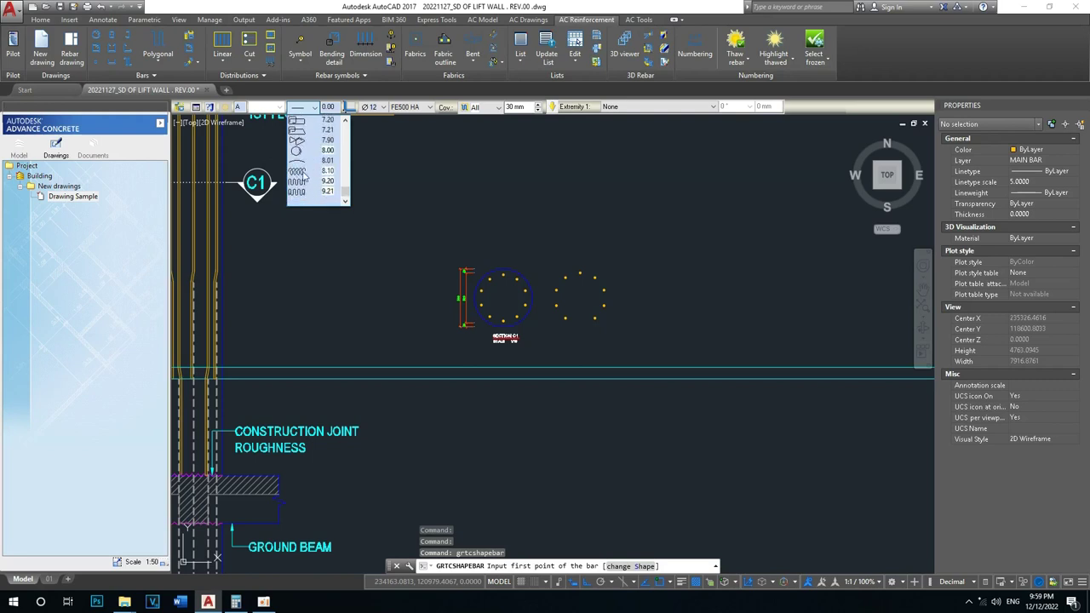
click(303, 171)
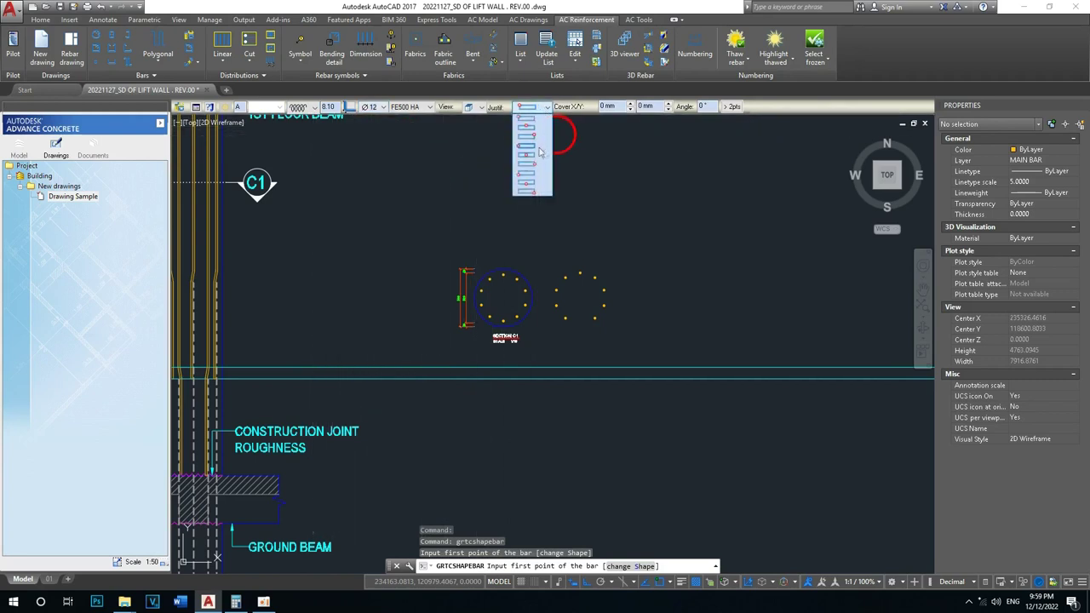
click(529, 160)
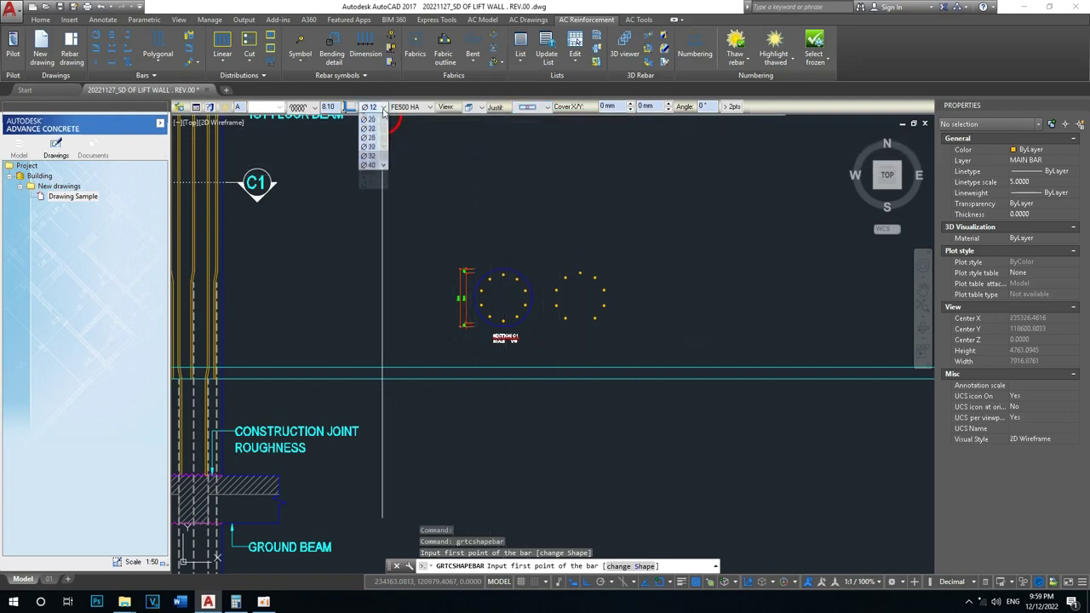
click(371, 137)
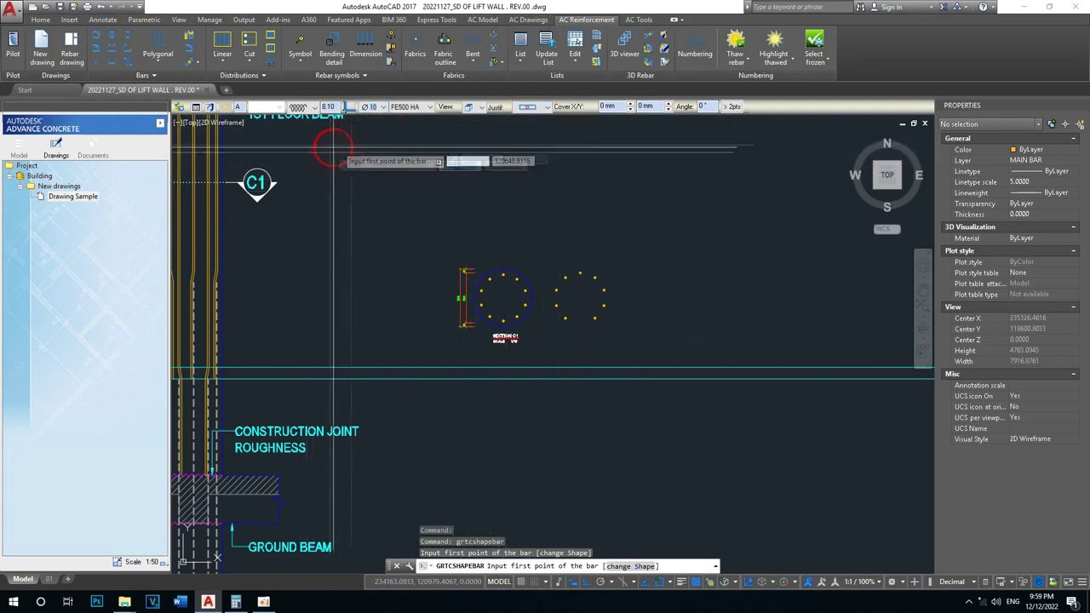
Step: Place the Ø10 spiral link at Section C1's column centre and select it to check its properties
scroll(519, 289, up, 3)
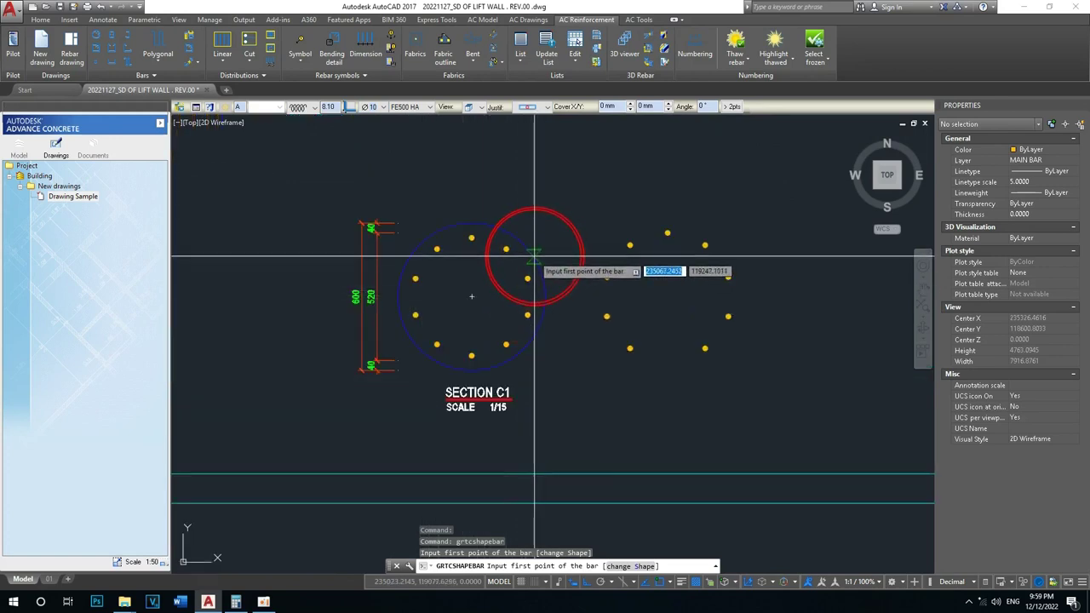
scroll(471, 296, up, 1)
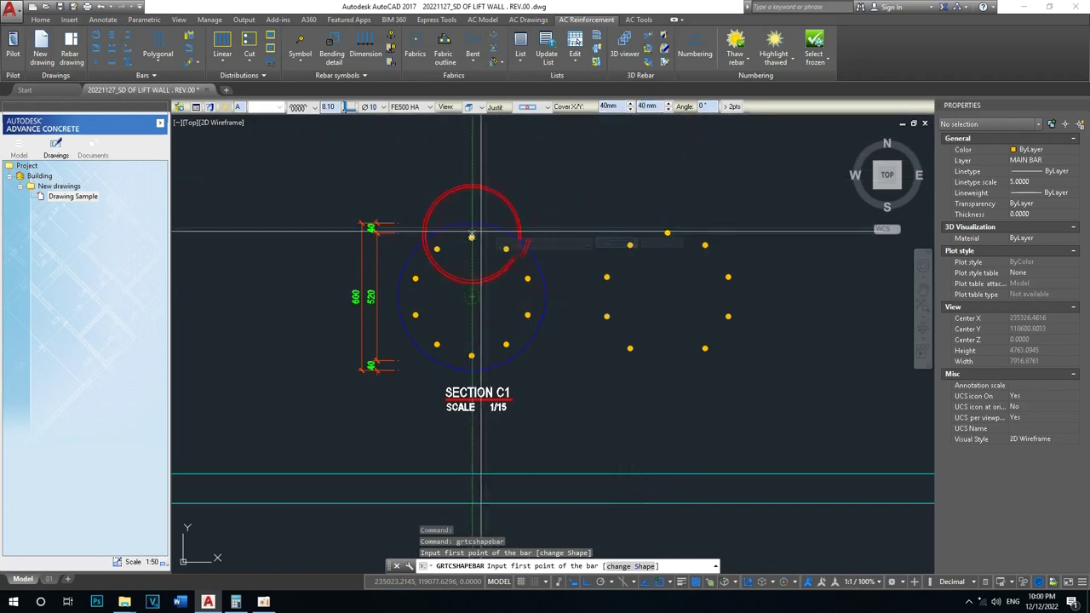
click(472, 297)
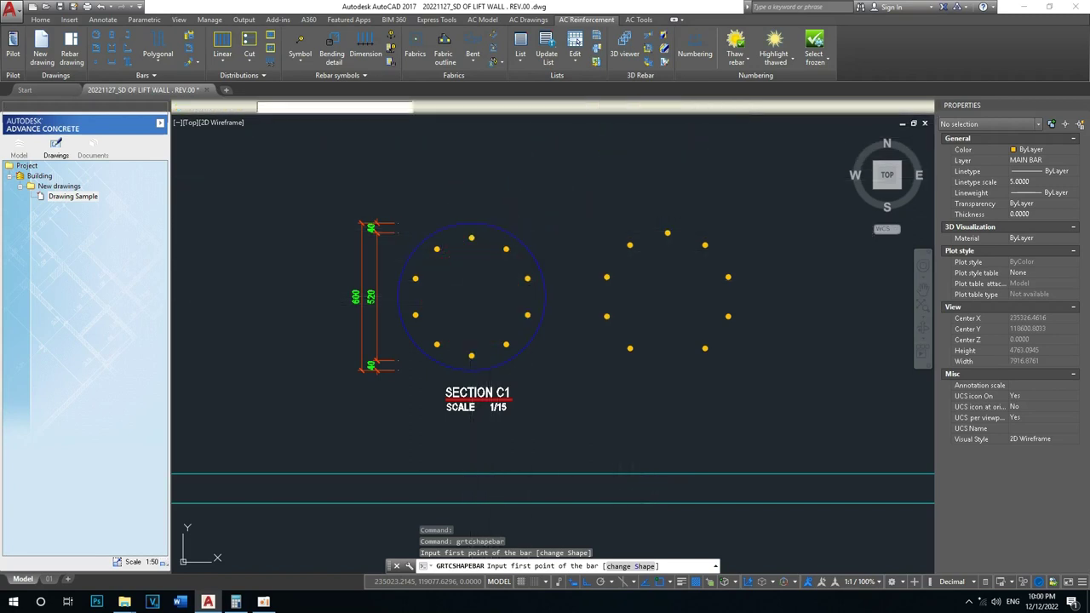
key(Escape)
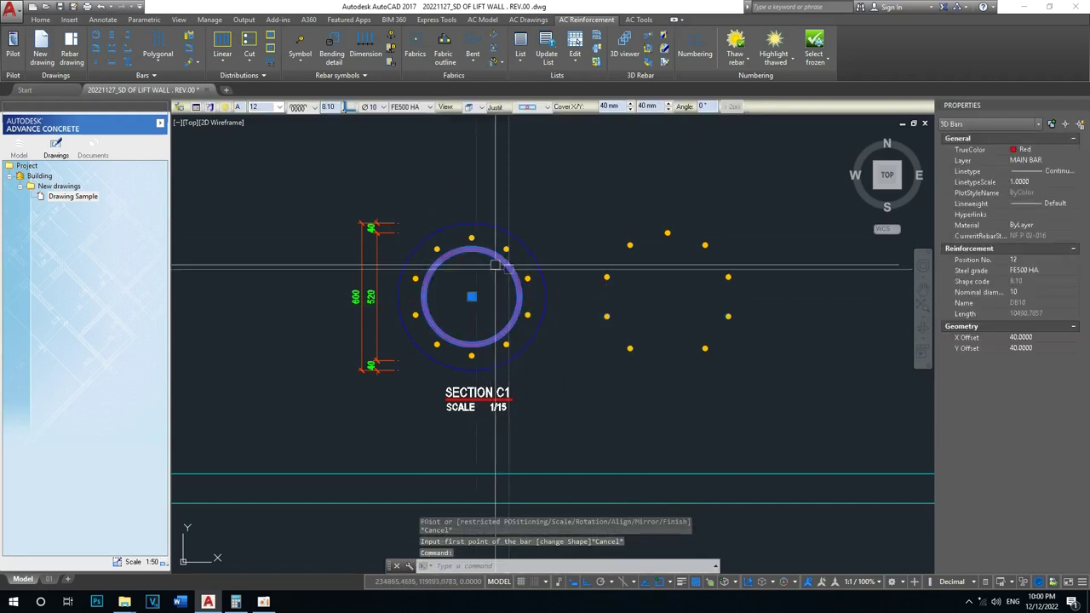
middle_drag(506, 243, 461, 275)
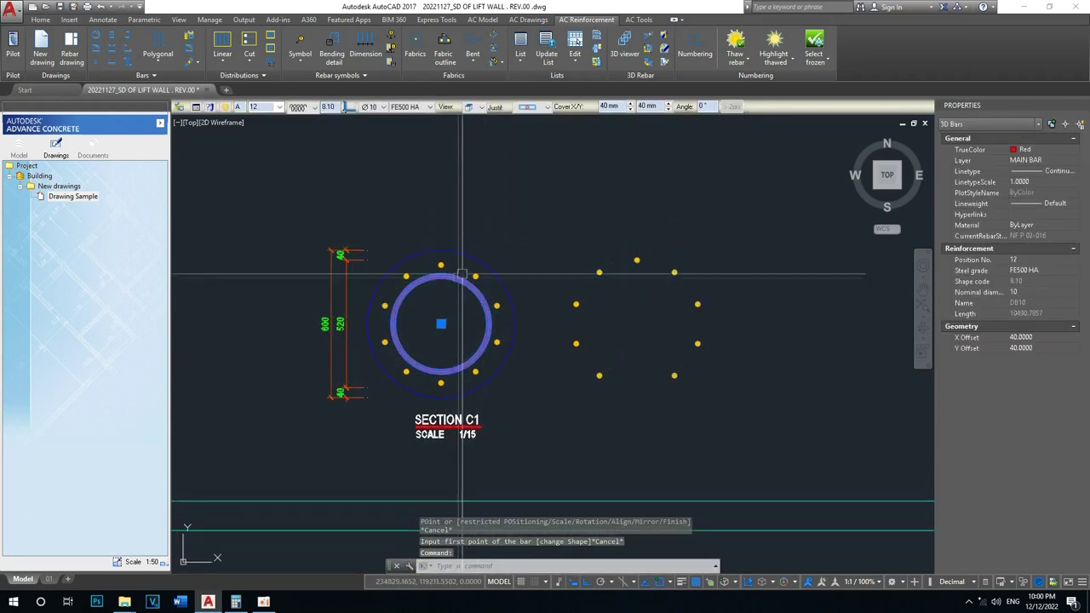
click(532, 106)
key(Escape)
scroll(440, 324, up, 3)
click(502, 278)
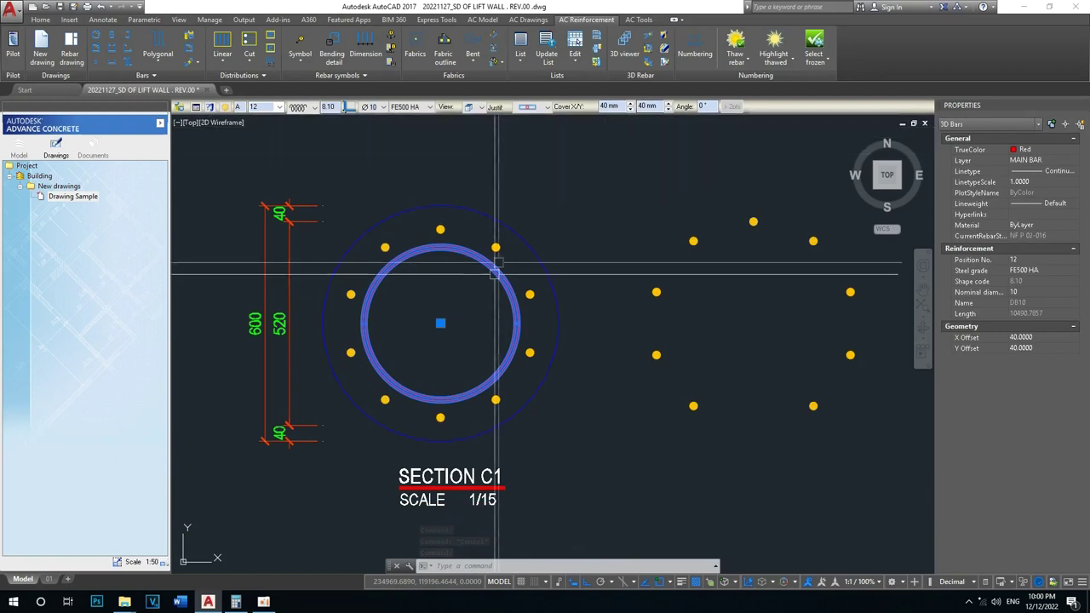
middle_drag(344, 236, 447, 245)
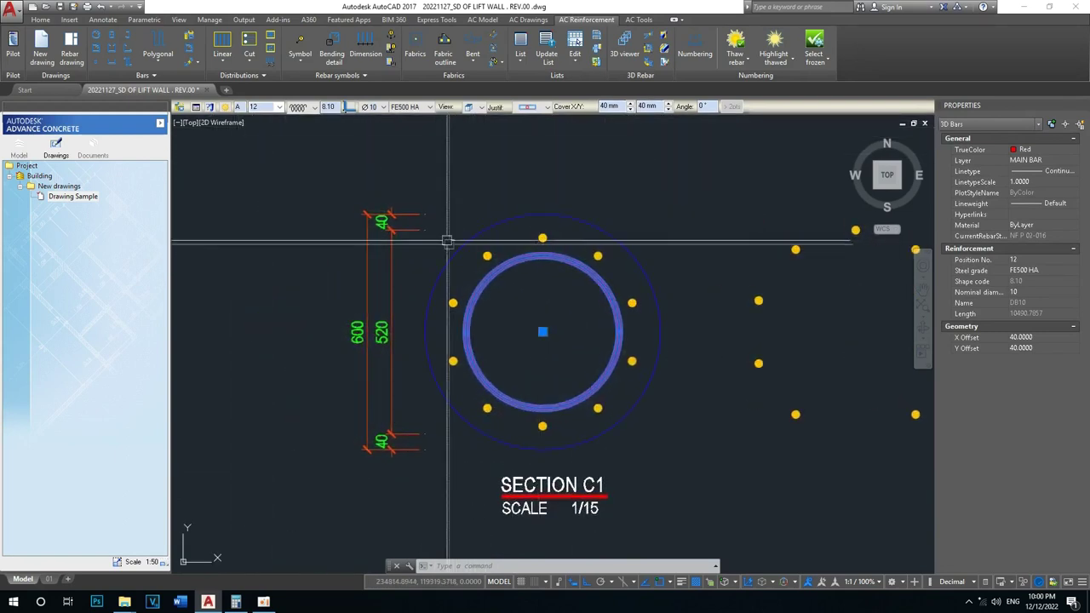
Step: Compute 600 − 80 = 520 in Calculator for the spiral diameter
key(Escape)
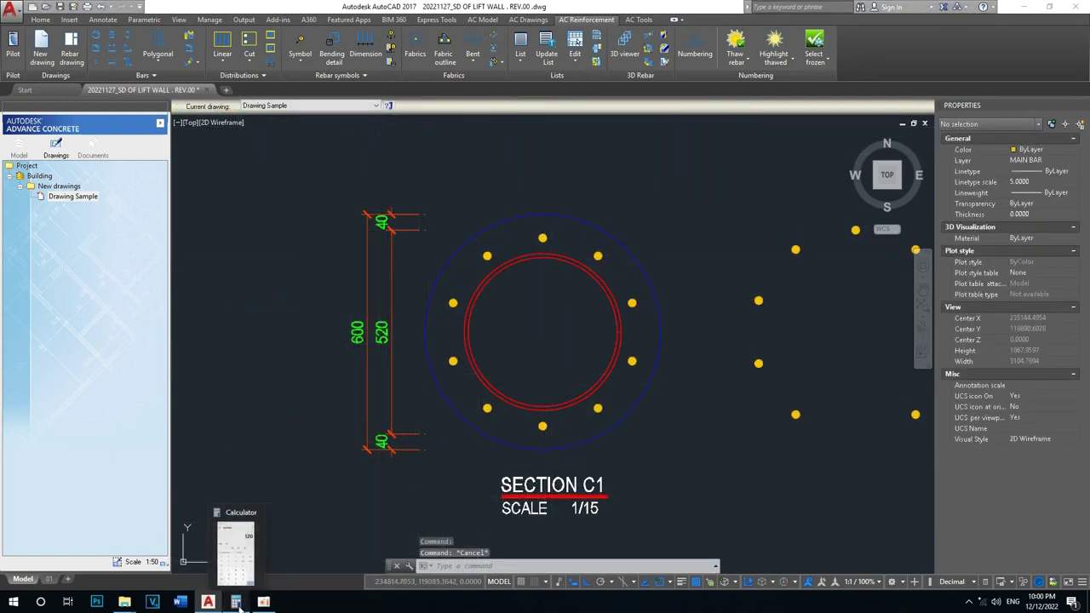
click(235, 601)
text(600)
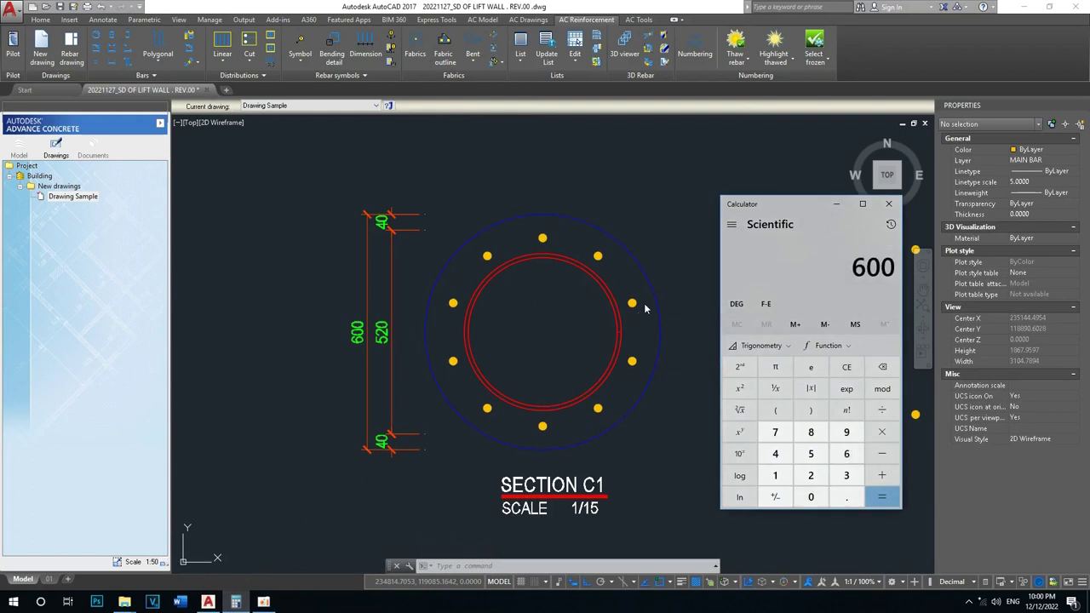
text( - 80)
key(Return)
click(517, 334)
Step: Set the spiral bar's parameters to D 520 and L 1100, ignoring the stock-length warning
click(554, 256)
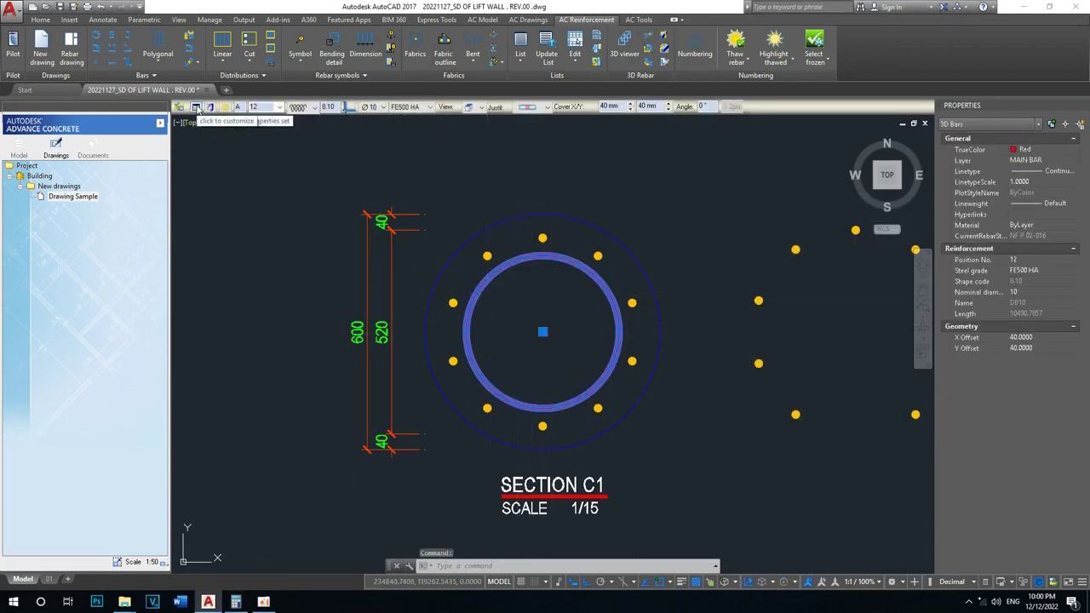
click(196, 107)
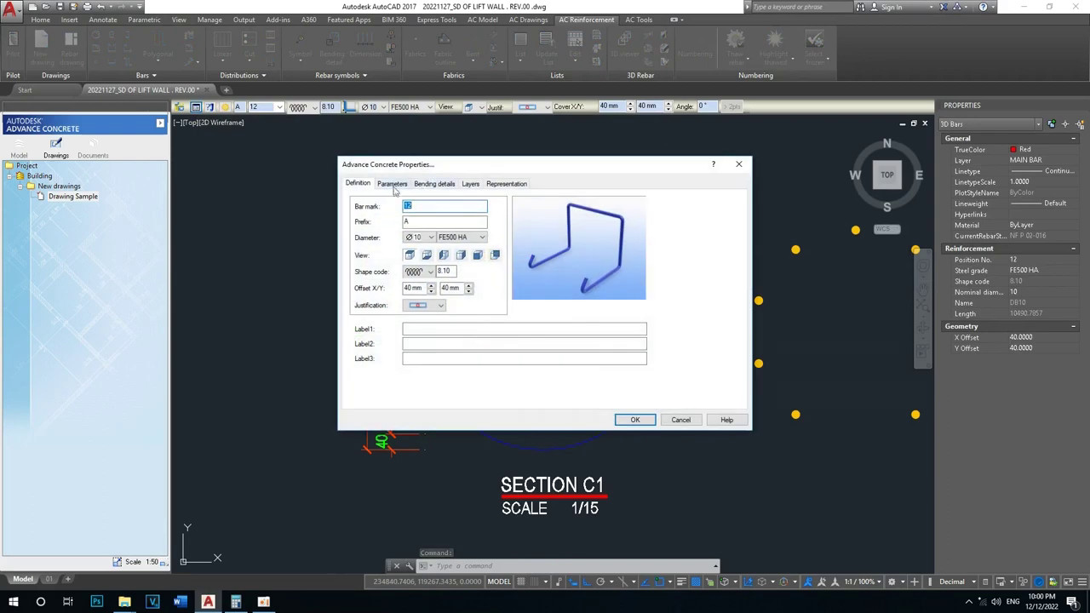
click(393, 185)
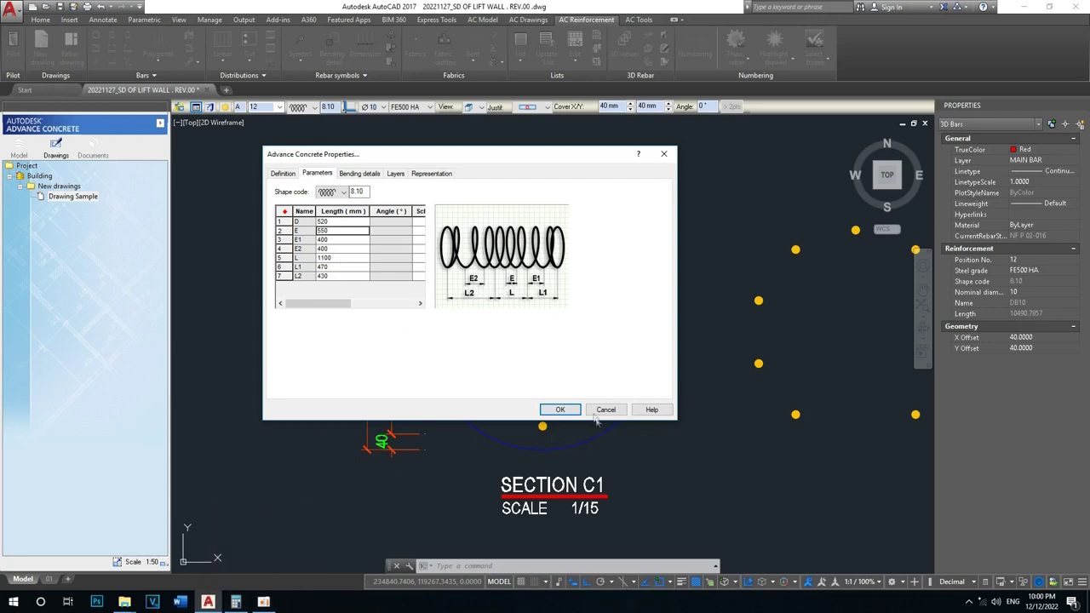
click(572, 410)
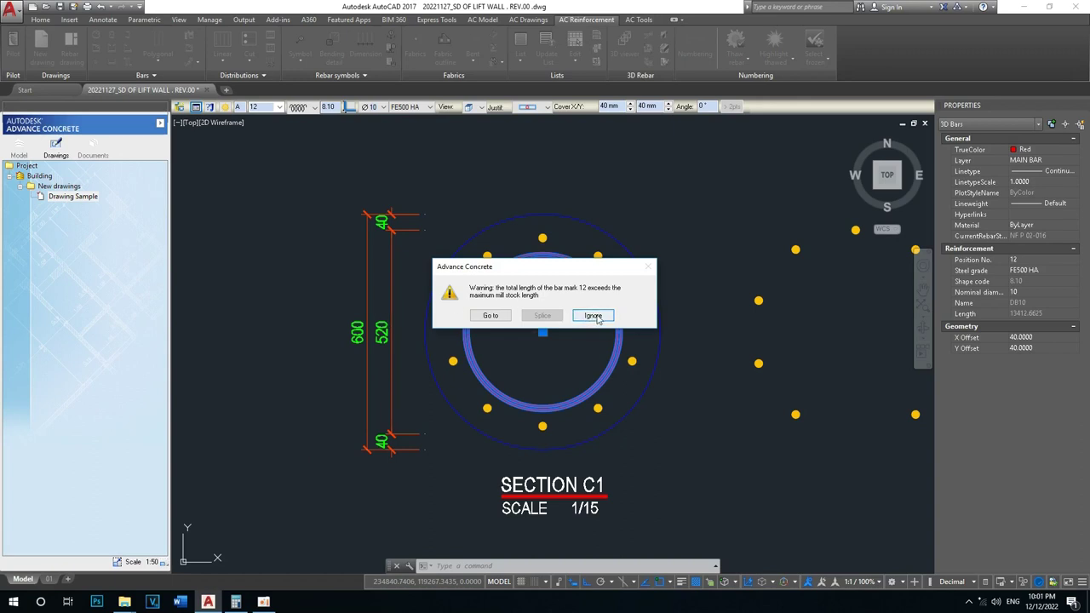
click(592, 315)
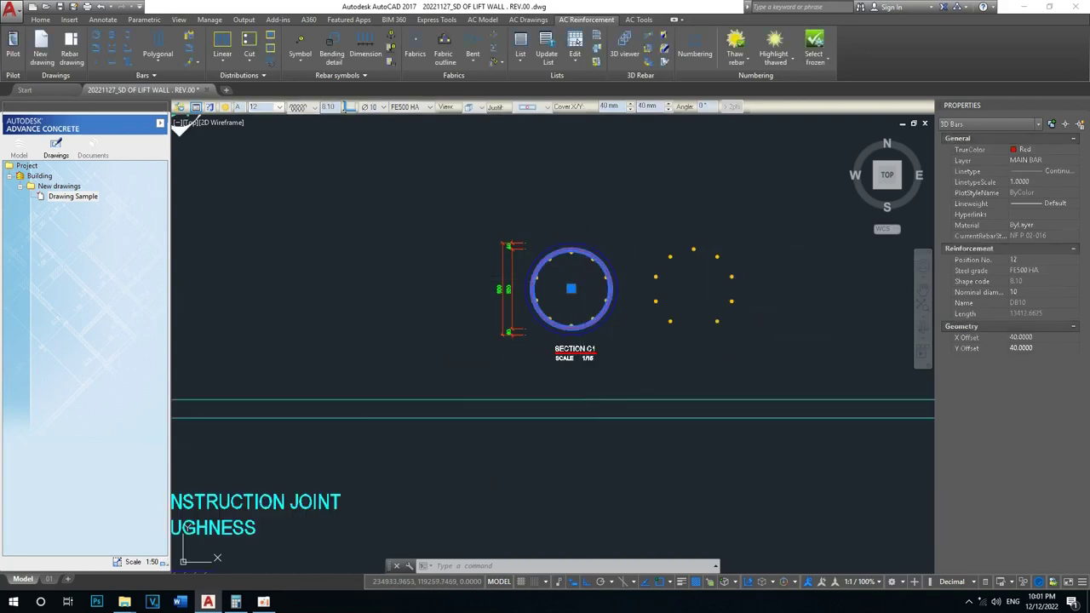
Step: Delete the bar near the 50 dimension on the column elevation, ignoring the stock-length warning
middle_drag(425, 252, 499, 236)
scroll(480, 253, down, 3)
scroll(486, 247, up, 3)
scroll(438, 238, up, 2)
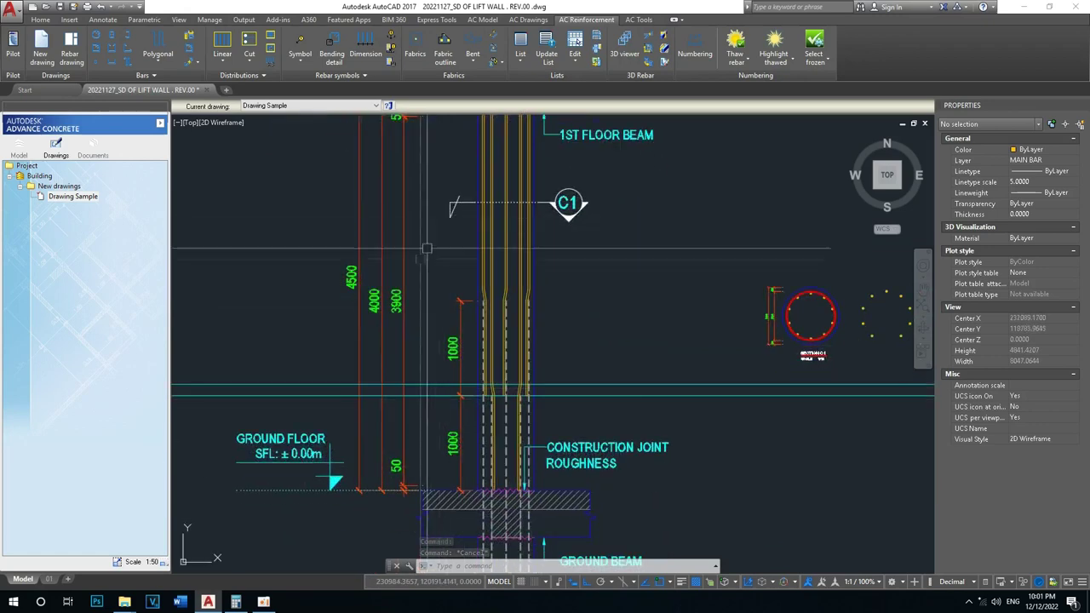
scroll(430, 358, up, 1)
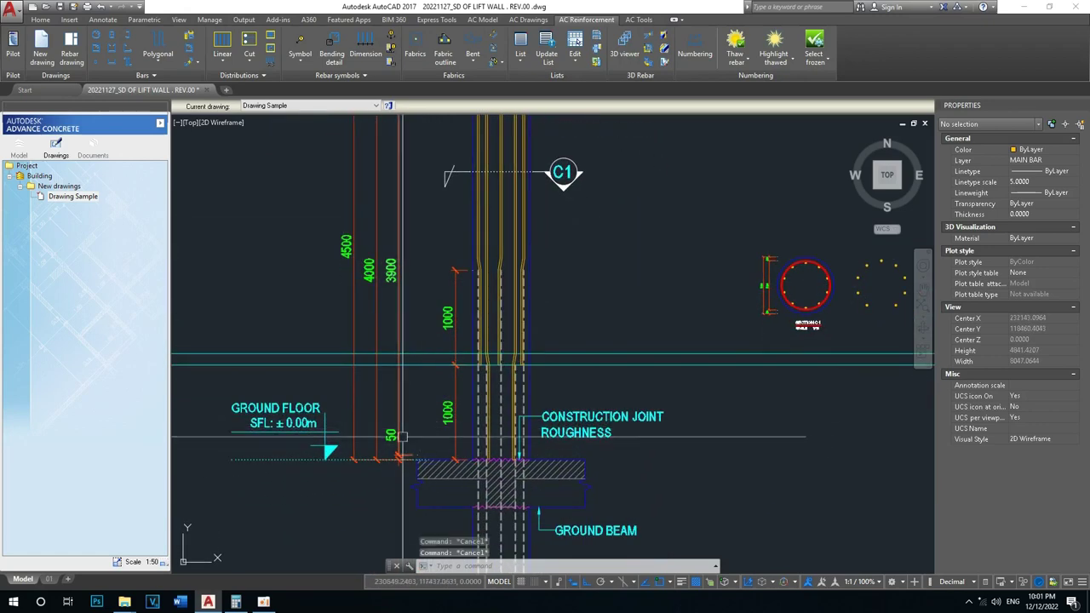
scroll(411, 487, up, 5)
click(362, 457)
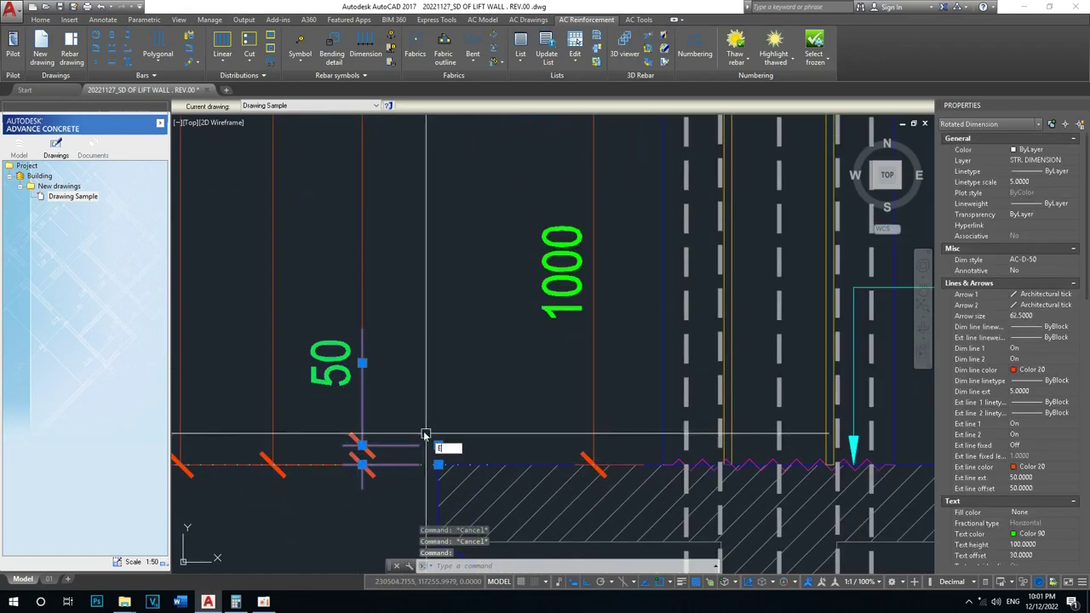
key(Delete)
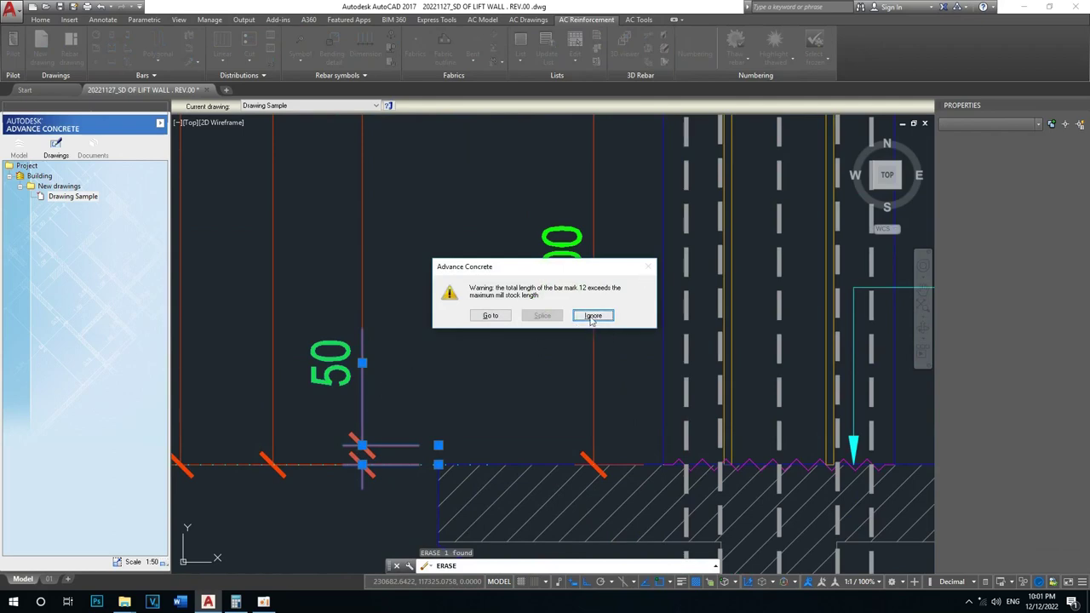
click(592, 316)
scroll(430, 337, down, 1)
click(459, 359)
scroll(445, 365, down, 2)
scroll(425, 382, up, 1)
Step: Purge all unused items from the drawing with PU
text(PU)
key(Return)
click(518, 440)
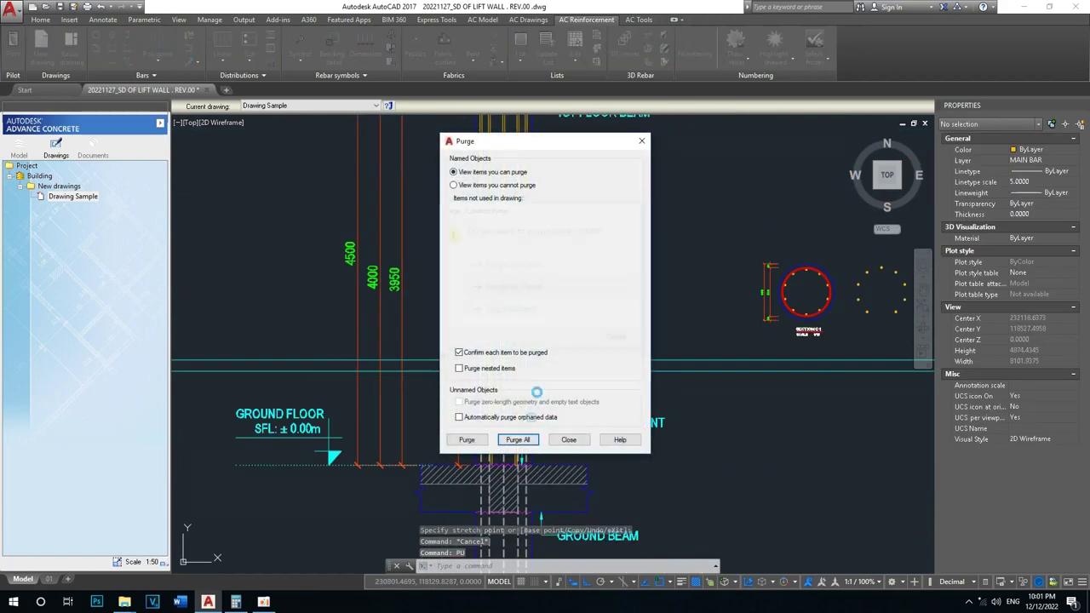
click(512, 287)
click(569, 440)
scroll(506, 299, down, 3)
scroll(404, 233, up, 5)
Step: Erase the unneeded 50 dimension near the first floor level
click(363, 224)
text(E)
key(Return)
click(383, 224)
key(Escape)
scroll(430, 222, down, 5)
scroll(381, 298, up, 5)
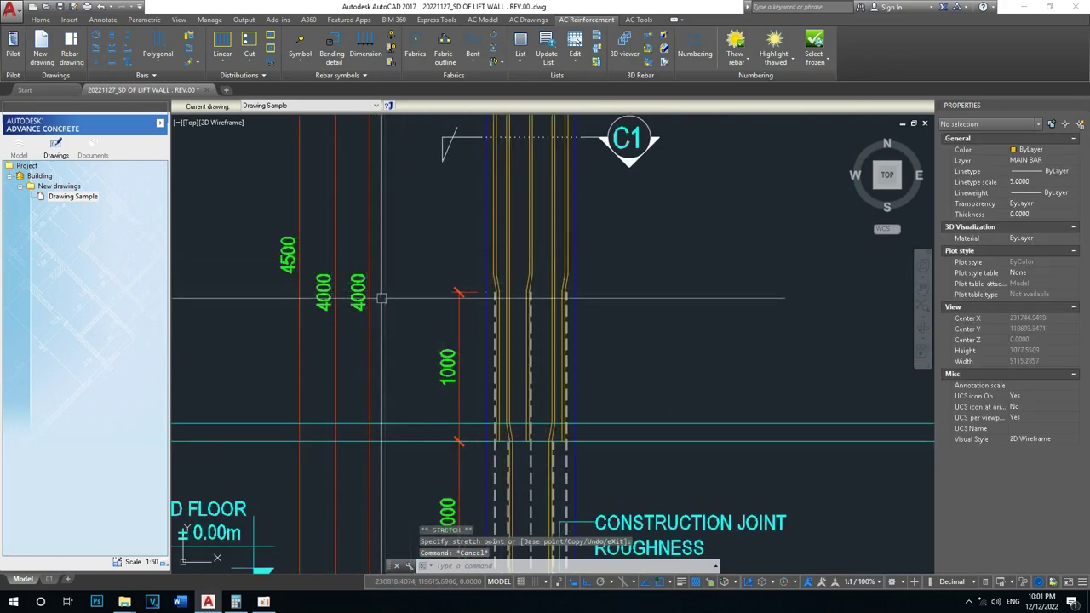
scroll(381, 298, down, 5)
scroll(266, 328, up, 5)
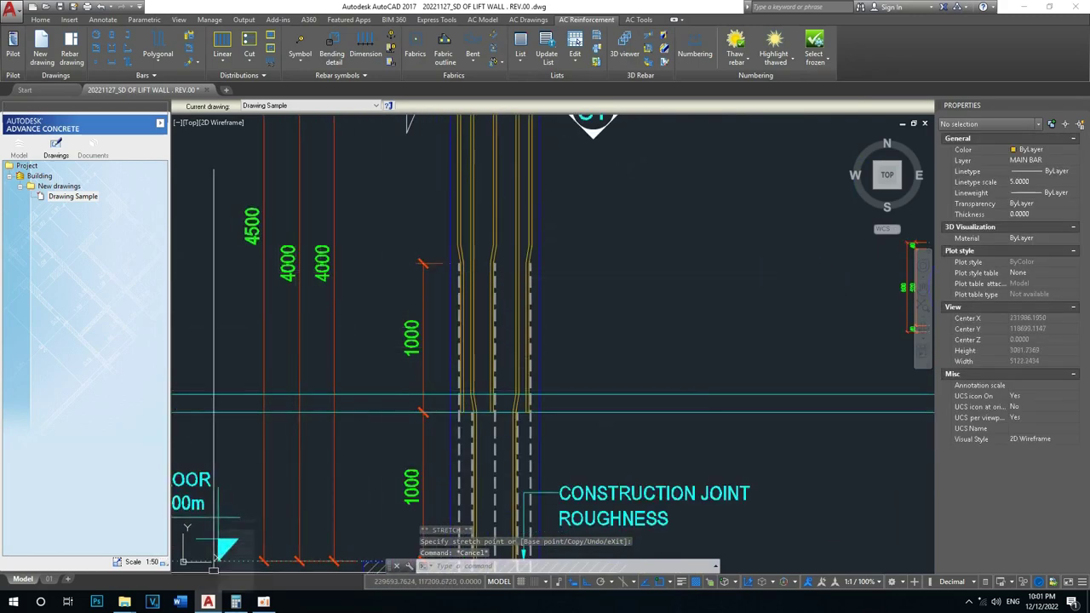
Step: Compute 0.33 × 4000 = 1,320 in Calculator and select Section C1's spiral bar
click(236, 602)
key(Escape)
text(0.33 ×)
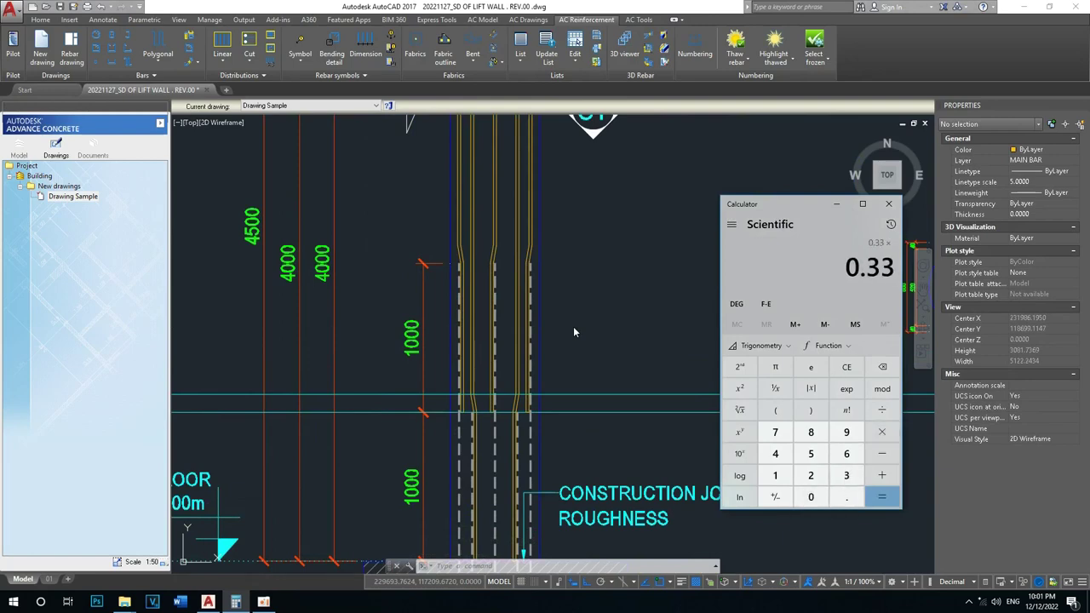
text( 4000)
key(Return)
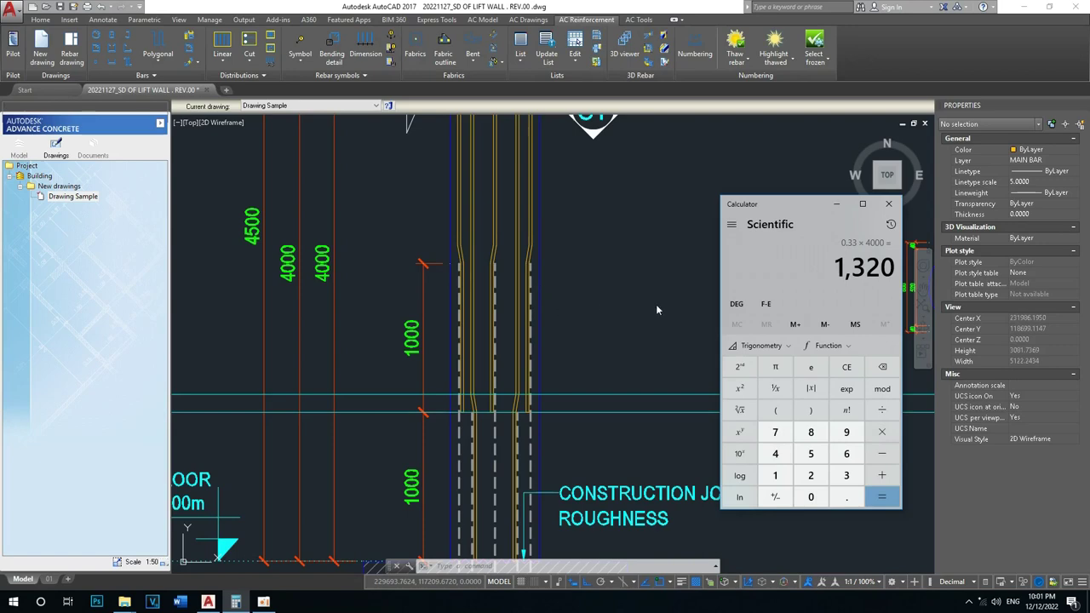
scroll(656, 310, down, 3)
middle_drag(656, 310, 475, 299)
scroll(475, 300, up, 3)
click(475, 299)
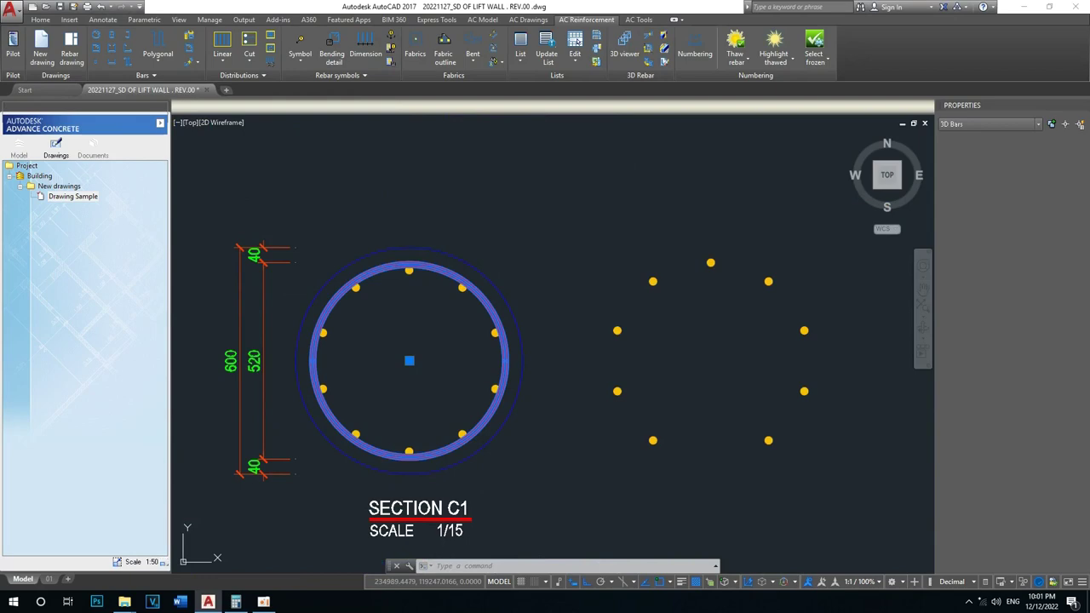
Step: Open the spiral bar's shape parameters and set L1 and L2 to 1320
click(195, 107)
click(390, 177)
drag(401, 157, 331, 146)
click(346, 223)
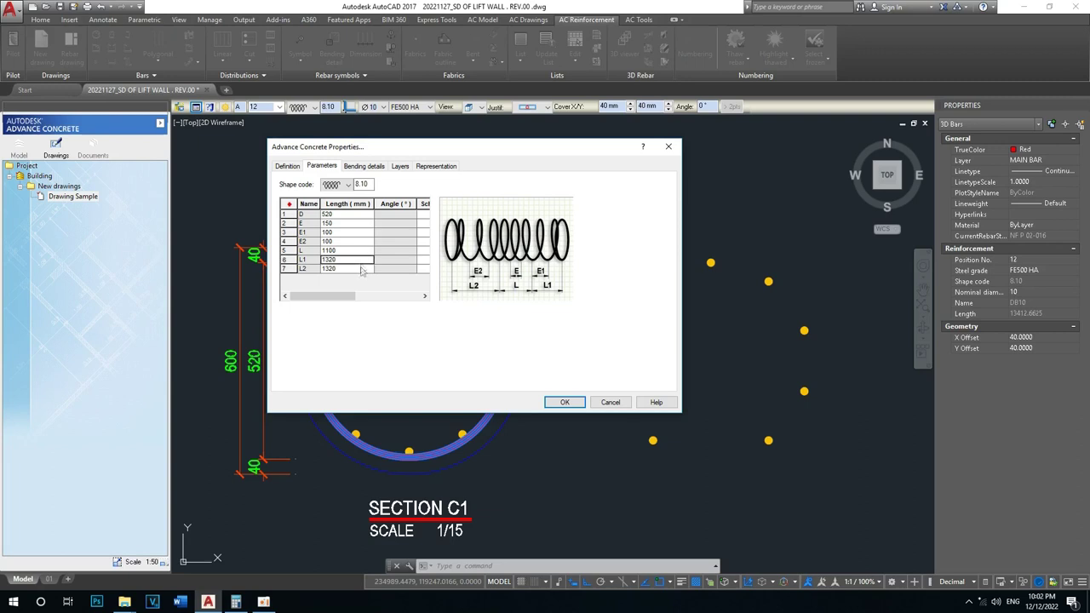
Step: Compute 4000 − 1320 − 1320 = 1,360 and set the spiral's L to 1360
click(236, 601)
click(846, 367)
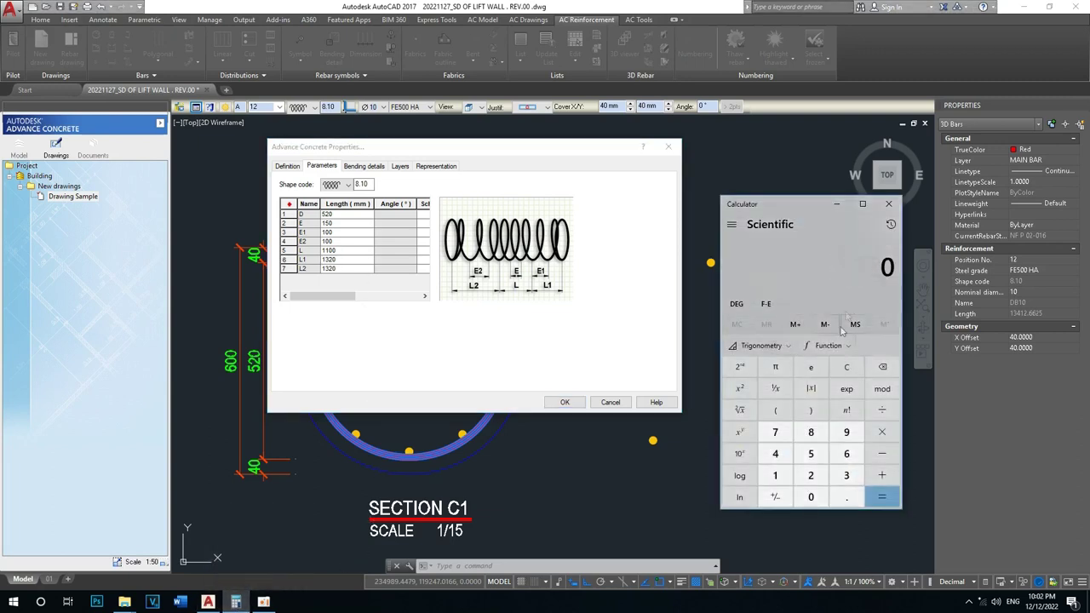
text(4000 - )
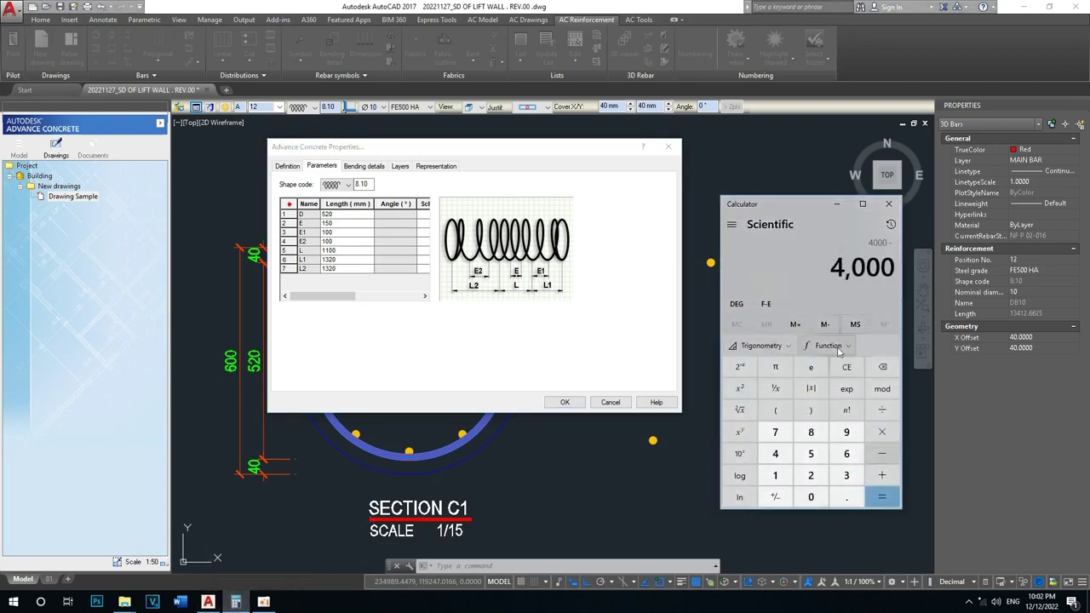
text(1320 )
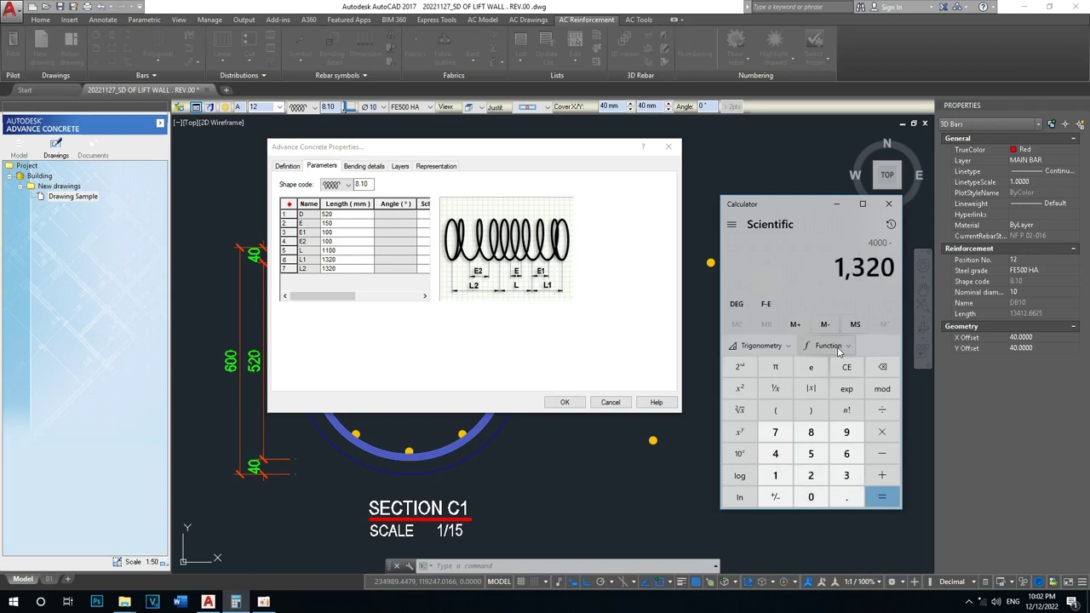
text(- 1320)
key(Return)
click(339, 253)
text(1360)
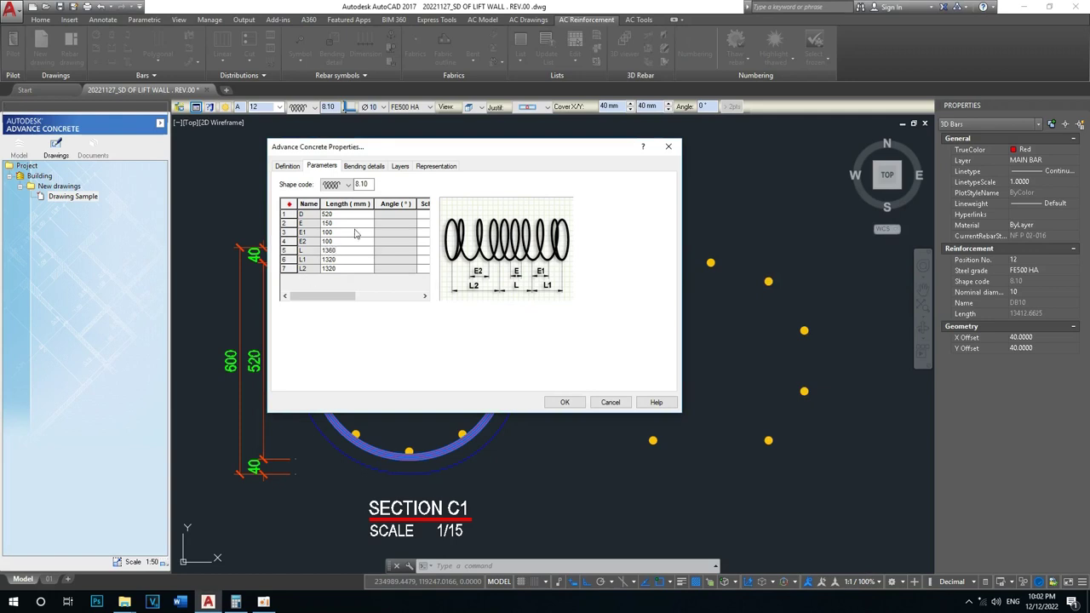
click(565, 402)
click(591, 314)
scroll(464, 254, down, 5)
key(Escape)
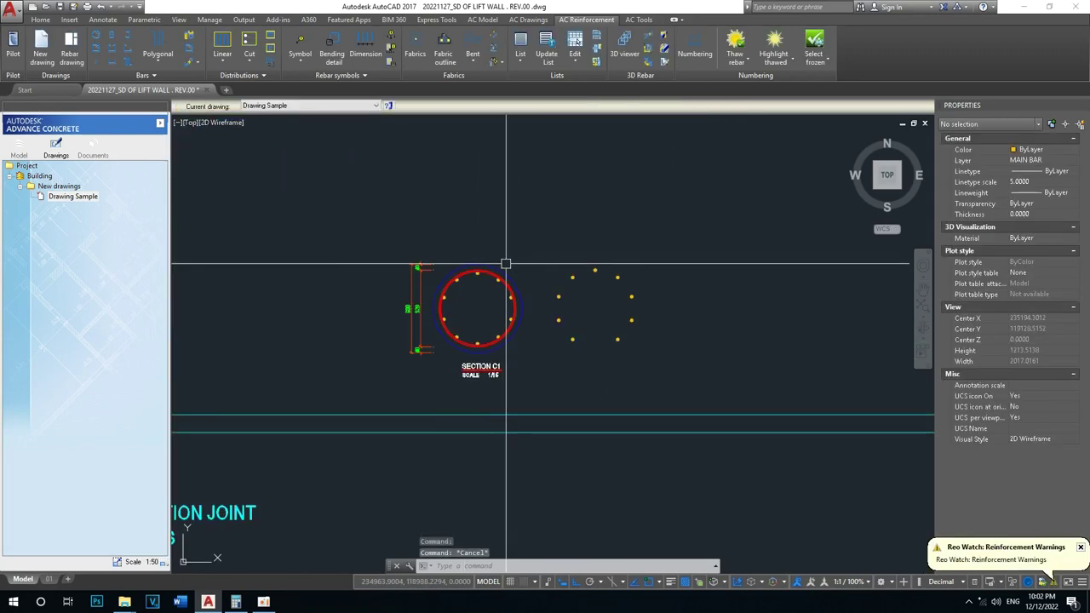
Step: Distribute the Section C1 spiral linearly up the column from the construction joint
scroll(506, 263, down, 4)
click(222, 47)
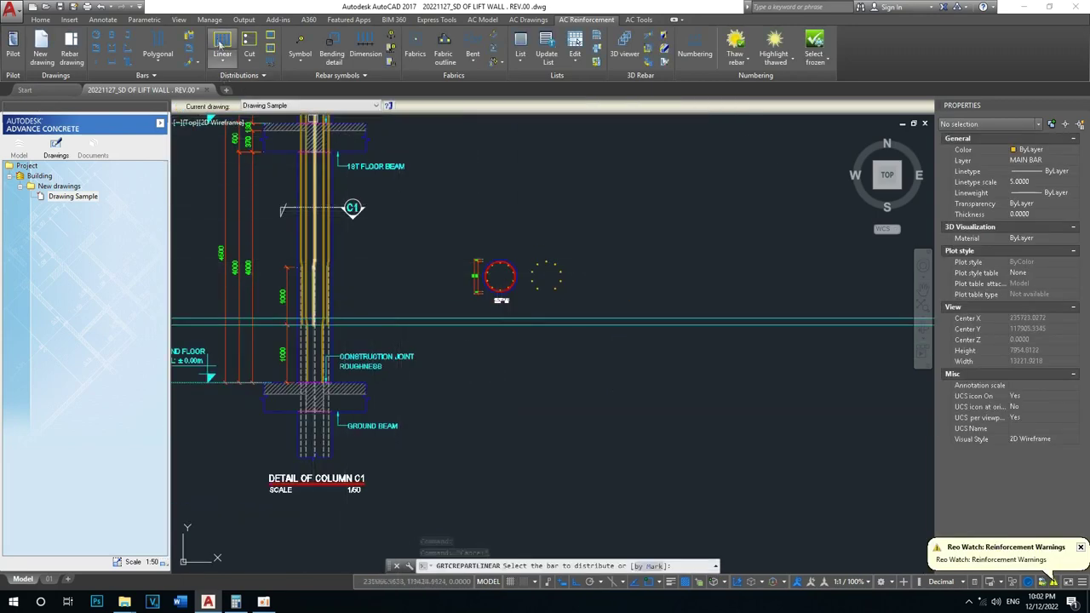
scroll(499, 264, up, 6)
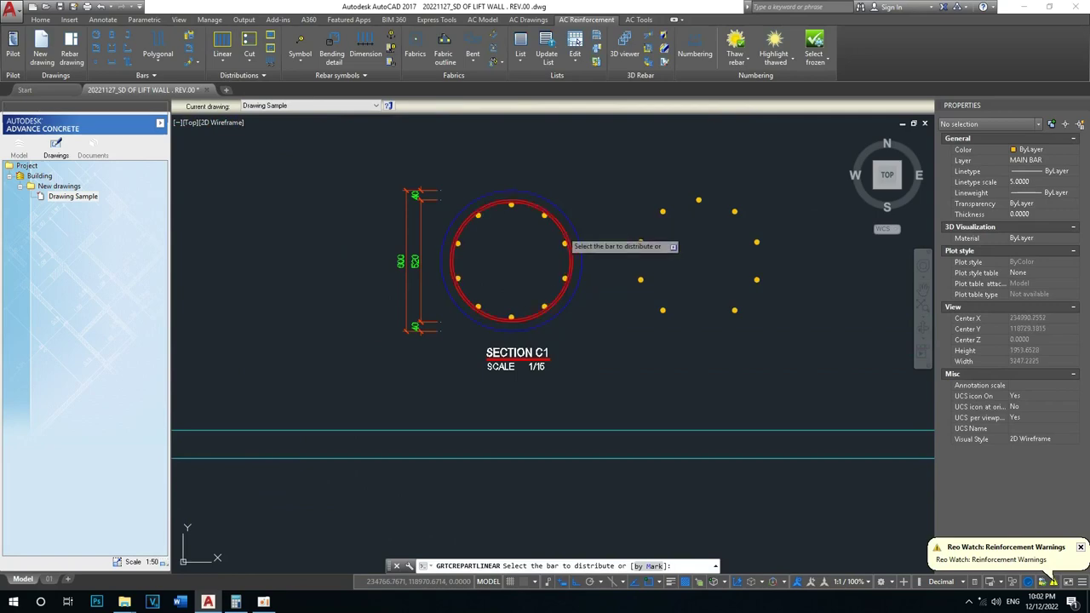
click(565, 244)
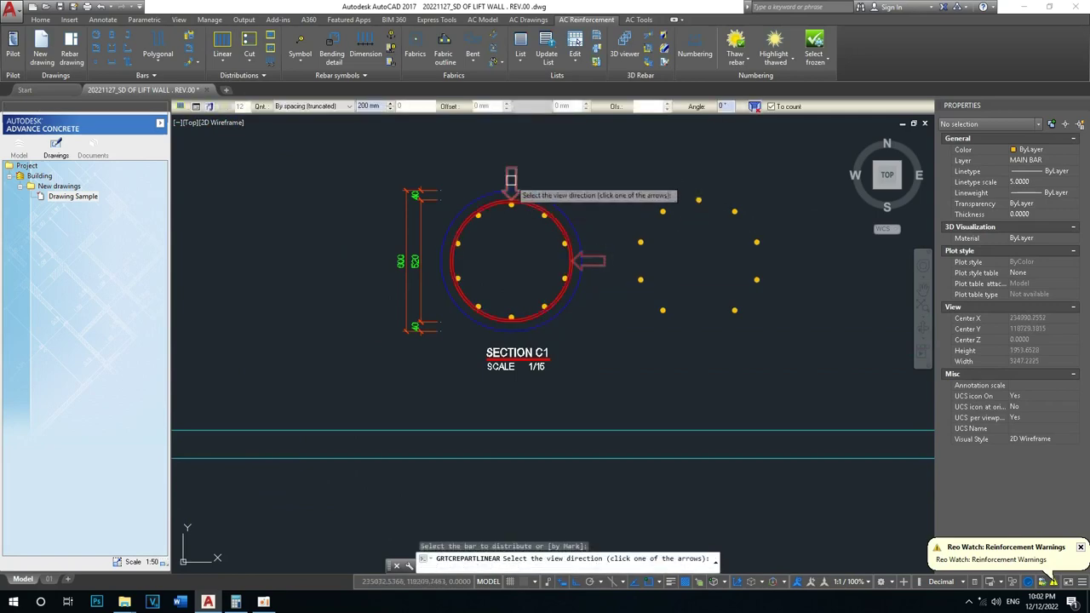
scroll(517, 175, down, 4)
scroll(366, 341, up, 2)
scroll(366, 357, up, 3)
scroll(349, 311, down, 6)
scroll(349, 319, up, 3)
scroll(349, 320, up, 2)
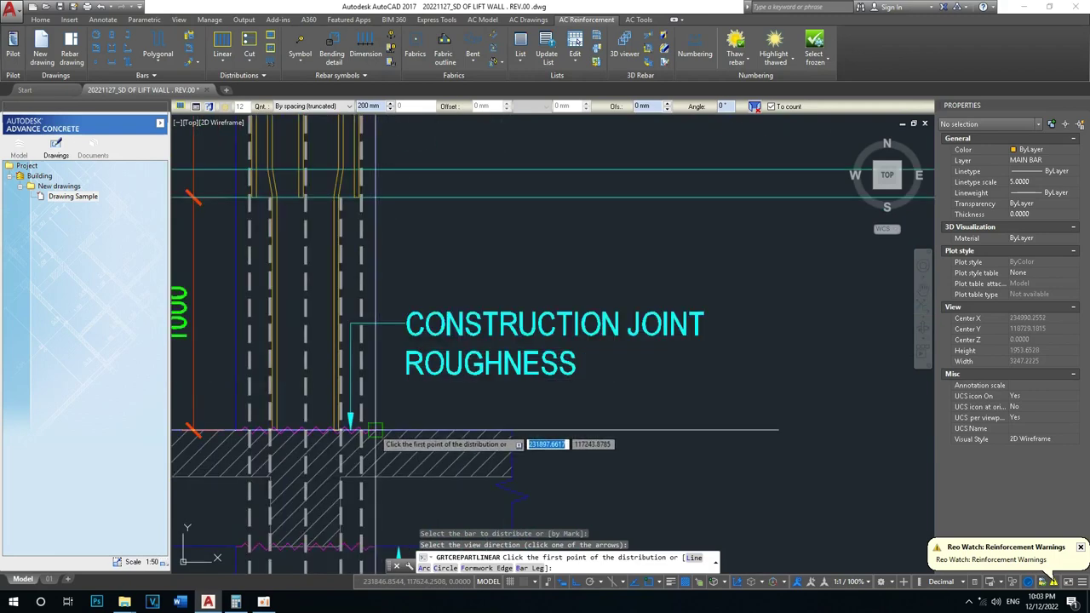
click(349, 425)
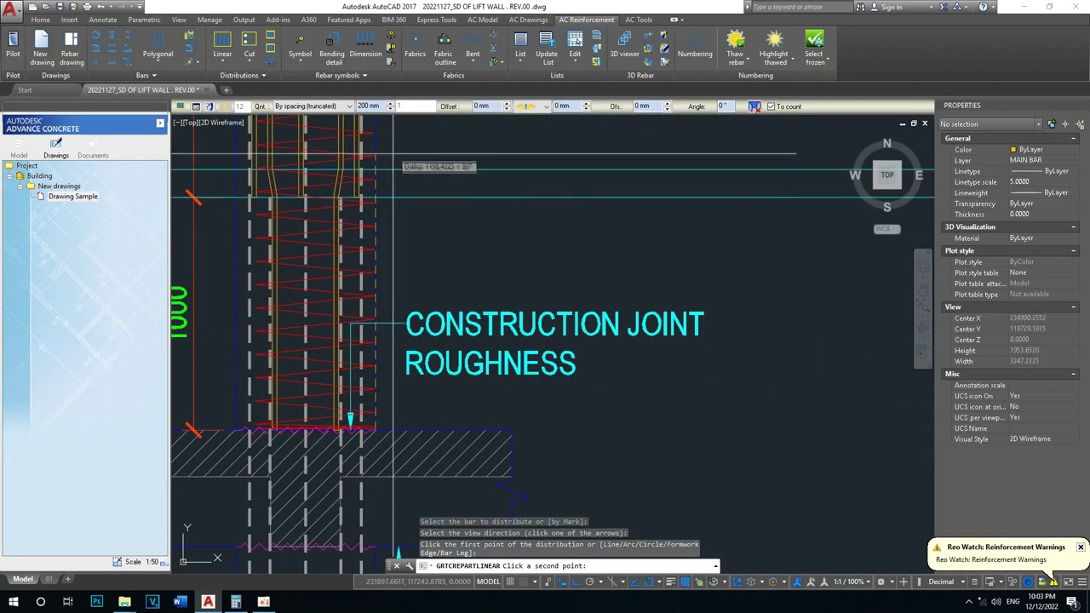
click(387, 151)
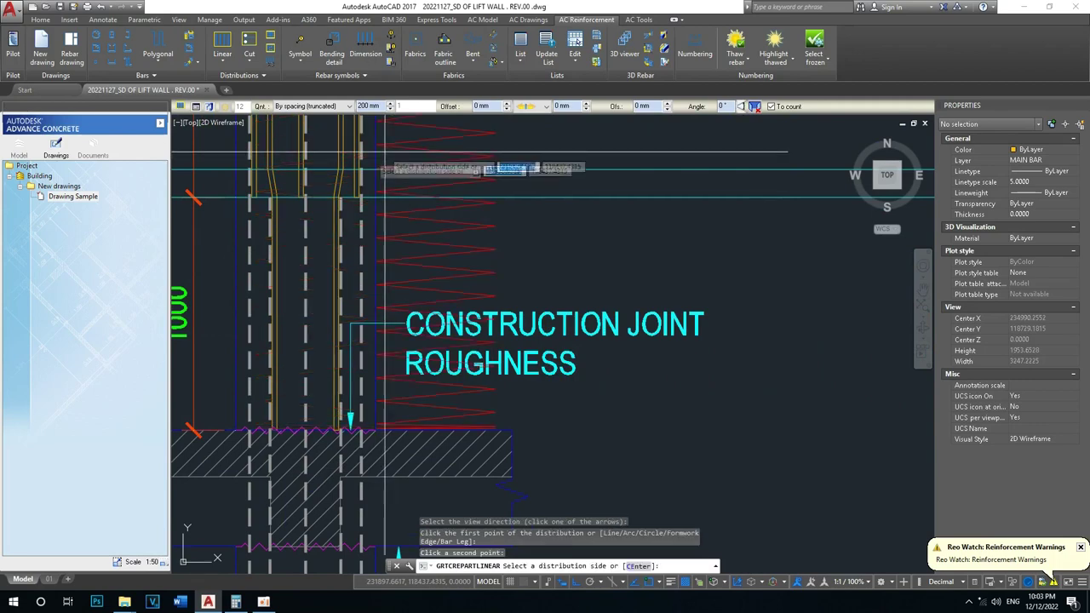
click(341, 157)
key(Escape)
key(Escape)
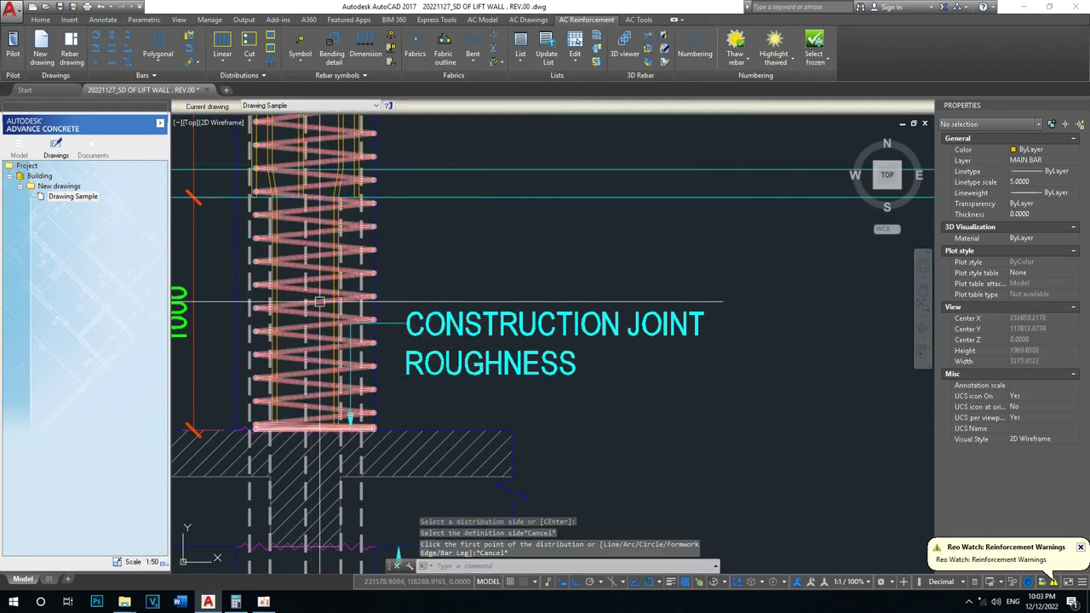
Step: Move the spiral distribution 40 units with the M command
scroll(297, 307, up, 2)
text(m)
key(Return)
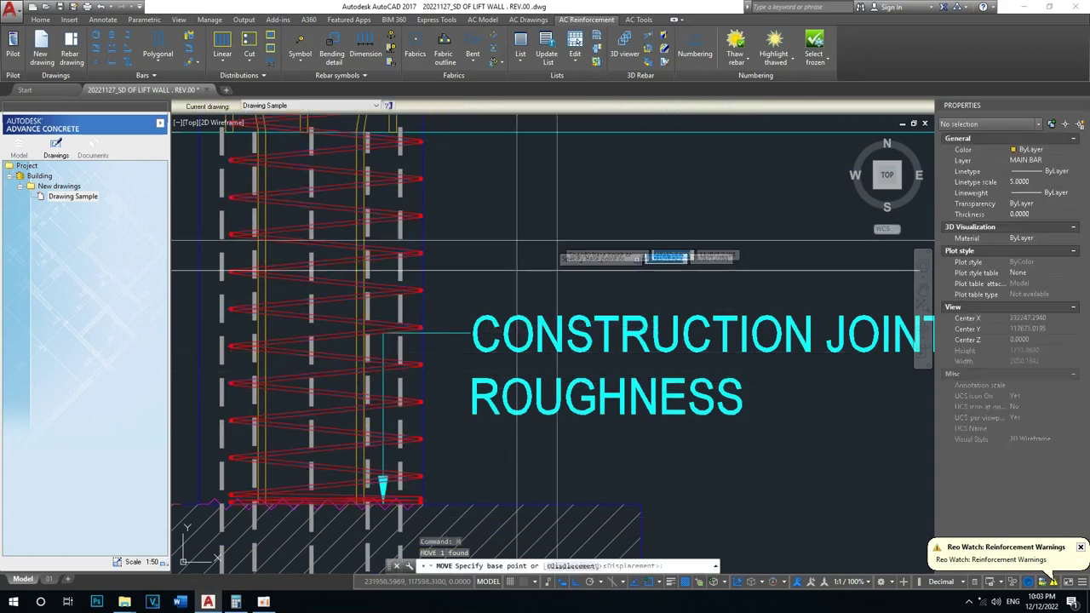
click(545, 240)
text(40)
key(Return)
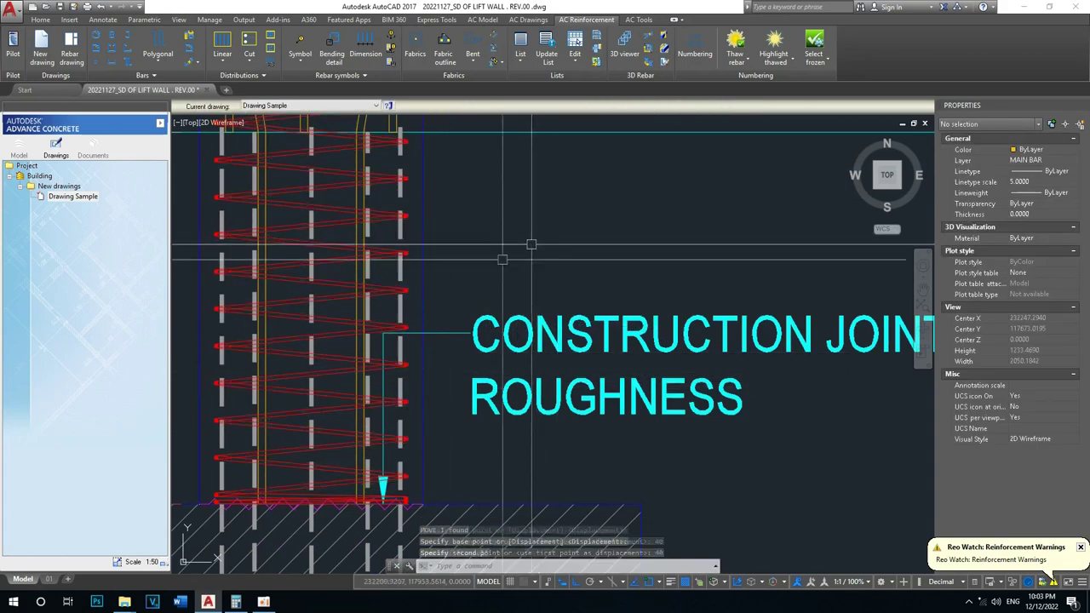
Step: Put the spiral distribution on the STIRRUP layer with ByLayer colour
click(243, 246)
click(1041, 160)
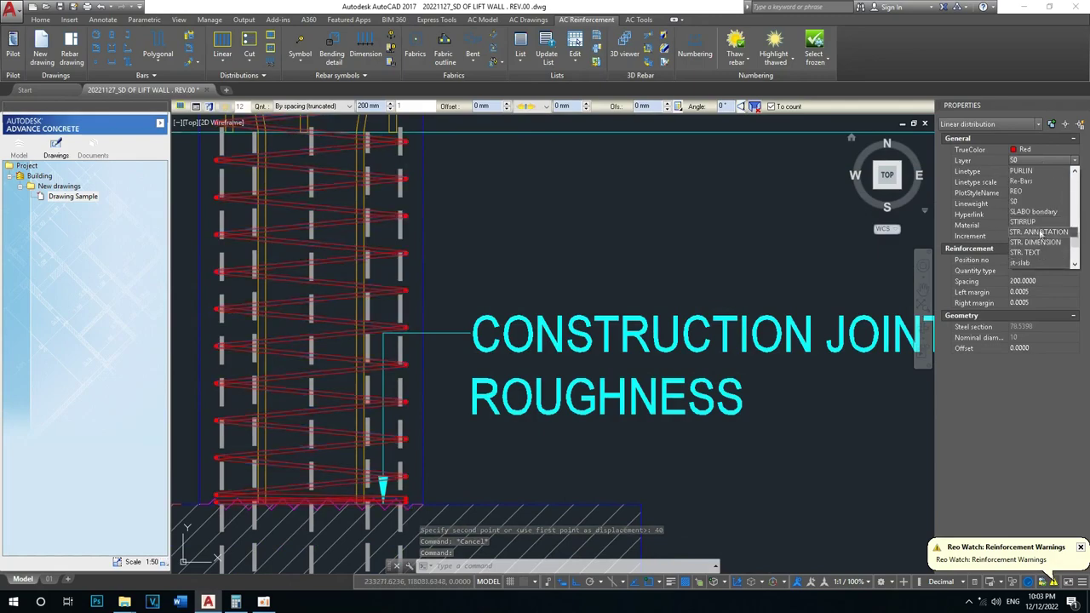
click(1041, 252)
click(1040, 161)
click(1041, 213)
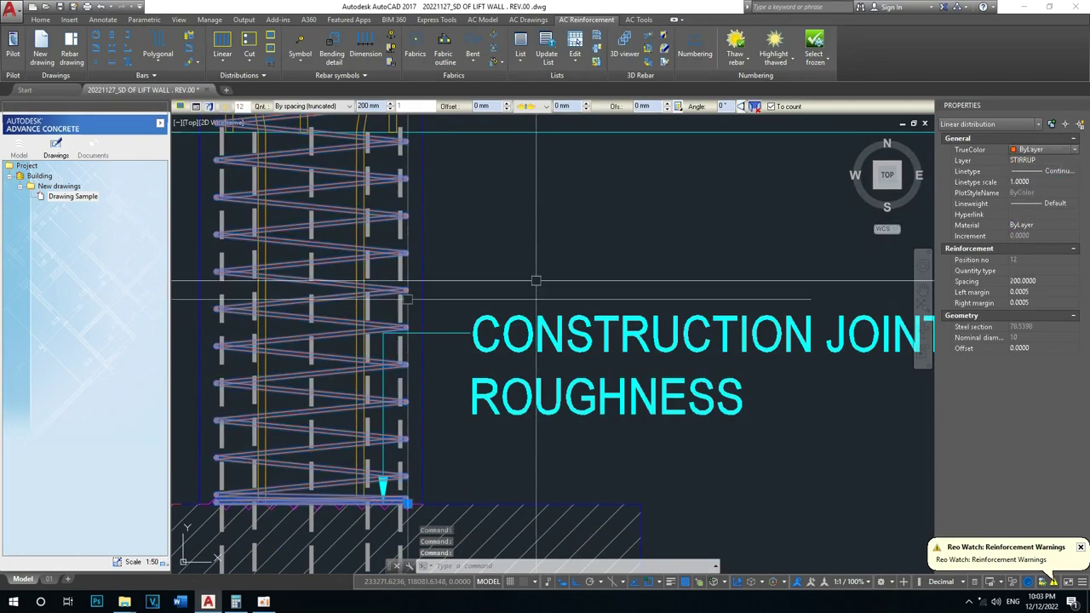
key(Escape)
Step: Pan to Section C1 and select its circular spiral bar to change its layer
scroll(520, 342, down, 3)
middle_drag(426, 255, 521, 341)
scroll(701, 315, up, 3)
middle_drag(684, 223, 598, 267)
click(599, 271)
click(1044, 160)
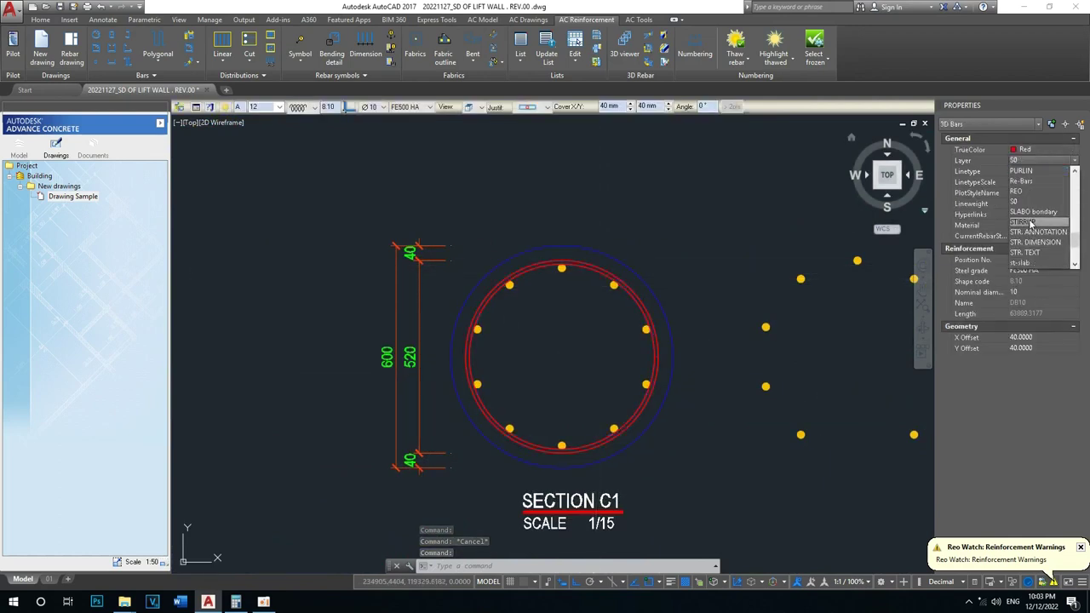
Step: Put the Section C1 spiral bar on the STIRRUP layer with ByLayer colour
click(1046, 159)
click(1044, 150)
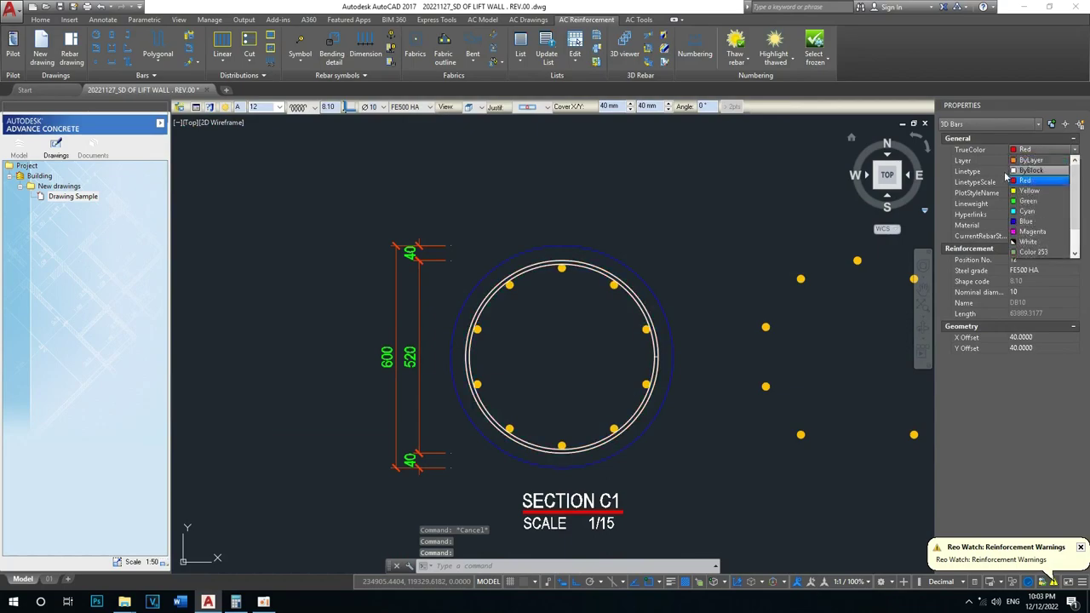
click(1027, 161)
scroll(656, 307, down, 5)
key(Escape)
Step: Compute 3900 × 0.33 = 1,287 in the Calculator
scroll(383, 358, up, 2)
scroll(368, 230, up, 5)
scroll(368, 230, down, 3)
middle_drag(434, 511, 434, 270)
scroll(434, 271, up, 1)
scroll(435, 271, up, 1)
scroll(435, 271, down, 3)
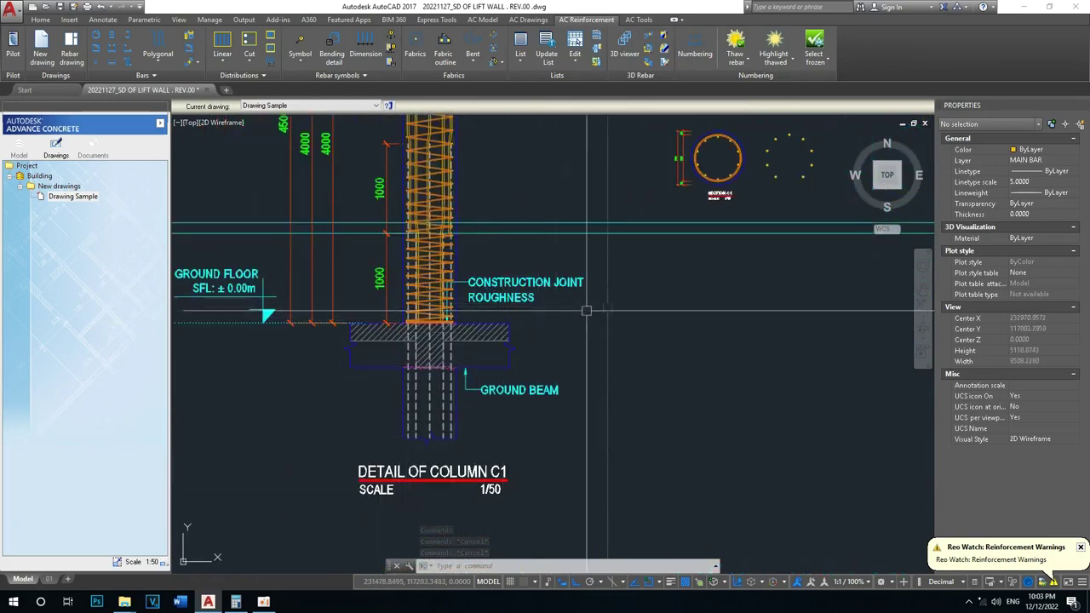
middle_drag(387, 234, 297, 255)
click(235, 602)
key(Escape)
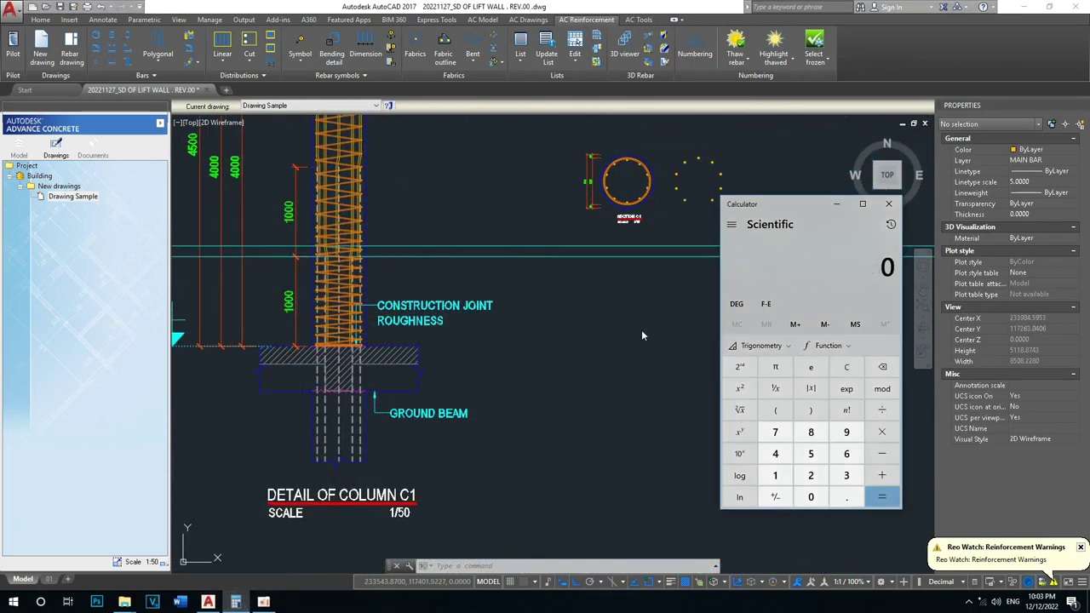
text(3900)
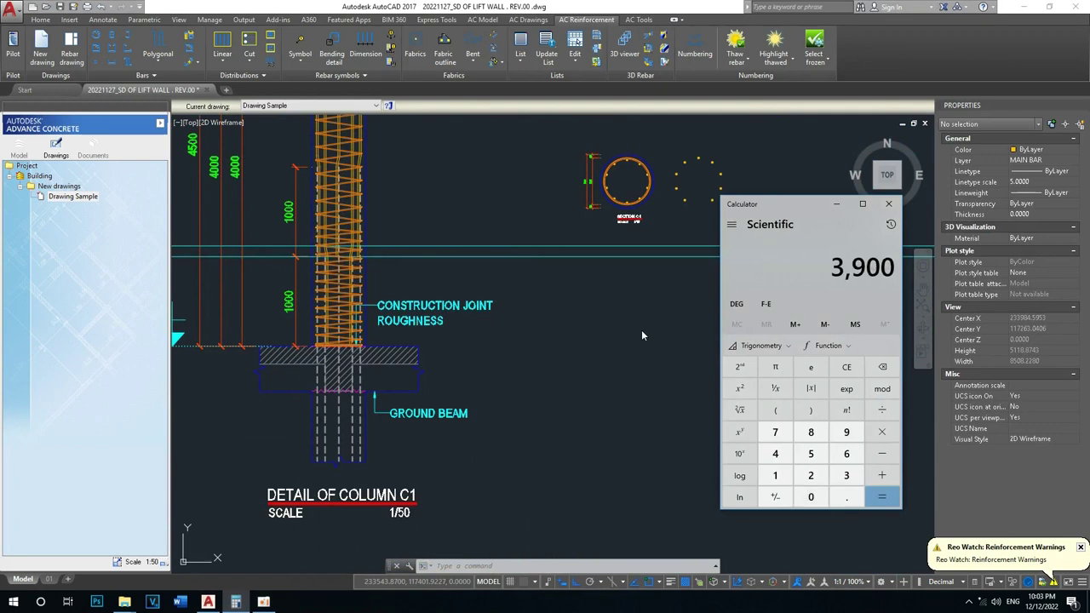
text(*)
text(.33)
key(Return)
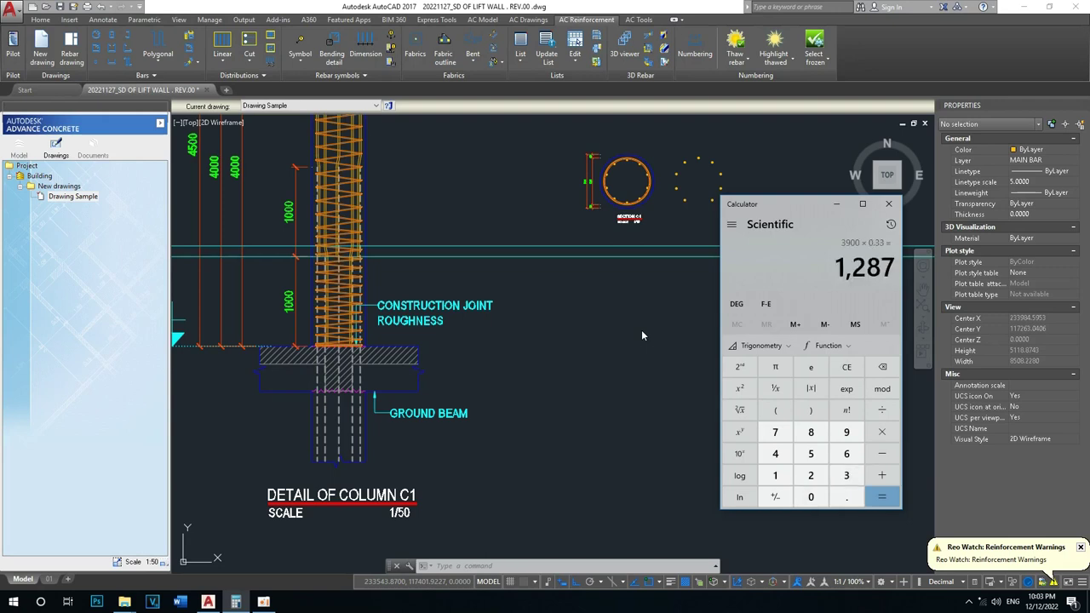
Step: Select the Section C1 spiral bar and view its shape parameters
click(570, 381)
scroll(628, 181, up, 5)
click(475, 375)
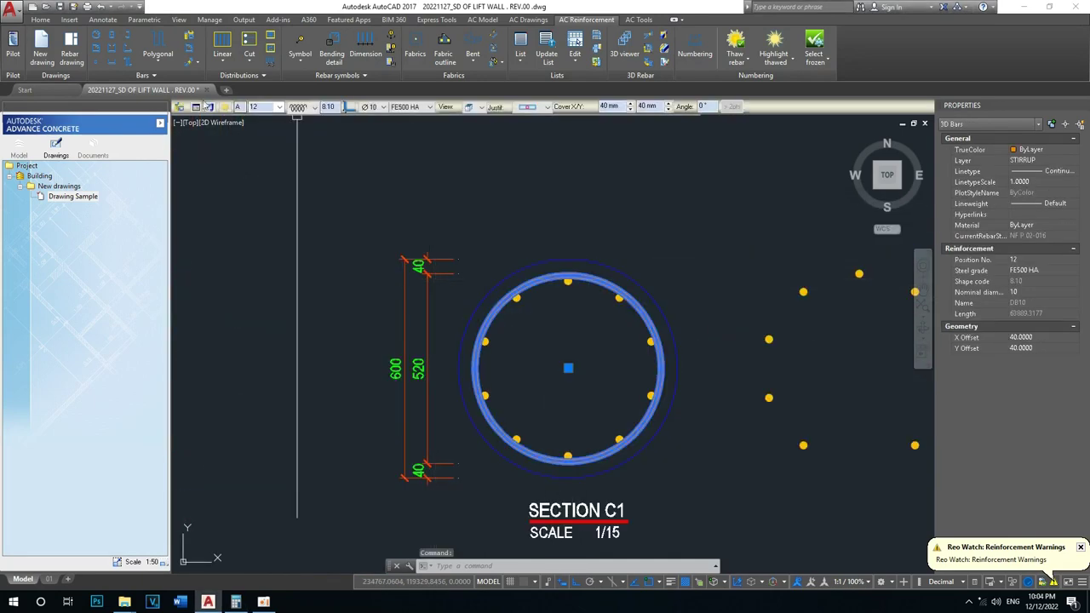
click(396, 185)
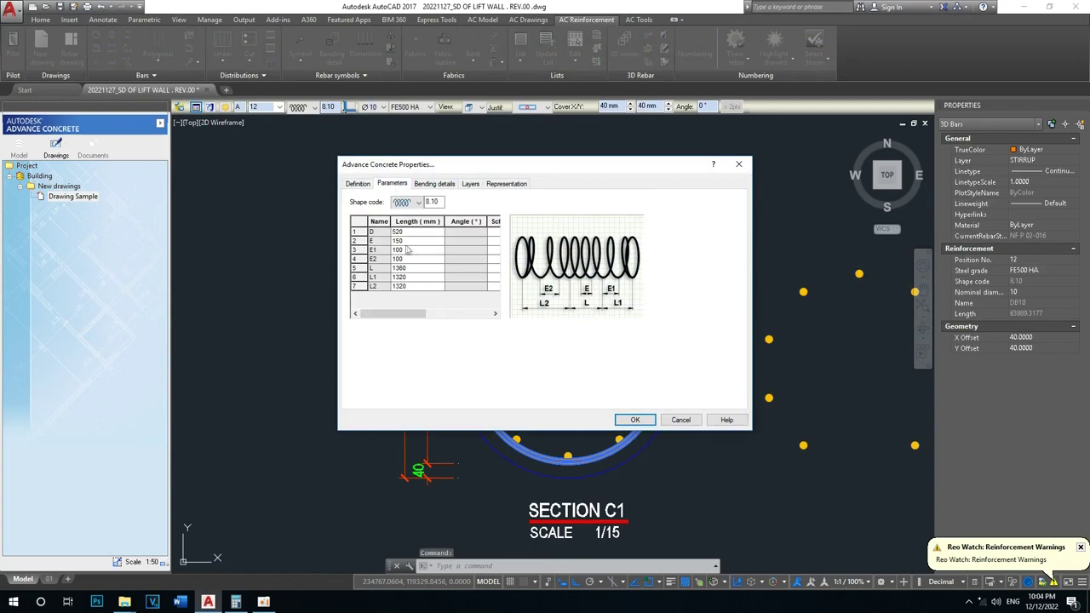
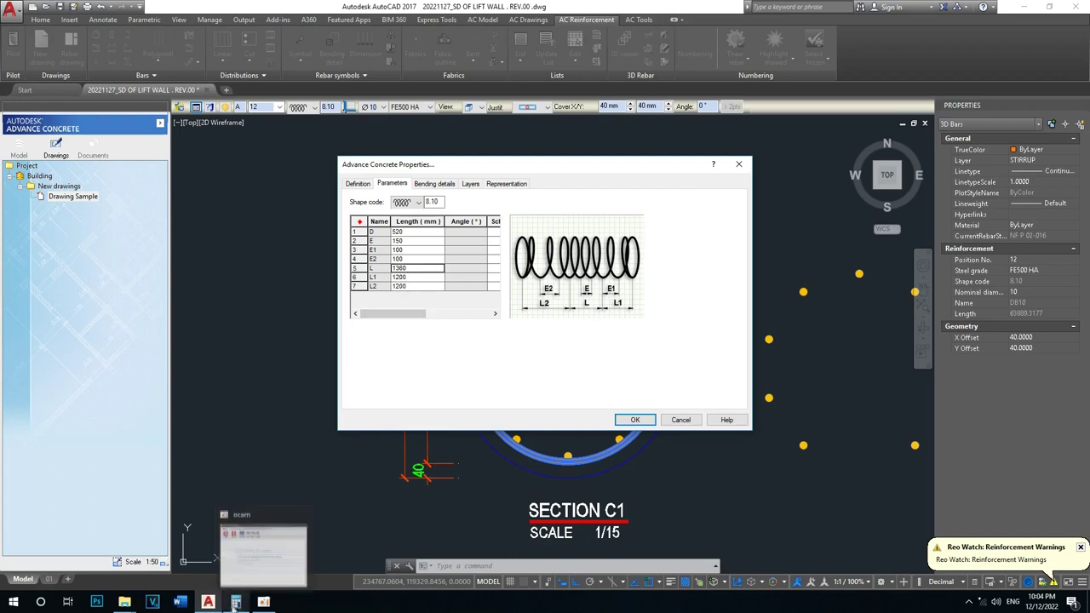
Step: Compute 3900−1200 in the Calculator and set the spiral stirrup's L length to 2700 mm
click(276, 550)
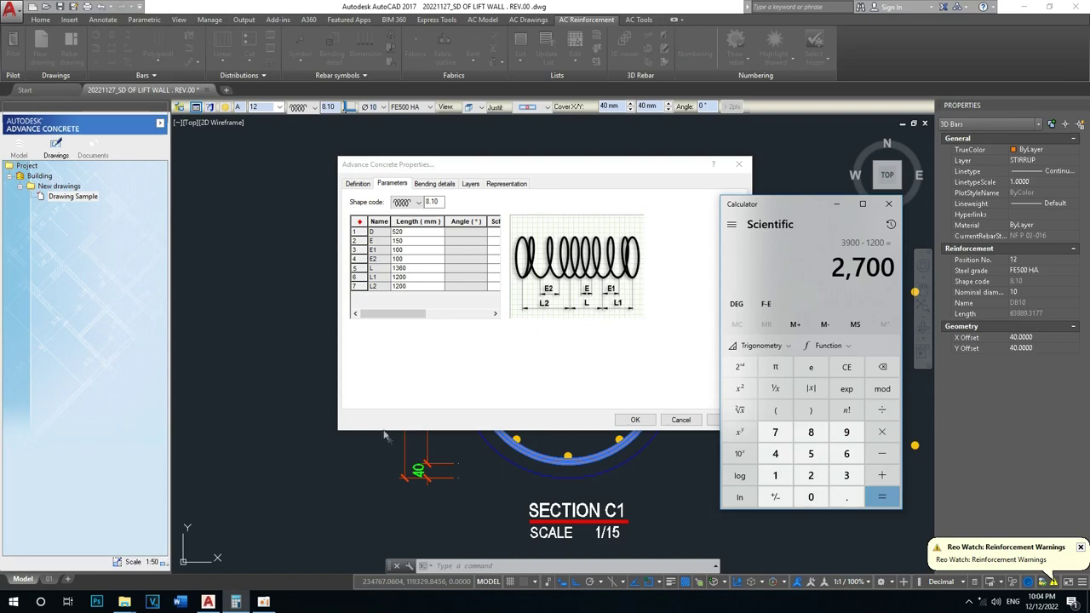
click(417, 269)
text(2700)
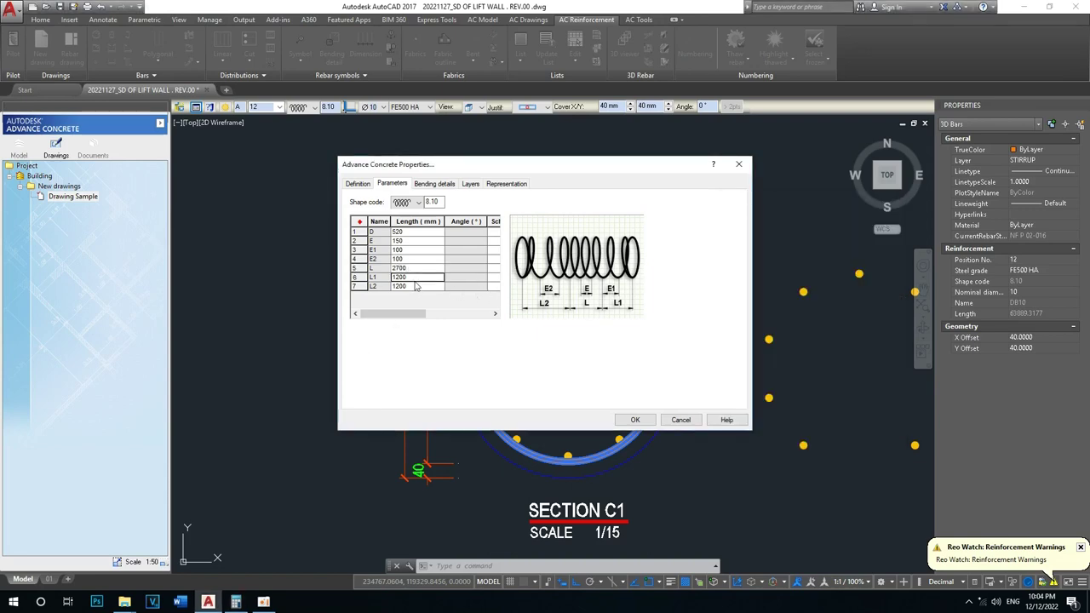
click(236, 601)
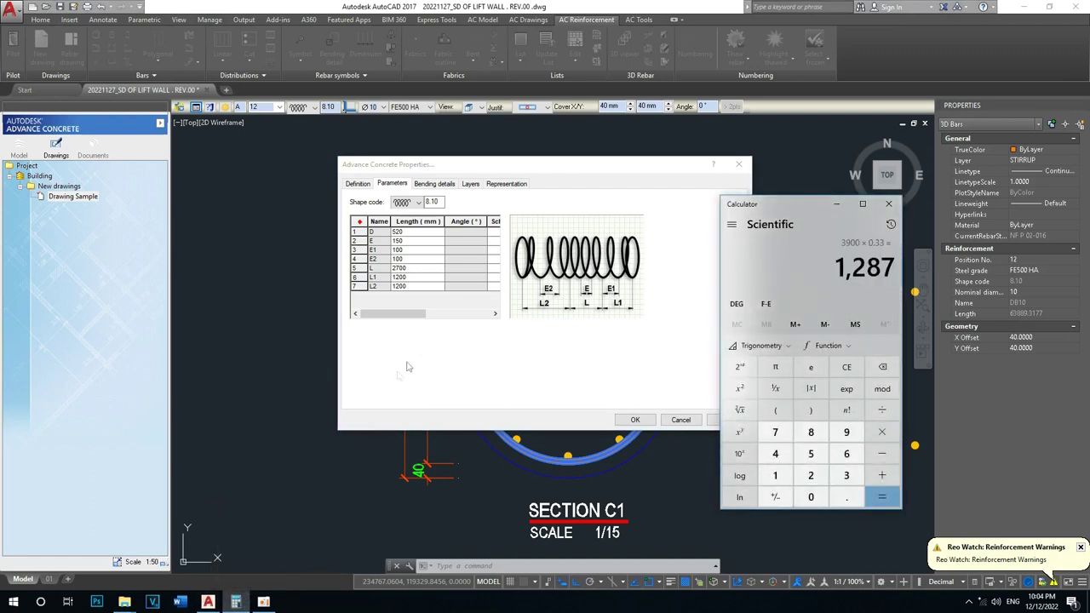
click(410, 270)
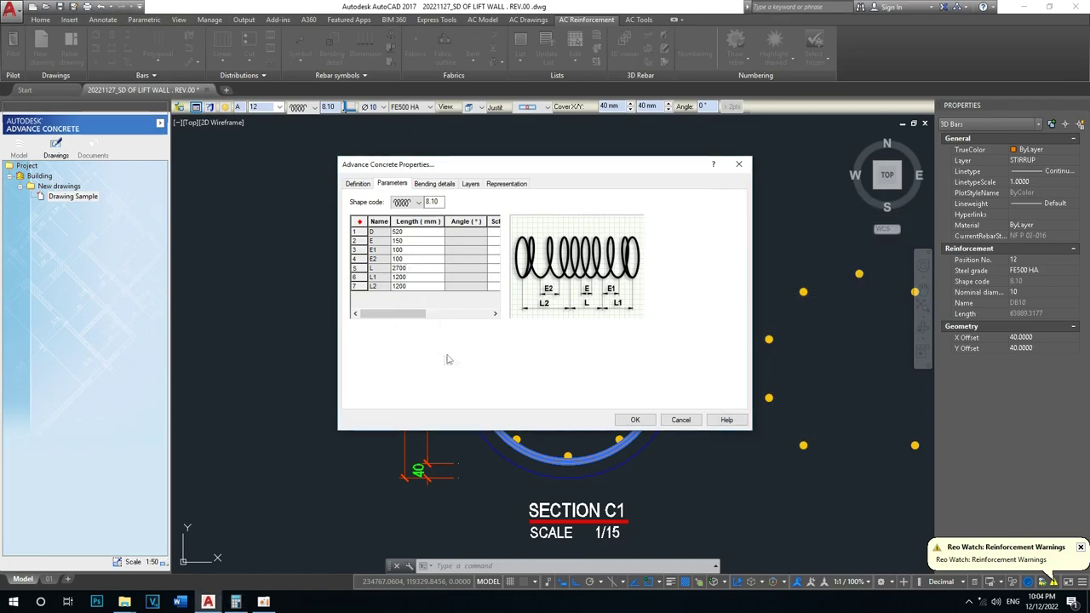
click(634, 420)
scroll(596, 378, up, 2)
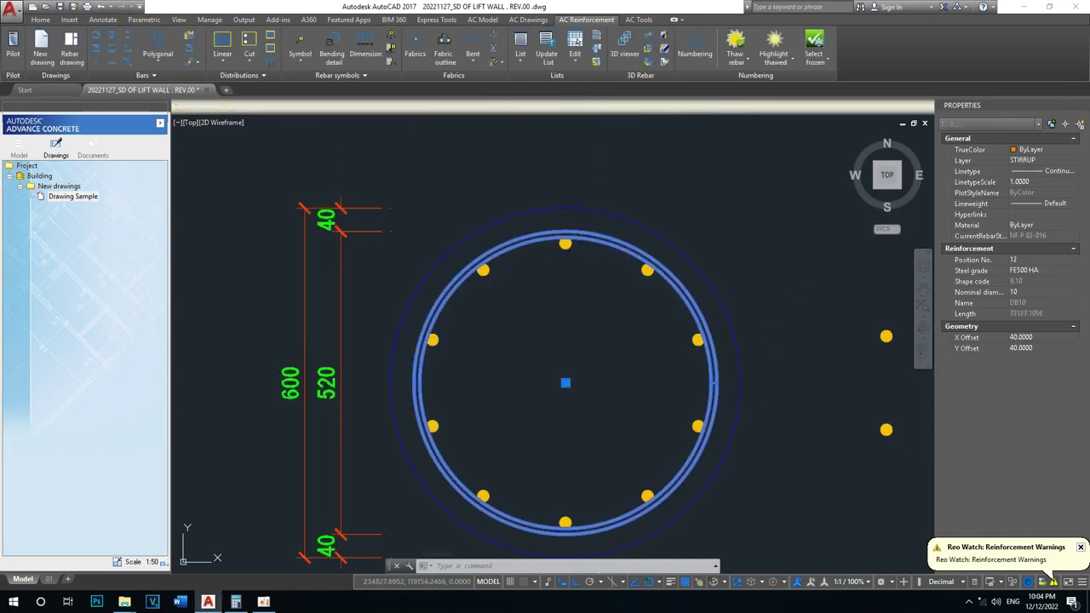
scroll(585, 293, down, 5)
middle_drag(585, 294, 438, 318)
scroll(438, 318, down, 2)
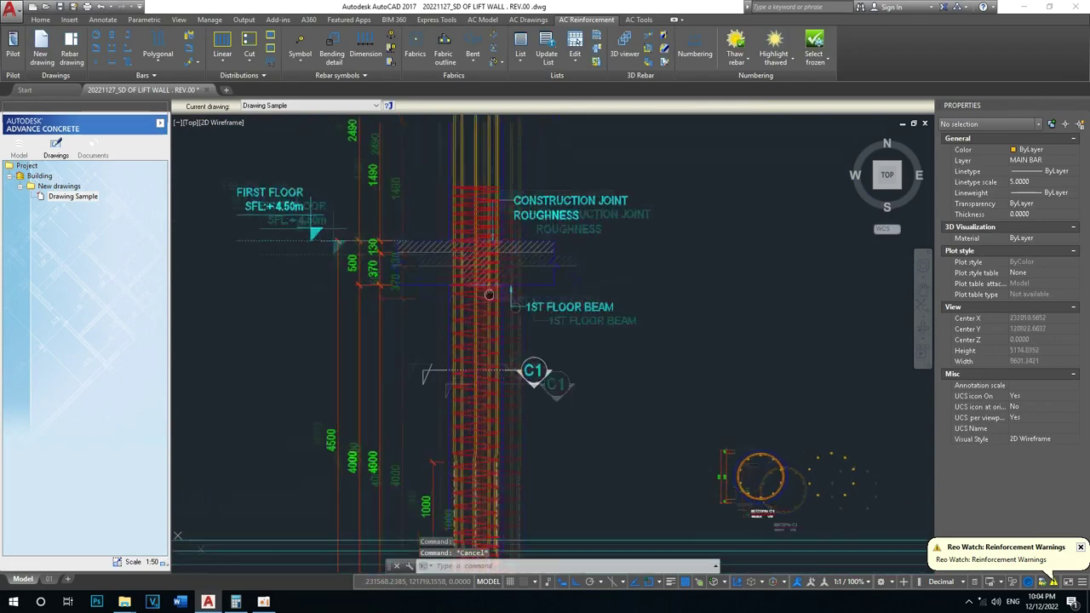
click(438, 318)
middle_drag(533, 448, 432, 375)
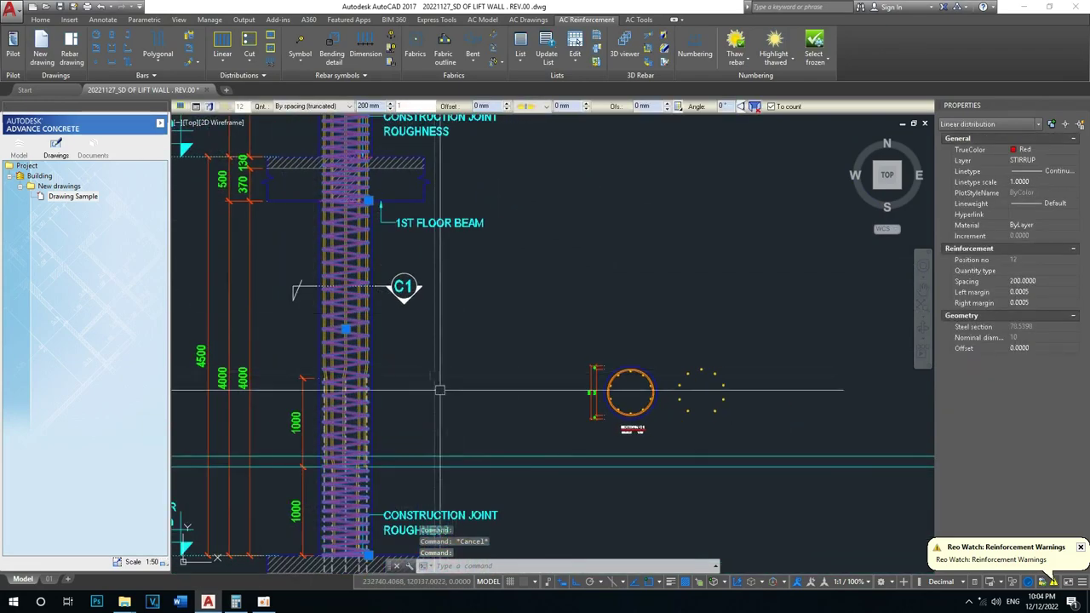
click(245, 605)
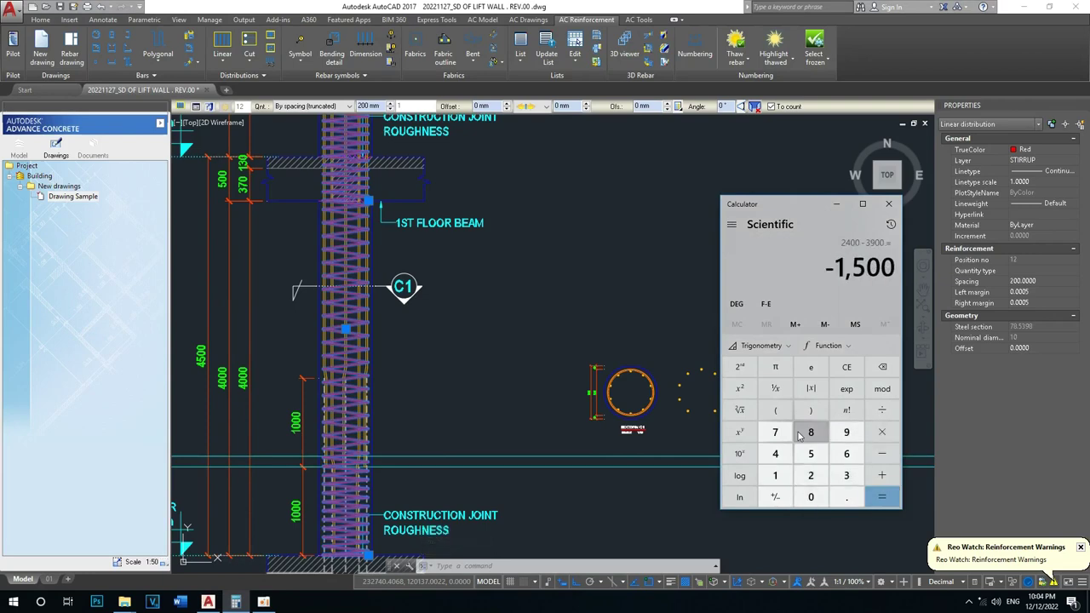
click(530, 316)
scroll(630, 400, up, 3)
key(Escape)
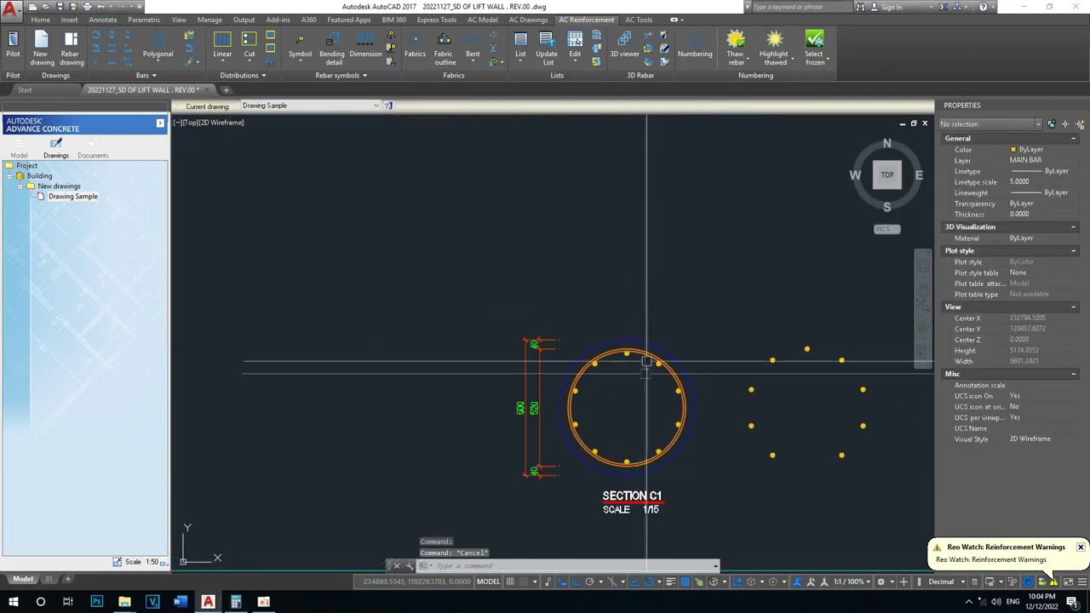
click(627, 349)
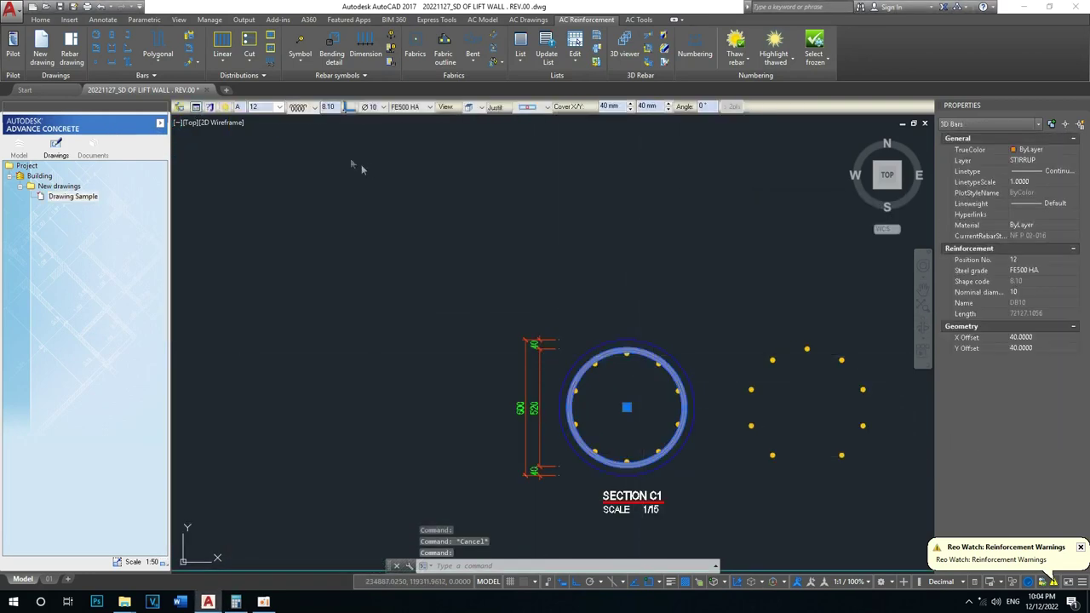
click(392, 183)
text(1500)
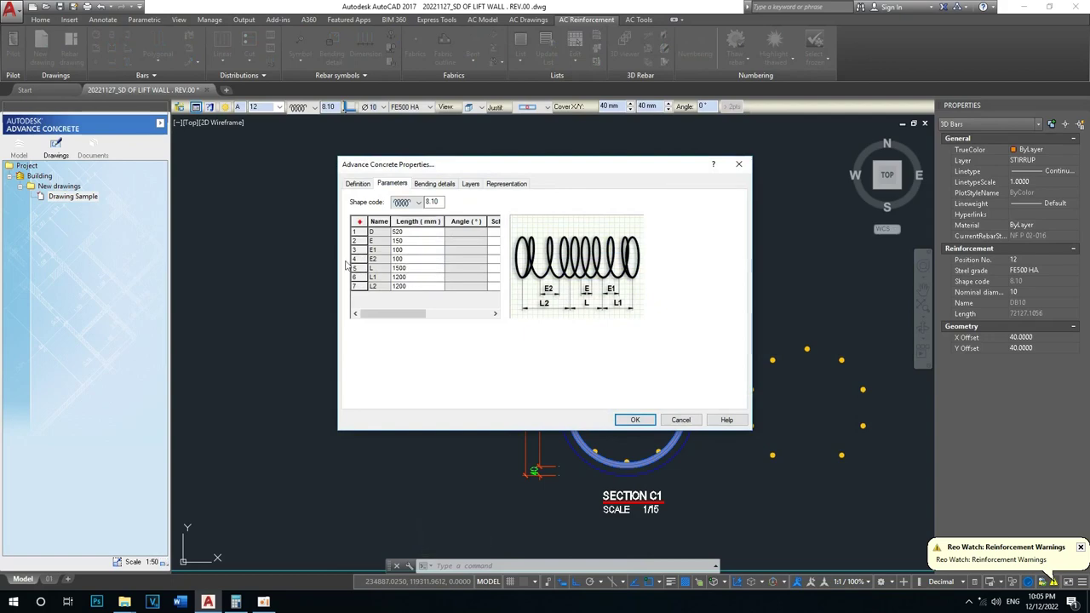
Step: Commit the spiral's L length of 1500, tick the Scheduled column, and confirm the dialog
key(End)
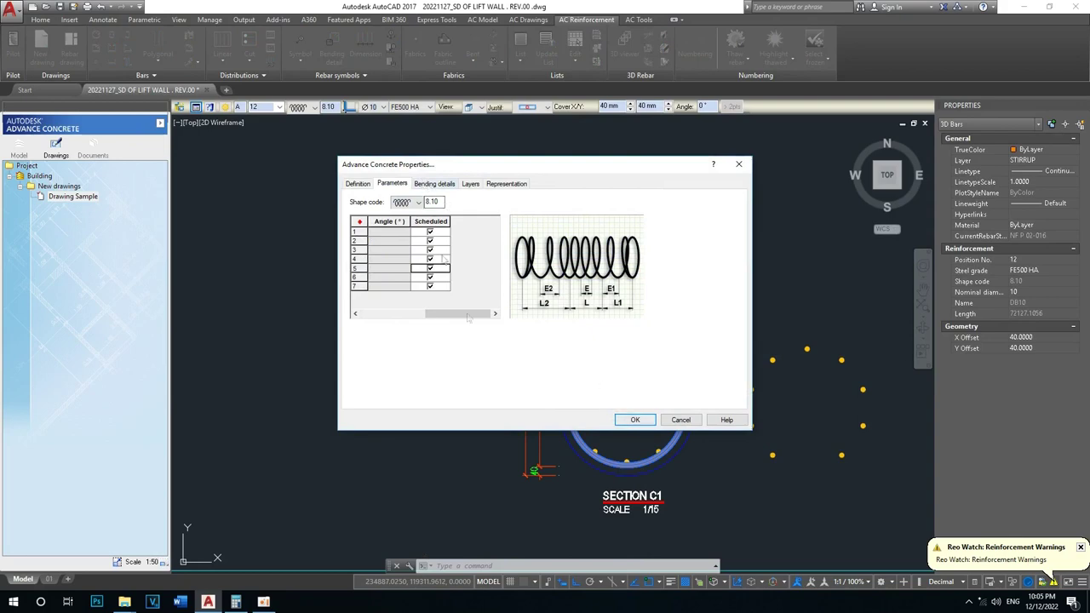
click(429, 184)
click(391, 183)
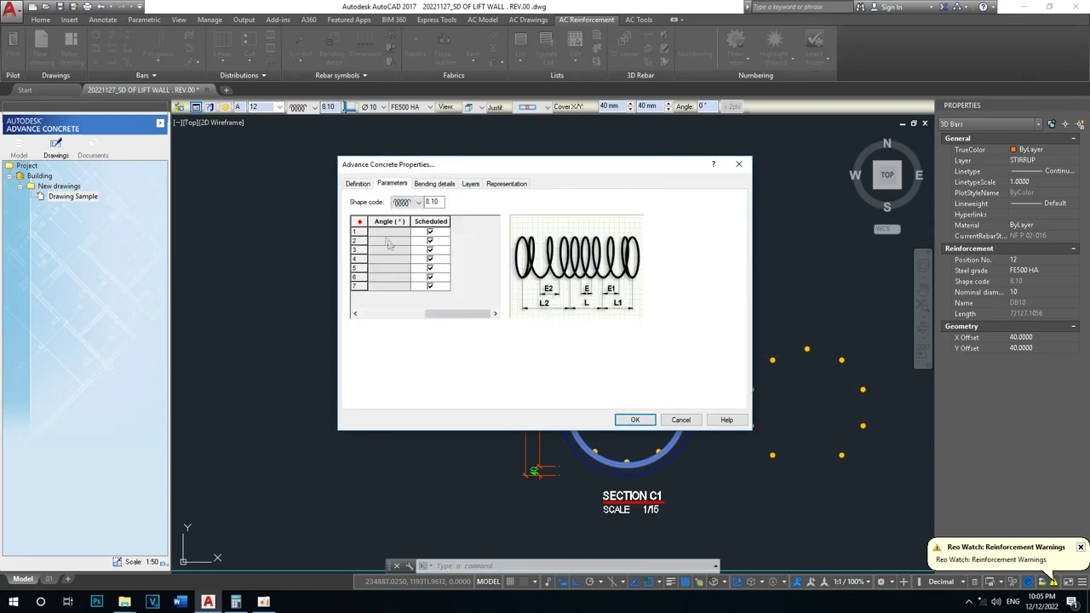
click(389, 314)
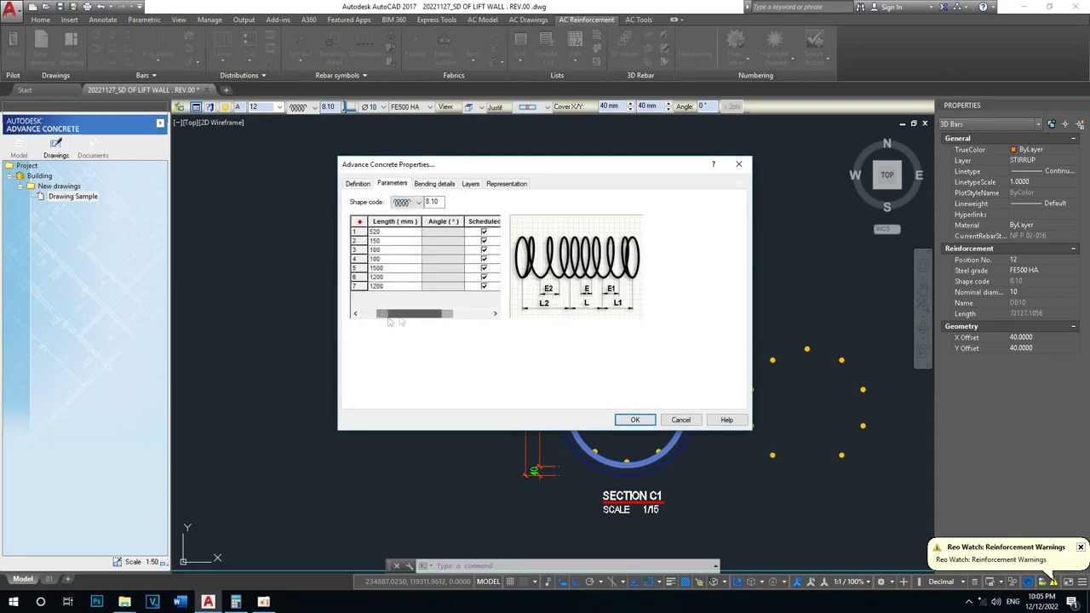
click(636, 420)
Step: Bring the stirrups near the C1 marker into view and start moving a rebar
scroll(576, 316, down, 3)
scroll(557, 333, up, 3)
scroll(528, 319, up, 3)
mouse_move(509, 313)
middle_down()
mouse_move(392, 160)
mouse_move(338, 114)
middle_up()
key(m)
key(Return)
click(383, 331)
Step: Move the selected rebar a distance of 50
key(Return)
click(508, 235)
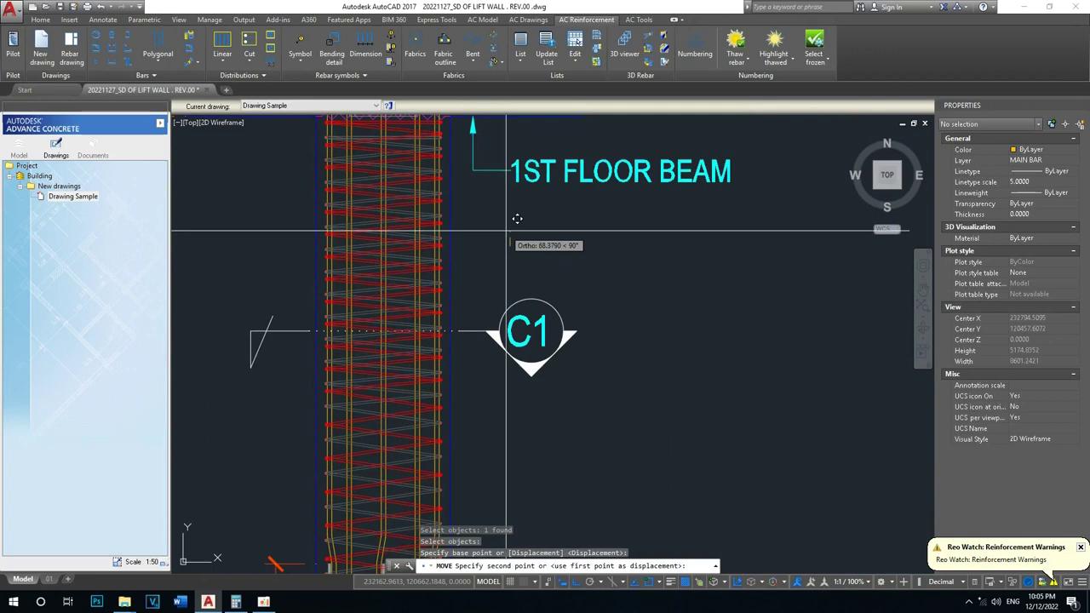
text(50)
key(Return)
scroll(443, 255, down, 3)
scroll(477, 281, up, 2)
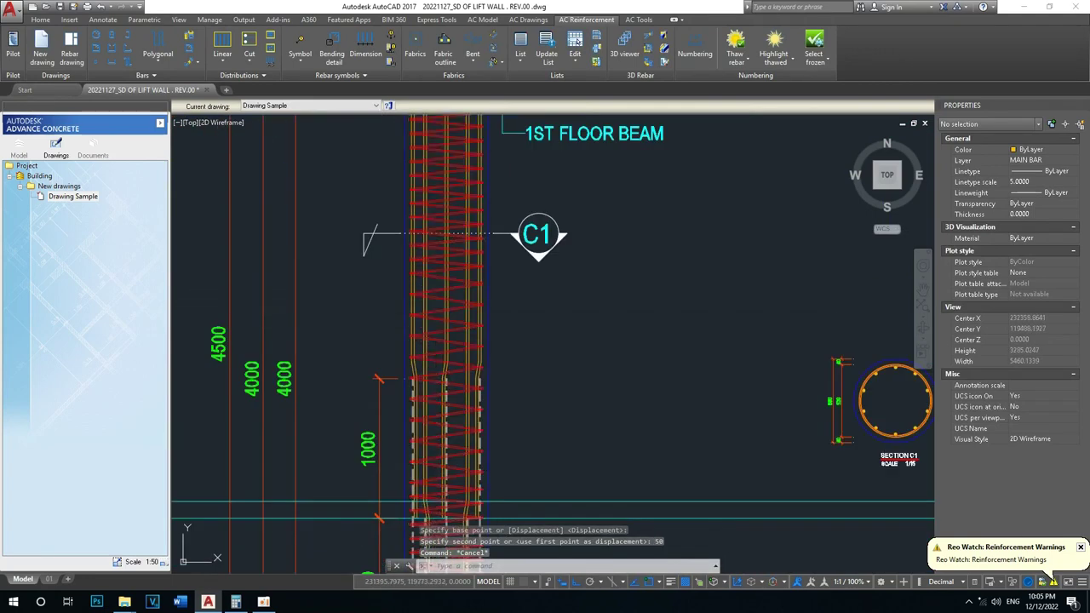
key(Escape)
Step: Set the stirrup distribution's colour to ByLayer instead of red
click(1043, 149)
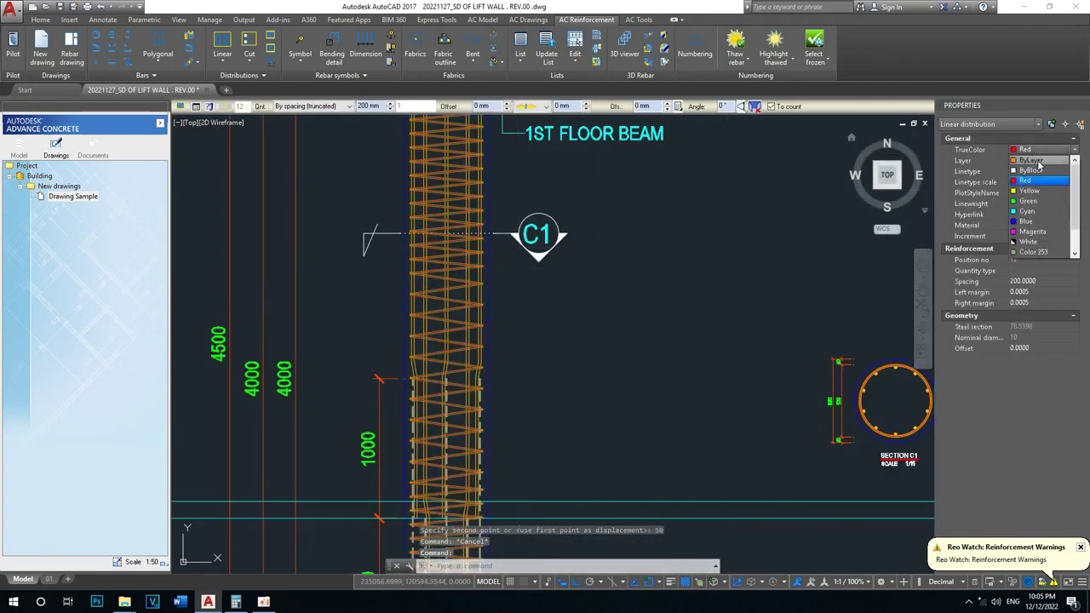
click(1043, 163)
key(Escape)
scroll(504, 295, down, 3)
scroll(494, 255, up, 1)
scroll(499, 146, up, 2)
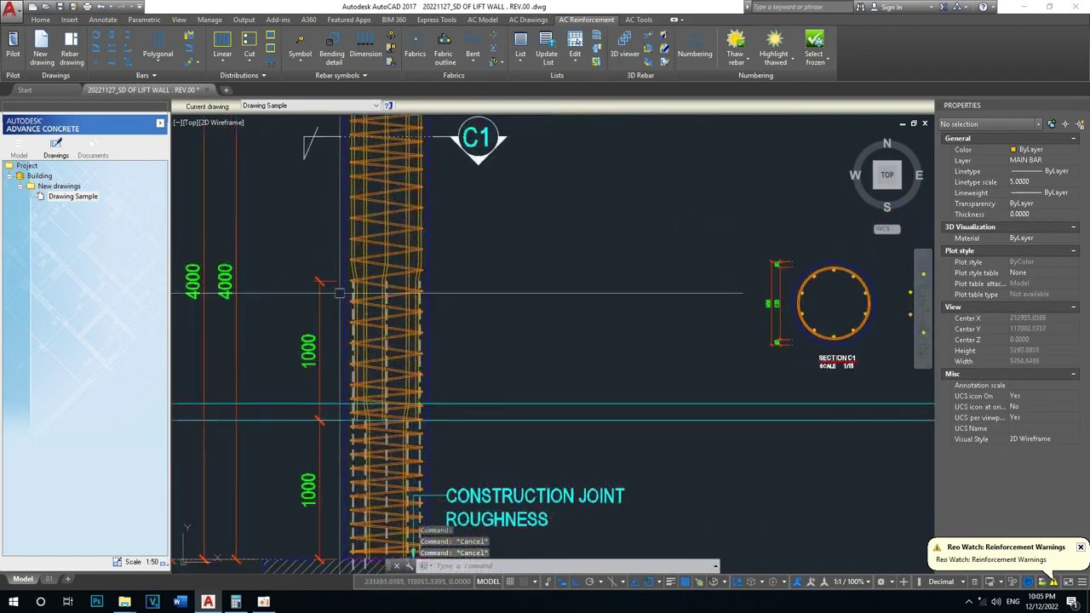
scroll(304, 270, down, 2)
Step: Try applying the Rake rebar symbol to the stirrup distribution, then cancel it
click(298, 64)
click(321, 133)
click(348, 231)
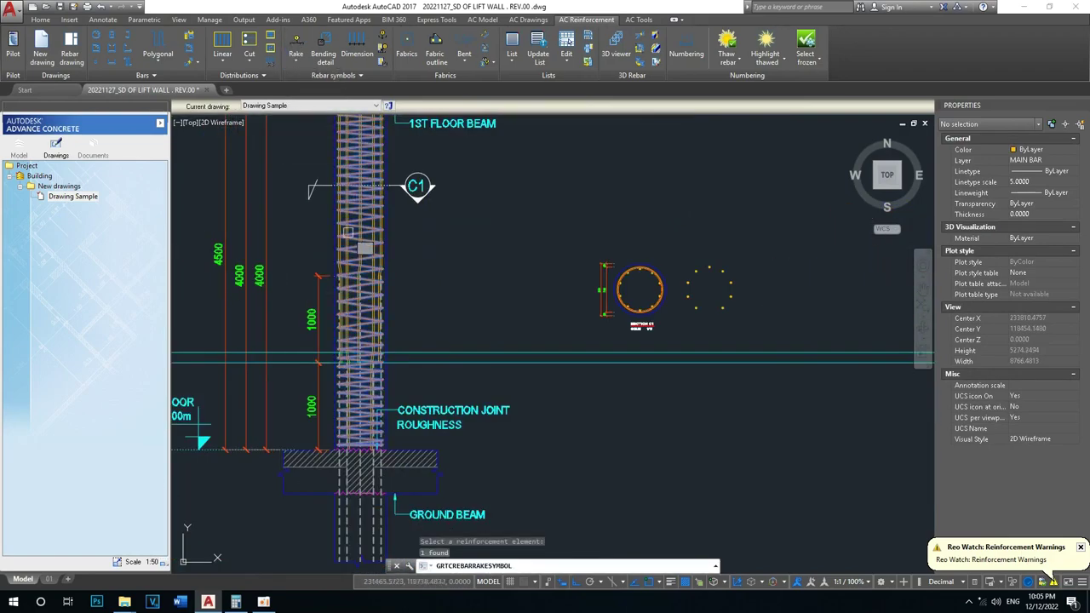
key(Return)
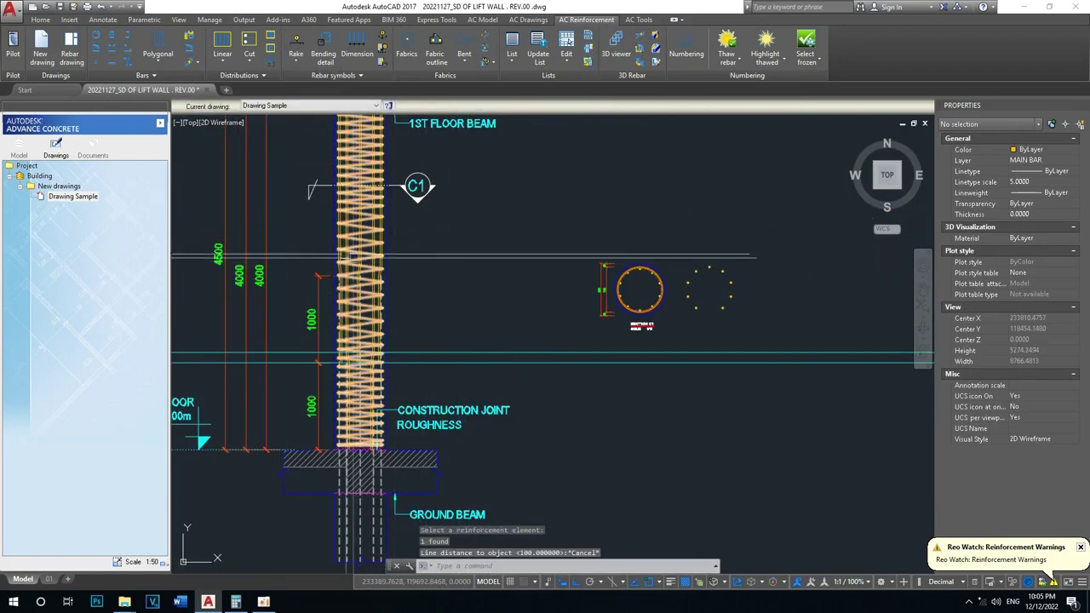
scroll(324, 271, down, 2)
key(Escape)
scroll(315, 366, up, 2)
scroll(319, 408, up, 1)
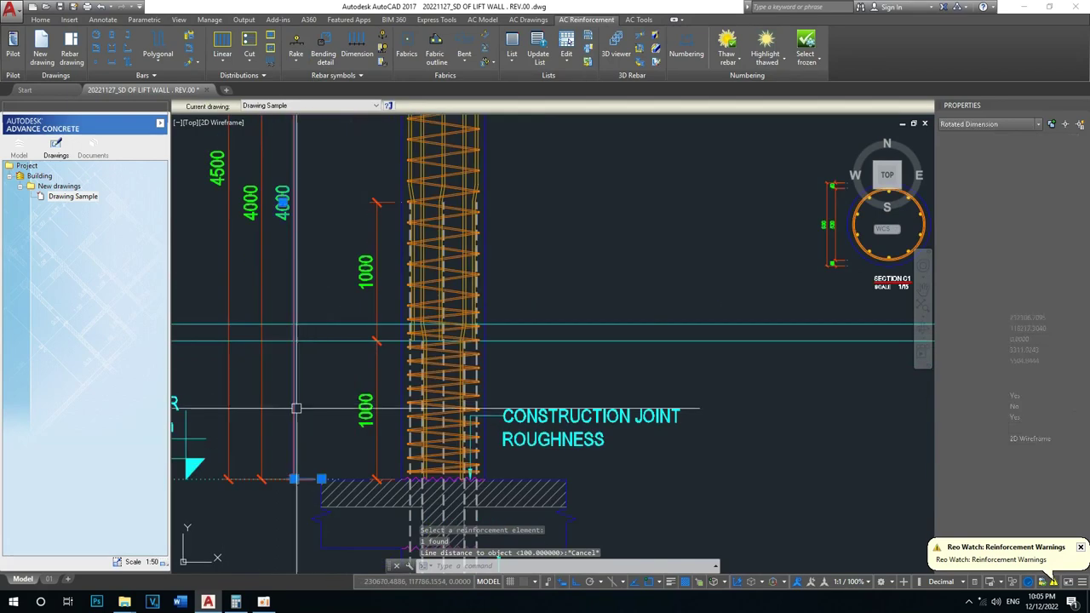
Step: Grip-stretch the dimension beside the column base by 50, then open the Dimension Style Manager
click(321, 479)
click(321, 479)
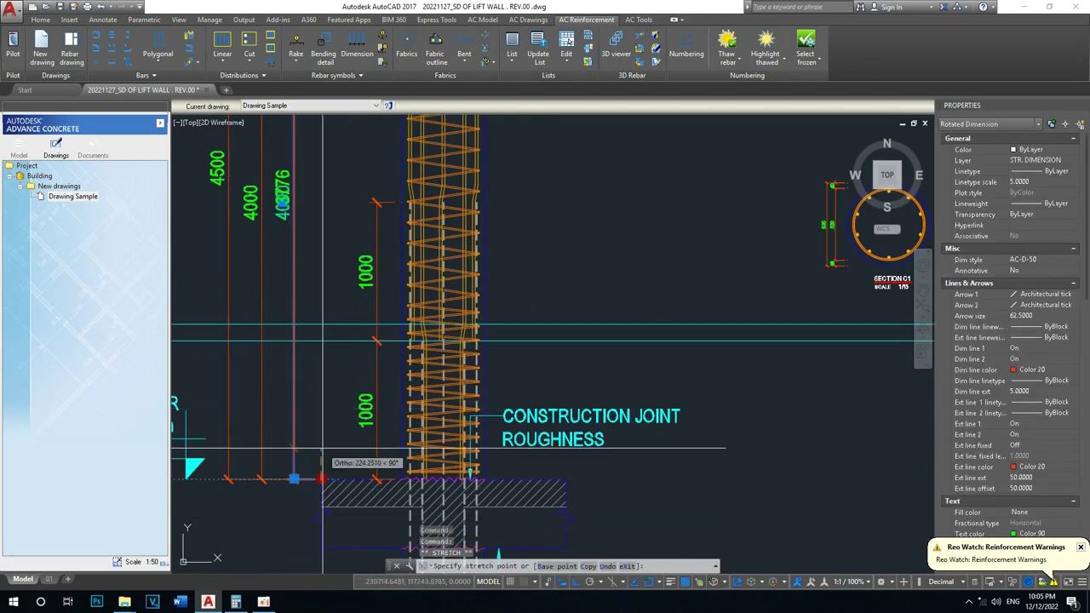
text(50)
key(Return)
scroll(341, 426, up, 2)
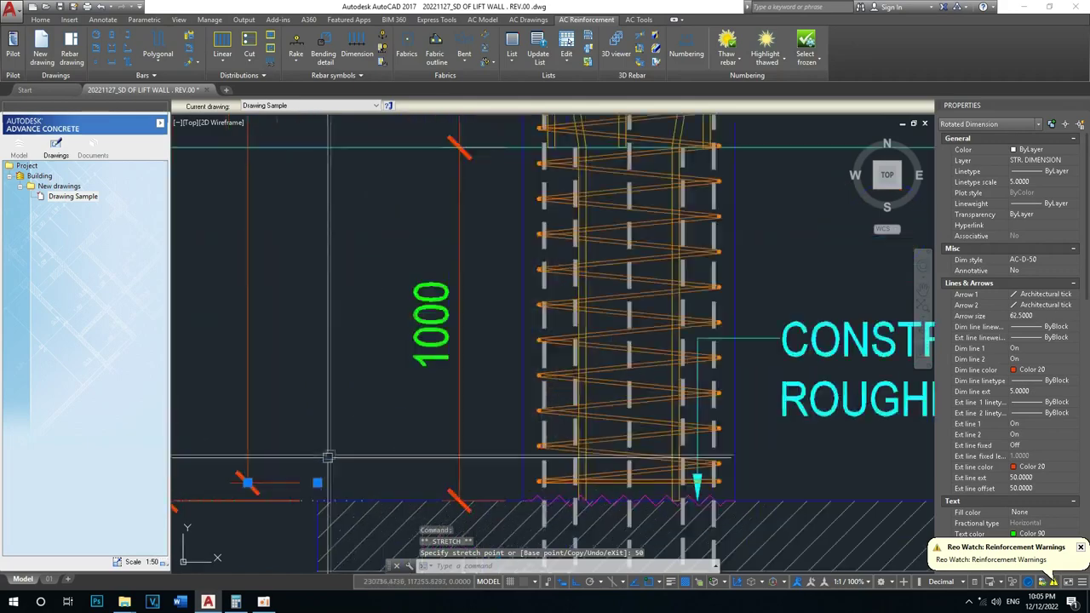
scroll(366, 400, up, 2)
key(Escape)
text(D)
key(Return)
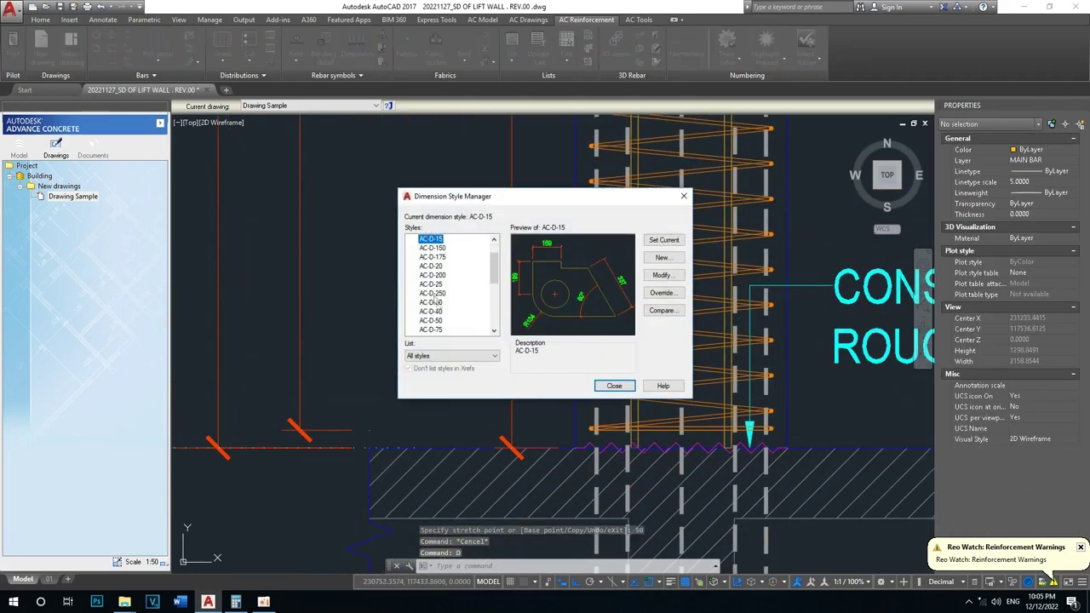
Step: Make AC-D-50 the current dimension style and place a 50 dimension at the column base
click(434, 304)
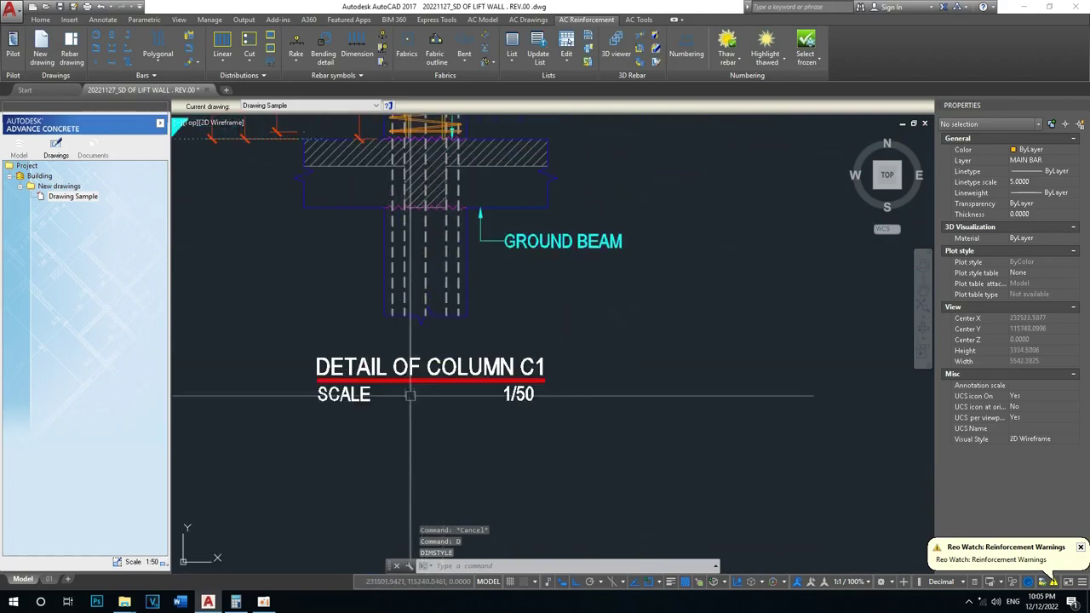
click(455, 314)
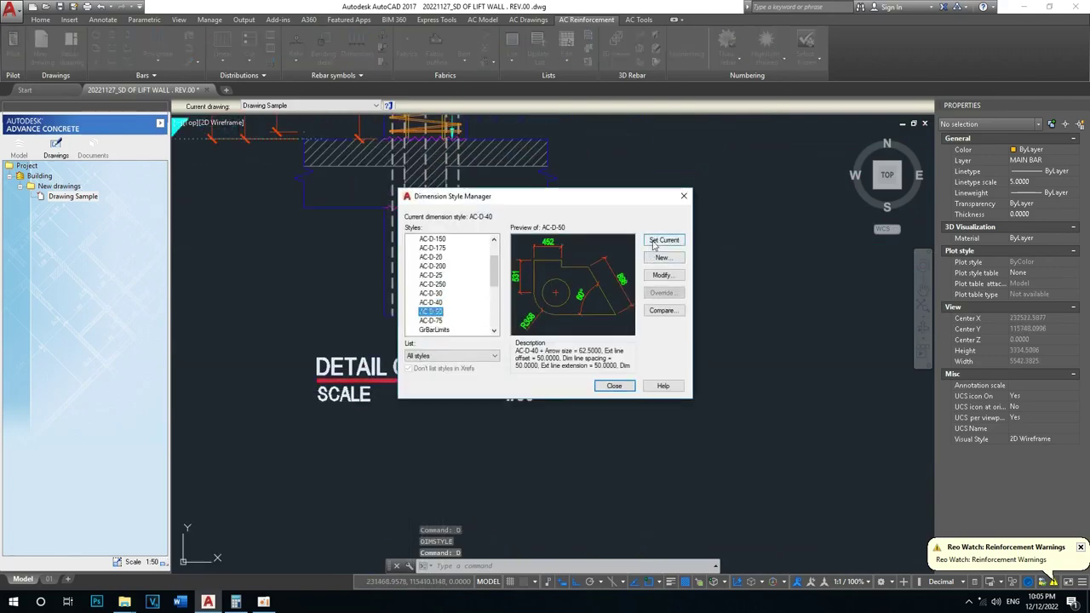
click(613, 385)
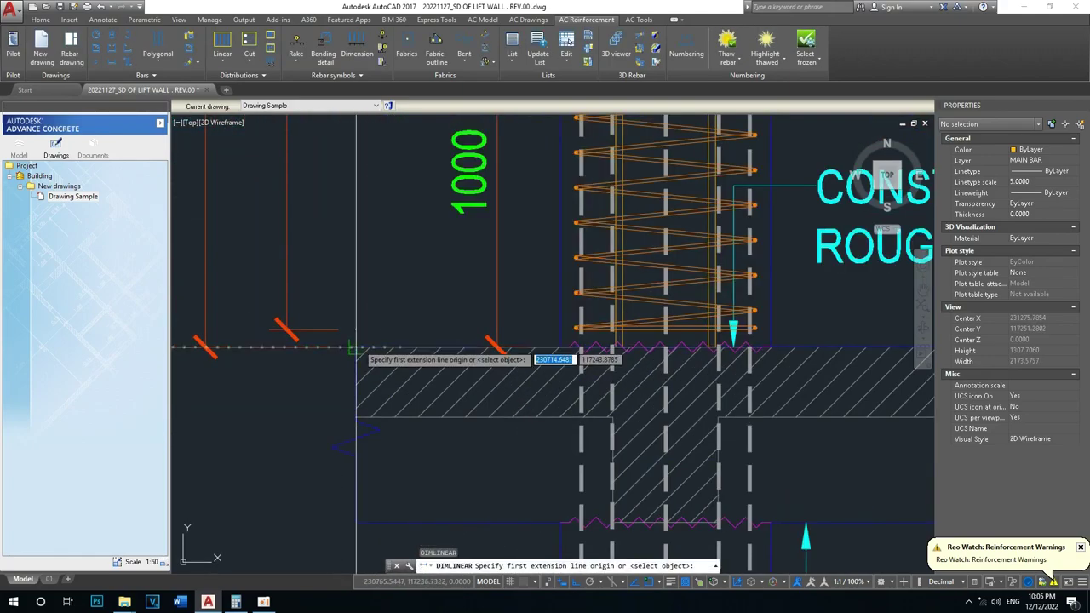
click(358, 336)
scroll(375, 400, down, 5)
key(Escape)
scroll(381, 443, down, 3)
Step: Draw two horizontal construction lines with XL, then erase them
text(xl)
key(Return)
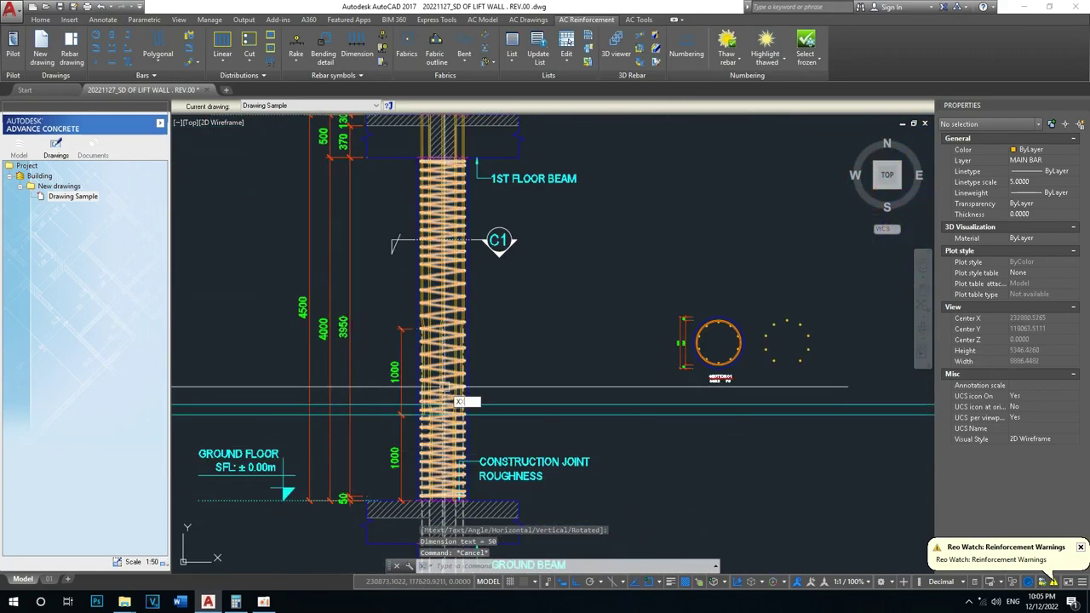
scroll(379, 426, up, 2)
scroll(380, 418, down, 2)
key(Escape)
drag(476, 293, 464, 337)
text(e)
key(Return)
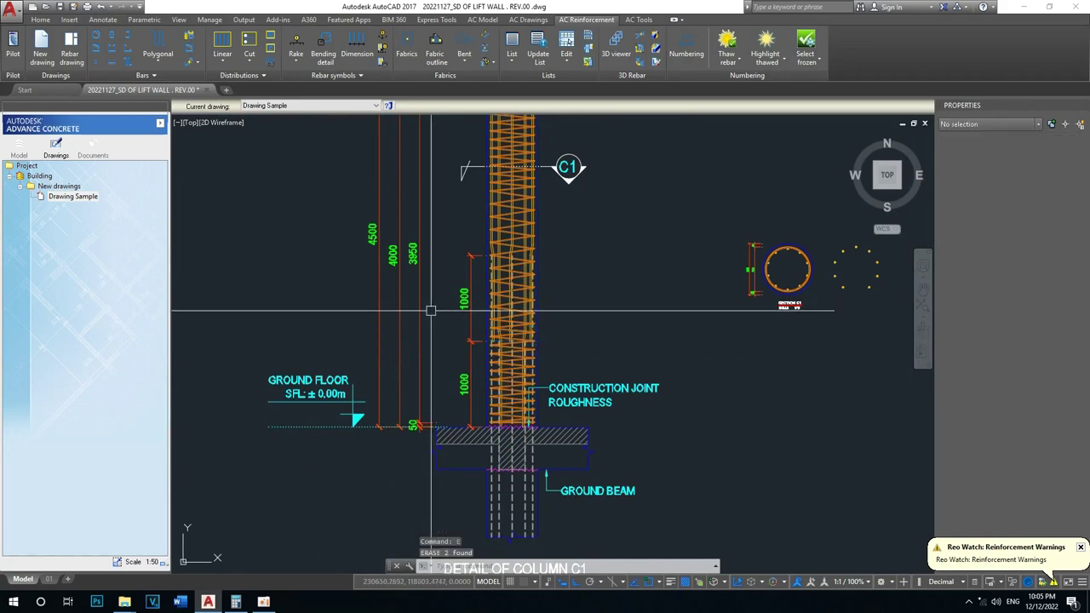
Step: Move the ground-level line up by 1200
scroll(445, 422, up, 2)
text(m)
key(Return)
scroll(833, 372, down, 2)
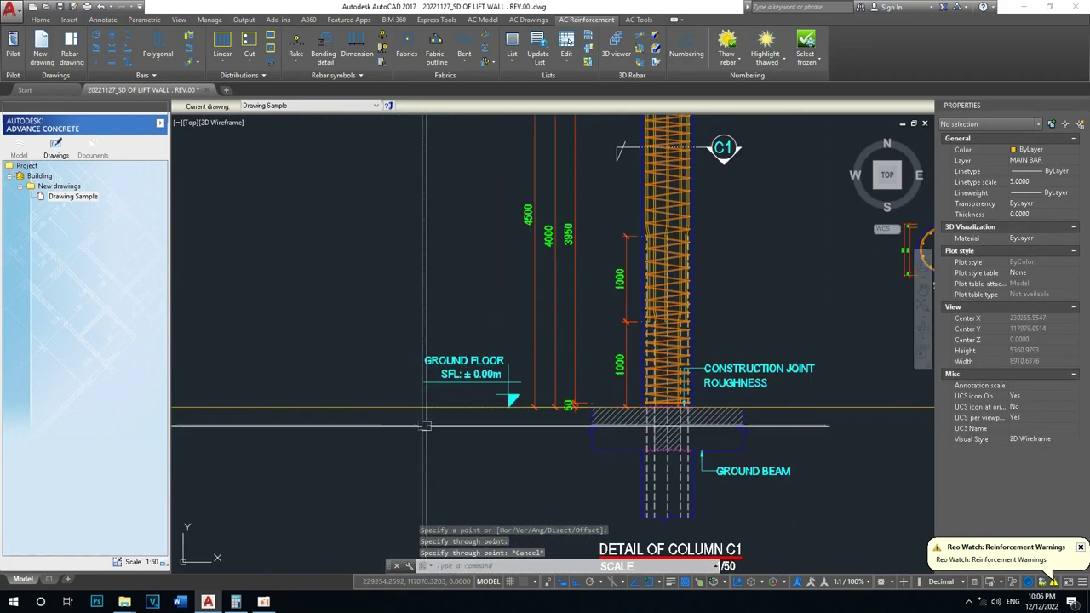
click(358, 406)
key(Return)
click(348, 405)
text(1200)
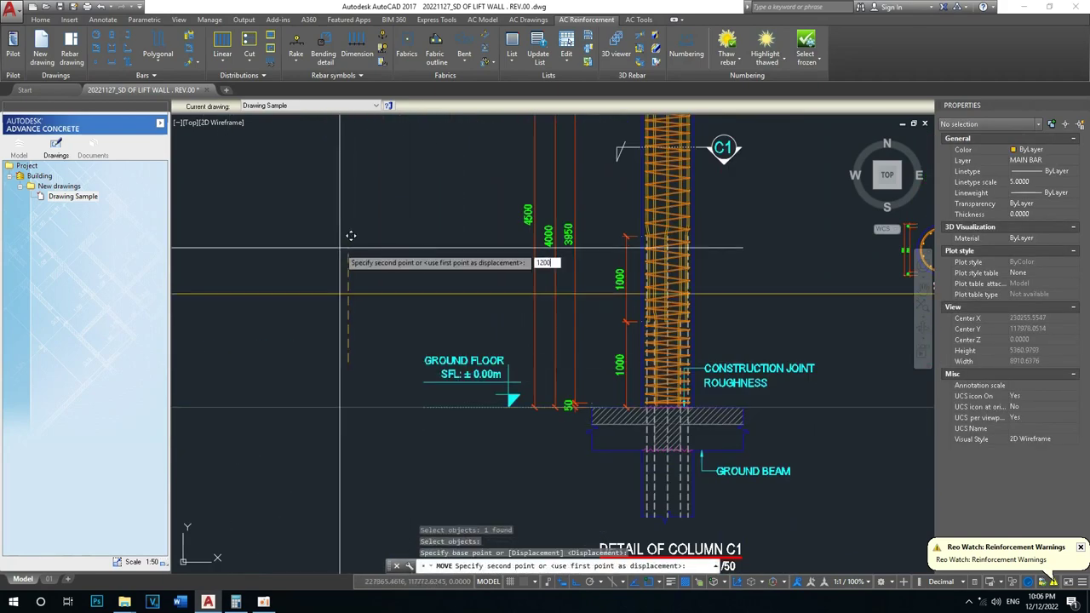
key(Return)
scroll(473, 377, down, 3)
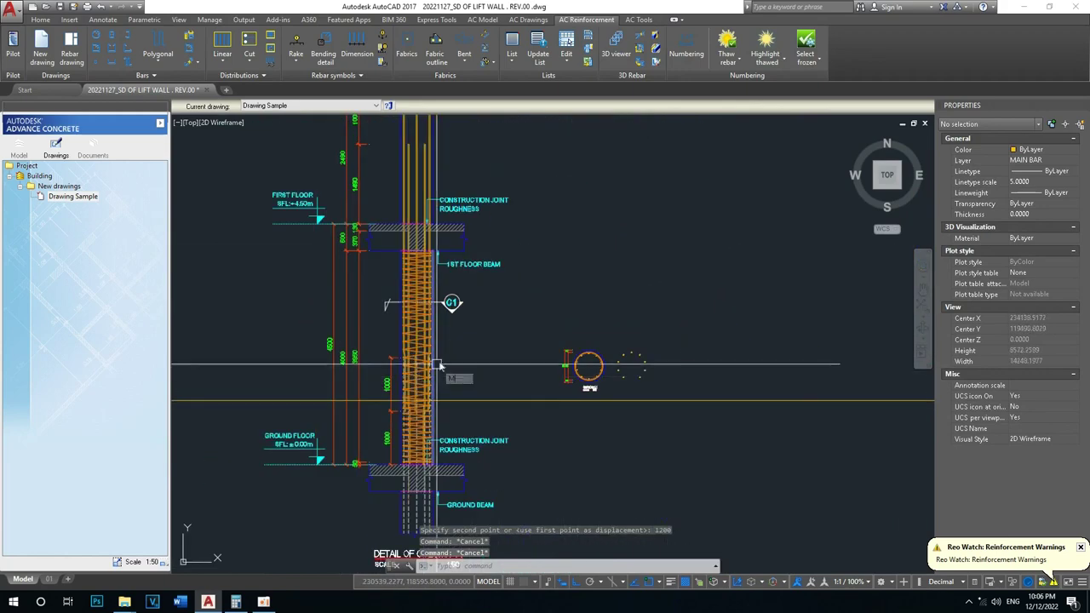
Step: Mirror the yellow horizontal line about a vertical axis, keeping the original
text(mi)
key(Return)
click(498, 401)
key(Return)
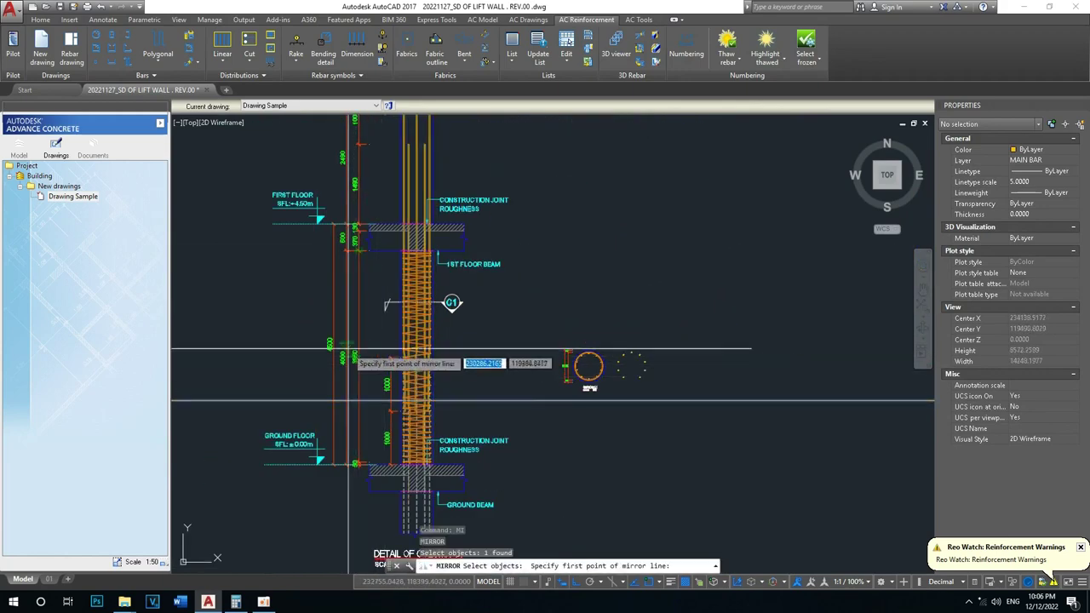
click(346, 358)
click(346, 315)
key(Escape)
scroll(364, 346, up, 3)
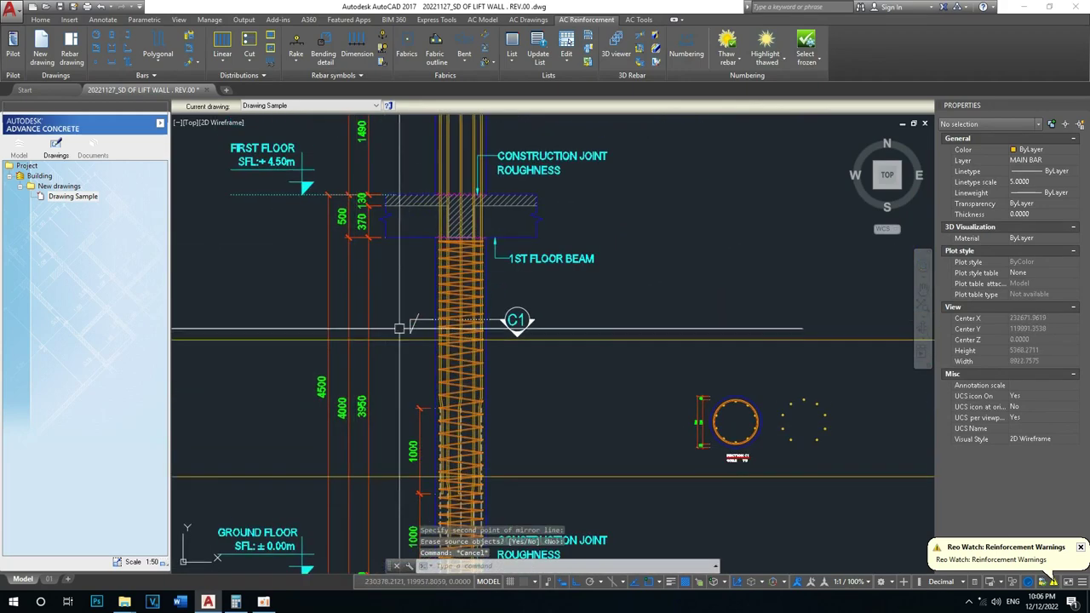
Step: Shorten the vertical dimension beside the column so it reads 1150
click(371, 298)
click(394, 130)
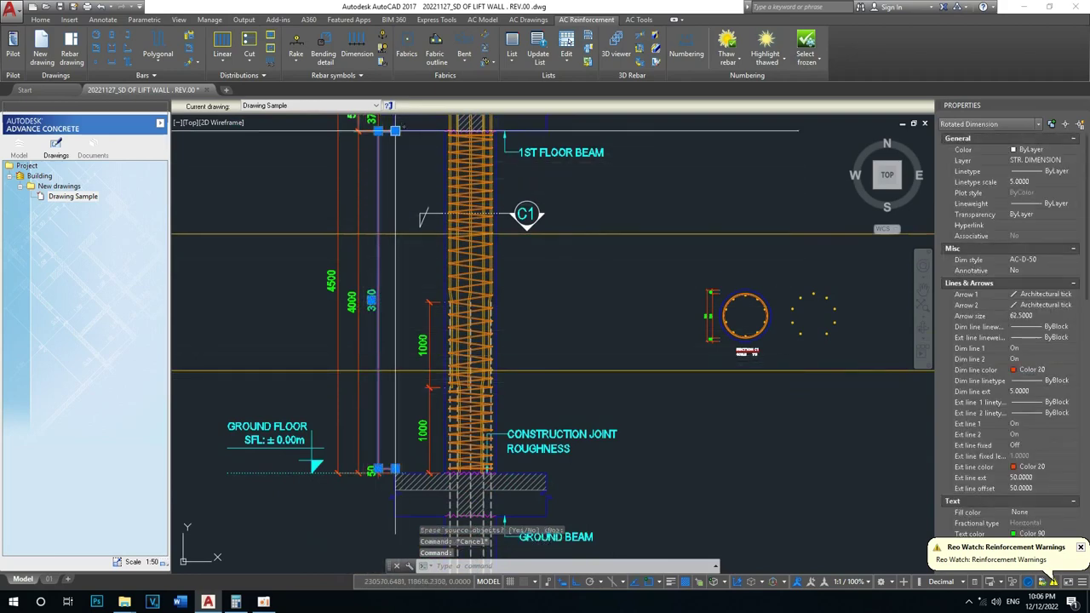
click(377, 382)
key(Escape)
scroll(400, 340, up, 2)
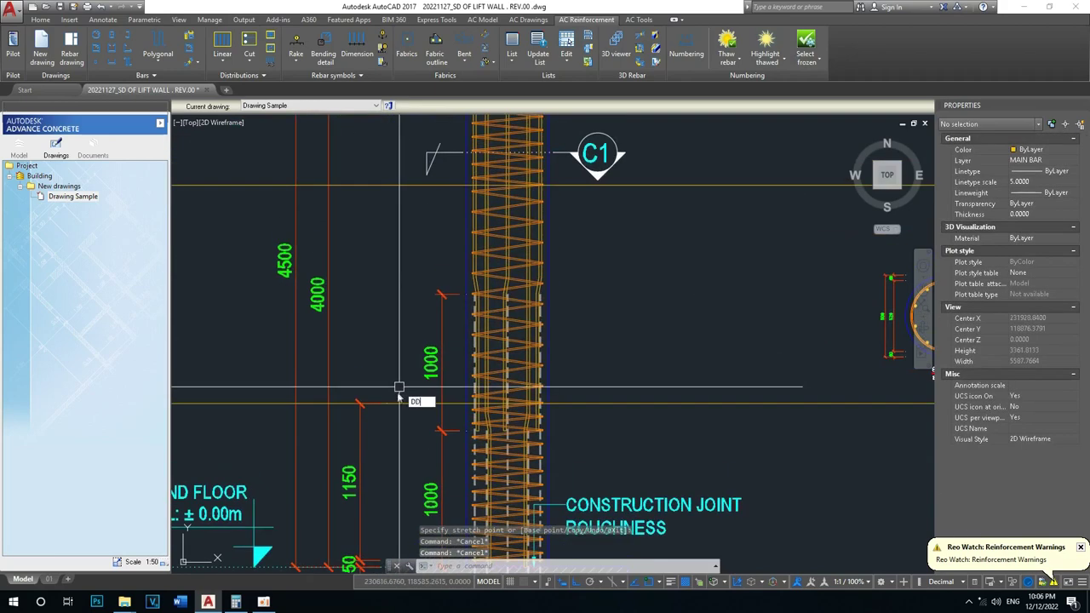
Step: Add a 1600 linear dimension along the column
text(dli)
key(Return)
click(387, 402)
click(387, 184)
click(360, 255)
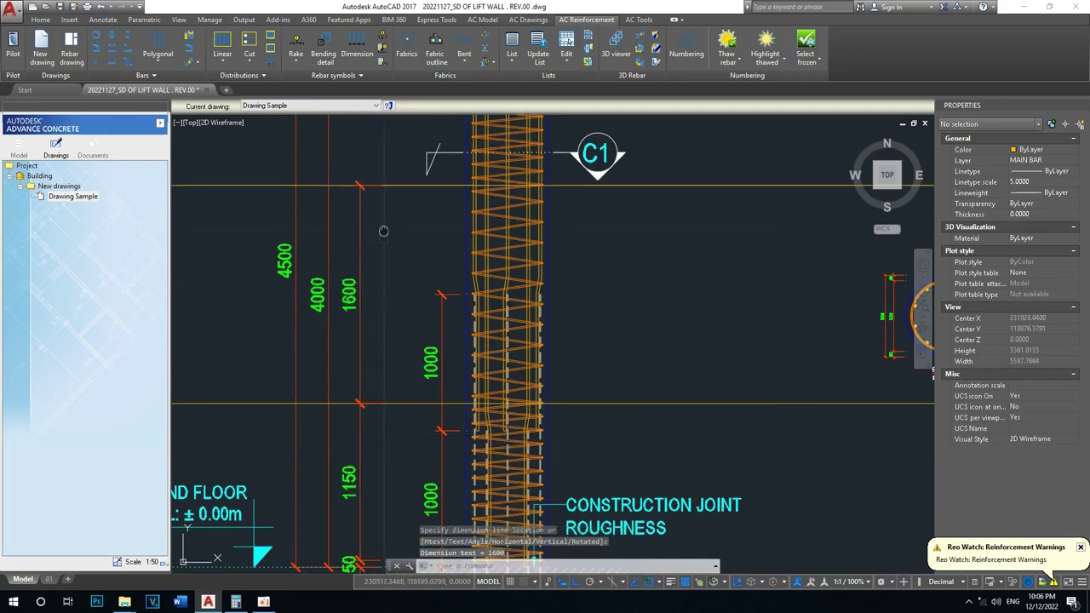
key(Return)
Step: Add a linear dimension up toward the first-floor beam, reading 1248
middle_drag(390, 184, 368, 370)
click(368, 370)
click(364, 207)
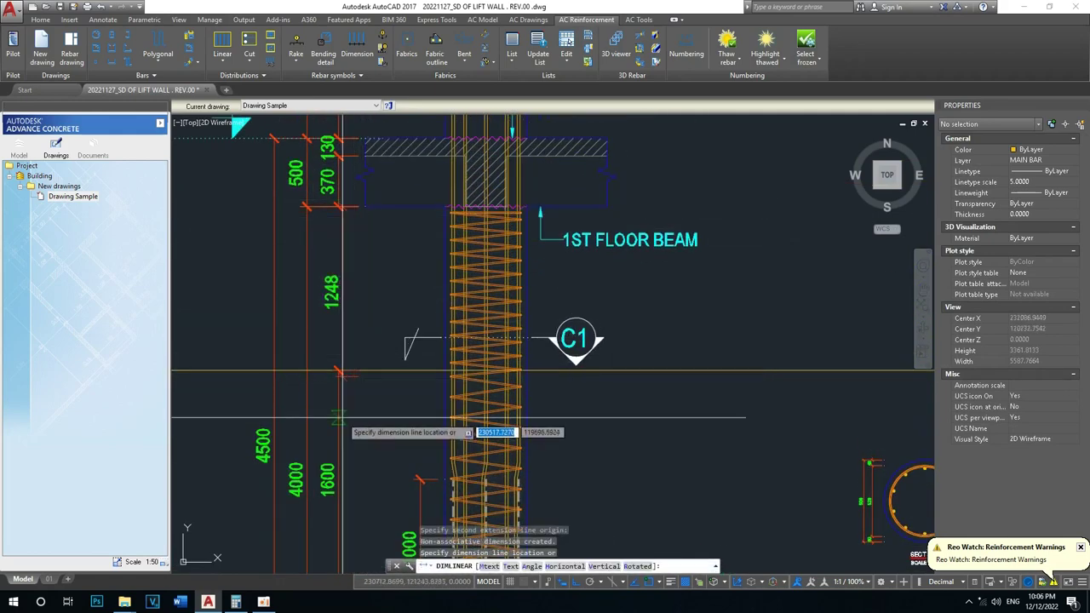
click(341, 189)
scroll(367, 366, up, 2)
scroll(340, 406, up, 2)
Step: Grip-adjust the new 1248 dimension to 1200, then to 1150
click(340, 408)
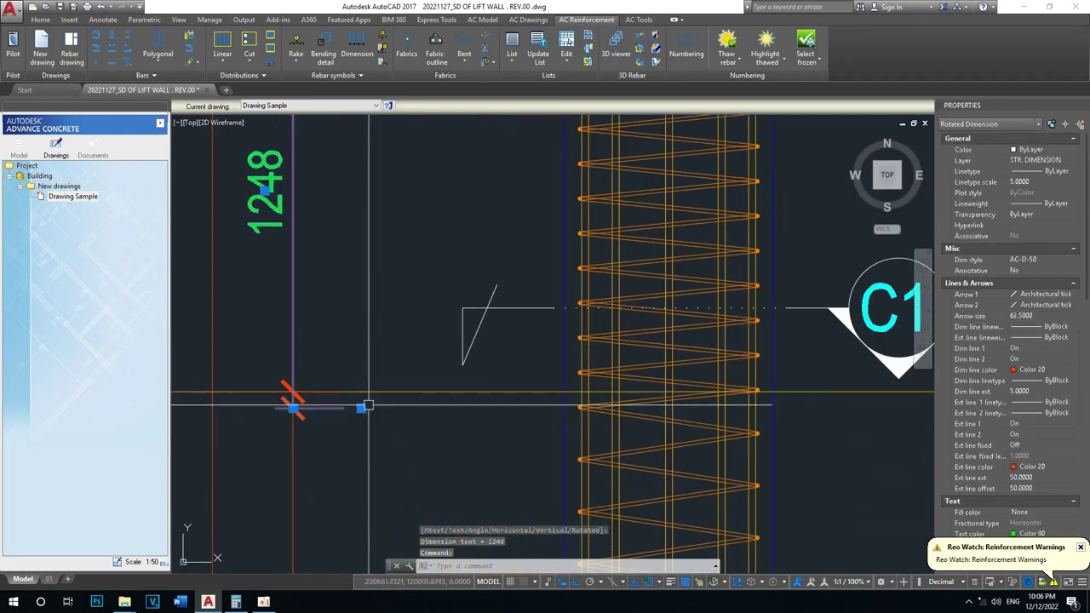
click(361, 410)
scroll(361, 389, down, 2)
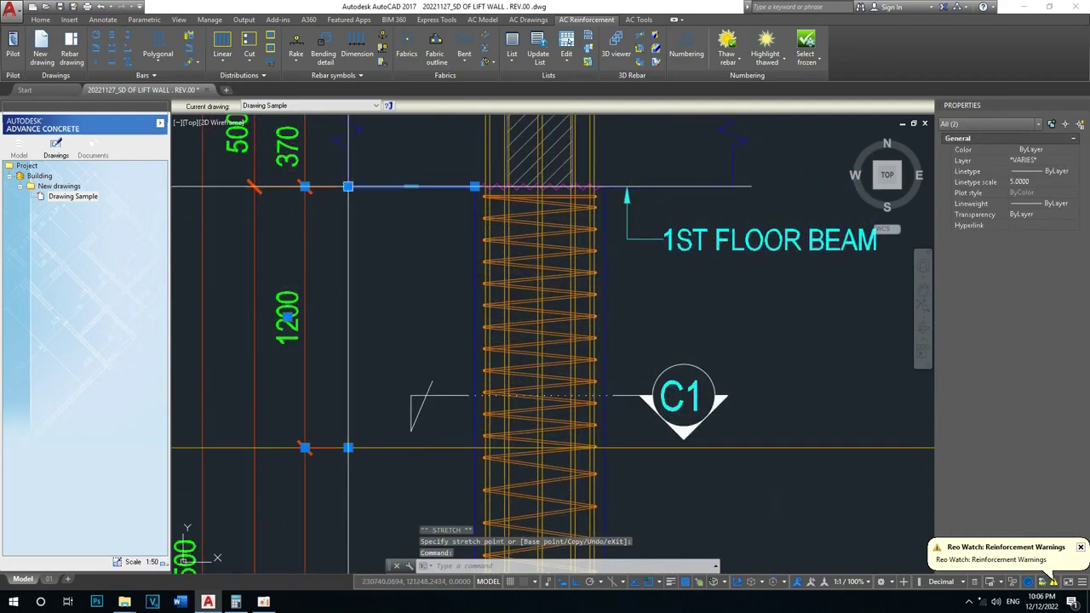
click(347, 186)
key(Escape)
click(304, 255)
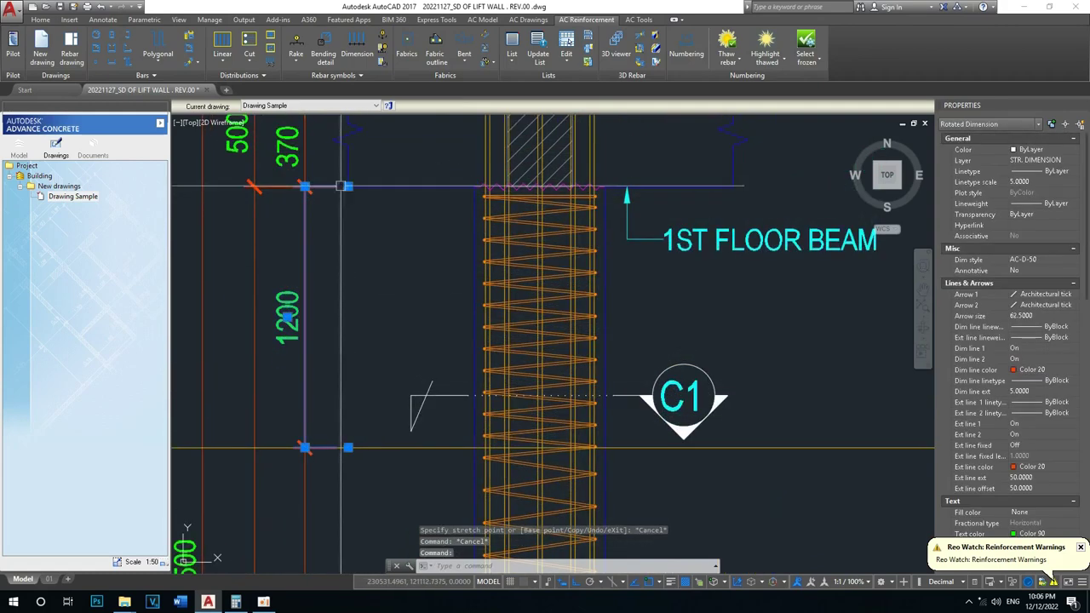
click(348, 186)
key(Return)
Step: Dimension the 50 gap beside the 370 dimension
text(dli)
key(Return)
click(348, 185)
click(348, 196)
click(305, 192)
key(Escape)
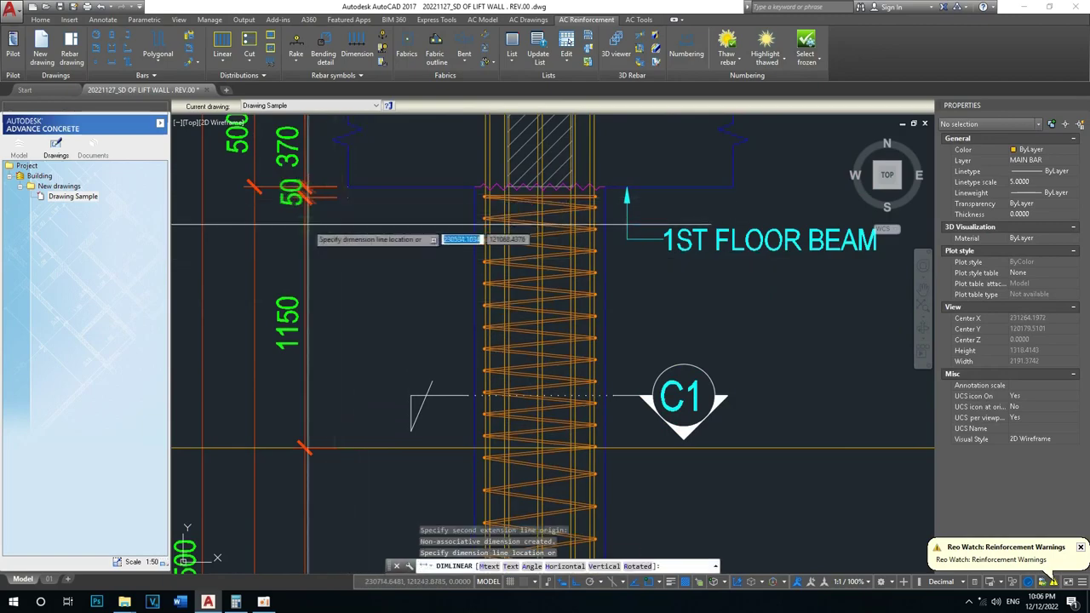
Step: Add a 1200 linear dimension across the lower spiral zone
scroll(317, 153, down, 1)
scroll(317, 153, down, 2)
scroll(317, 154, down, 1)
scroll(328, 423, up, 2)
text(DD)
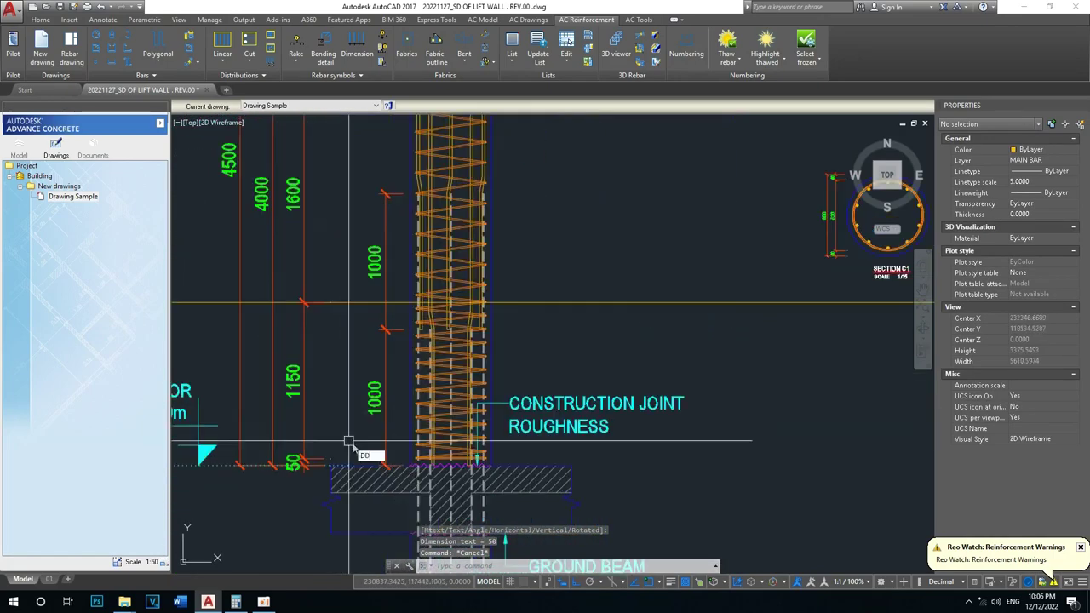
key(Return)
click(358, 465)
click(477, 464)
scroll(332, 340, up, 1)
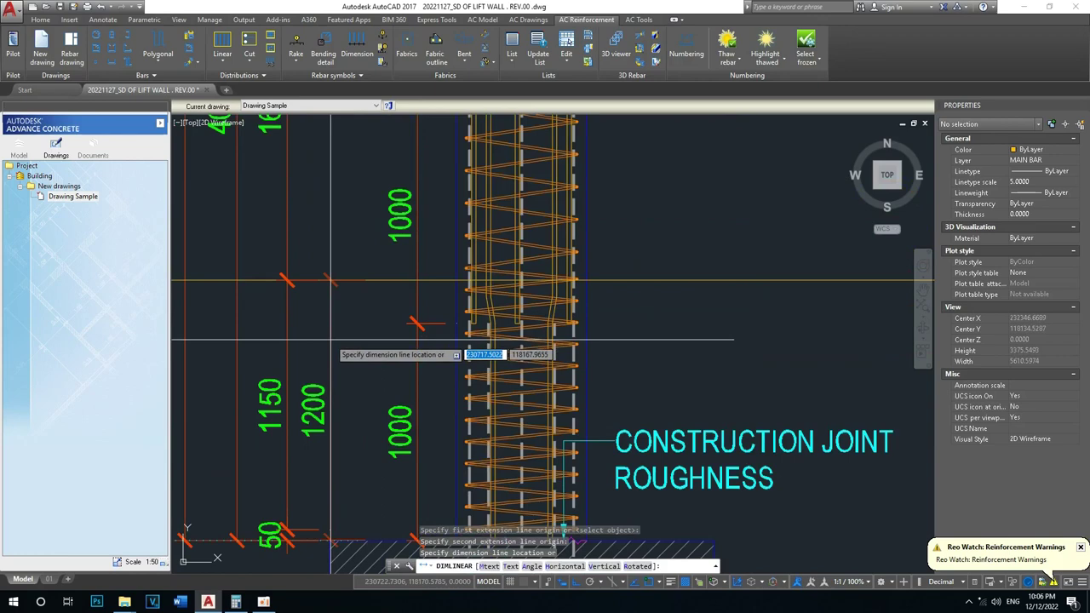
click(335, 360)
scroll(335, 344, up, 1)
click(338, 345)
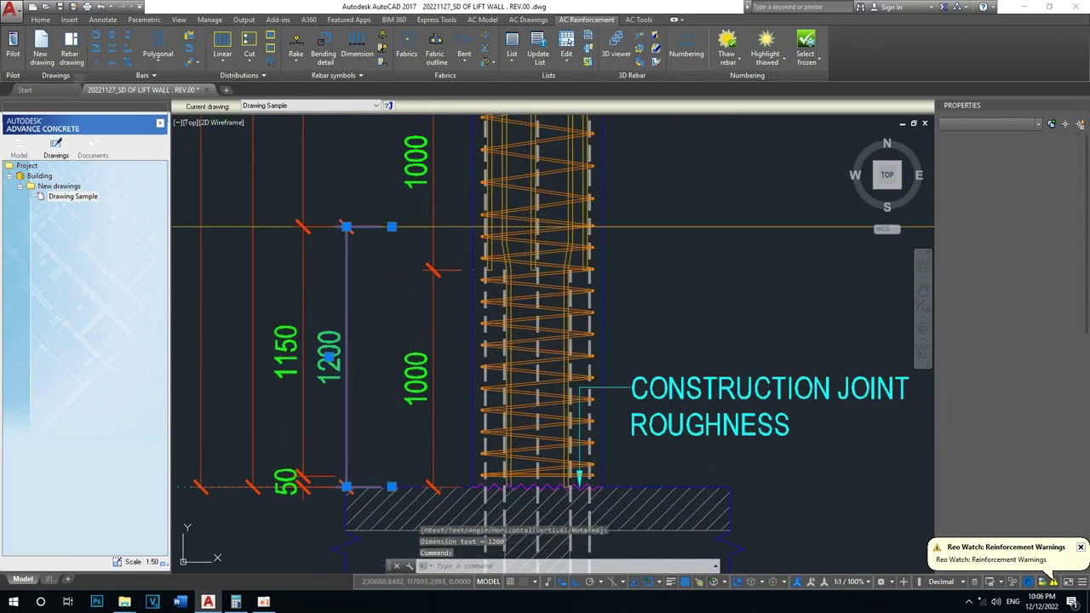
double_click(339, 361)
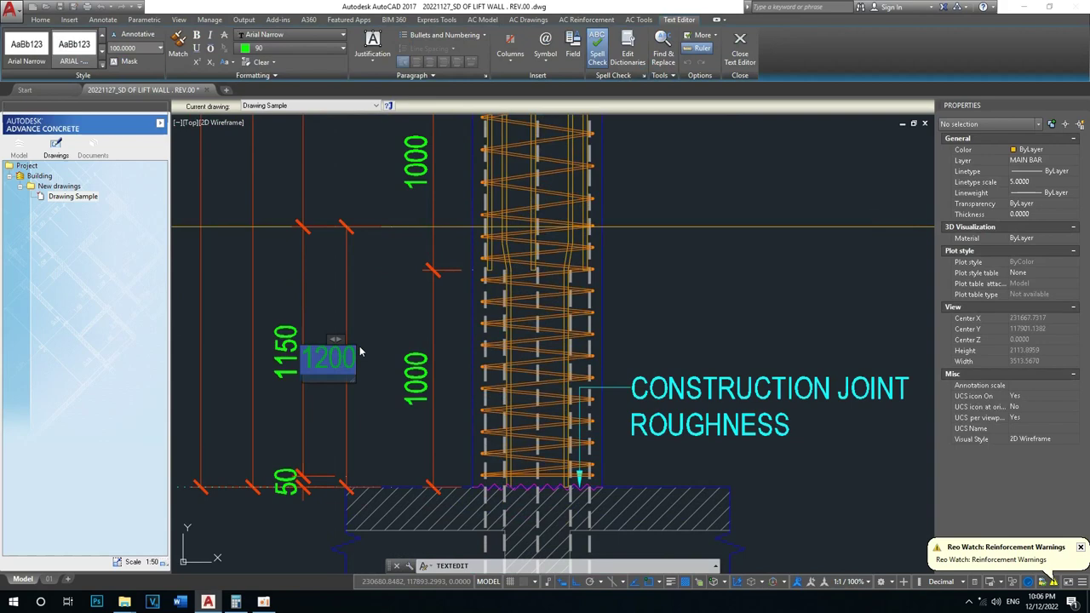
text(10@1)
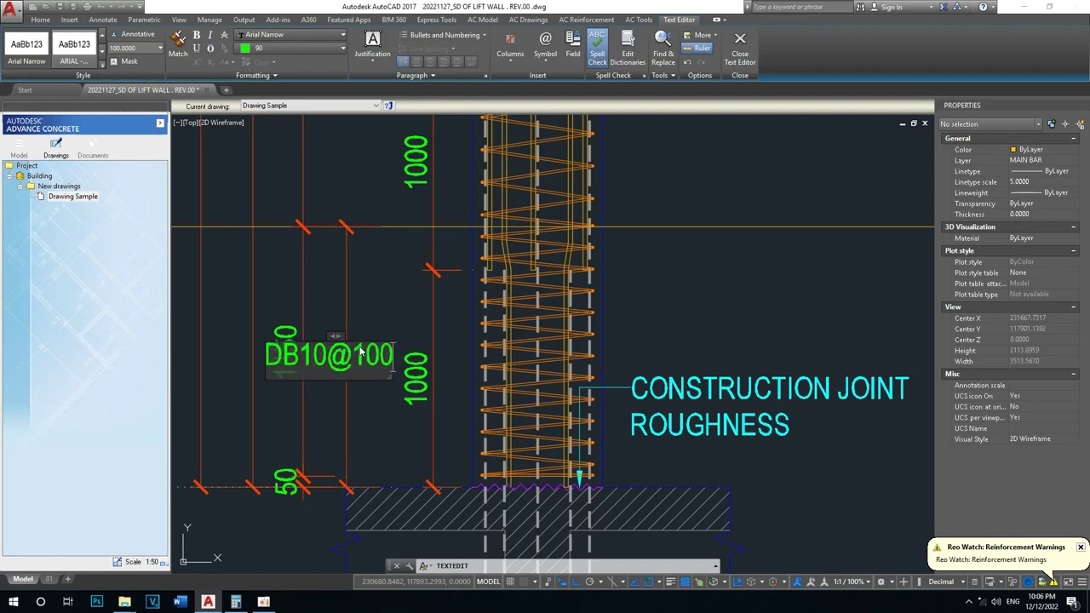
scroll(361, 352, down, 2)
click(361, 357)
scroll(361, 357, down, 3)
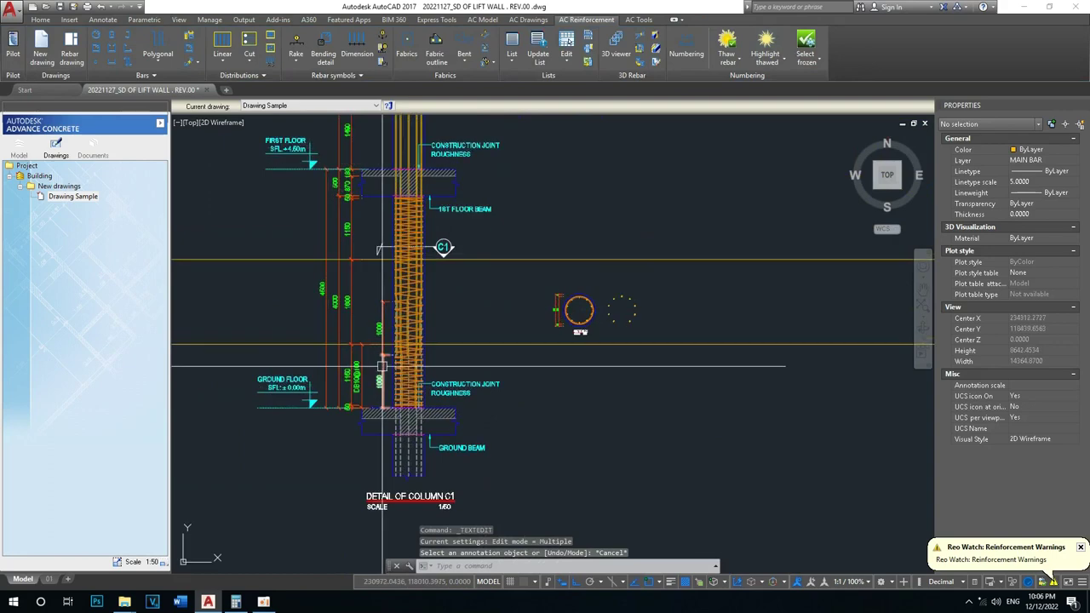
scroll(361, 372, up, 2)
text(co)
key(Return)
click(361, 372)
key(Return)
scroll(361, 372, up, 2)
click(357, 340)
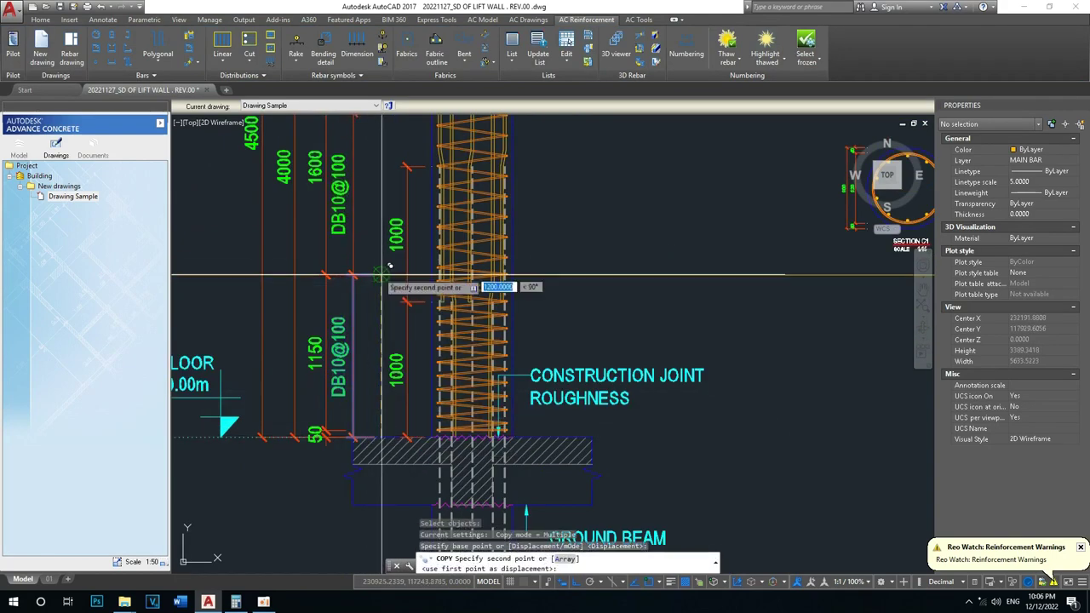
scroll(379, 180, up, 2)
scroll(388, 180, down, 1)
key(Escape)
click(340, 383)
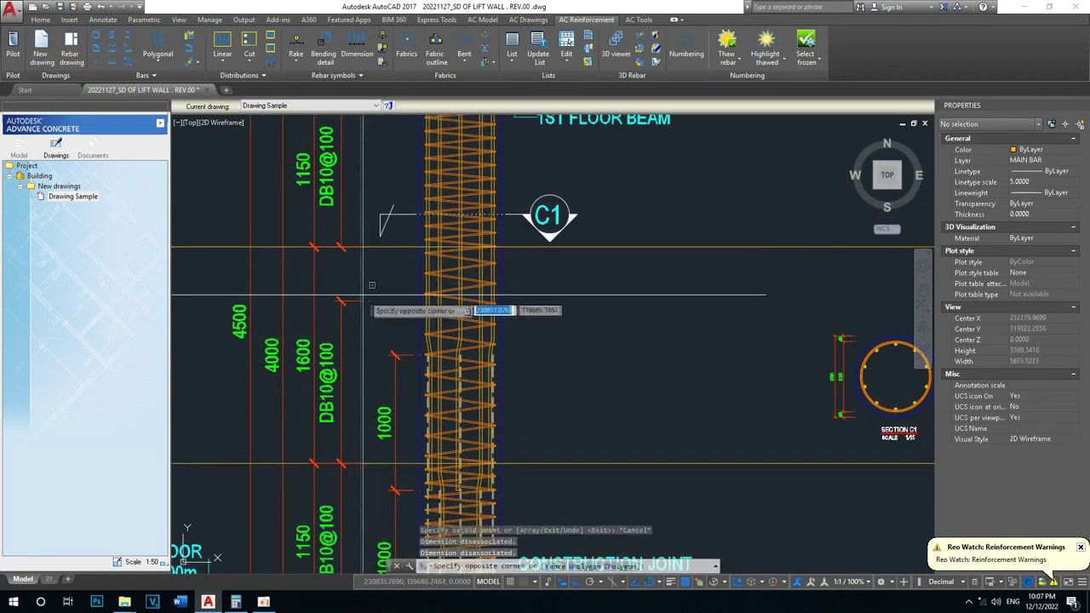
click(353, 309)
click(353, 309)
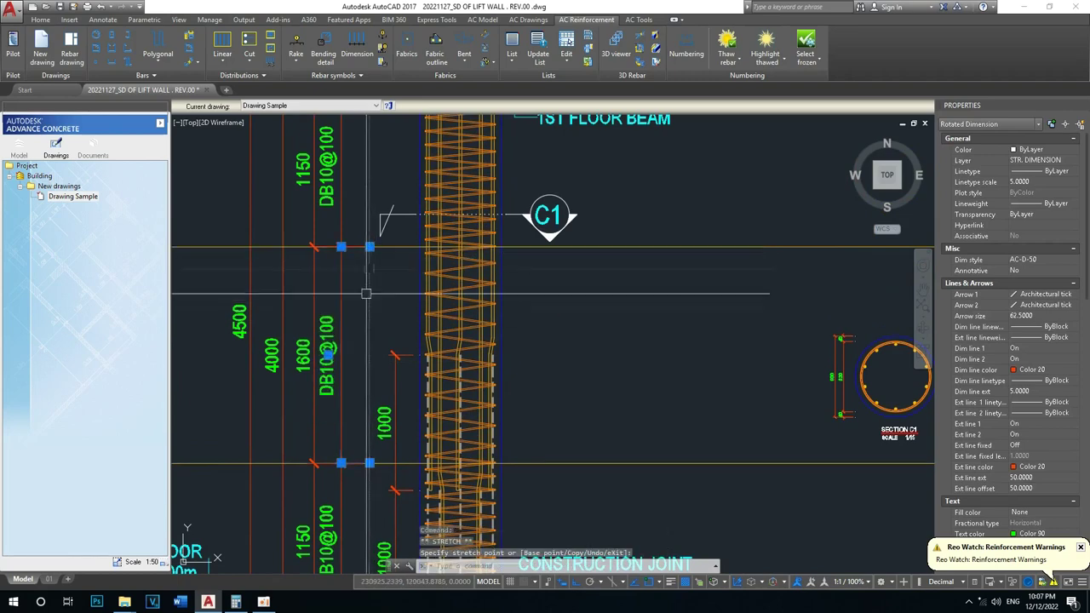
key(Escape)
scroll(329, 341, up, 3)
double_click(327, 317)
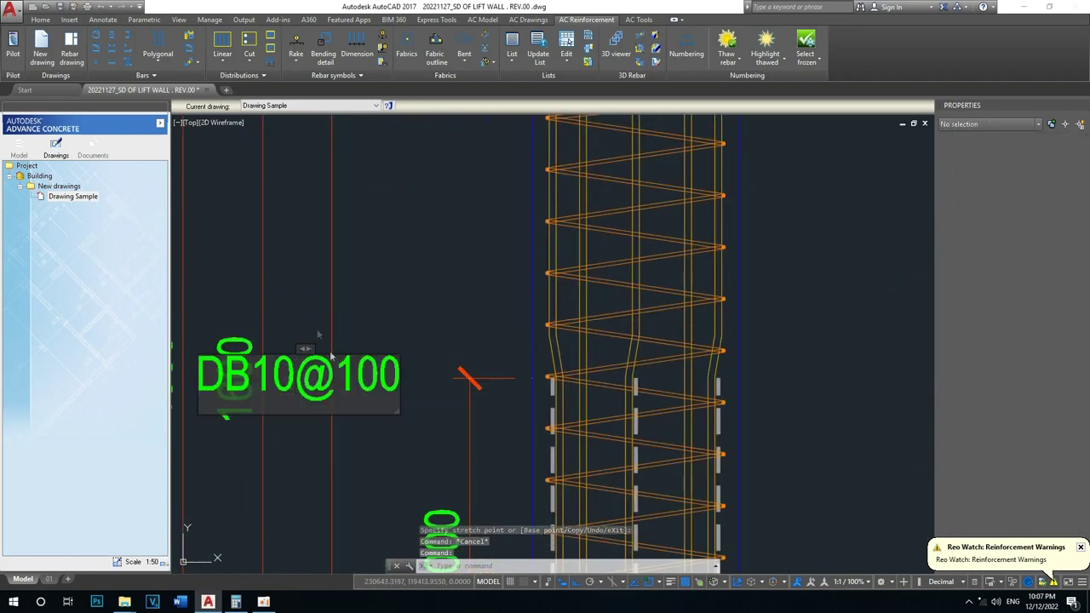
key(Escape)
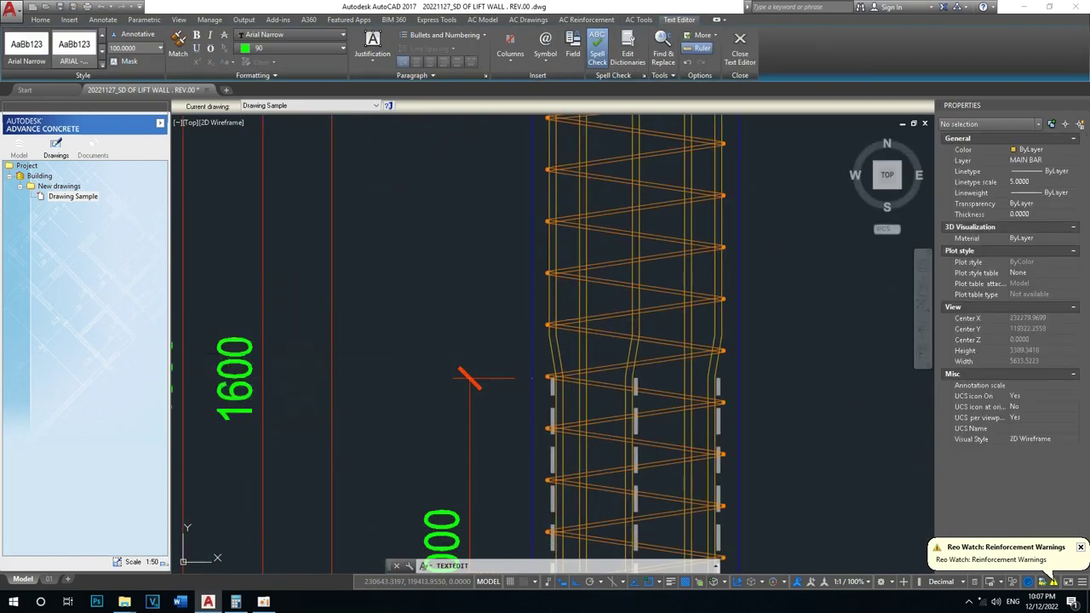
scroll(372, 308, down, 3)
scroll(372, 309, up, 2)
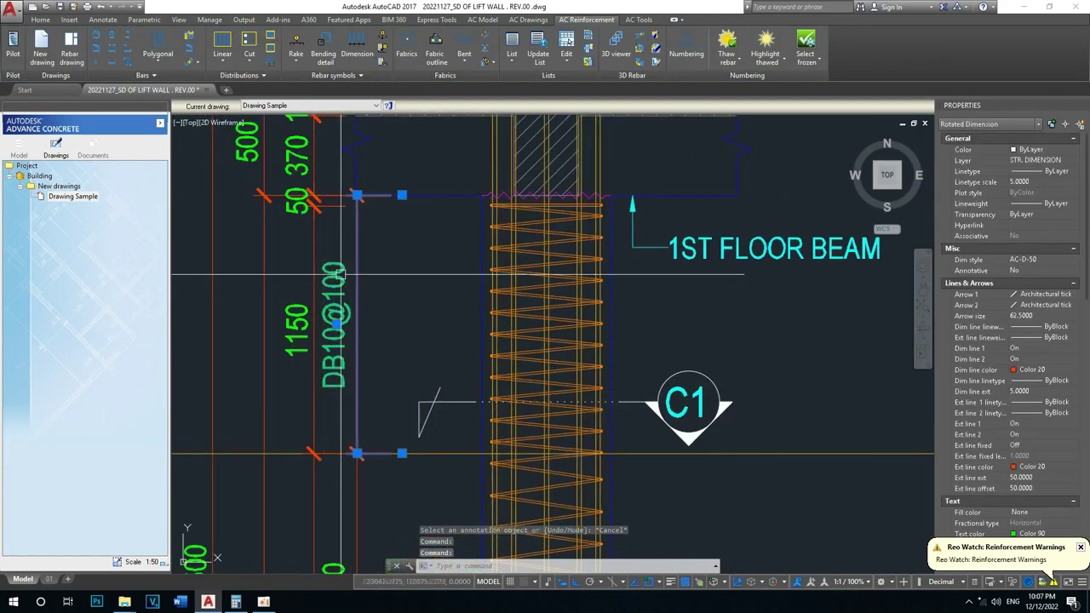
double_click(337, 307)
key(Escape)
scroll(454, 257, down, 2)
scroll(464, 255, down, 2)
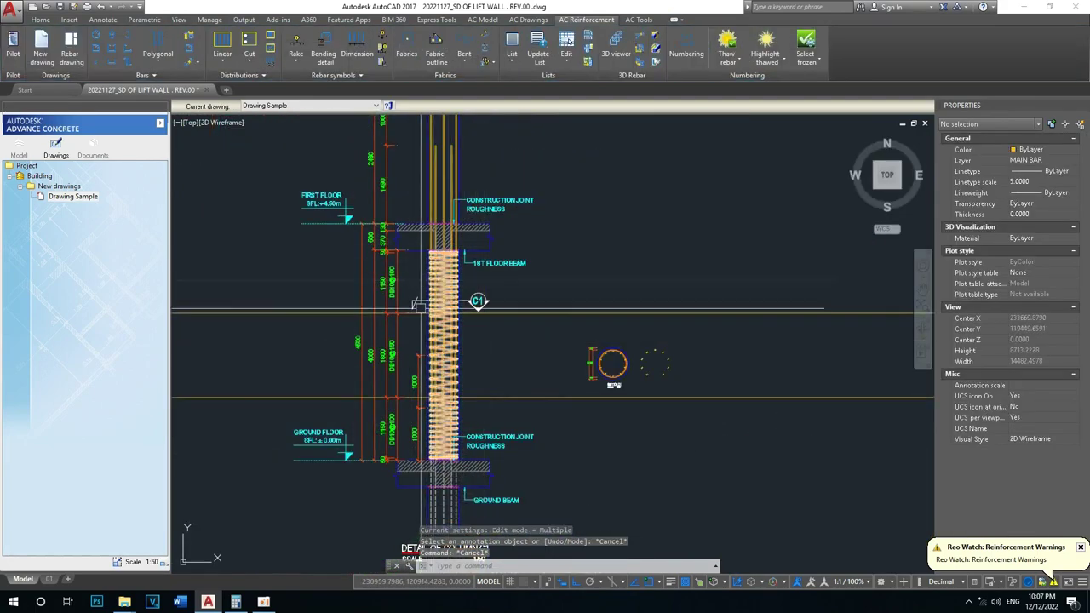
drag(400, 255, 358, 389)
drag(335, 255, 304, 385)
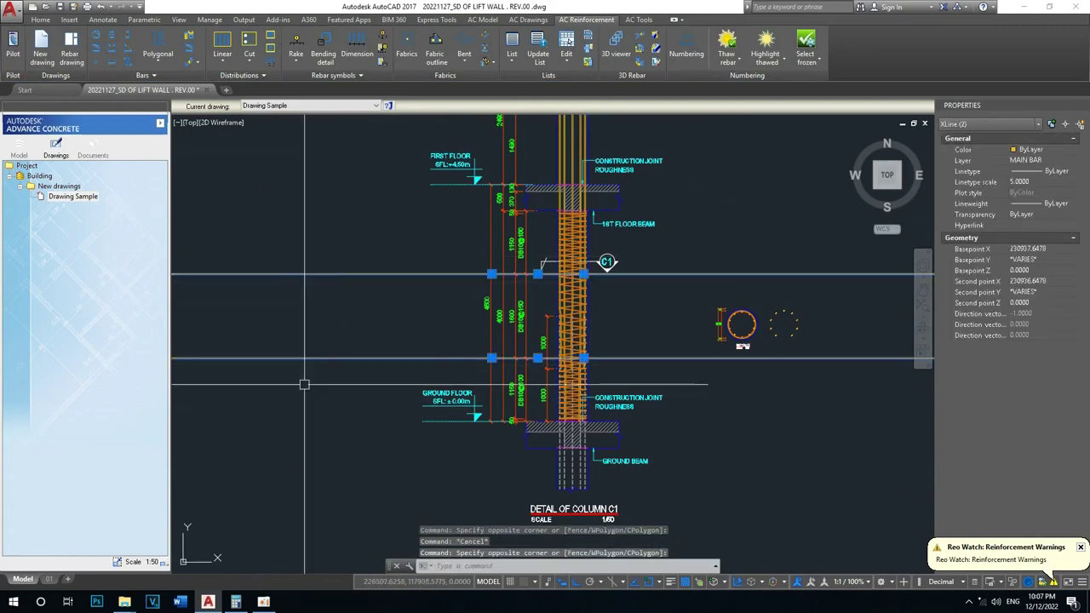
key(Escape)
scroll(583, 324, up, 2)
scroll(511, 315, up, 2)
scroll(453, 289, up, 2)
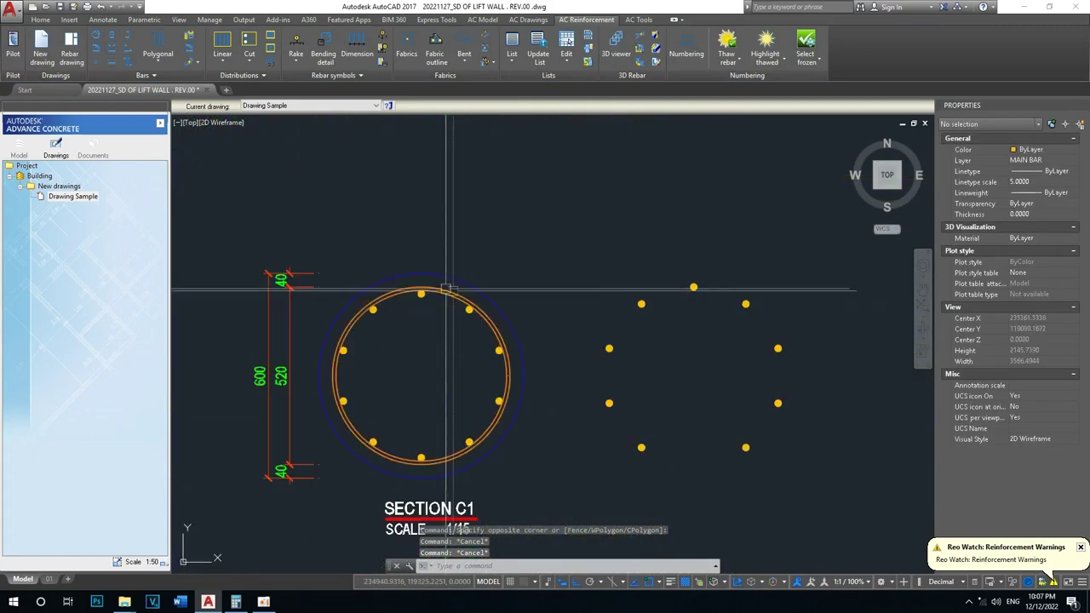
scroll(454, 289, up, 2)
click(378, 279)
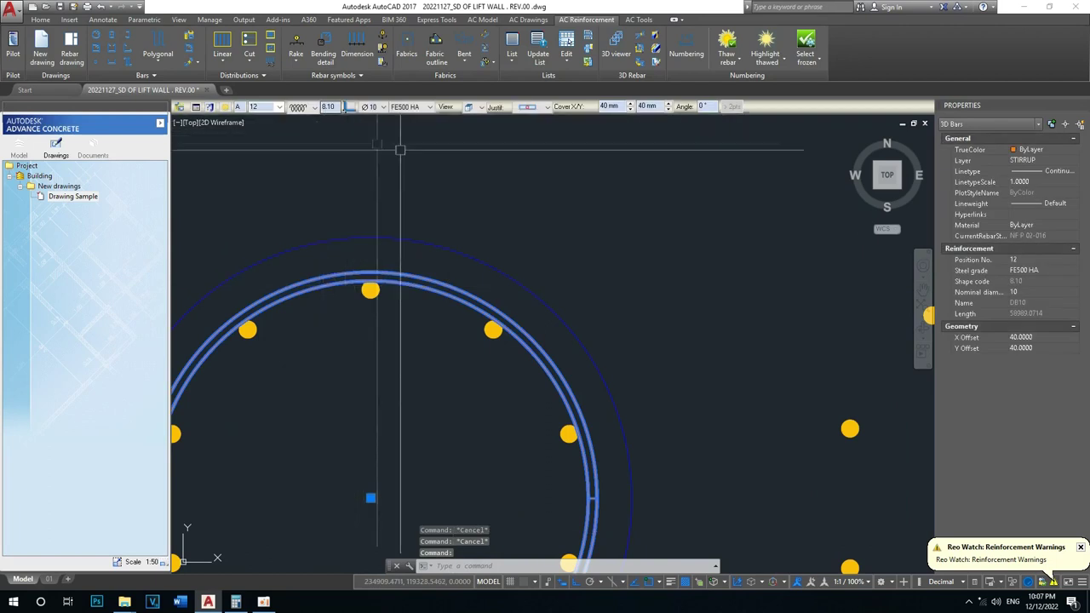
scroll(552, 174, down, 3)
middle_drag(551, 175, 592, 197)
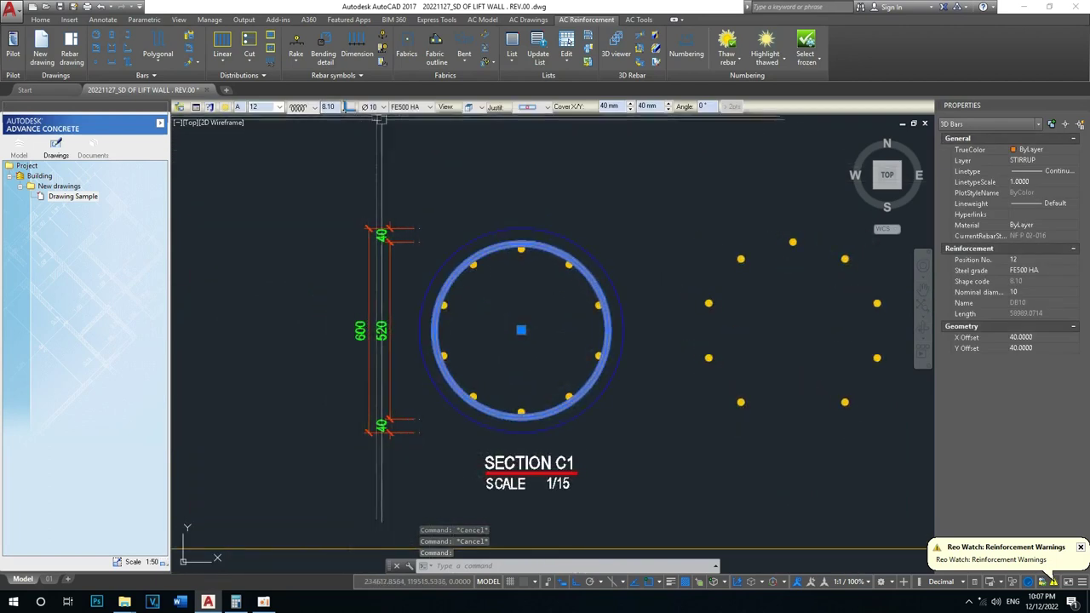
click(383, 107)
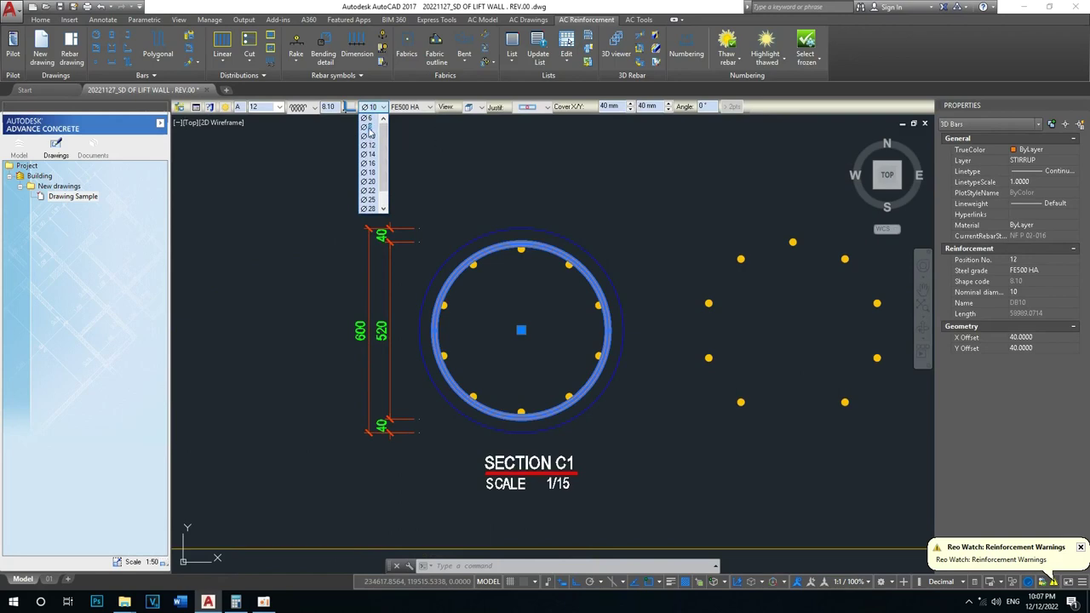
key(Escape)
scroll(553, 340, down, 2)
middle_drag(341, 256, 553, 341)
scroll(511, 357, up, 2)
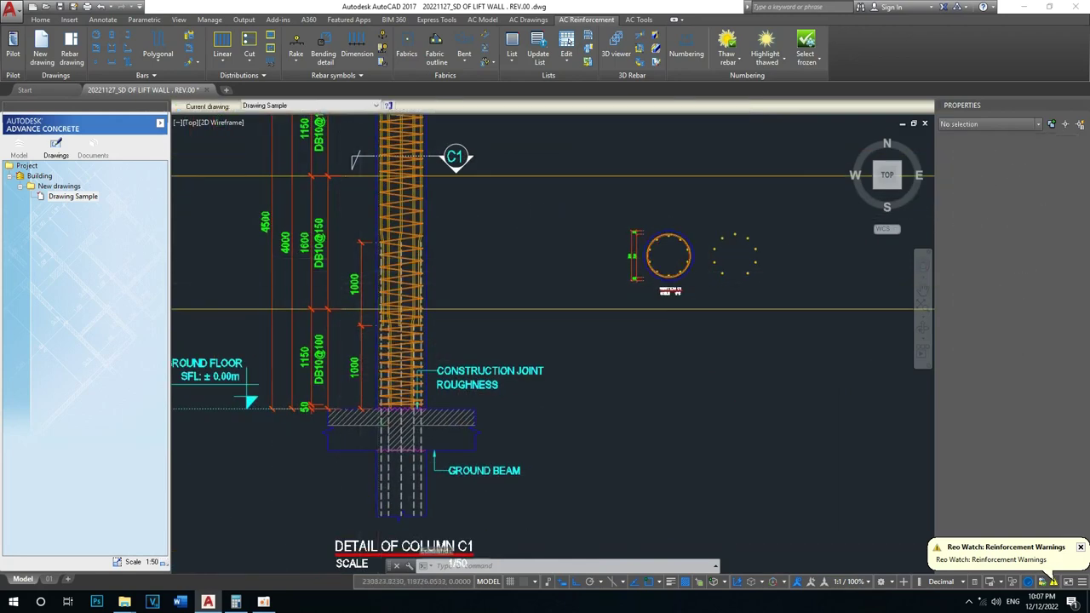
scroll(511, 357, up, 2)
click(289, 323)
double_click(289, 323)
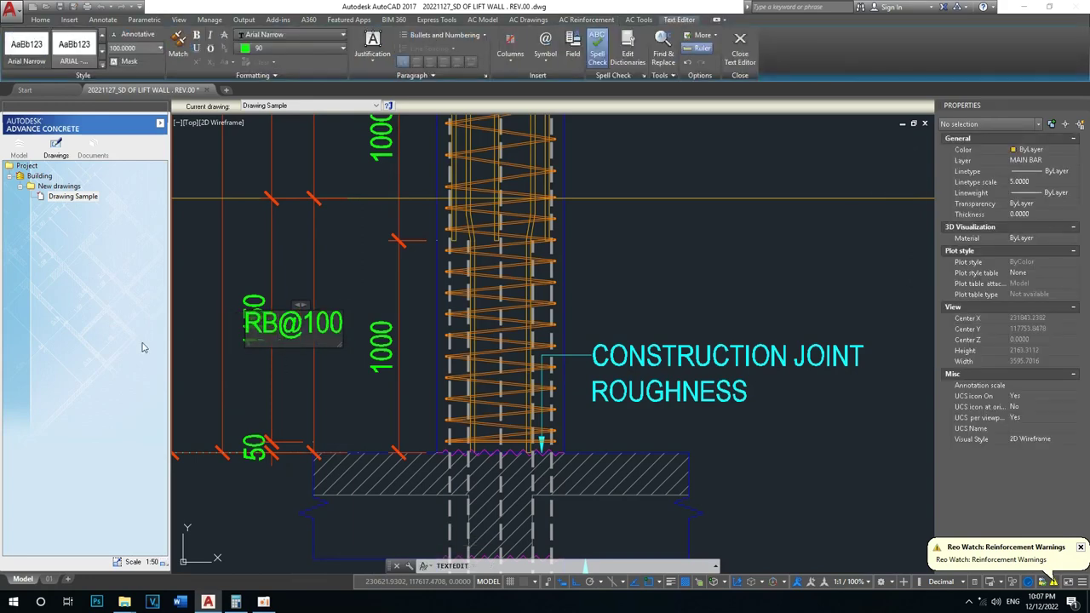
Step: Change the DB10@150 spacing label to RB8@150
click(285, 356)
scroll(357, 247, up, 2)
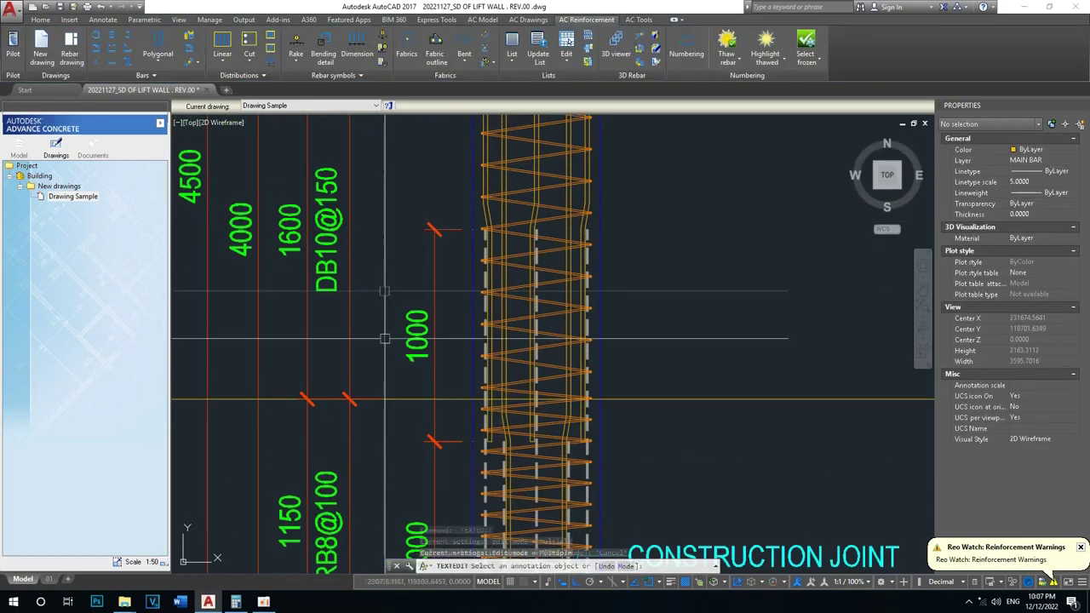
click(329, 228)
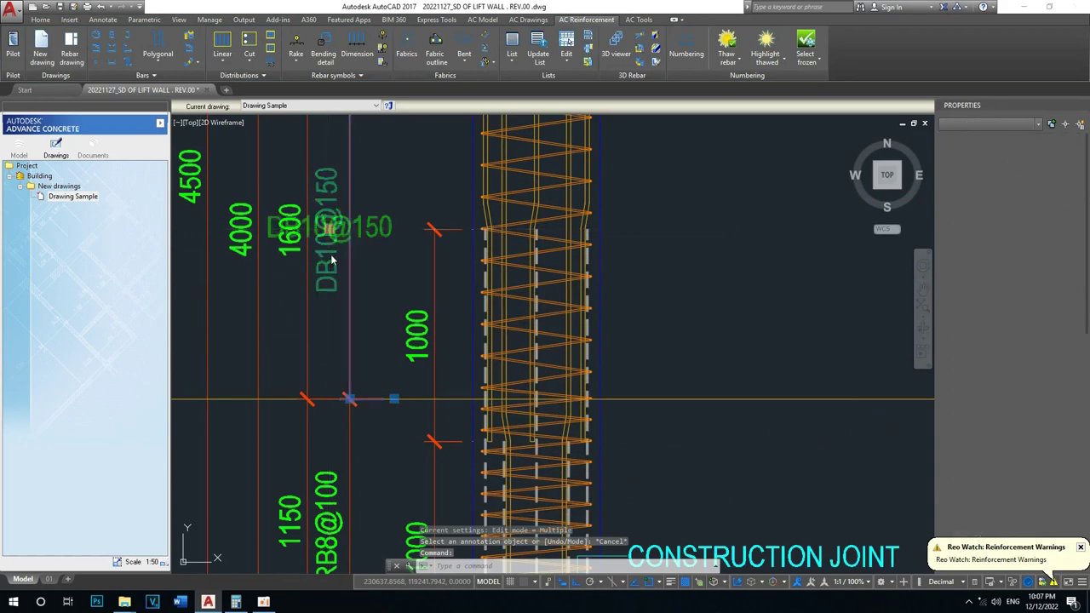
double_click(332, 261)
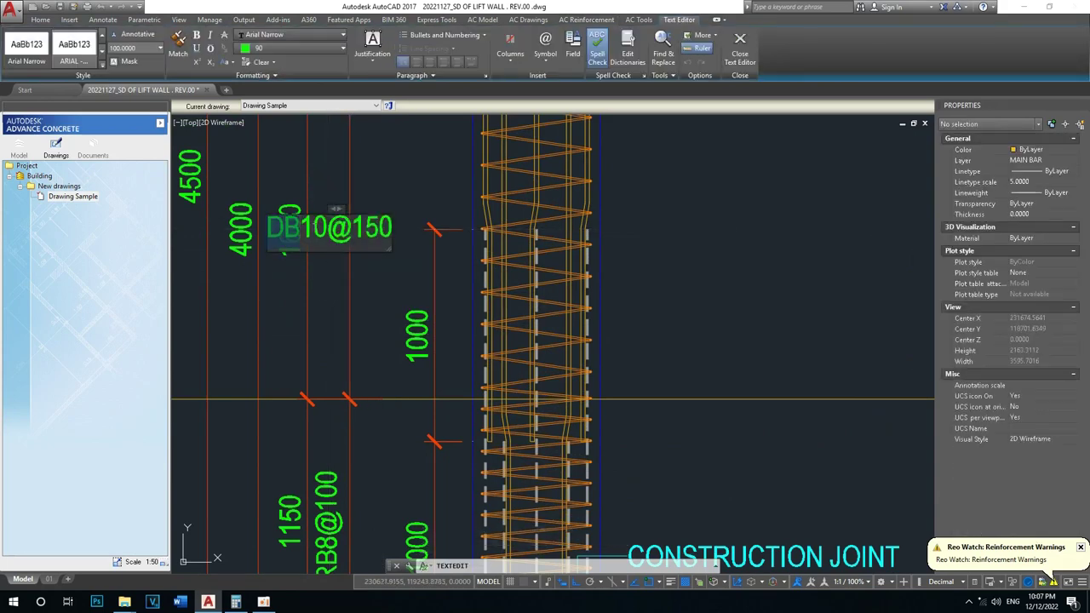
click(228, 230)
Step: Change the upper DB10@100 label near the first-floor beam to RB8@100
middle_drag(228, 230, 341, 562)
click(341, 334)
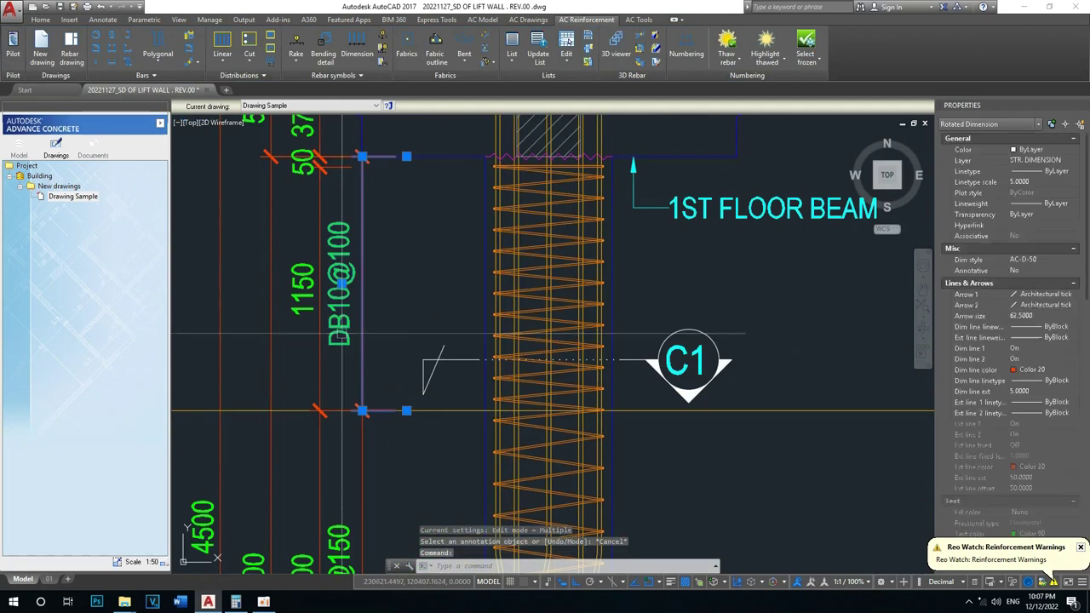
double_click(341, 333)
text(R)
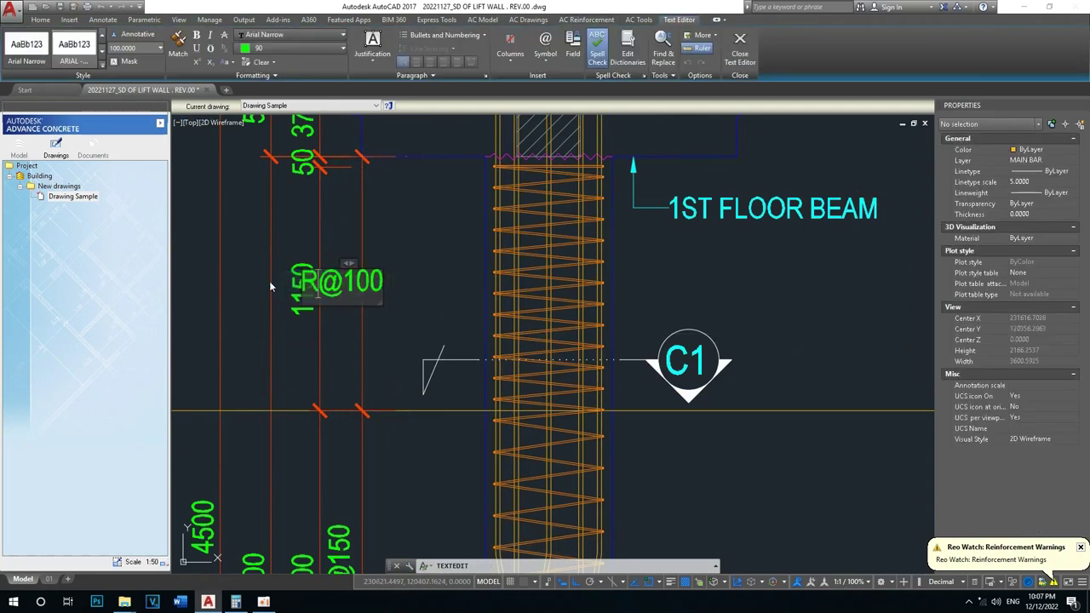
text(B8)
click(452, 259)
Step: Delete the two construction lines
scroll(477, 290, down, 5)
scroll(477, 290, down, 2)
click(312, 208)
click(294, 327)
key(Delete)
scroll(478, 208, up, 6)
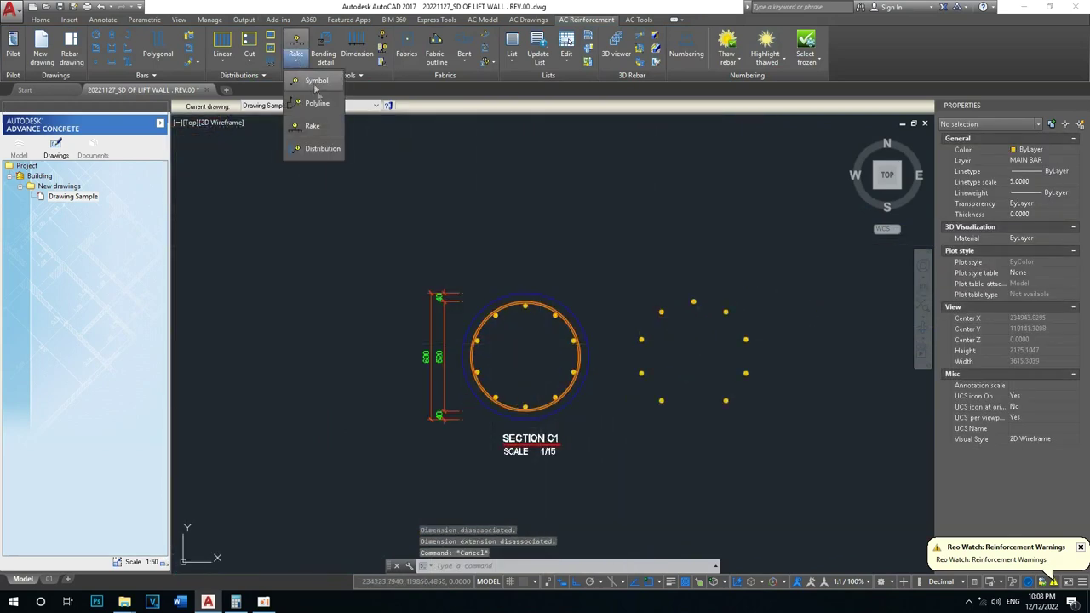
Step: Place a '12 1RB8, L=58990' bar mark above the Section C1 ring bar at 1:15 scale
click(295, 51)
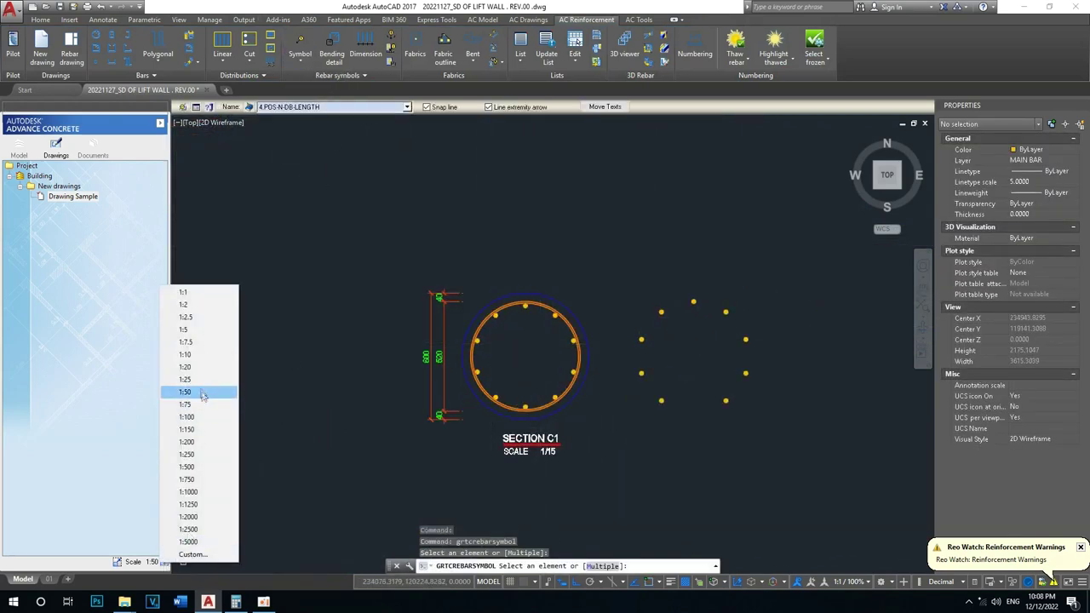
click(136, 562)
click(196, 554)
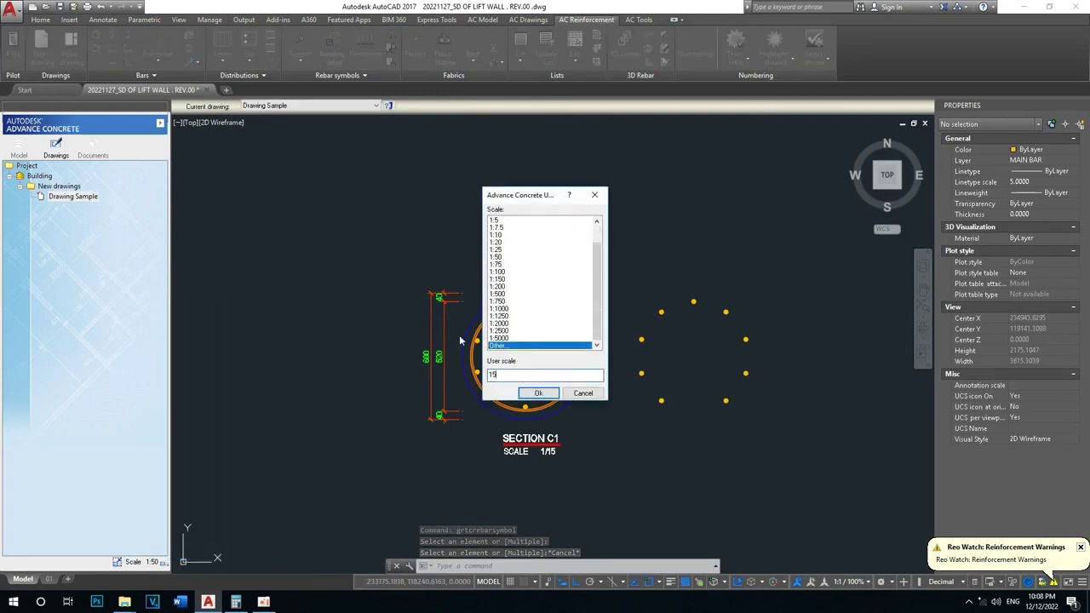
key(Return)
scroll(508, 309, up, 2)
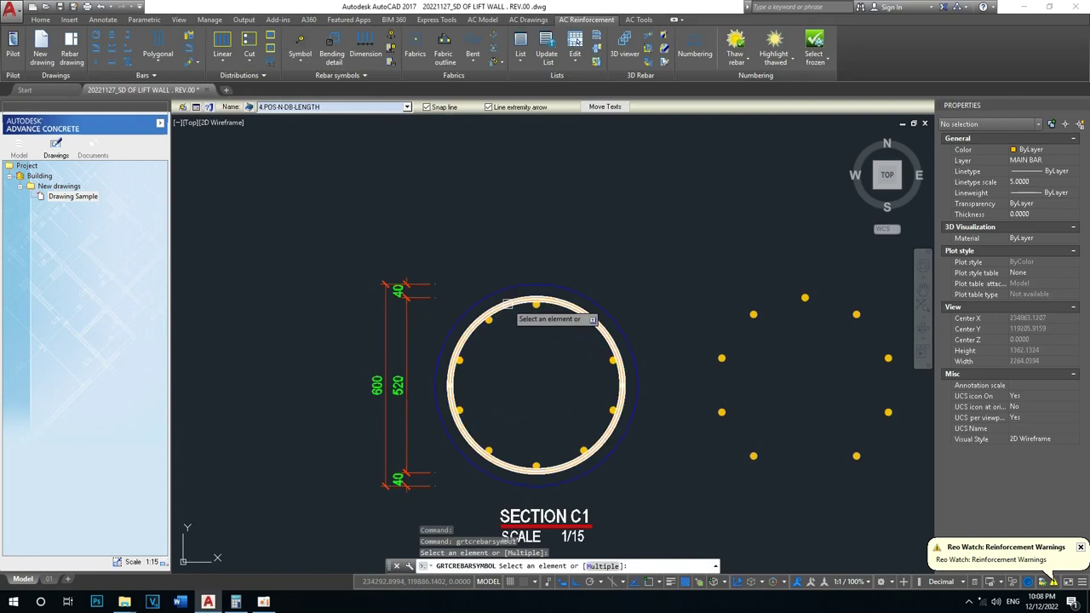
click(508, 306)
scroll(516, 242, up, 2)
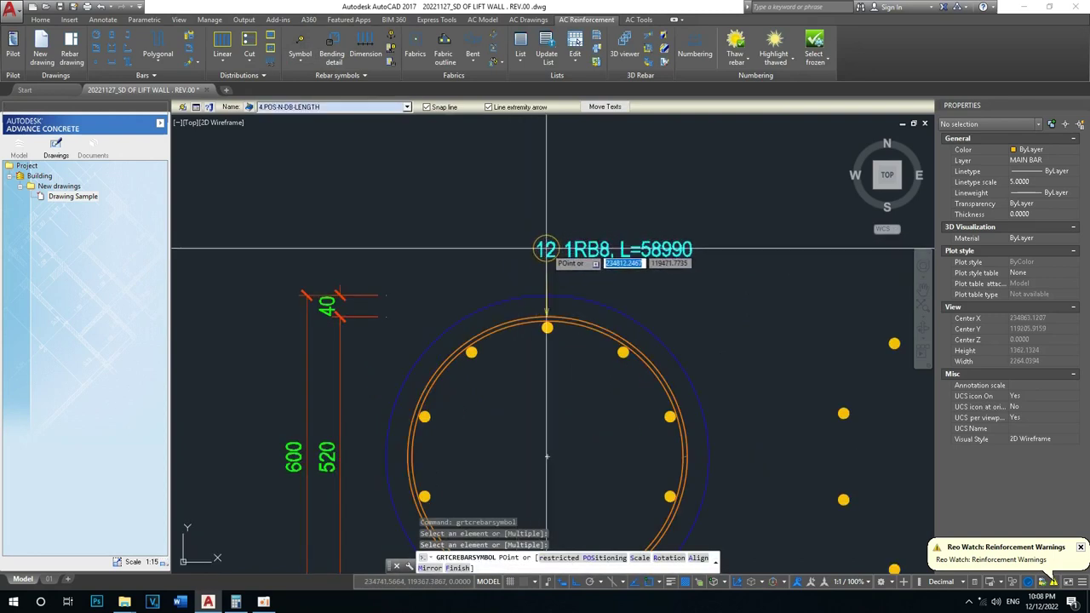
click(613, 259)
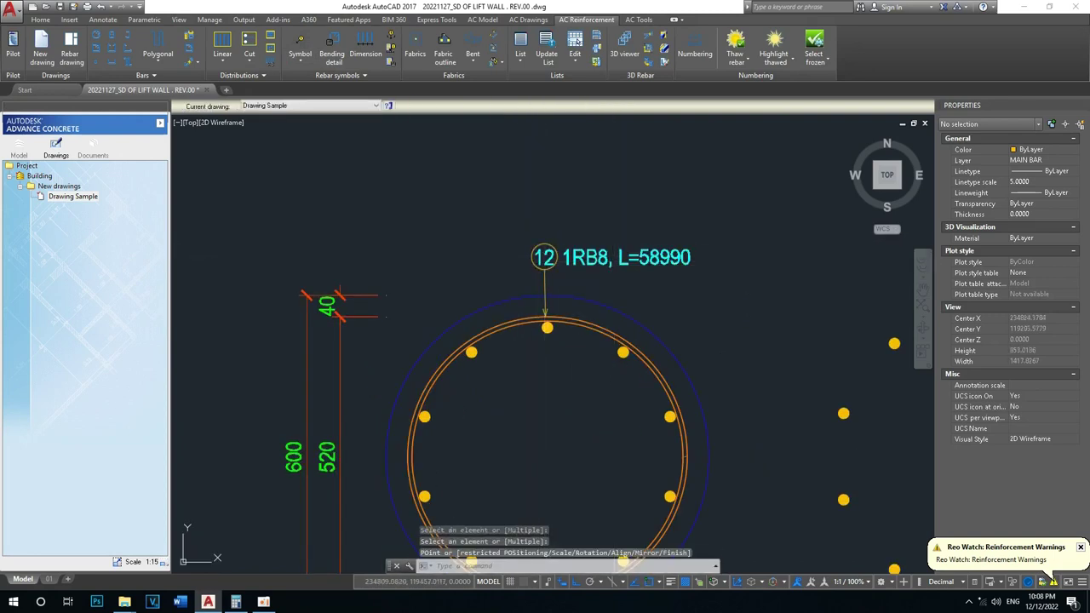
Step: Move the new bar mark onto the STR. ANNOTATION layer
click(613, 260)
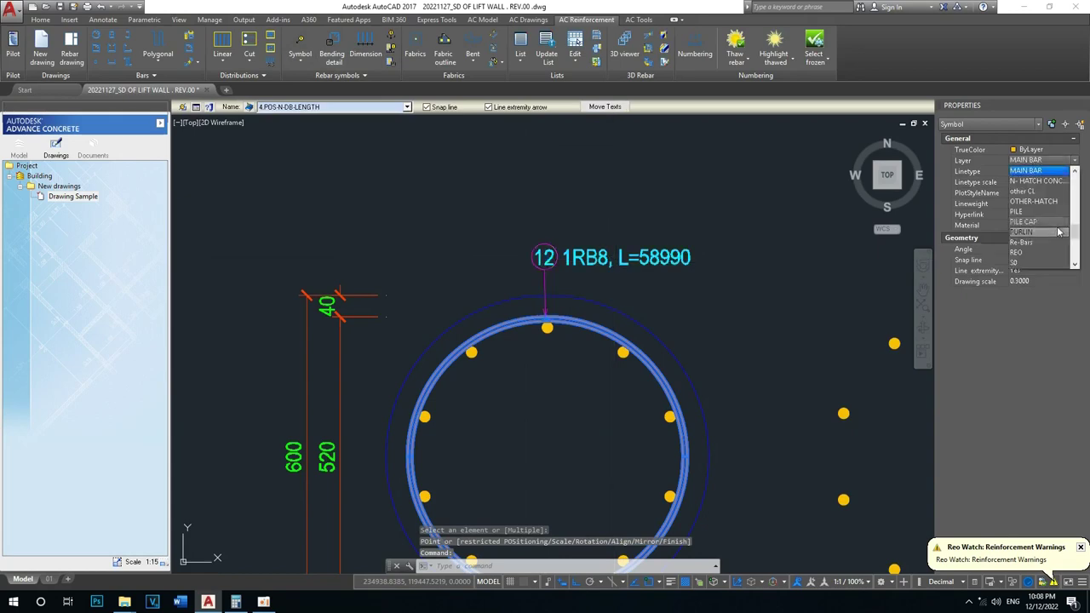
click(1047, 176)
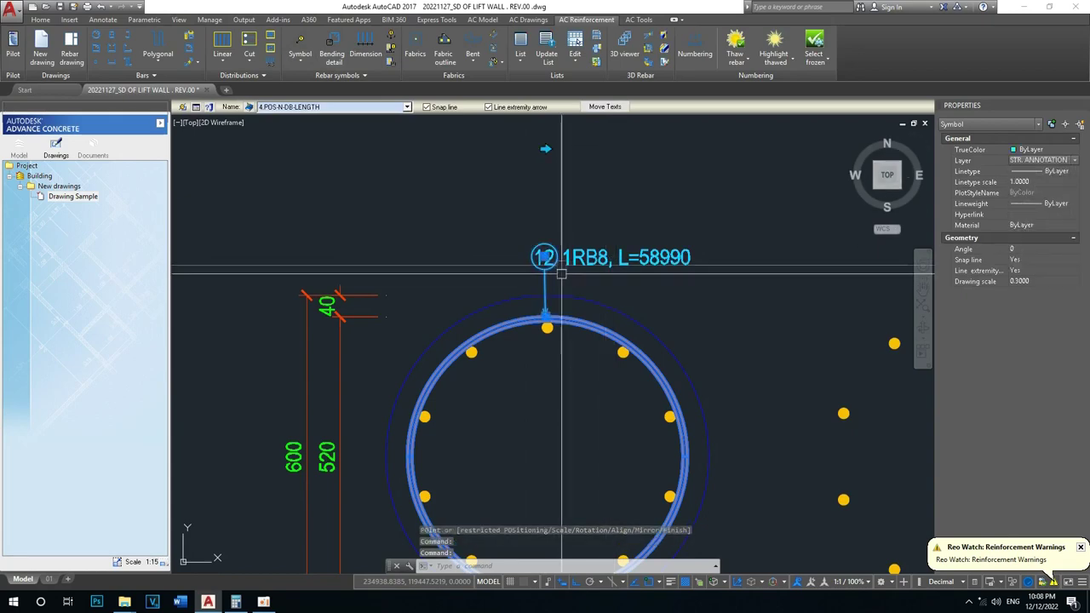
middle_drag(642, 259, 426, 263)
key(Escape)
key(Escape)
scroll(376, 179, down, 3)
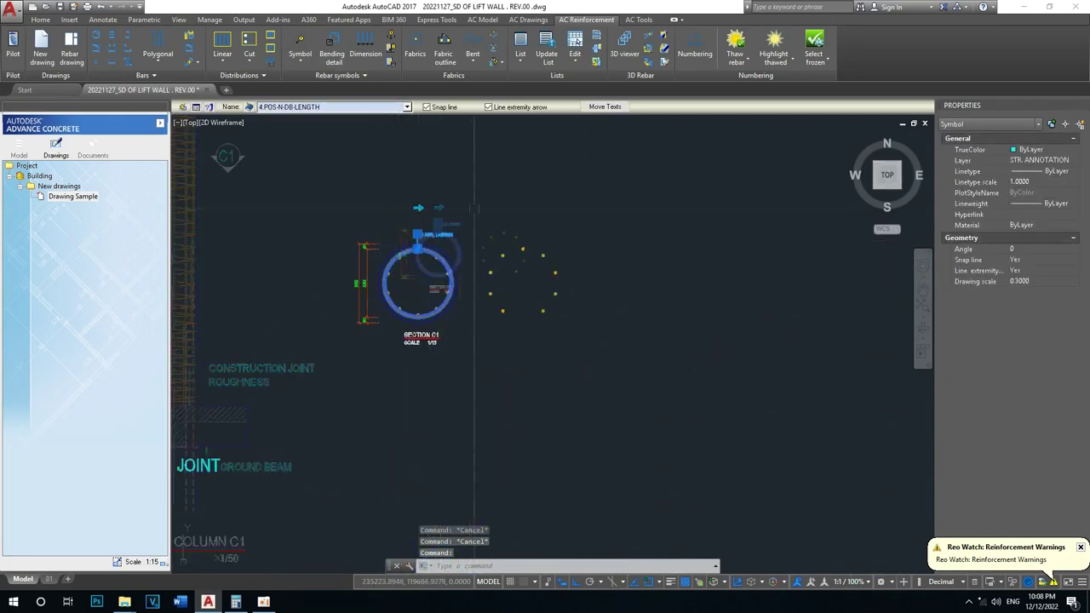
Step: Delete the nine loose dots beside the section
scroll(376, 179, up, 1)
drag(576, 192, 470, 388)
key(Return)
key(Escape)
key(Escape)
scroll(459, 306, down, 3)
Step: Renumber all bars in the drawing, accepting the overlapping-marks warning and closing the message
click(302, 179)
click(578, 466)
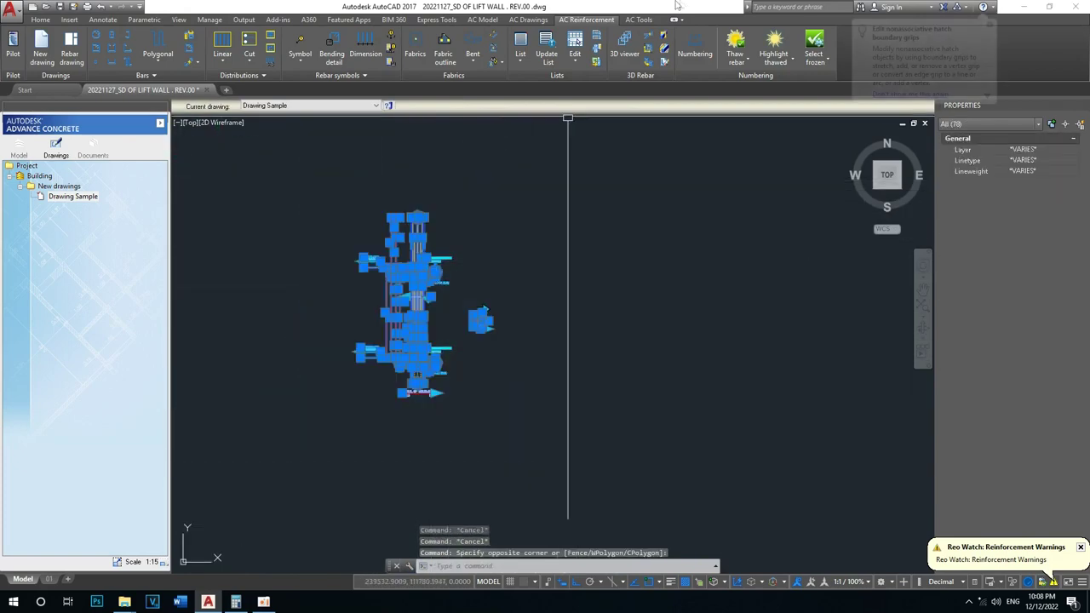
click(695, 42)
click(645, 473)
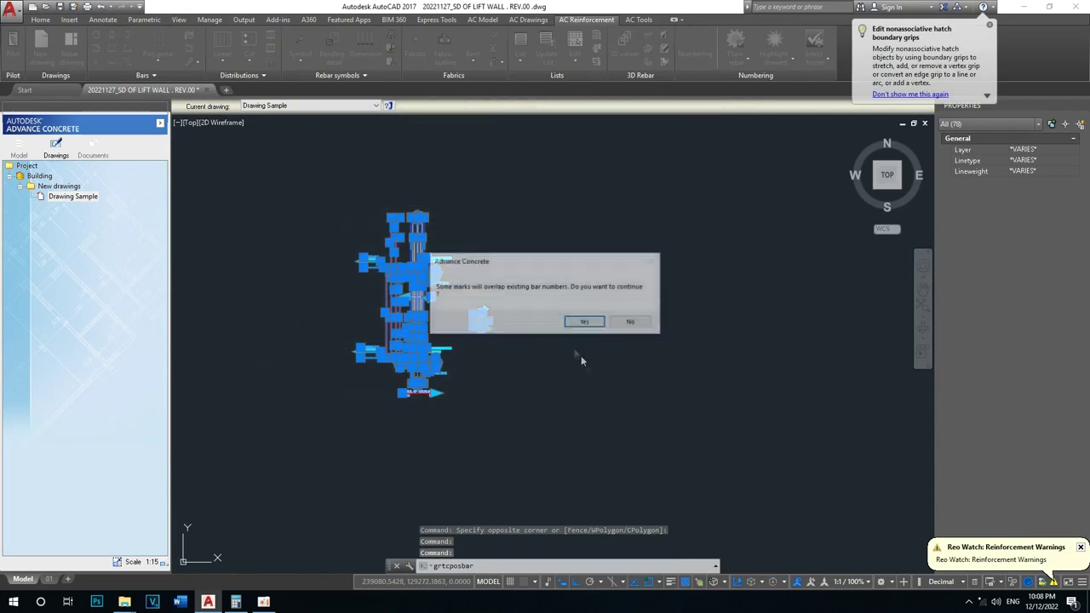
click(585, 325)
click(562, 318)
scroll(481, 315, up, 3)
scroll(510, 361, up, 3)
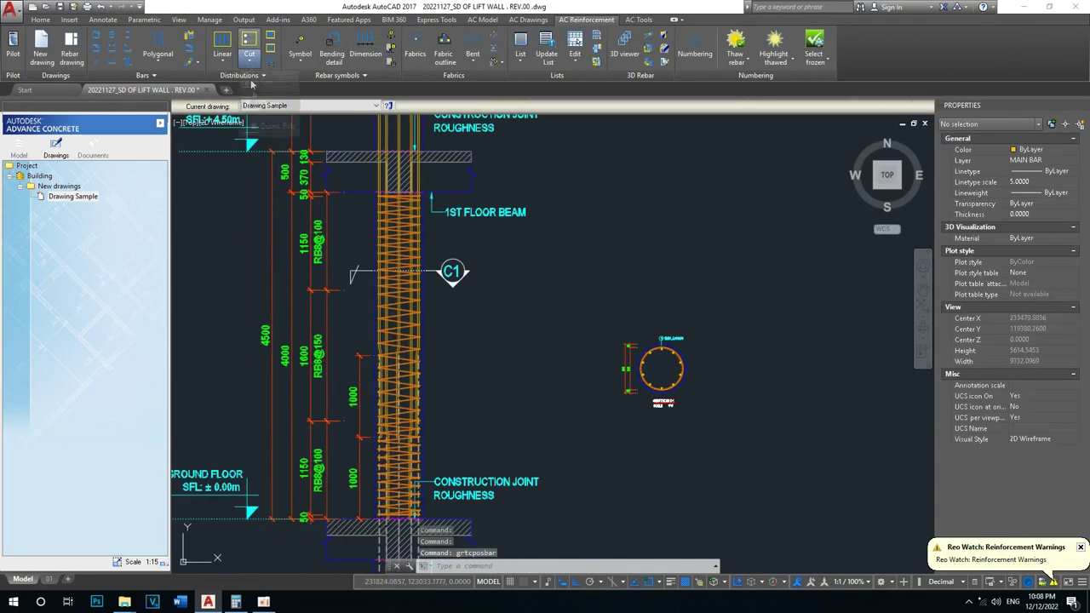
Step: Abandon a first Quant. Poly attempt and set the drawing scale to 1:50
click(261, 47)
scroll(452, 266, up, 3)
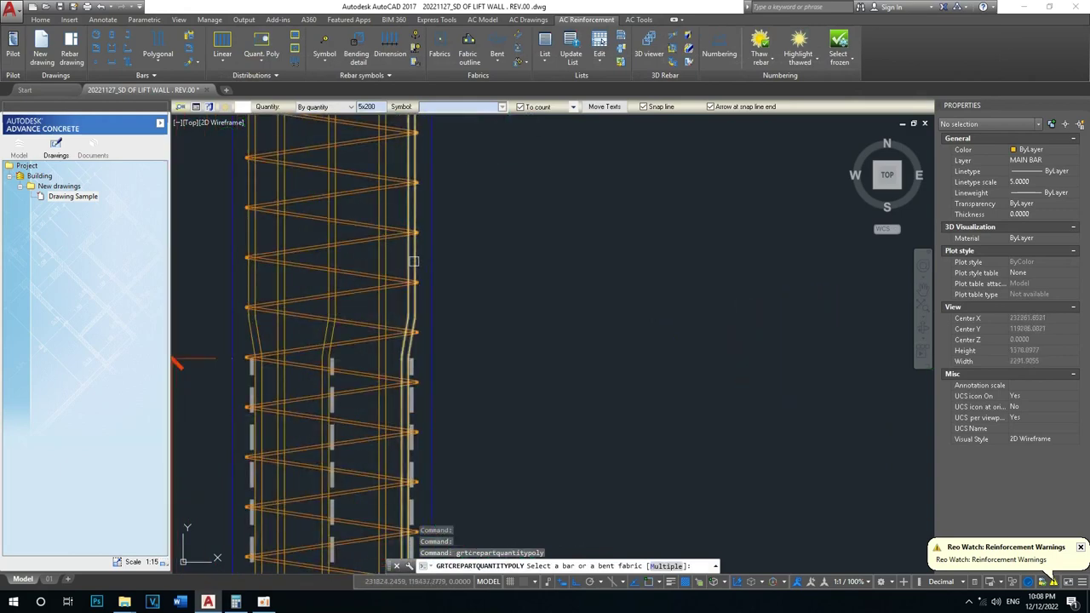
click(400, 263)
key(Escape)
click(155, 561)
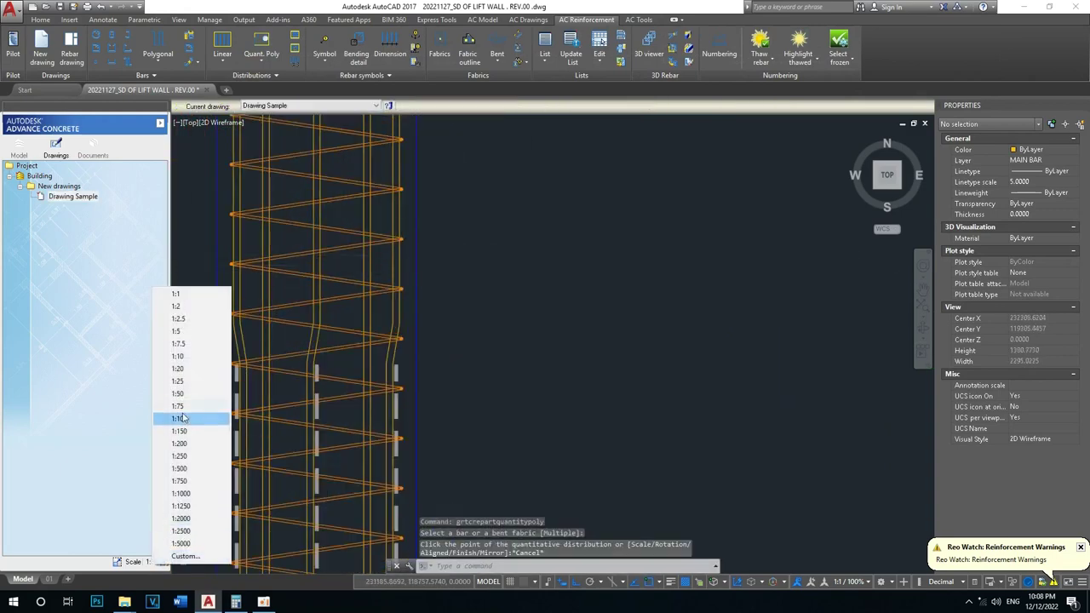
click(186, 431)
click(155, 561)
click(179, 393)
Step: Label the main bar with a '2 6DB20, L=6000' distribution mark beside the column near C1
key(Return)
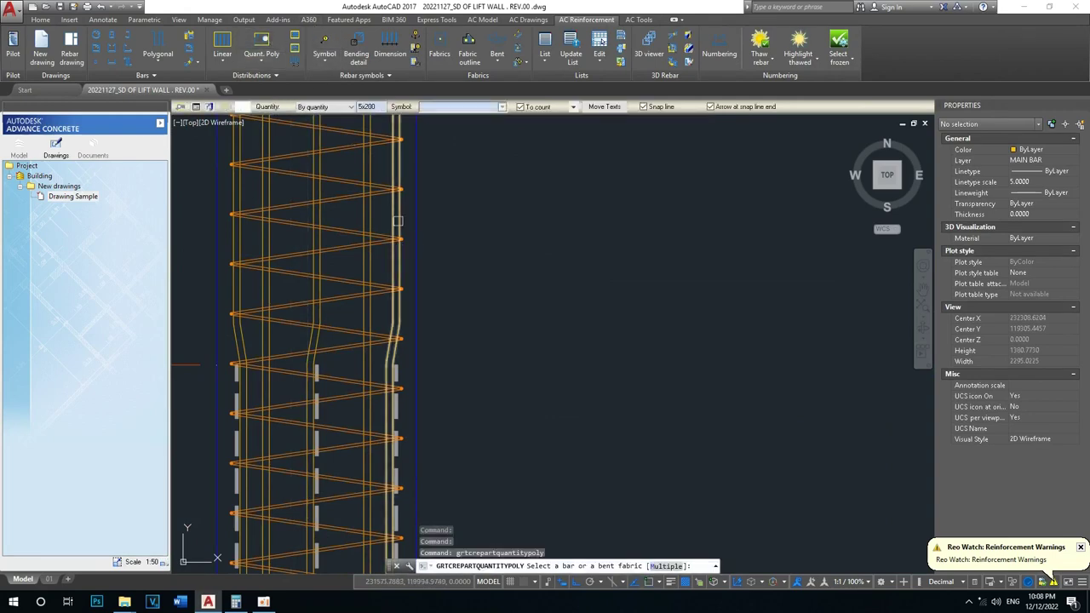
click(400, 240)
scroll(482, 209, up, 2)
scroll(481, 209, up, 1)
key(Return)
scroll(494, 239, down, 3)
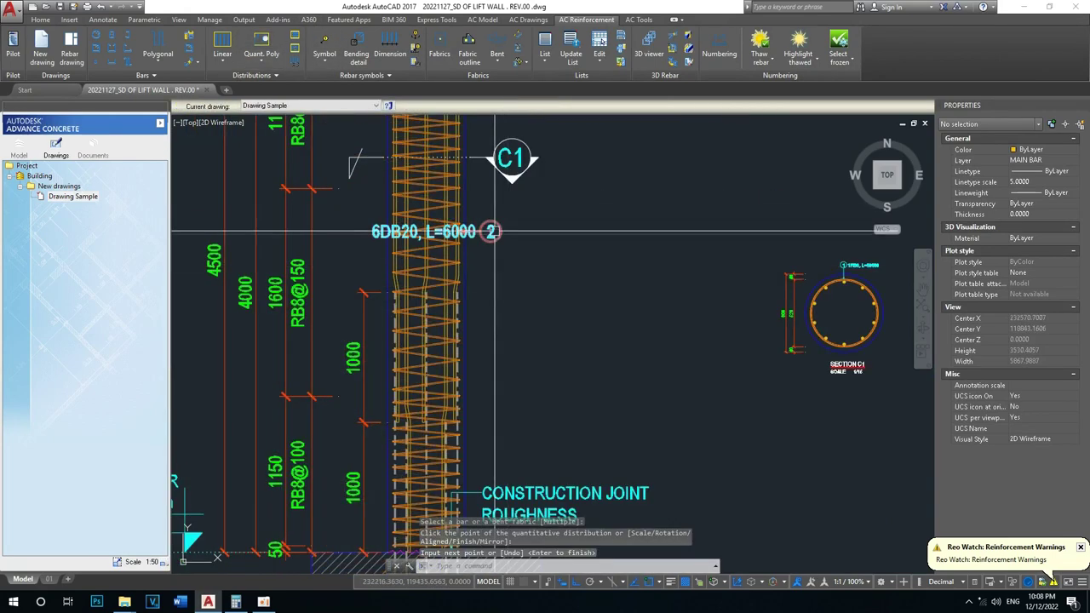
scroll(496, 206, up, 2)
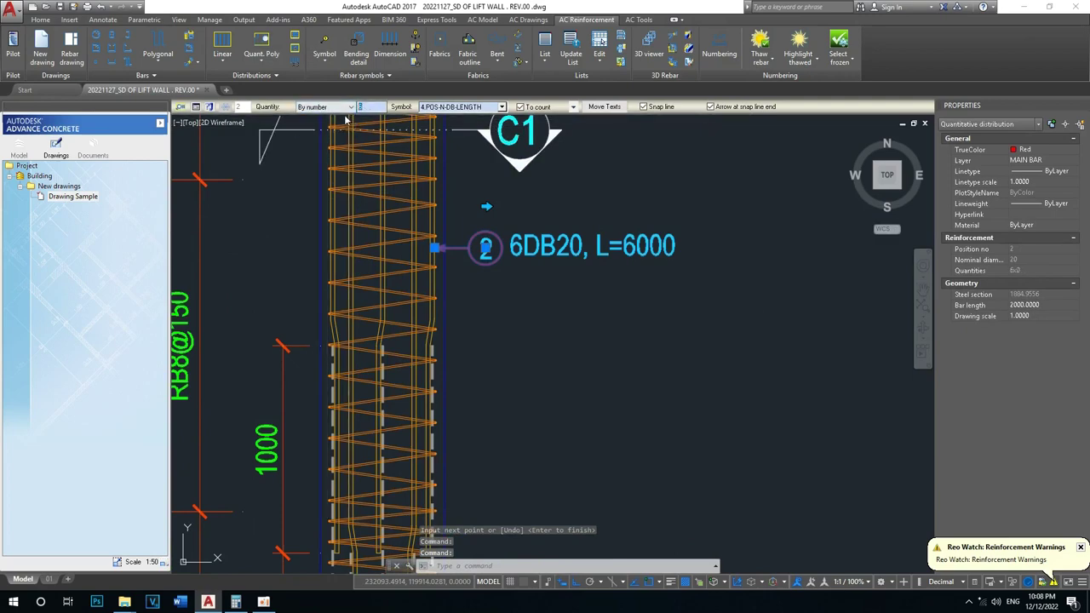
key(Escape)
key(Escape)
scroll(553, 229, down, 3)
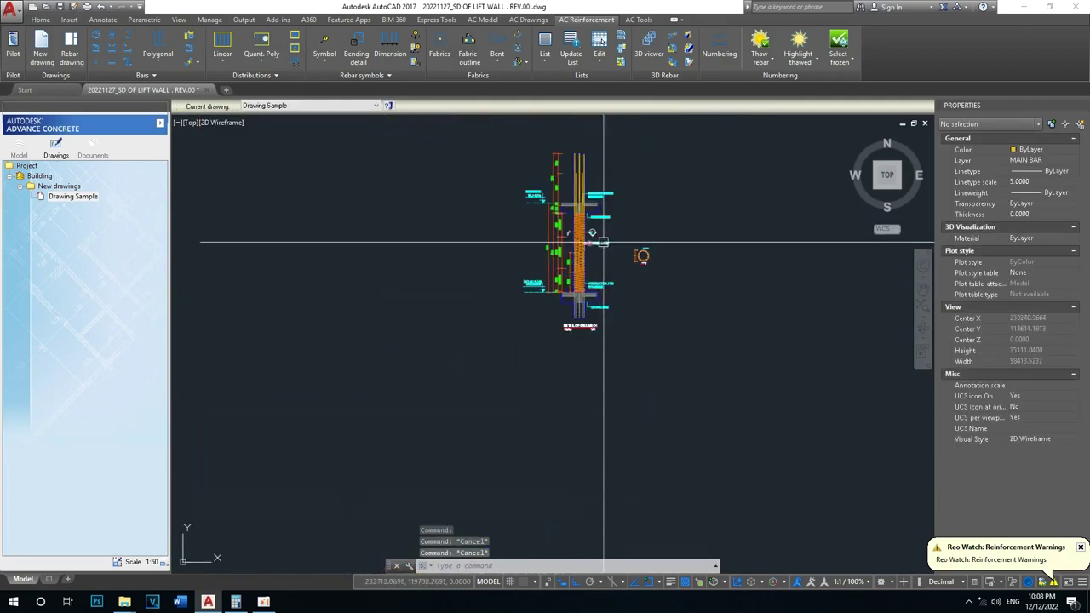
Step: Copy the bar schedule table to a spot beside the Column C1 detail
scroll(392, 250, up, 2)
click(395, 261)
text(c)
key(Return)
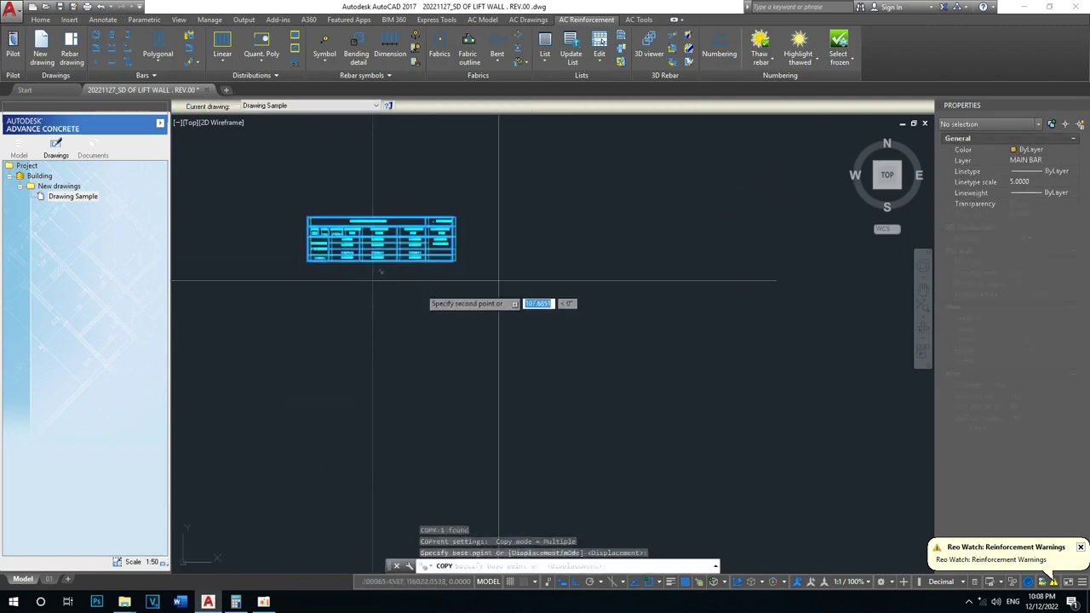
click(494, 304)
scroll(494, 304, down, 3)
click(652, 261)
key(Escape)
scroll(651, 262, up, 3)
scroll(652, 261, down, 3)
Step: Add the window-selected column rebar (79 elements) to the schedule table's list
click(645, 255)
right_click(639, 255)
click(660, 368)
scroll(466, 310, down, 3)
click(372, 175)
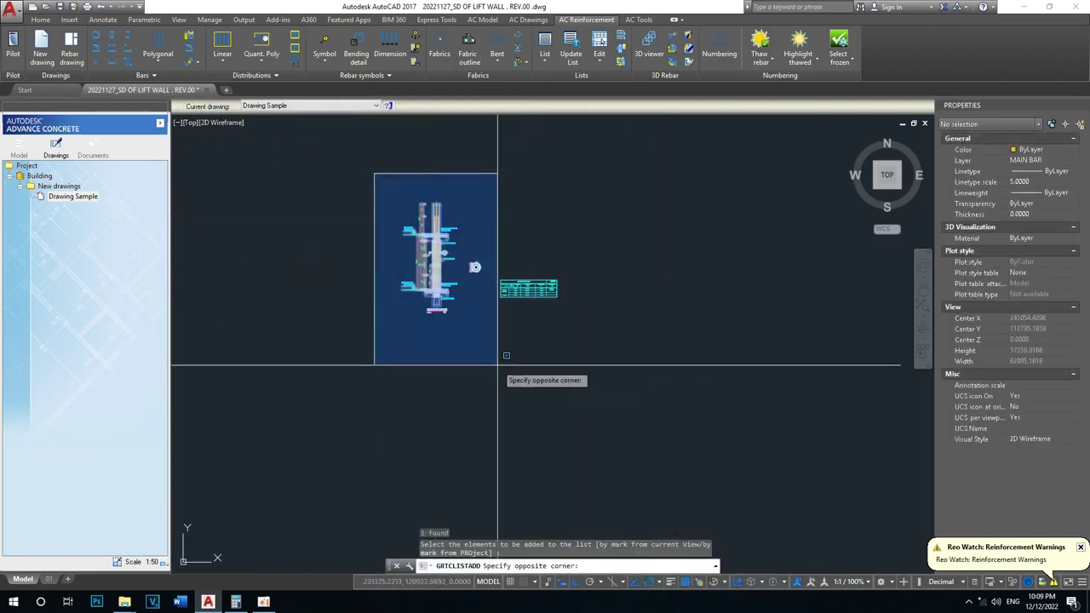
click(497, 362)
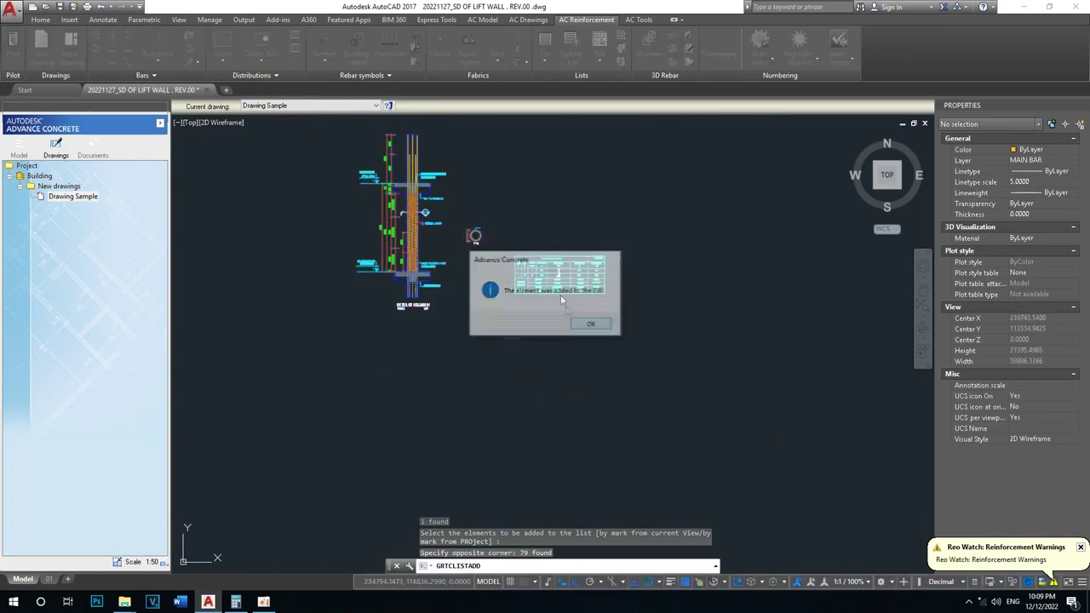
click(590, 324)
scroll(535, 216, up, 5)
key(Escape)
key(Escape)
scroll(534, 216, down, 3)
scroll(511, 239, up, 3)
scroll(461, 276, down, 6)
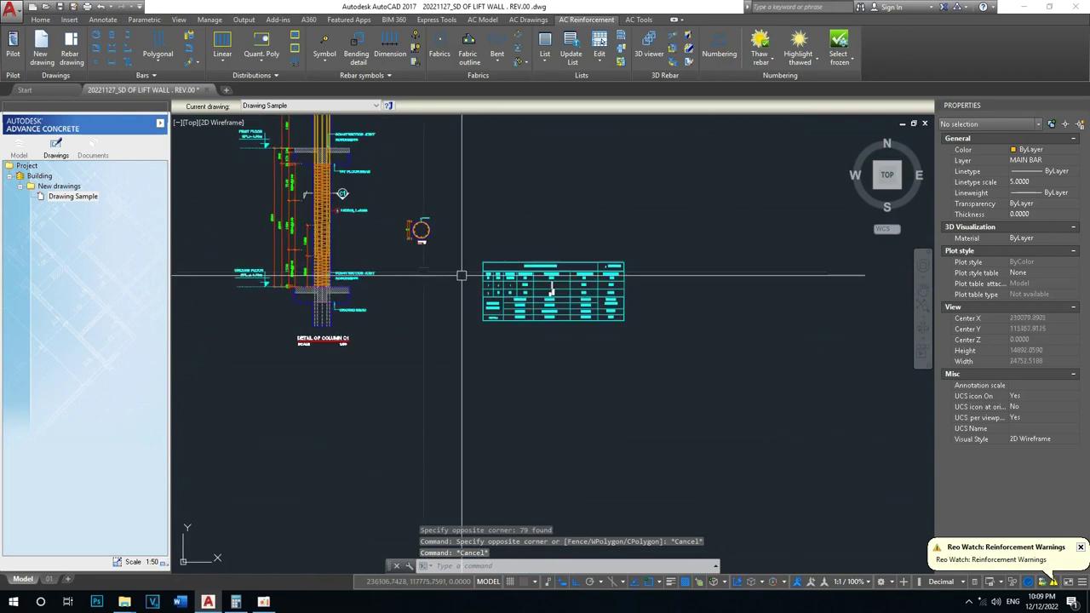
Step: Begin copying the bar distribution, then cancel and undo that attempt
scroll(324, 306, up, 3)
scroll(324, 306, down, 3)
text(cc)
key(Return)
scroll(358, 273, up, 2)
click(382, 227)
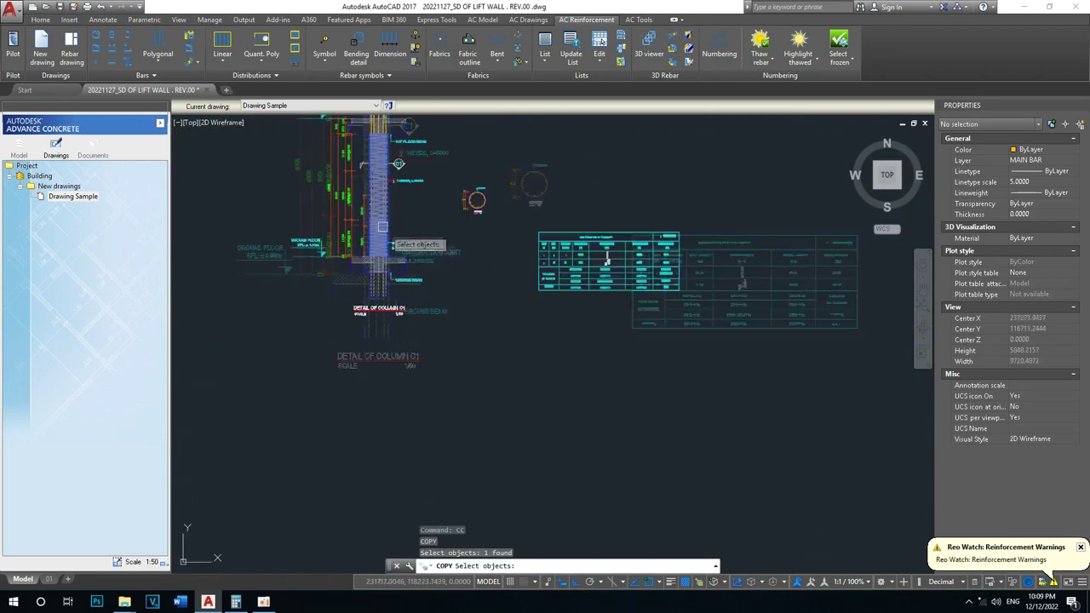
key(Return)
click(502, 345)
middle_drag(377, 377, 439, 375)
key(Escape)
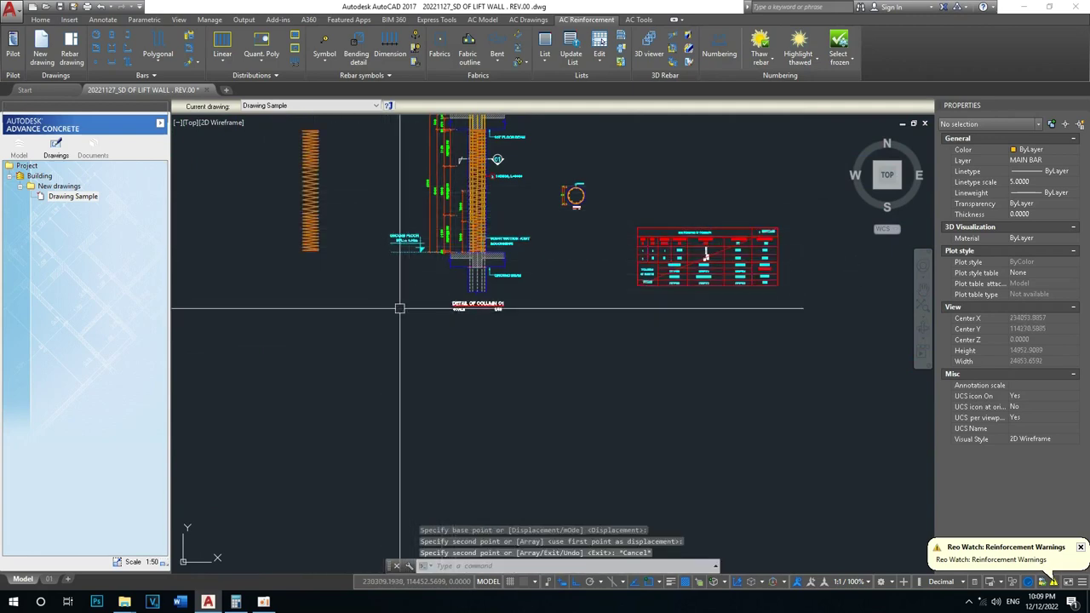
key(ctrl+z)
Step: Pan and zoom to bring the bar schedule table columns into view
middle_drag(653, 345, 432, 284)
scroll(485, 219, down, 2)
scroll(622, 303, up, 4)
scroll(487, 260, up, 3)
scroll(487, 260, up, 2)
scroll(408, 238, up, 1)
scroll(408, 238, down, 4)
middle_drag(409, 255, 446, 291)
scroll(446, 290, down, 3)
scroll(511, 272, up, 3)
scroll(596, 255, up, 2)
scroll(604, 247, down, 1)
scroll(596, 256, down, 3)
scroll(528, 290, down, 2)
scroll(579, 281, up, 2)
scroll(596, 286, up, 2)
scroll(601, 290, up, 2)
scroll(601, 289, down, 3)
scroll(528, 285, down, 3)
scroll(392, 302, up, 2)
scroll(388, 300, up, 2)
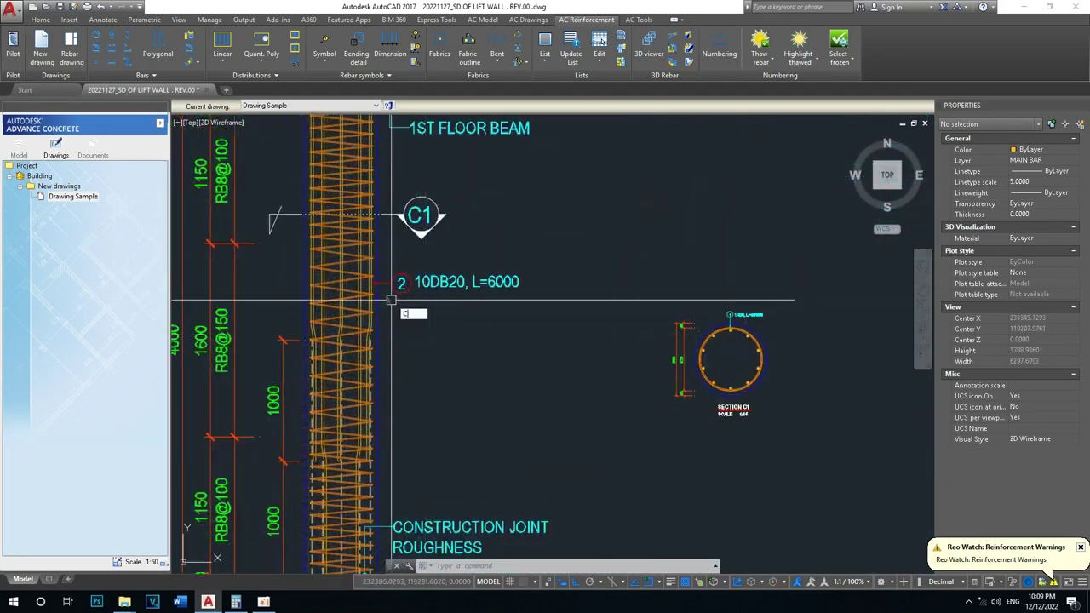
scroll(400, 282, up, 2)
Step: Copy the main bar distribution left of the column and rotate it horizontal
key(Return)
click(450, 272)
scroll(450, 272, down, 3)
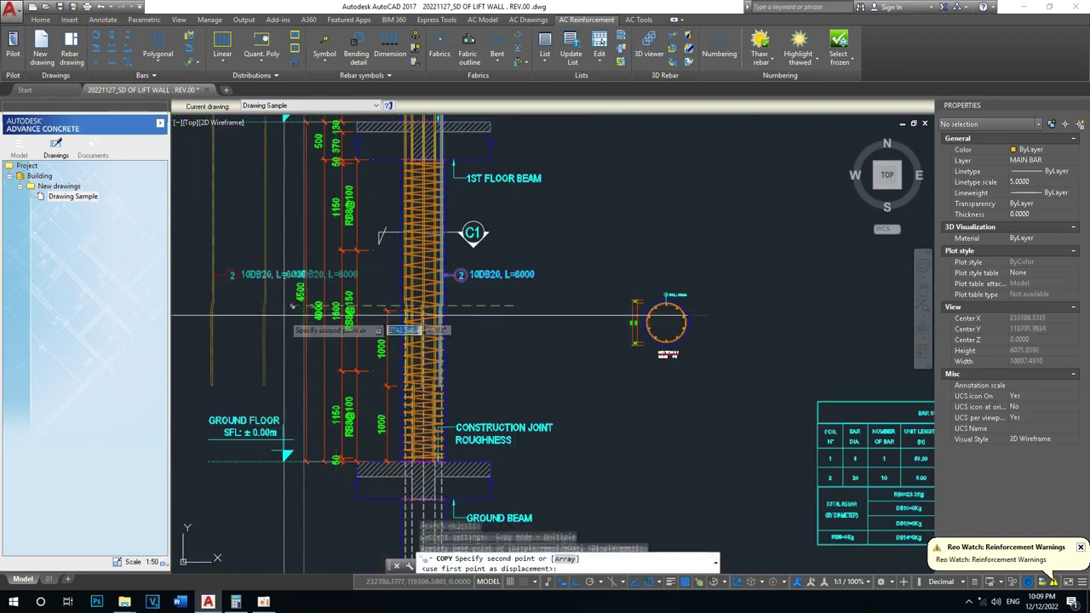
scroll(444, 305, down, 2)
middle_drag(383, 286, 380, 302)
text(ro)
key(Return)
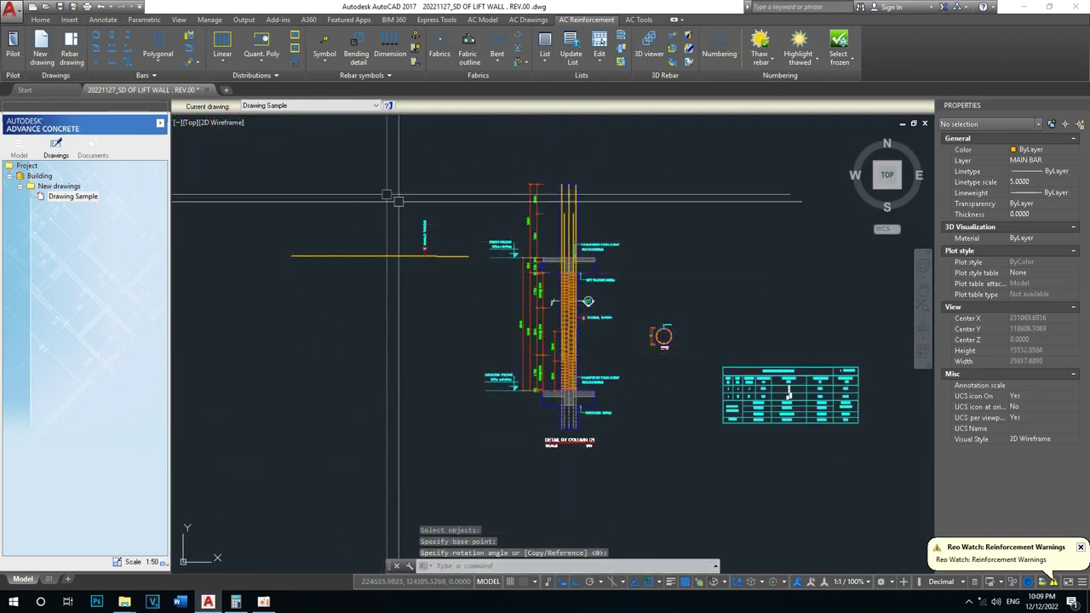
scroll(398, 201, up, 2)
key(Escape)
Step: Cancel a started move and select the bar schedule table
text(m)
key(Return)
click(489, 219)
key(Escape)
scroll(511, 332, down, 3)
scroll(502, 328, up, 2)
click(510, 341)
scroll(517, 326, up, 2)
Step: Remove the DB20 element from the C1 bar schedule list and acknowledge the message
scroll(523, 349, up, 2)
right_click(527, 351)
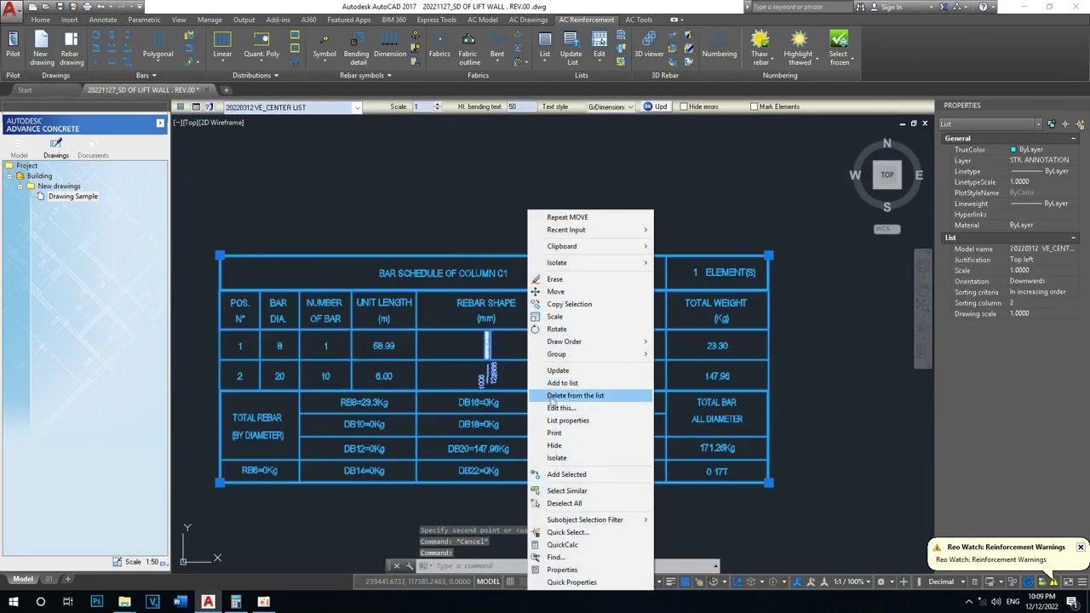
click(555, 397)
scroll(519, 345, down, 3)
scroll(405, 252, up, 4)
scroll(405, 252, up, 1)
scroll(406, 252, down, 4)
key(Return)
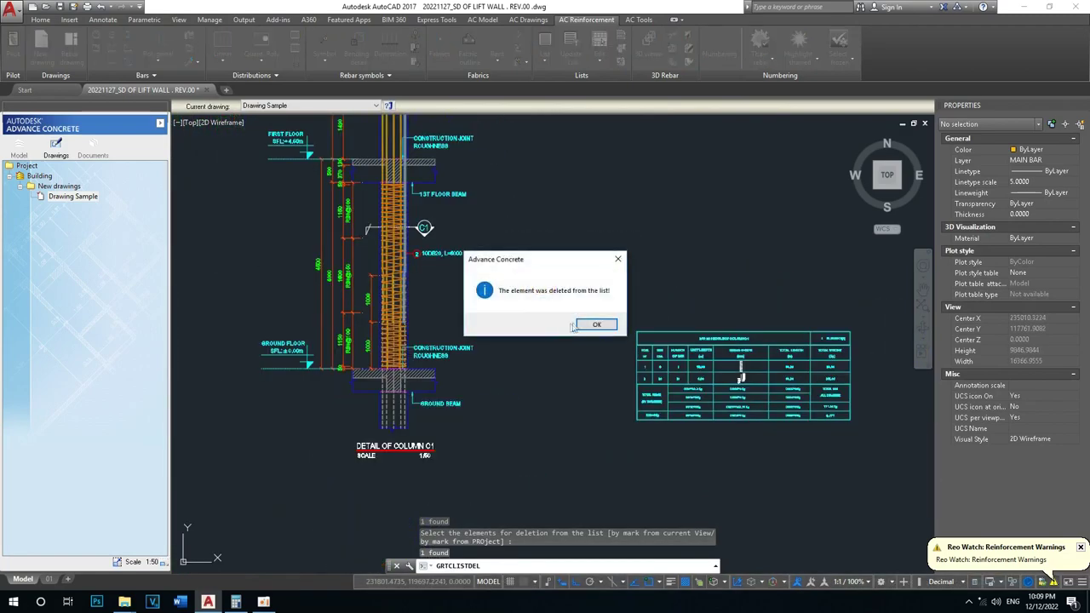
click(604, 327)
Step: Run Delete from list again and window-select the column elements to remove
click(456, 296)
scroll(740, 375, up, 3)
scroll(741, 374, down, 3)
right_click(753, 347)
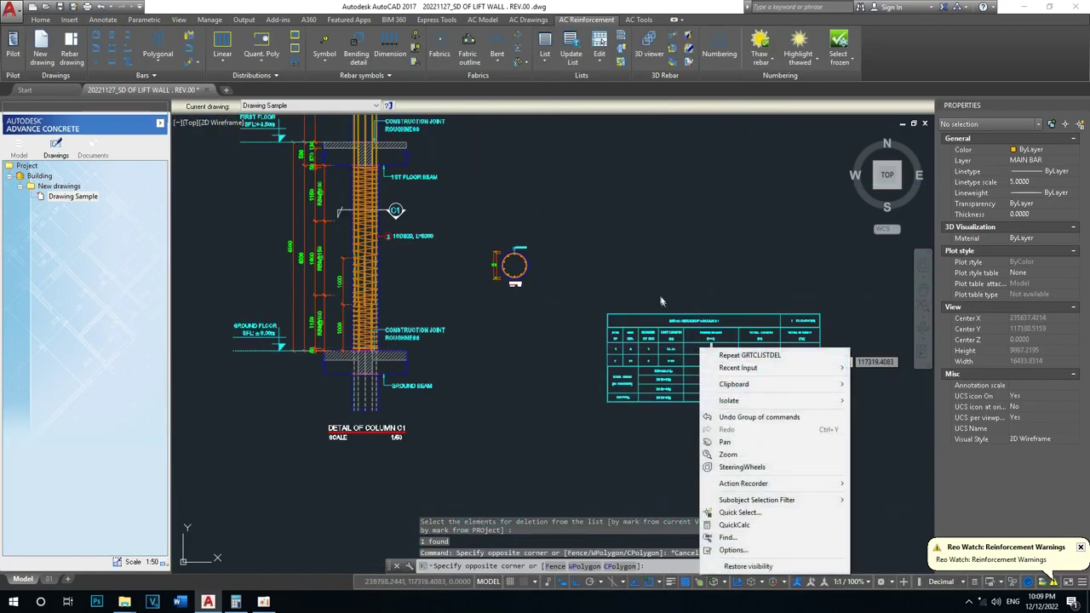
key(Escape)
right_click(632, 339)
click(668, 396)
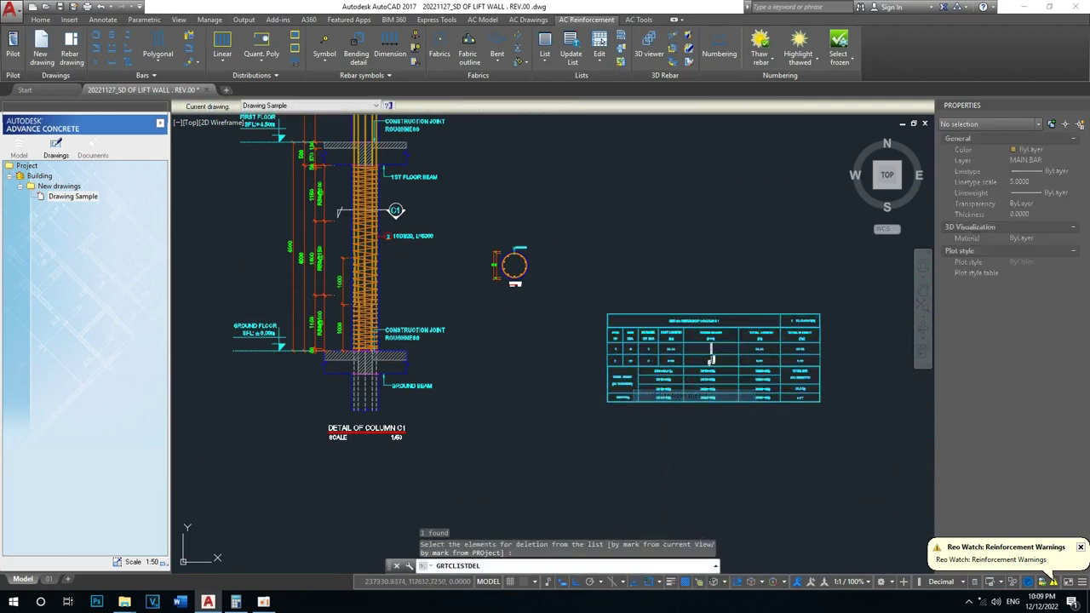
scroll(596, 358, down, 2)
drag(289, 119, 443, 511)
Step: Confirm the deletion of the selected bar from the C1 schedule list
scroll(475, 238, down, 3)
key(Return)
scroll(522, 252, up, 4)
scroll(459, 247, up, 3)
Step: Add the horizontal bar back to the C1 bar schedule by window-selecting it
right_click(472, 212)
click(503, 382)
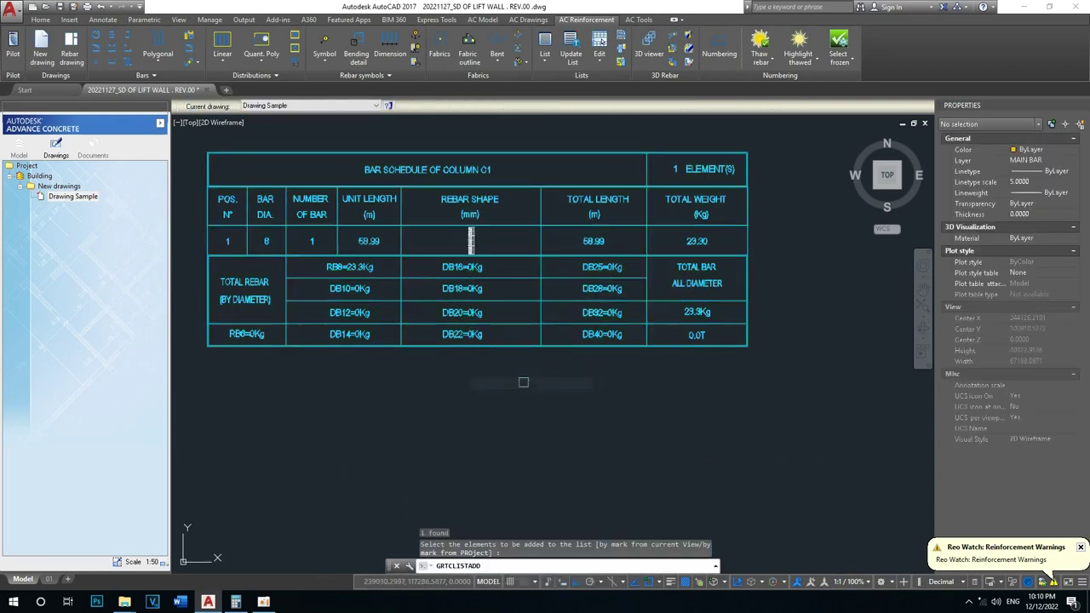
scroll(455, 304, down, 3)
scroll(554, 345, up, 1)
scroll(227, 277, up, 4)
click(226, 277)
click(304, 288)
scroll(304, 288, down, 2)
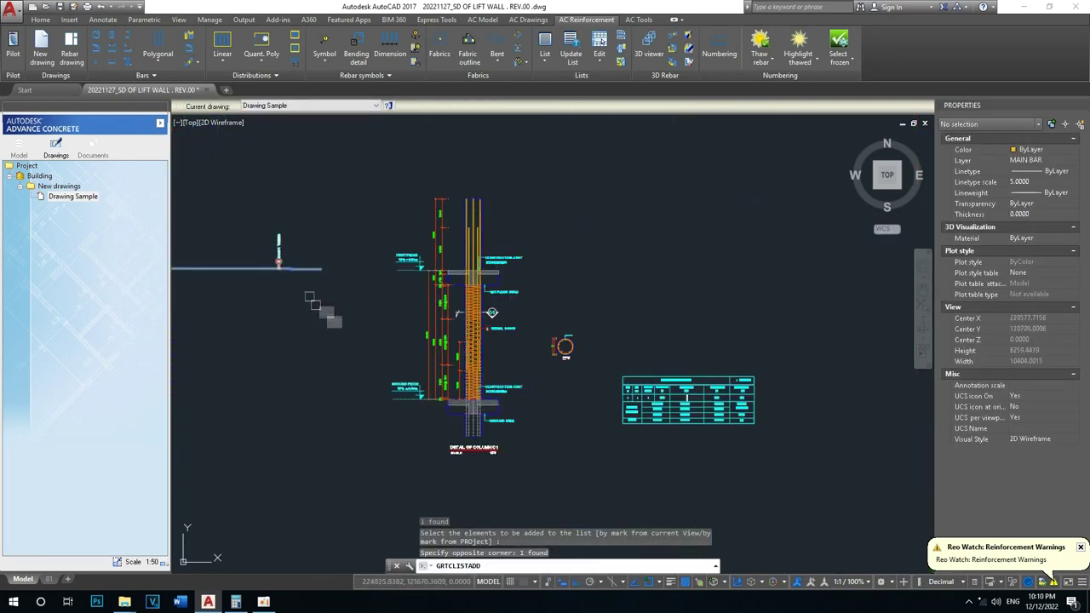
key(Return)
key(Return)
Step: Check the restored DB20 row: ten 6.00 m bars, 147.96 Kg, total 171.26 Kg
scroll(715, 407, up, 5)
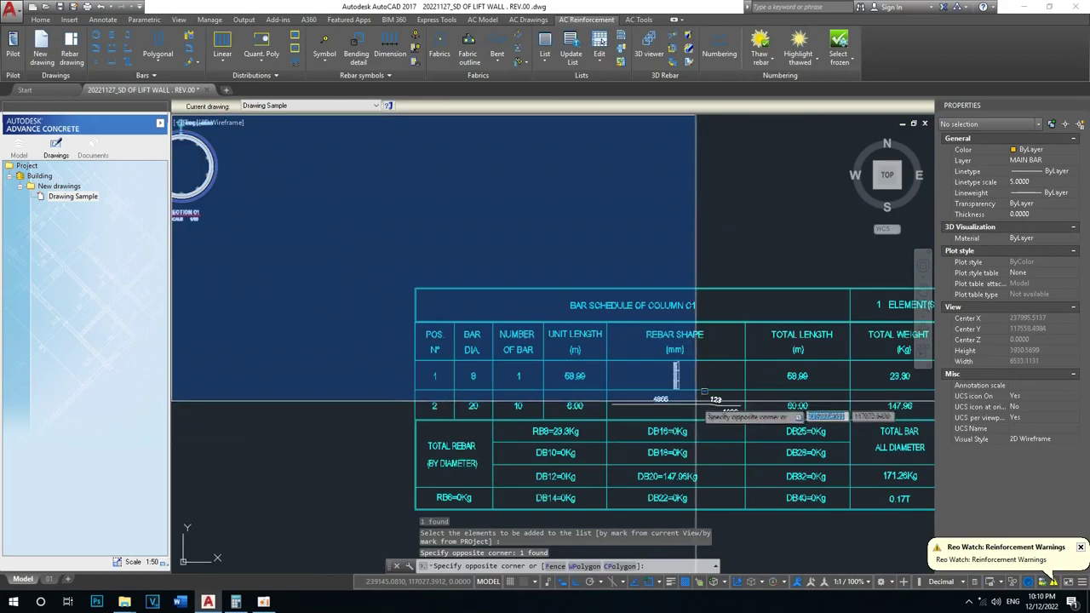
scroll(715, 407, up, 6)
scroll(715, 407, down, 3)
scroll(715, 383, up, 3)
scroll(719, 357, down, 5)
scroll(722, 342, up, 6)
mouse_move(721, 341)
middle_down()
mouse_move(589, 367)
mouse_move(547, 321)
middle_up()
scroll(588, 367, down, 4)
scroll(548, 321, down, 4)
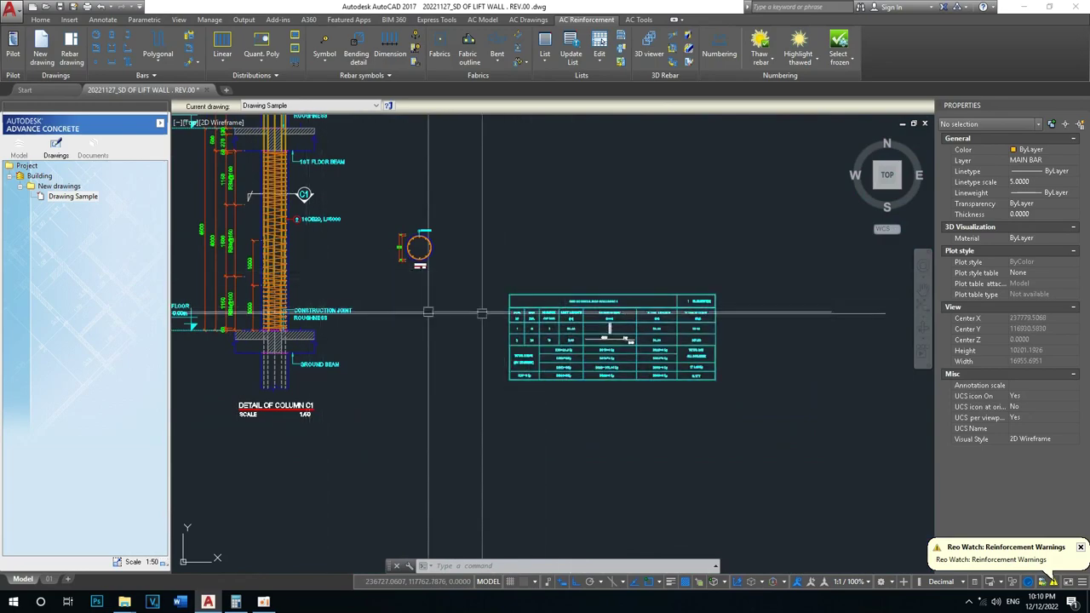
scroll(497, 313, up, 5)
scroll(494, 238, down, 8)
scroll(492, 273, up, 2)
scroll(491, 273, down, 1)
scroll(681, 328, up, 2)
scroll(698, 357, up, 4)
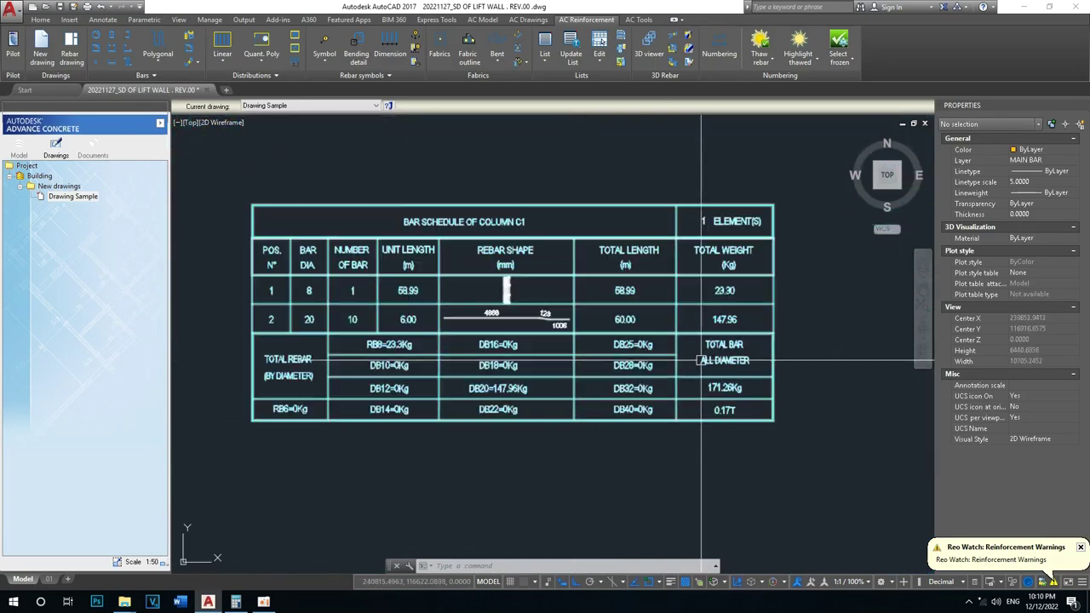